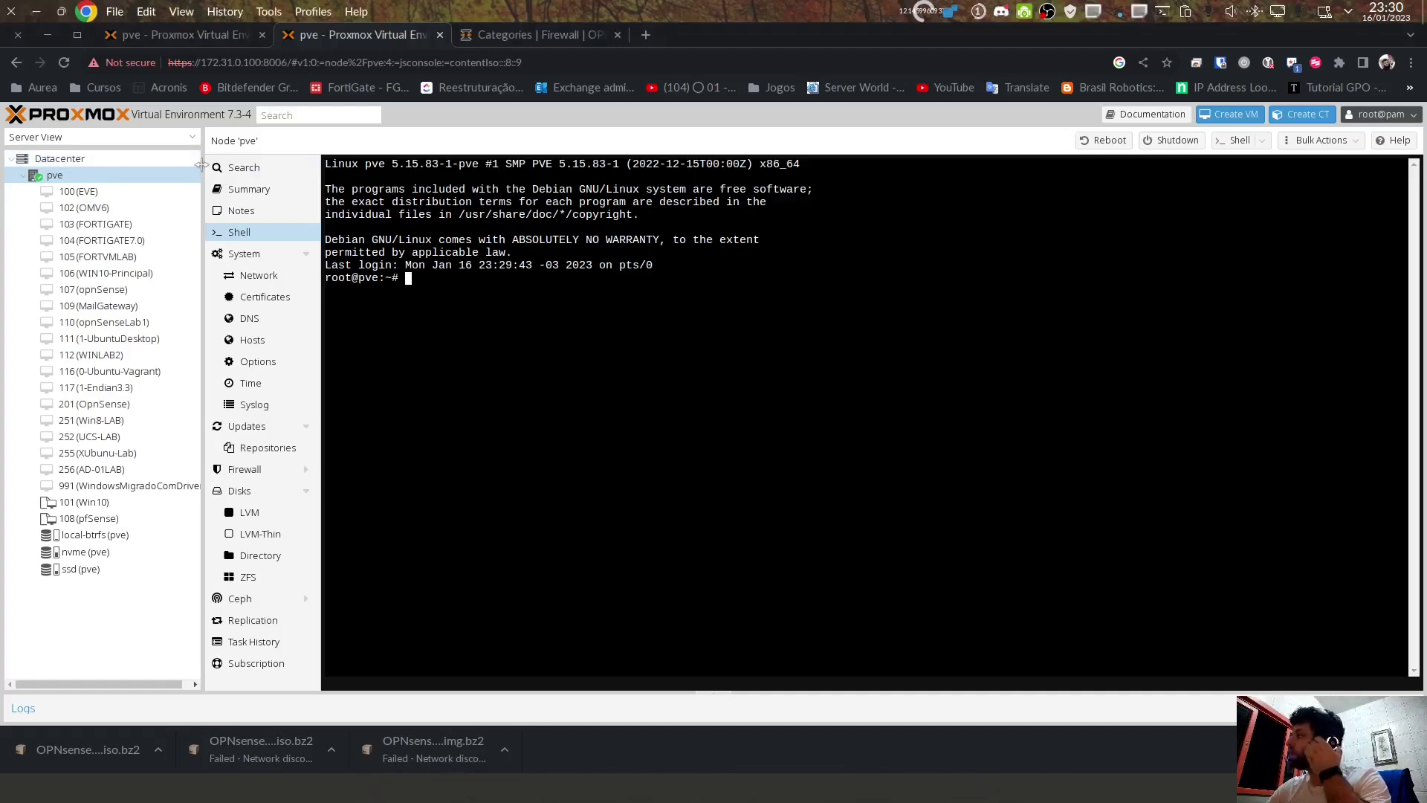
Step: Switch to the 'Categories | Firewall | OPNsense' tab and open a new empty browser tab
{"action": "left_click", "coordinate": [112, 176]}
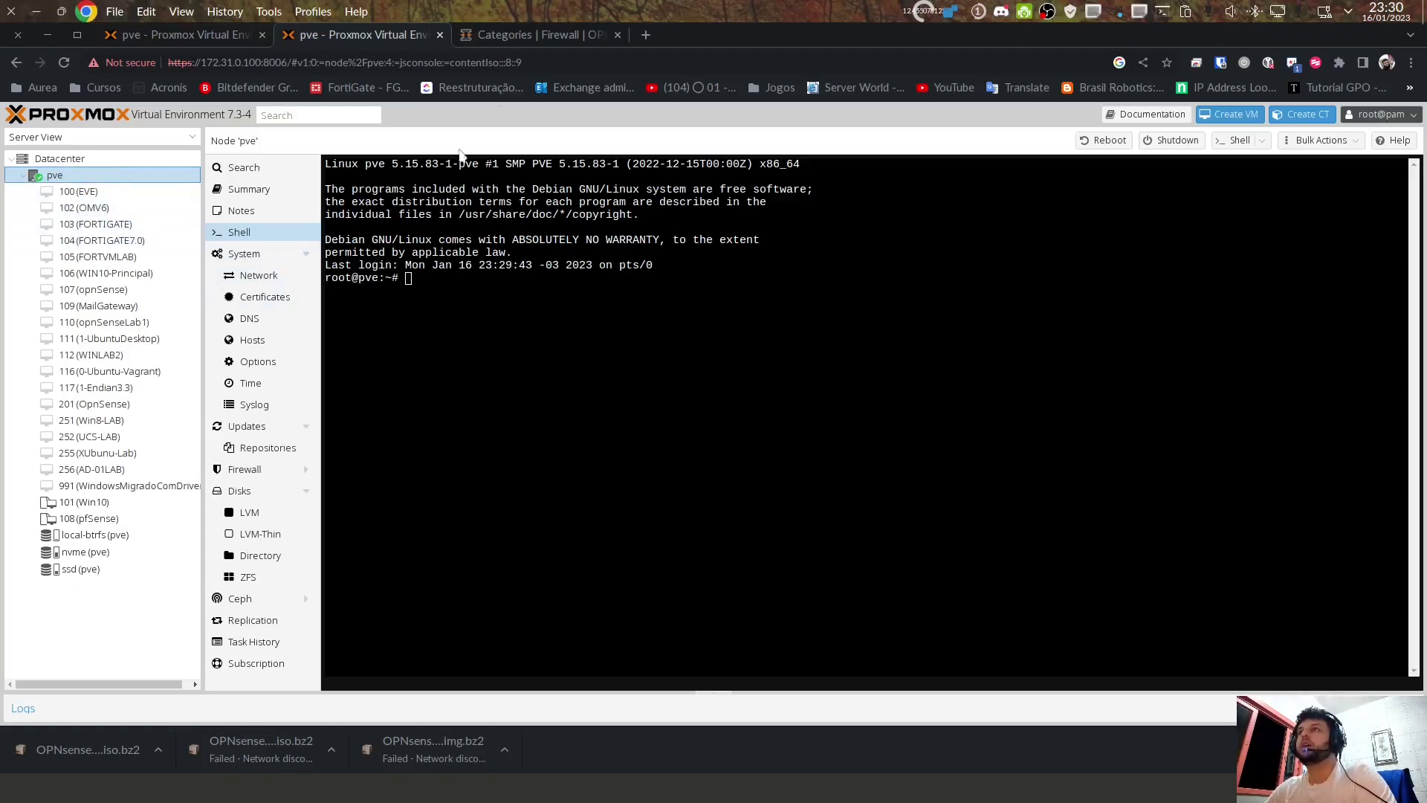
{"action": "left_click", "coordinate": [526, 34]}
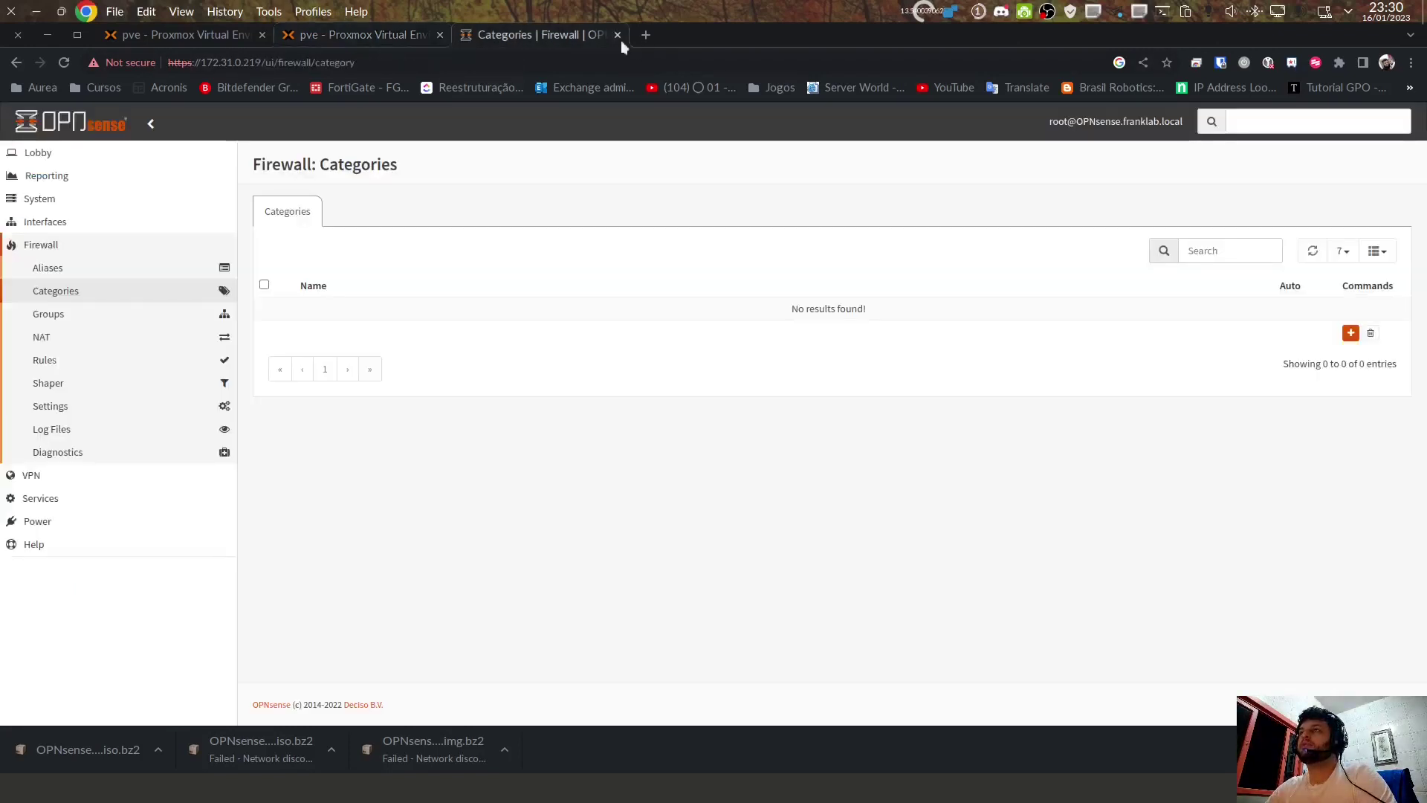
{"action": "left_click", "coordinate": [644, 35]}
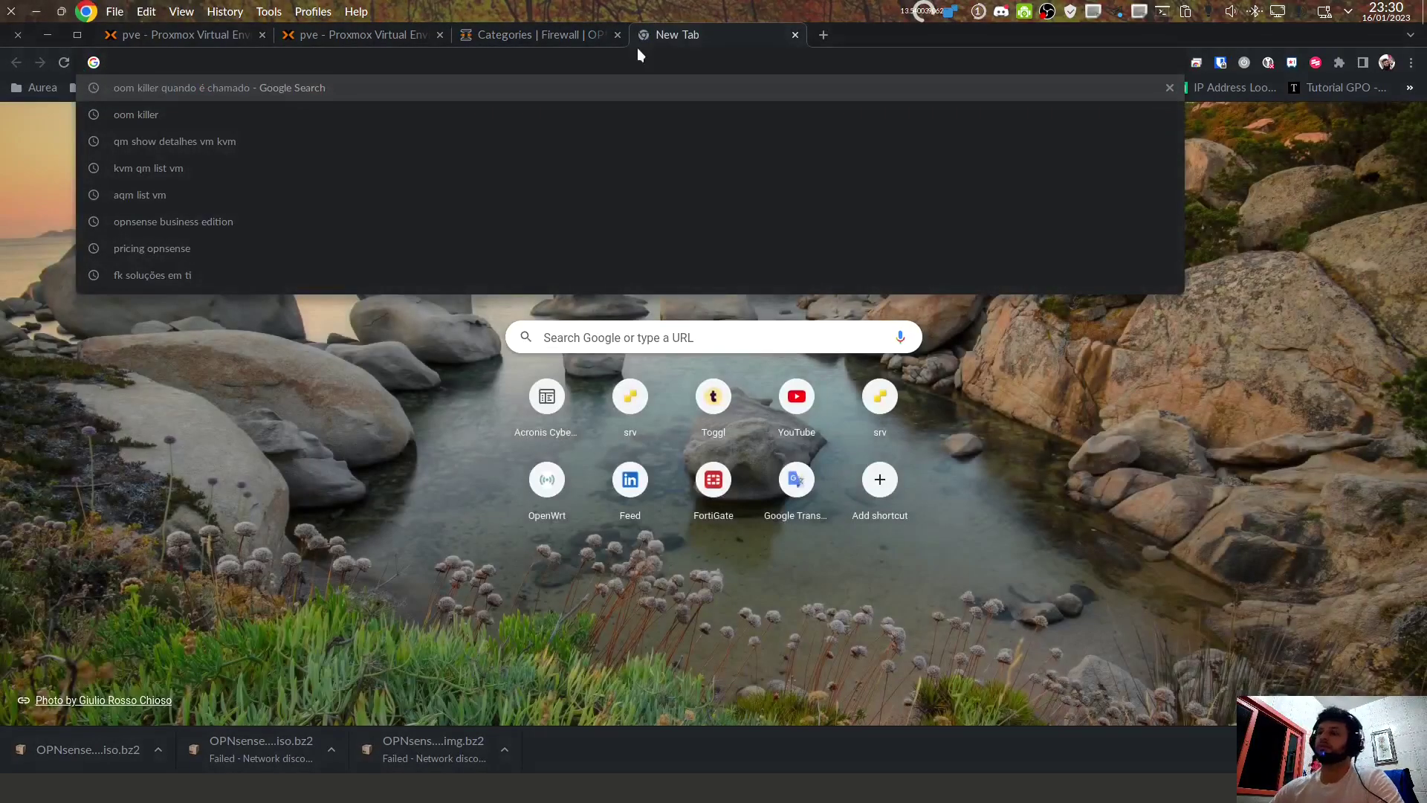
Step: Search Google for 'opnsense download', then bring up the Dolphin file manager
{"action": "type", "text": "onp"}
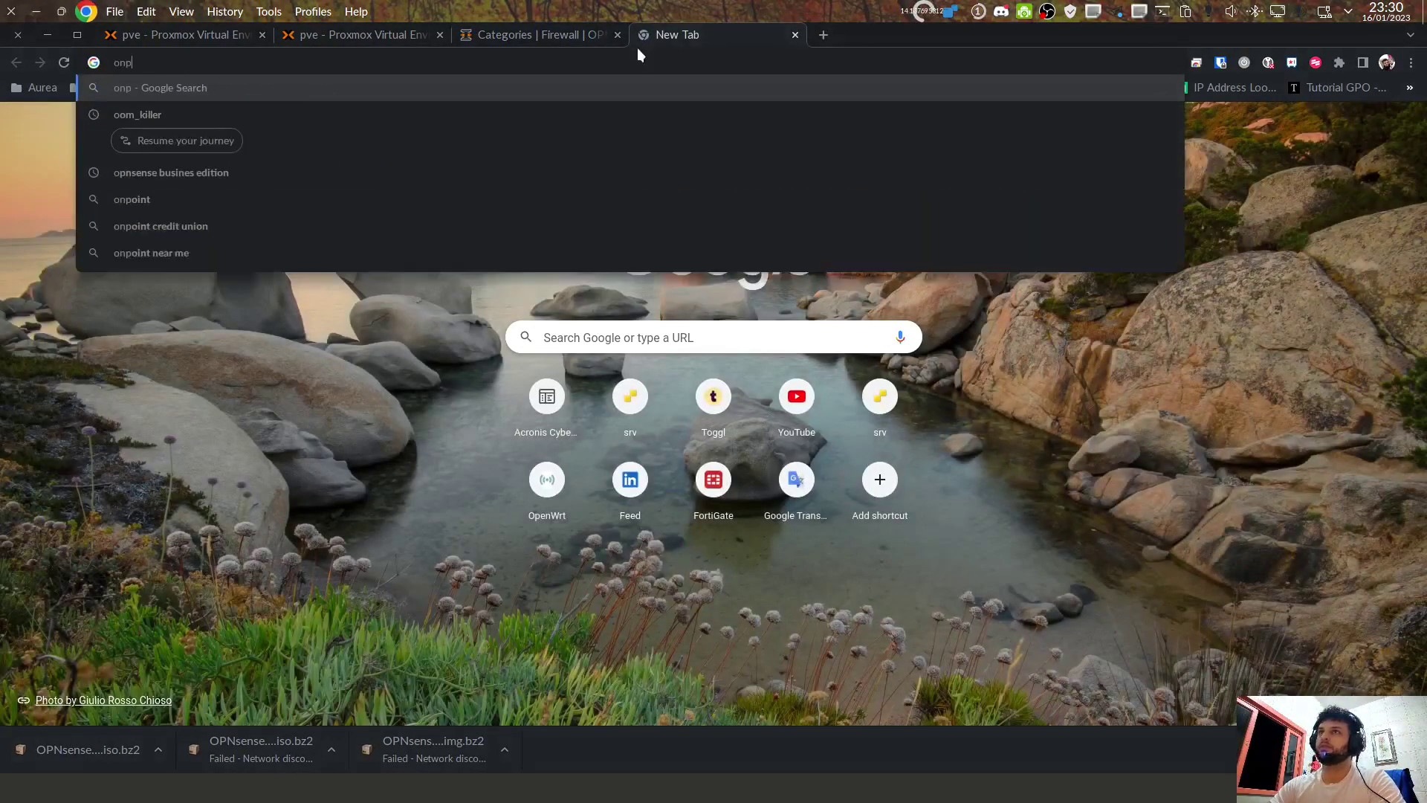
{"action": "key", "text": "BackSpace"}
{"action": "key", "text": "BackSpace"}
{"action": "type", "text": "pnsdown"}
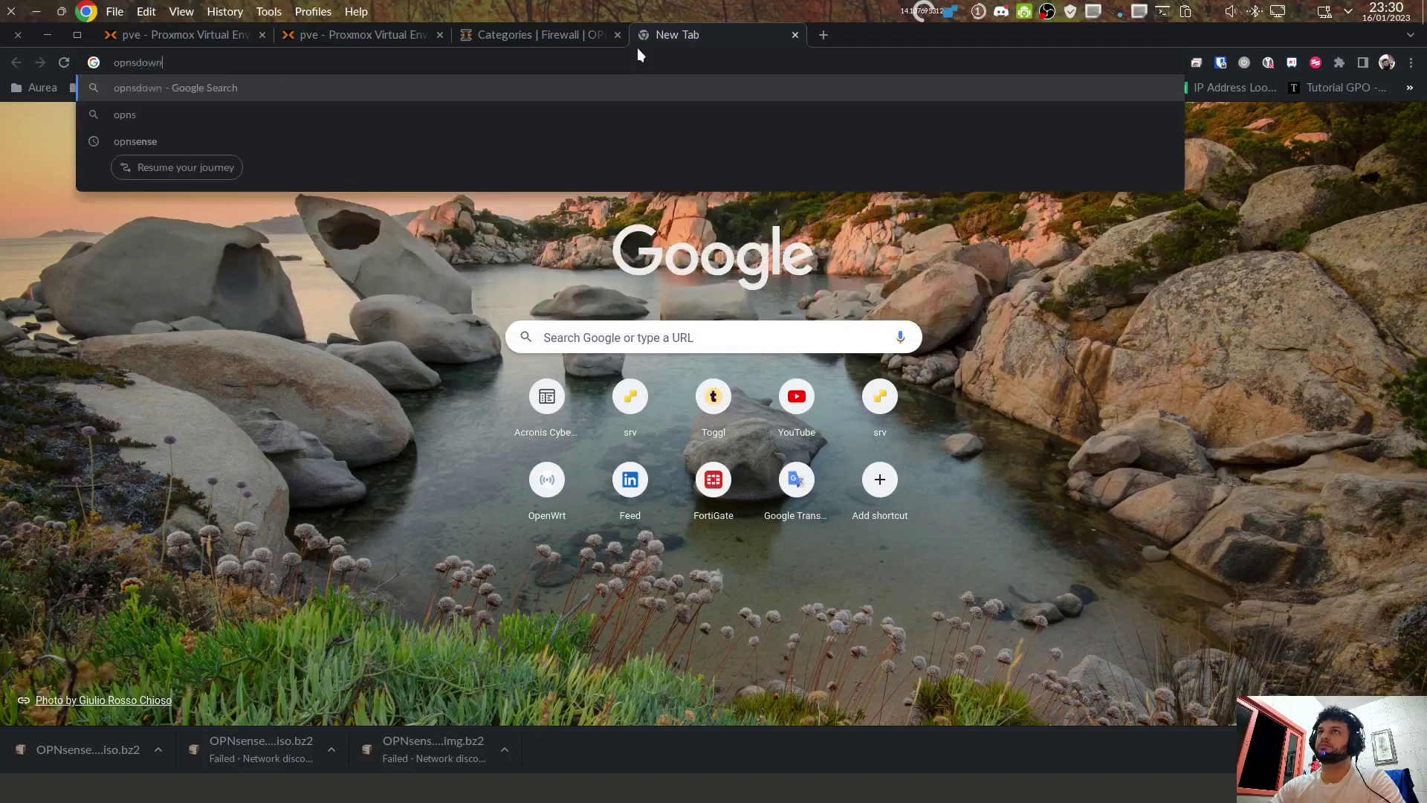
{"action": "key", "text": "BackSpace"}
{"action": "key", "text": "BackSpace"}
{"action": "key", "text": "BackSpace"}
{"action": "key", "text": "BackSpace"}
{"action": "type", "text": "ens"}
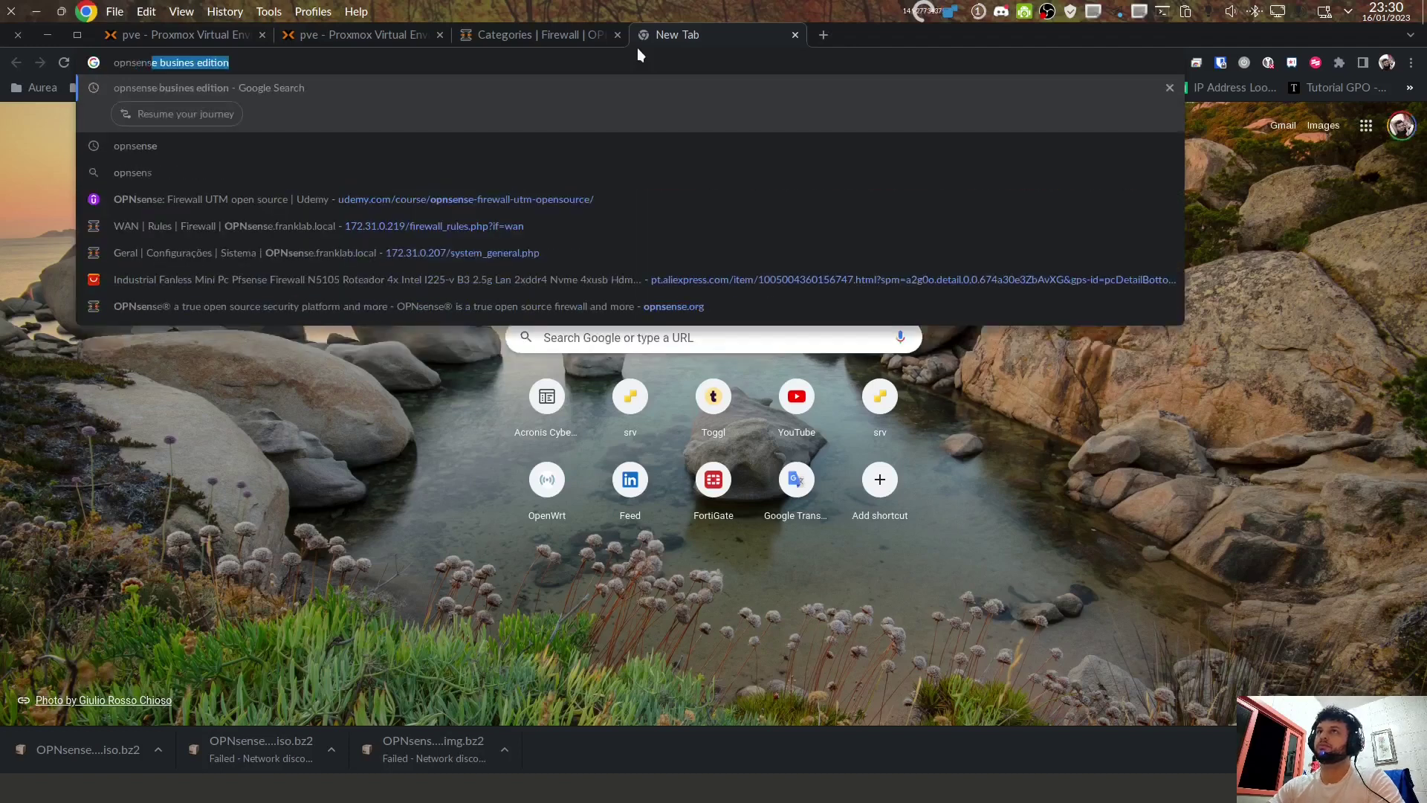
{"action": "type", "text": "e download"}
{"action": "key", "text": "Return"}
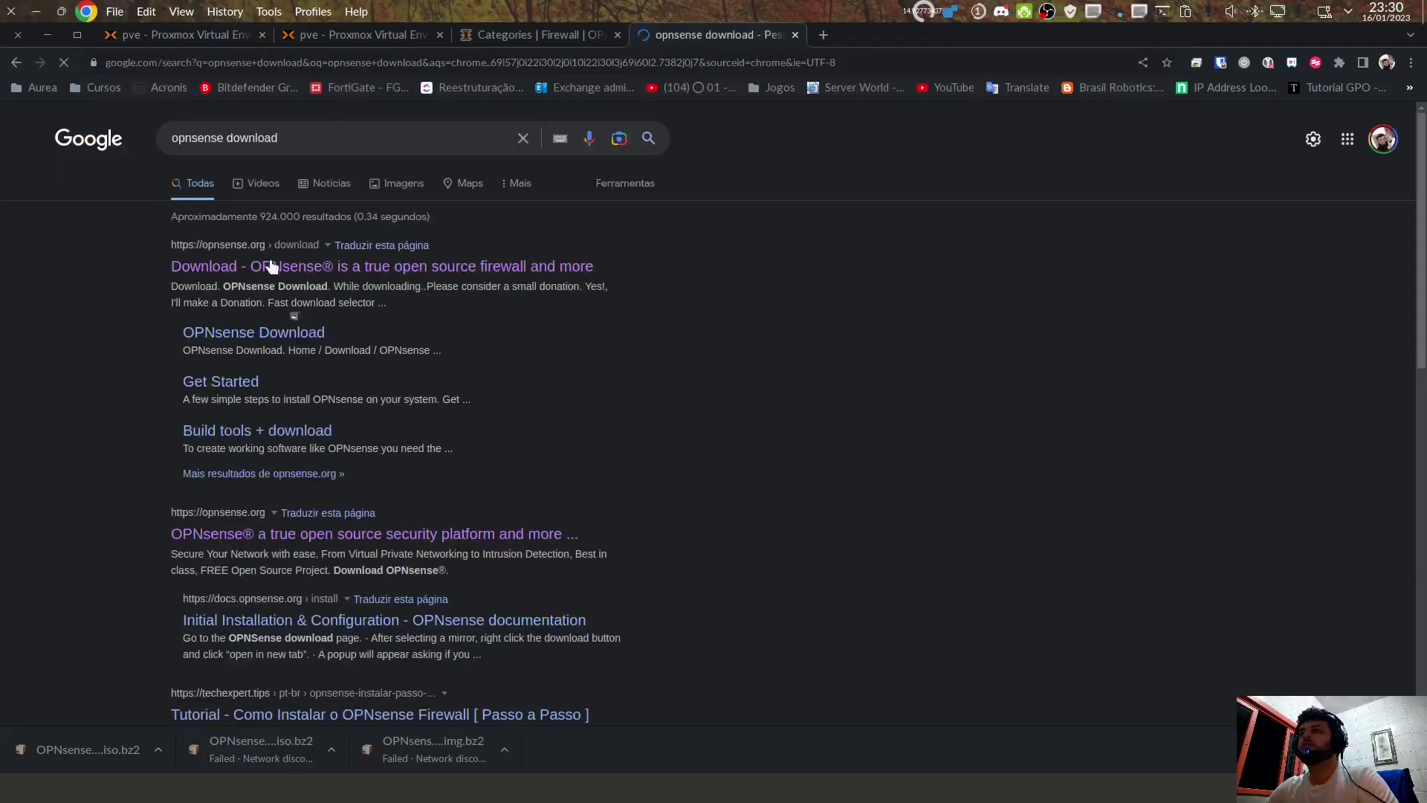
{"action": "key", "text": "super+e"}
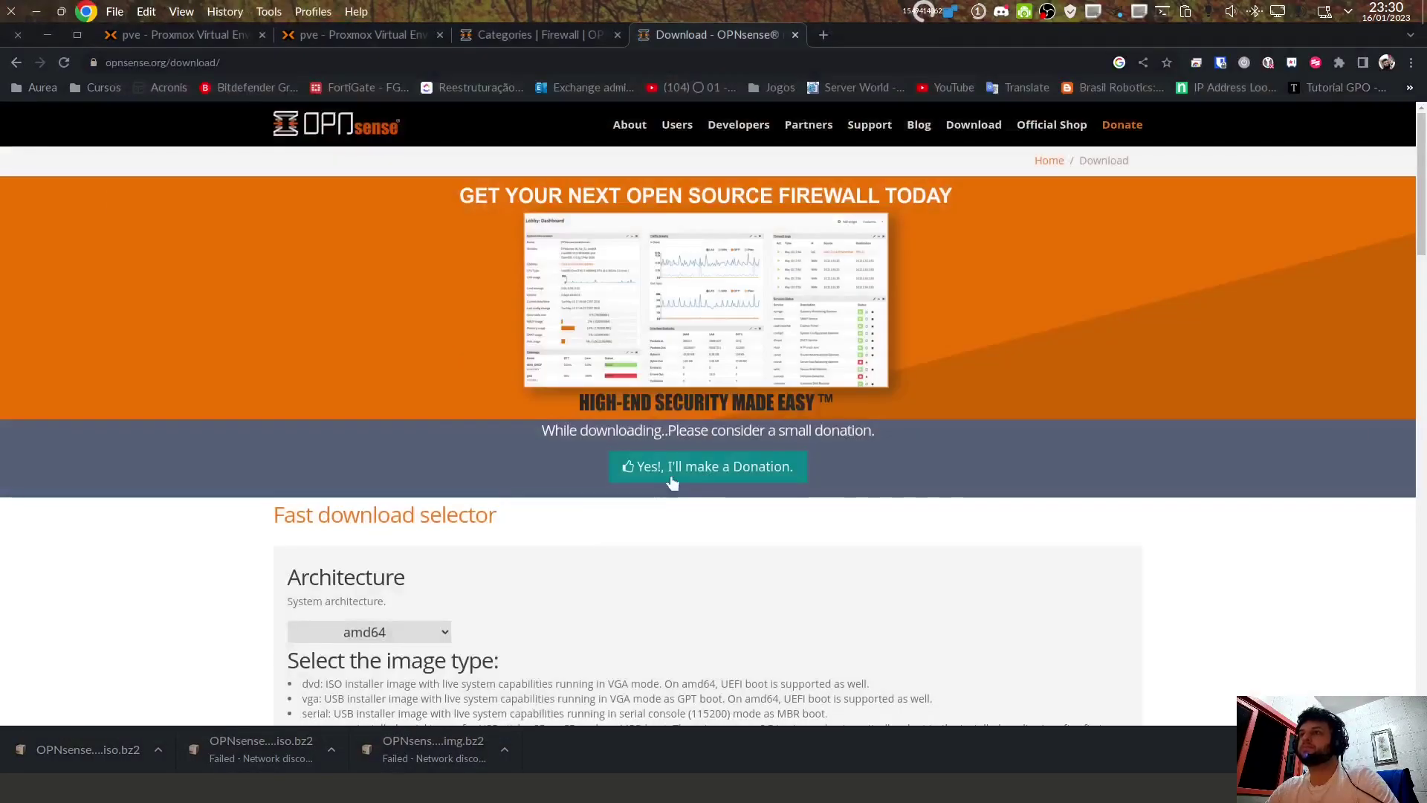
Step: Download the OPNsense amd64 dvd image from the LeaseWeb mirror
{"action": "left_click", "coordinate": [966, 125]}
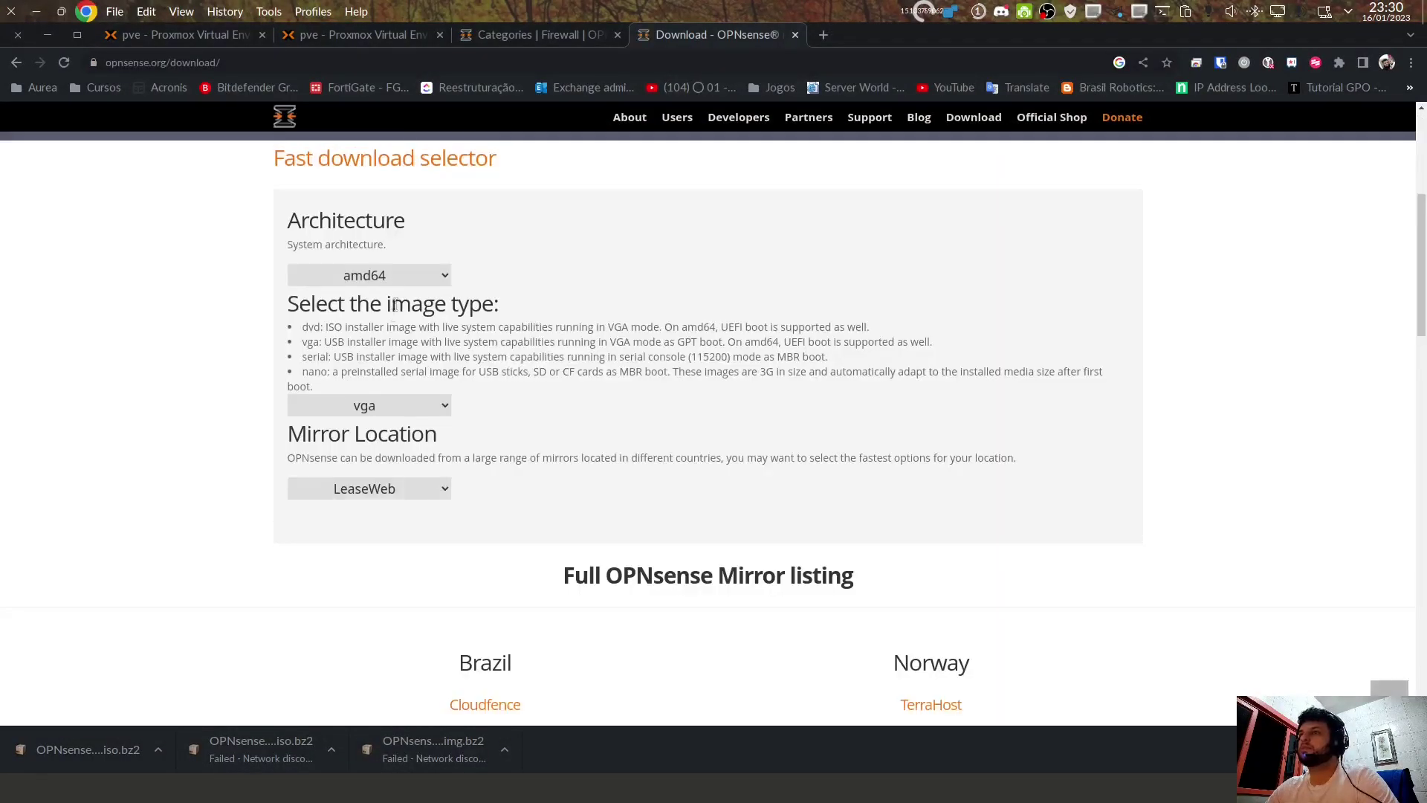
{"action": "left_click", "coordinate": [395, 280]}
{"action": "left_click", "coordinate": [397, 294]}
{"action": "left_click", "coordinate": [392, 408]}
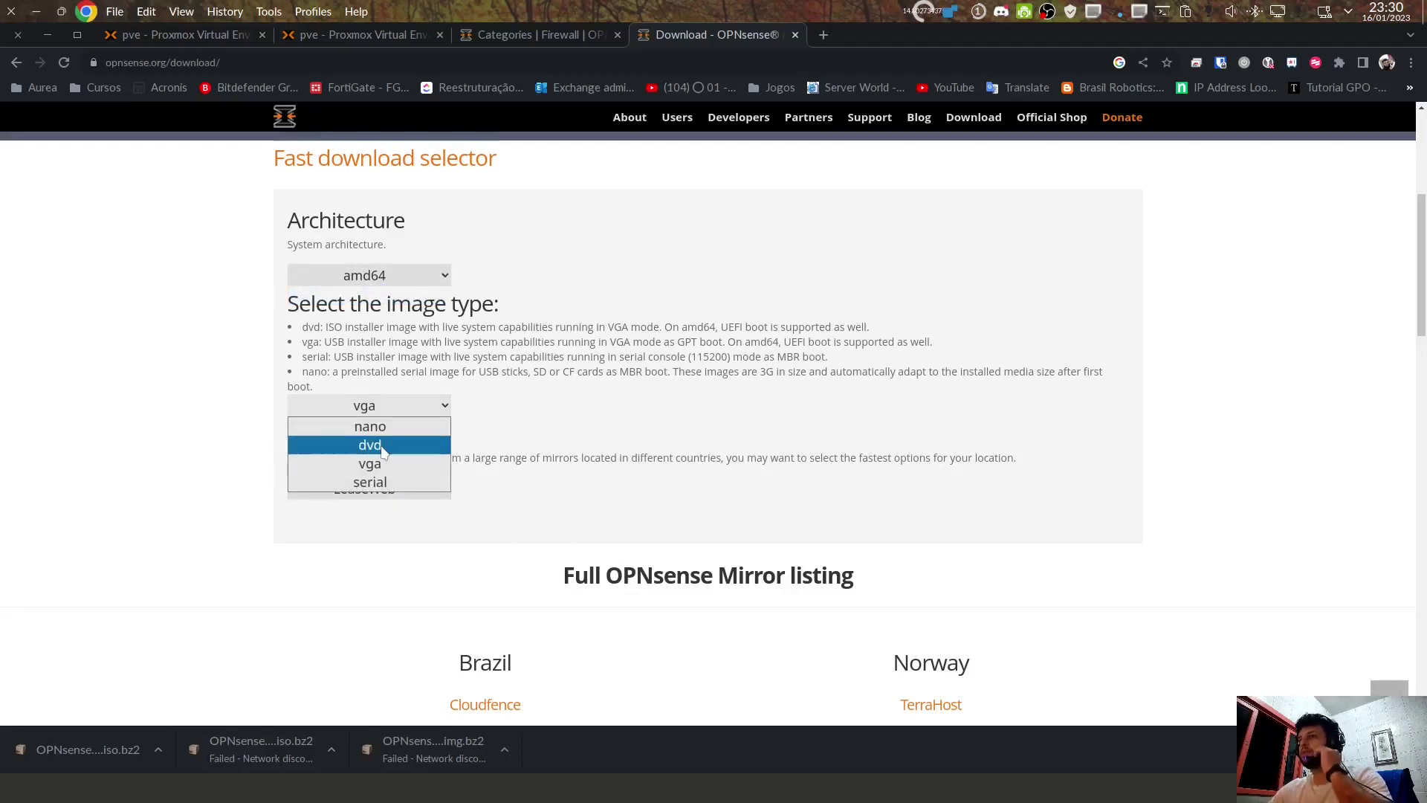
{"action": "left_click", "coordinate": [370, 446]}
{"action": "left_click", "coordinate": [369, 488]}
{"action": "left_click", "coordinate": [371, 469]}
{"action": "left_click", "coordinate": [340, 535]}
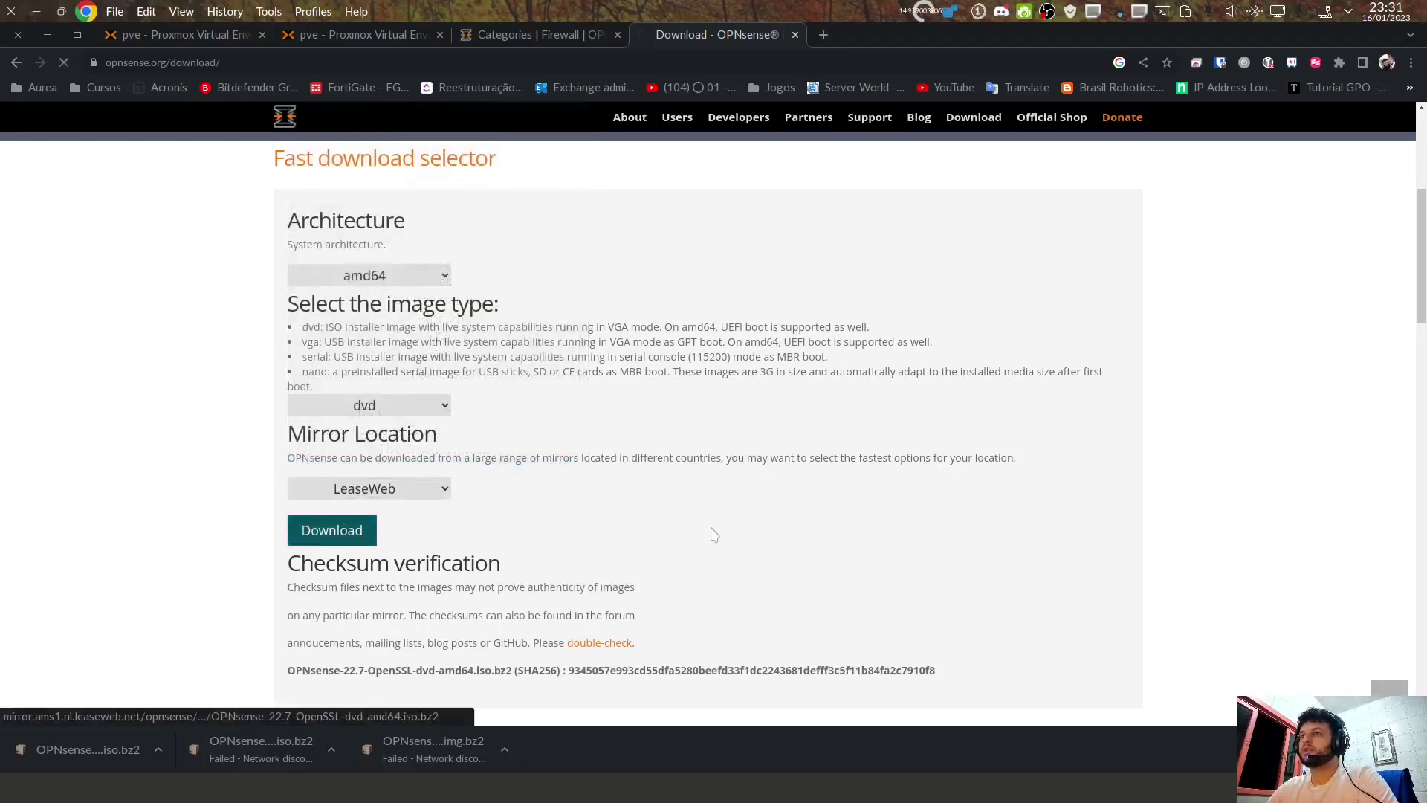
{"action": "left_click", "coordinate": [370, 488]}
{"action": "left_click", "coordinate": [959, 500]}
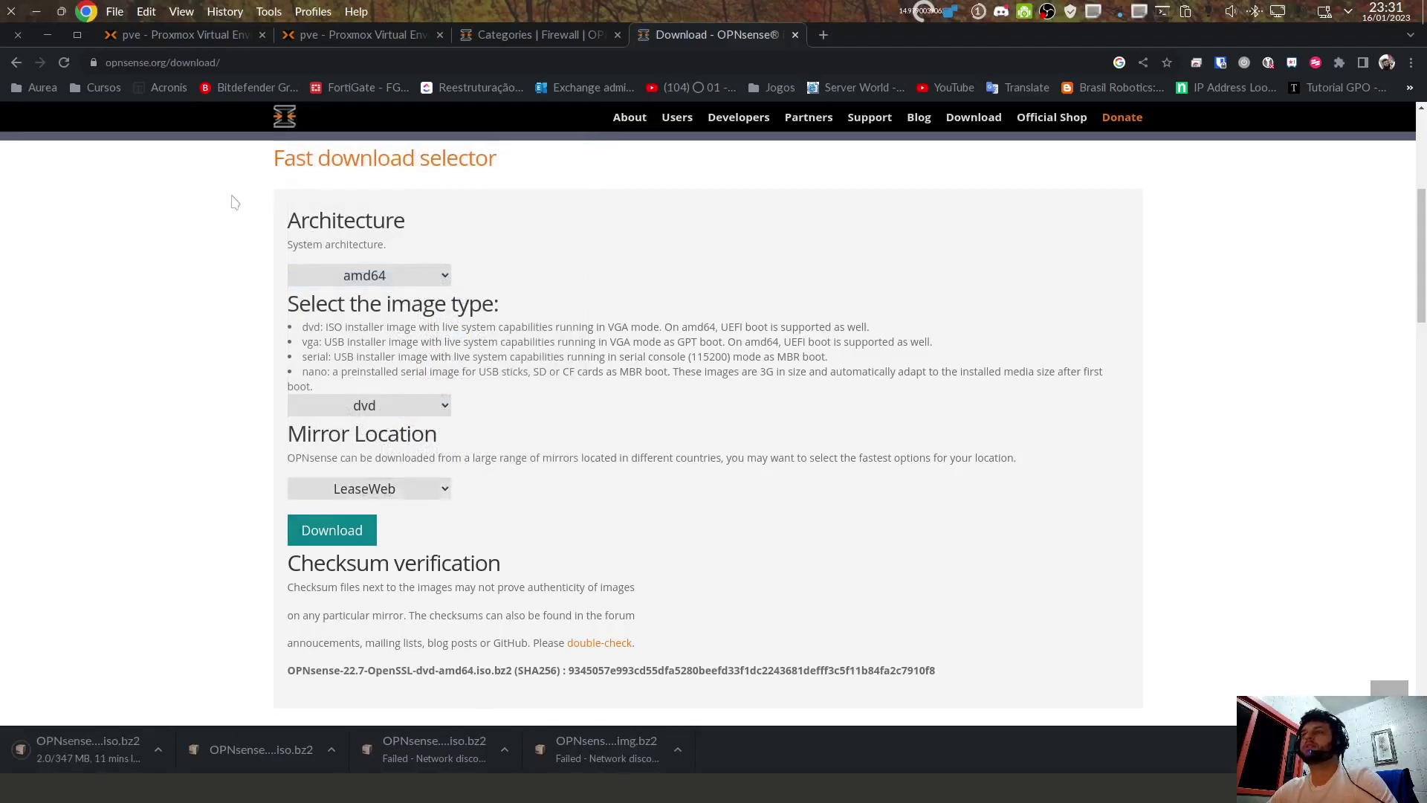
Step: Check the Downloads folder for the new iso.bz2 file, then return to the Proxmox tab
{"action": "key", "text": "super+e"}
{"action": "left_click", "coordinate": [54, 235]}
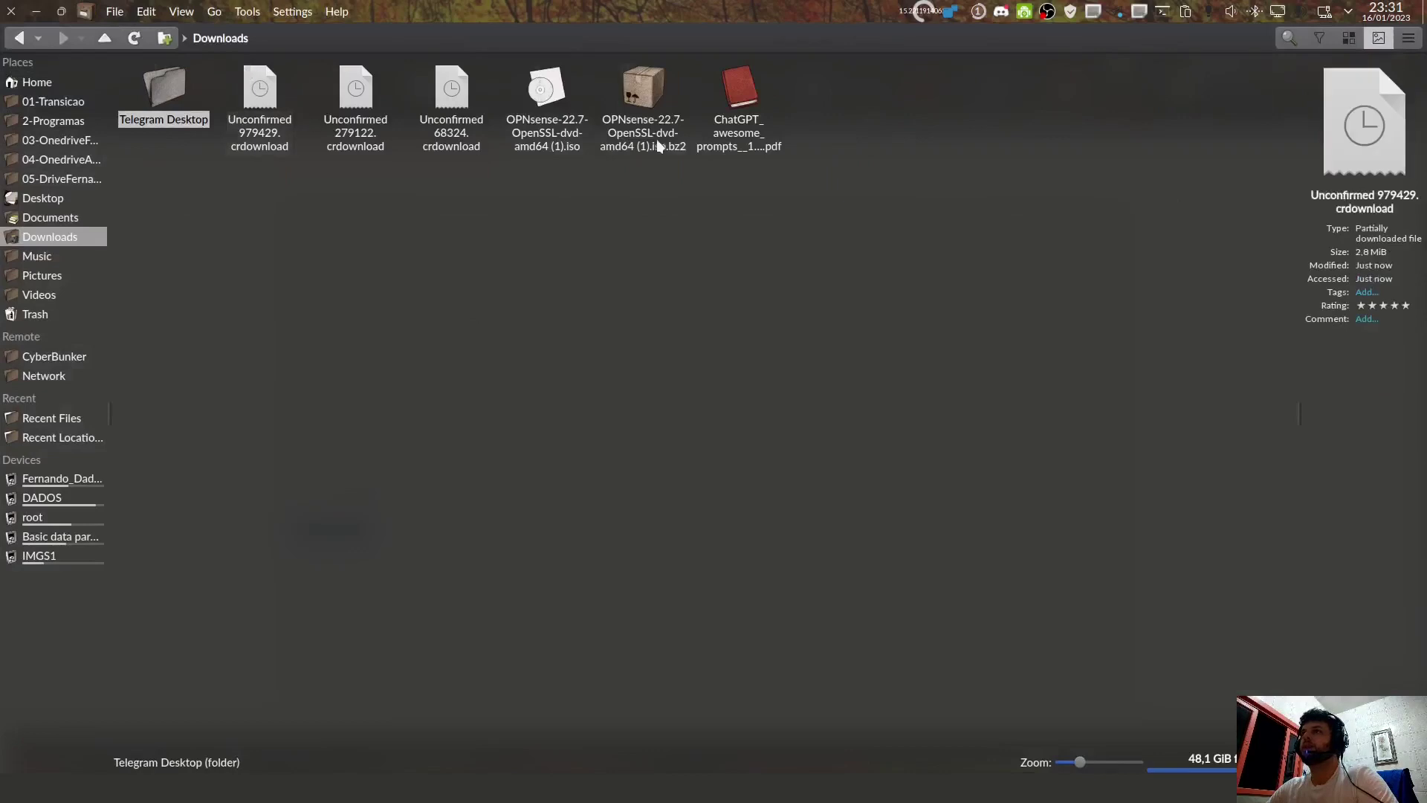
{"action": "left_click", "coordinate": [11, 11]}
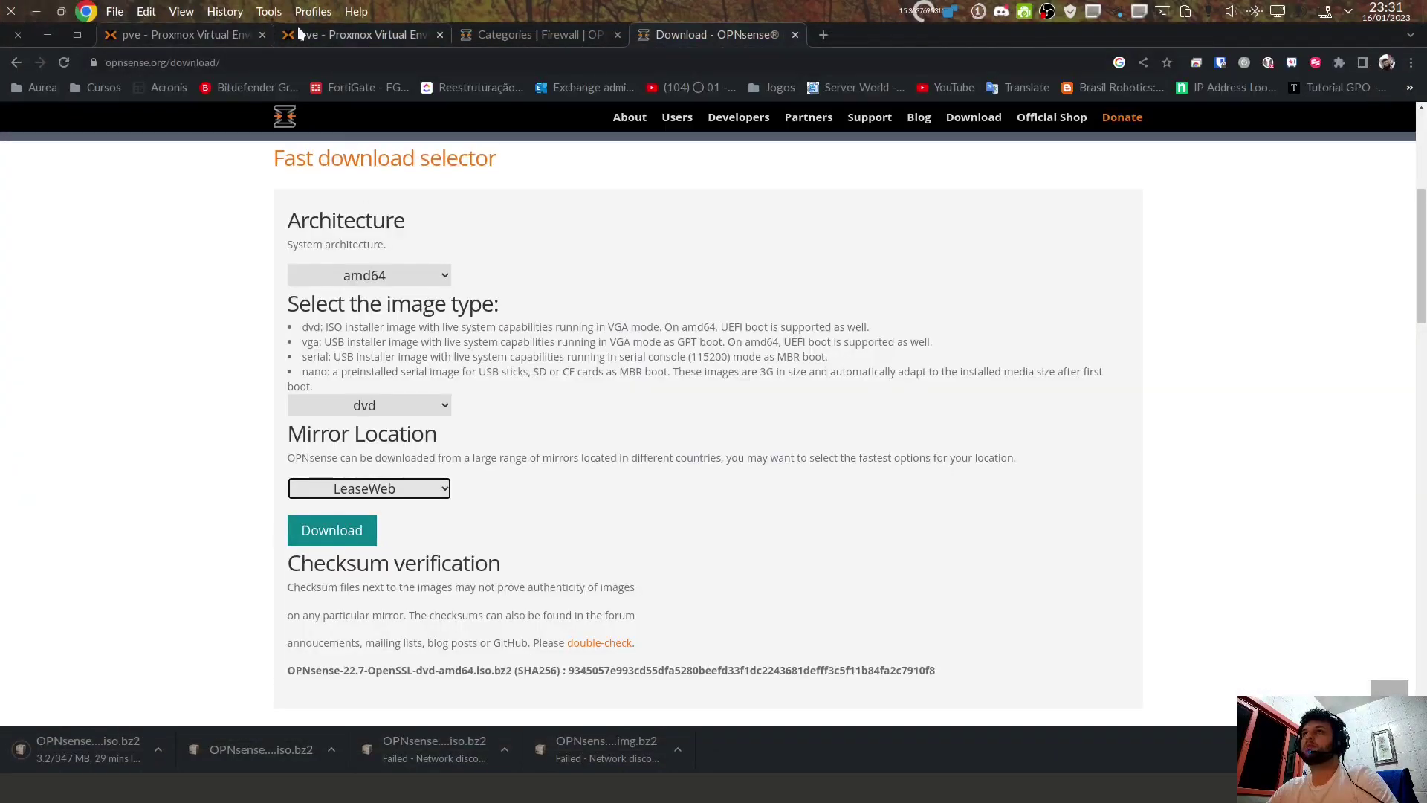
{"action": "left_click", "coordinate": [204, 38]}
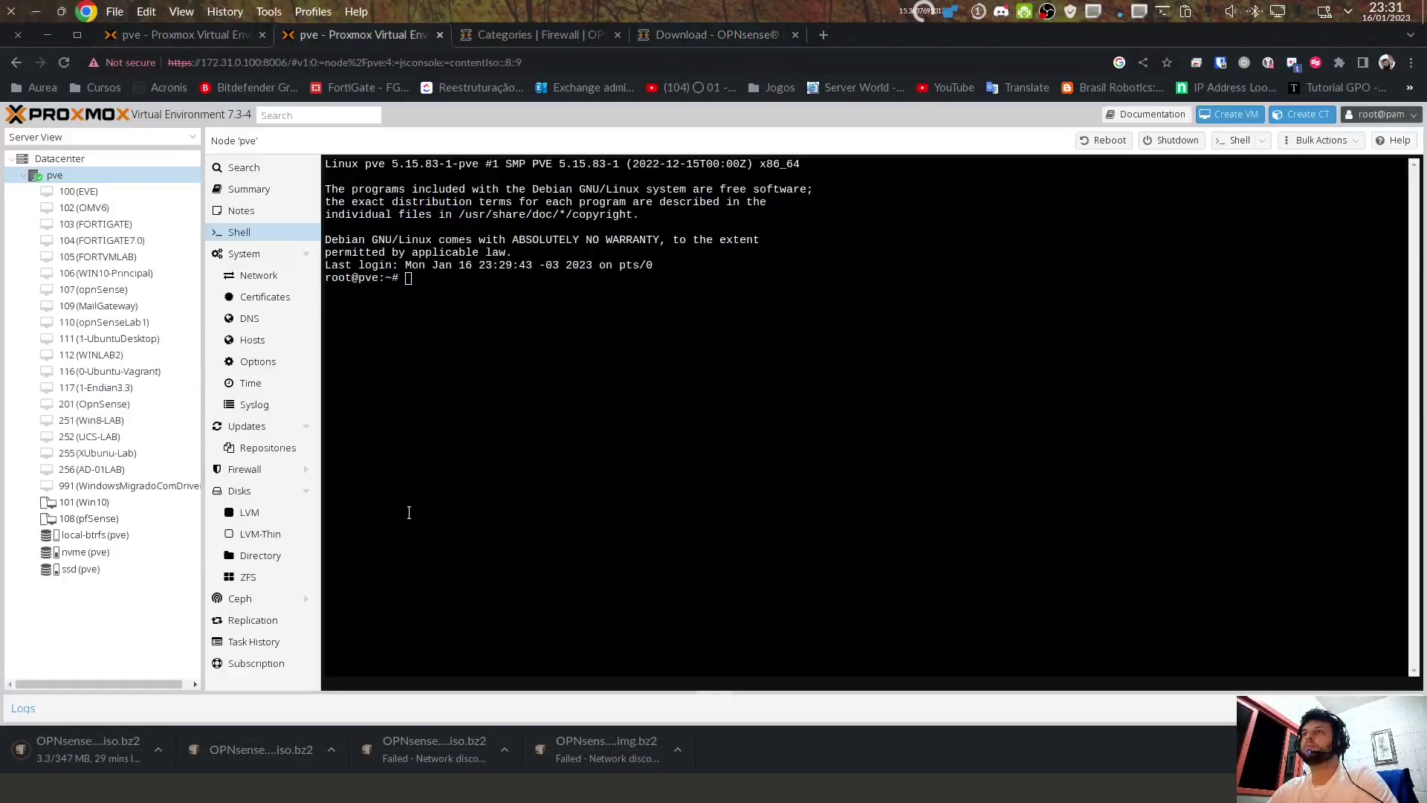
{"action": "left_click", "coordinate": [88, 535]}
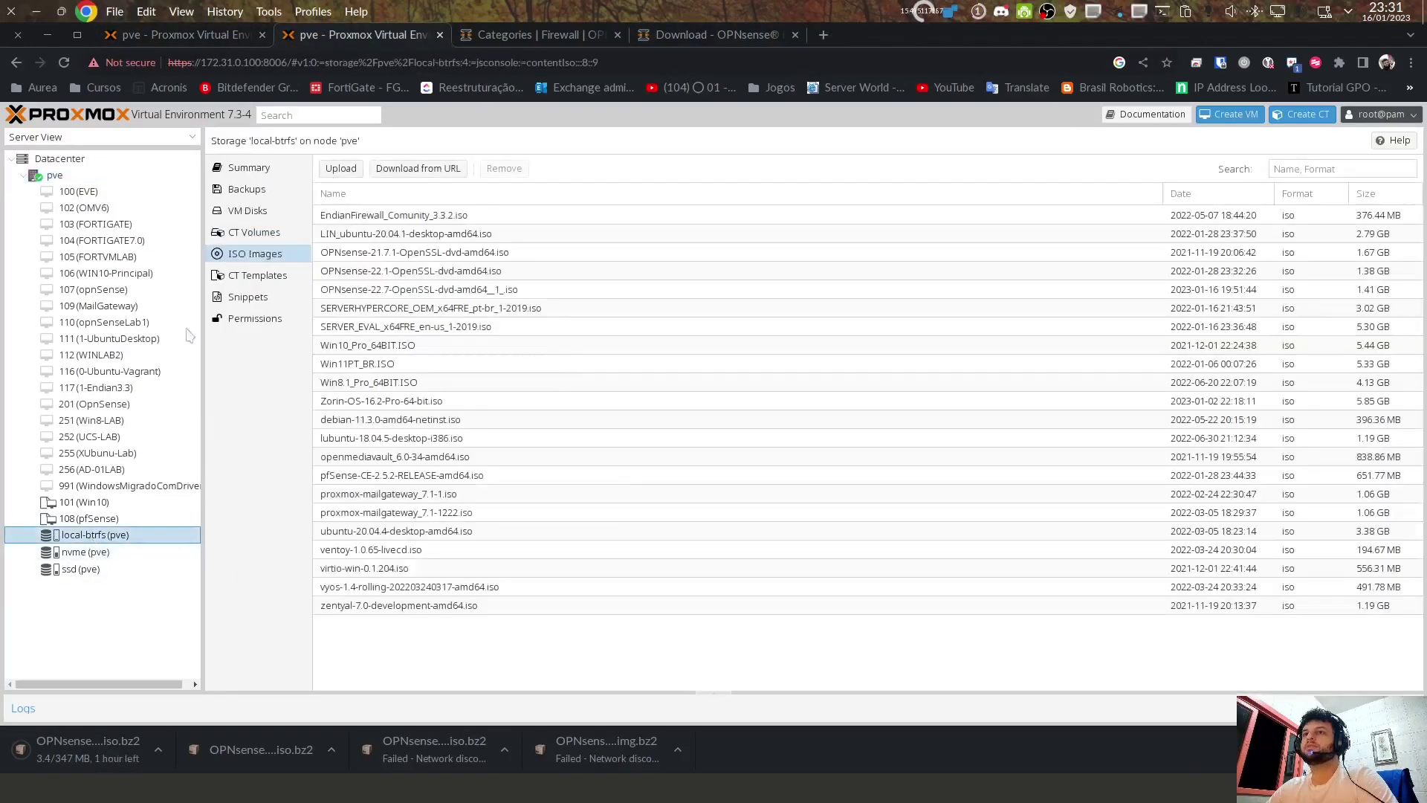
{"action": "left_click", "coordinate": [337, 169]}
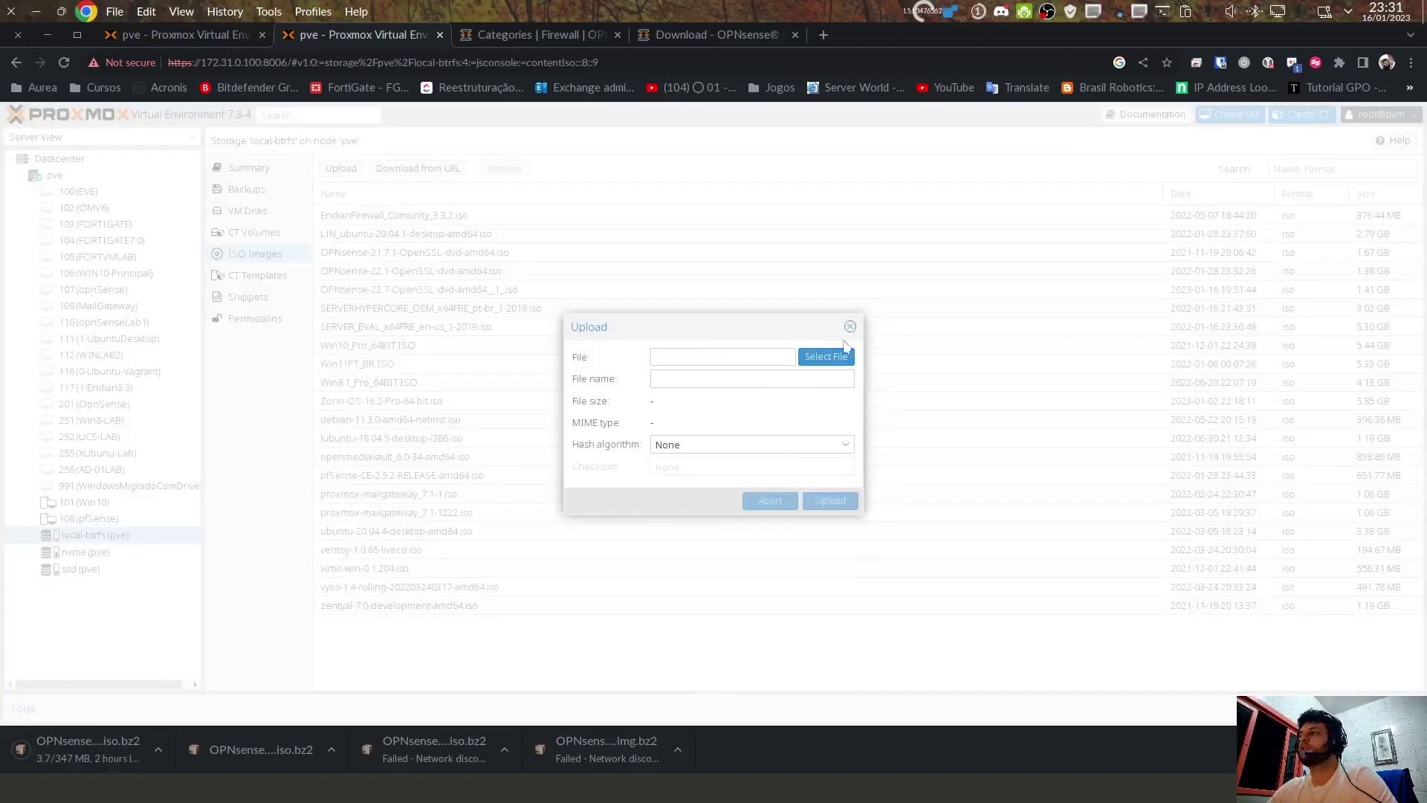
{"action": "left_click", "coordinate": [850, 328]}
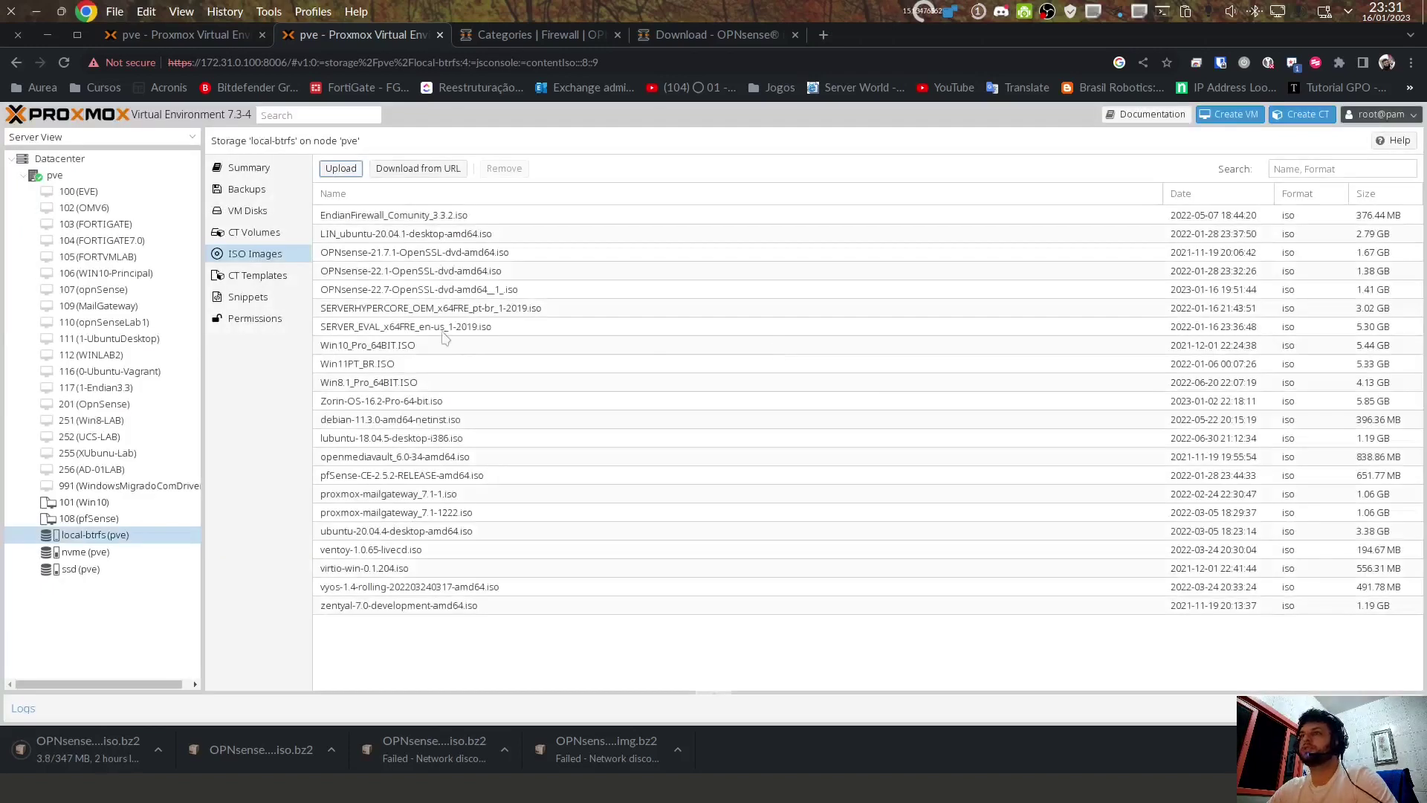
{"action": "left_click", "coordinate": [383, 294]}
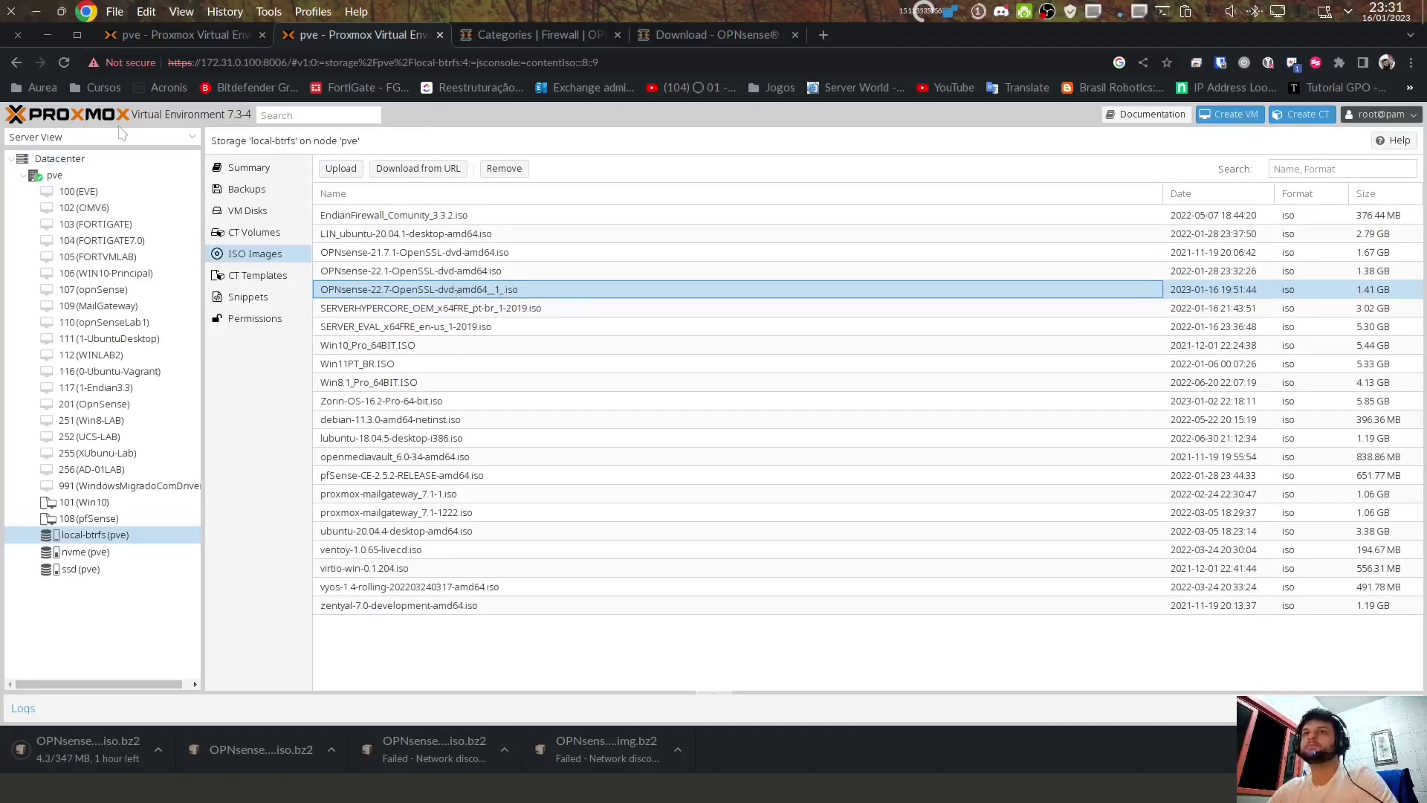
{"action": "left_click", "coordinate": [65, 175]}
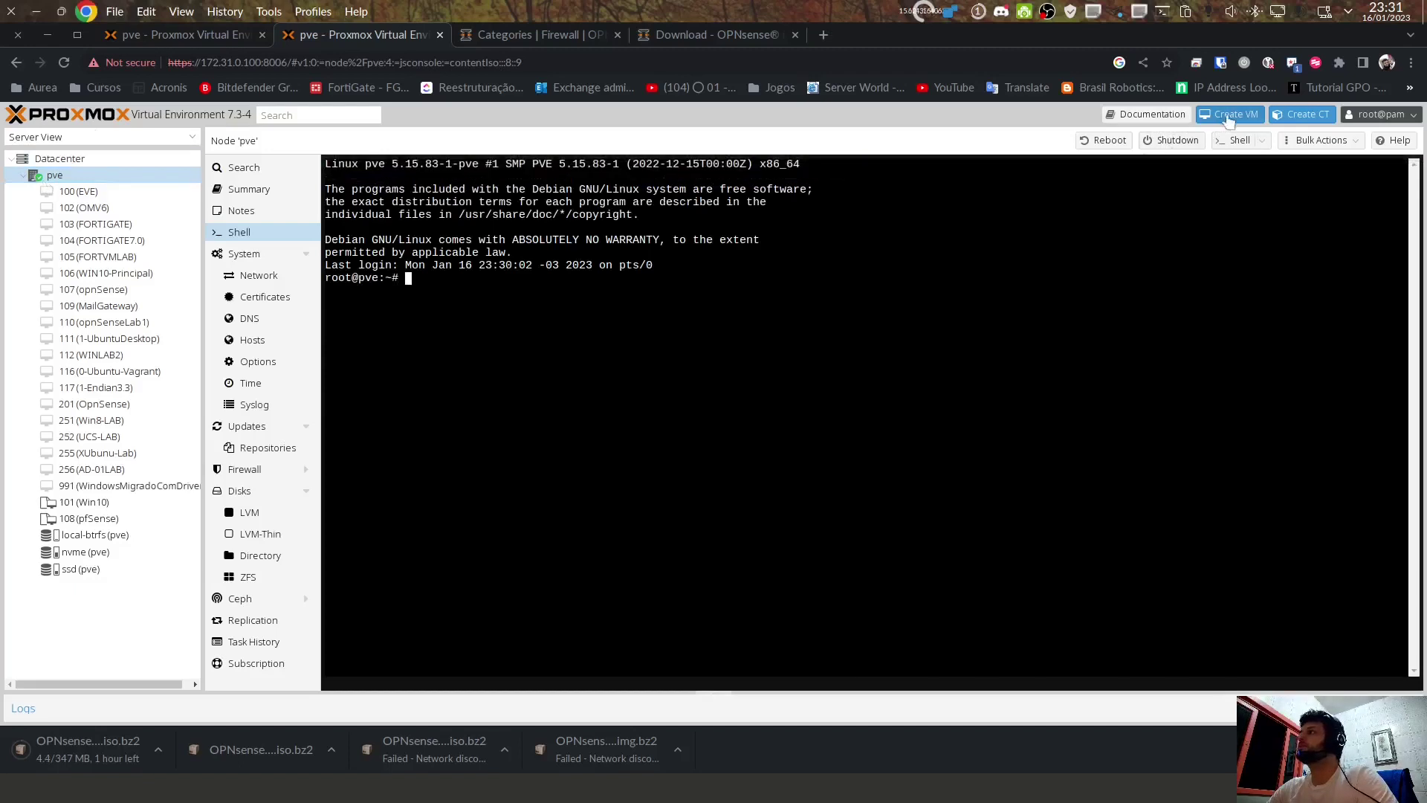
{"action": "left_click", "coordinate": [1227, 117]}
Step: Name the VM 'OPNSENSECUR' and choose the OPNsense-22.7-OpenSSL-dvd-amd64_1_.iso image
{"action": "left_click", "coordinate": [619, 343]}
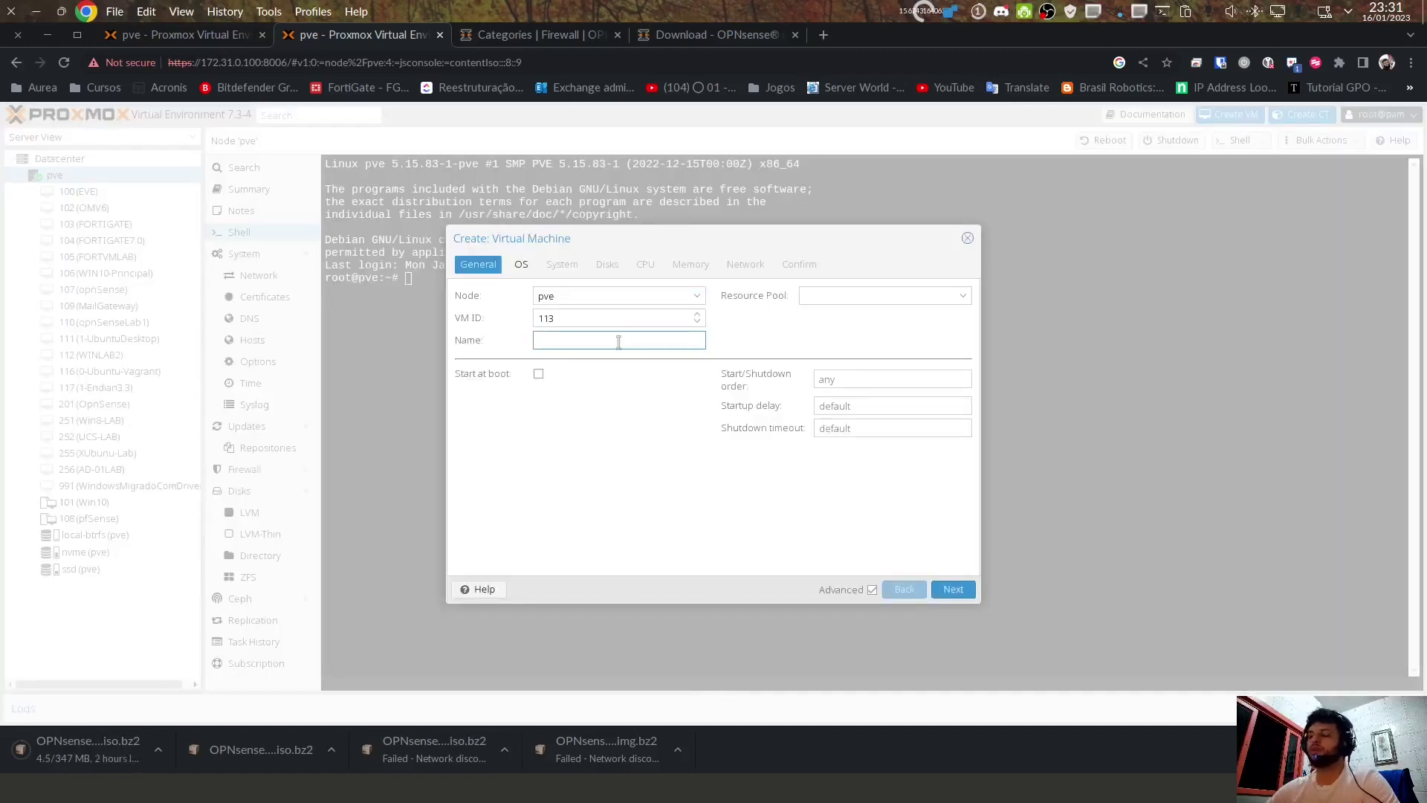
{"action": "type", "text": "OPNSENSECURSOLUCIANO"}
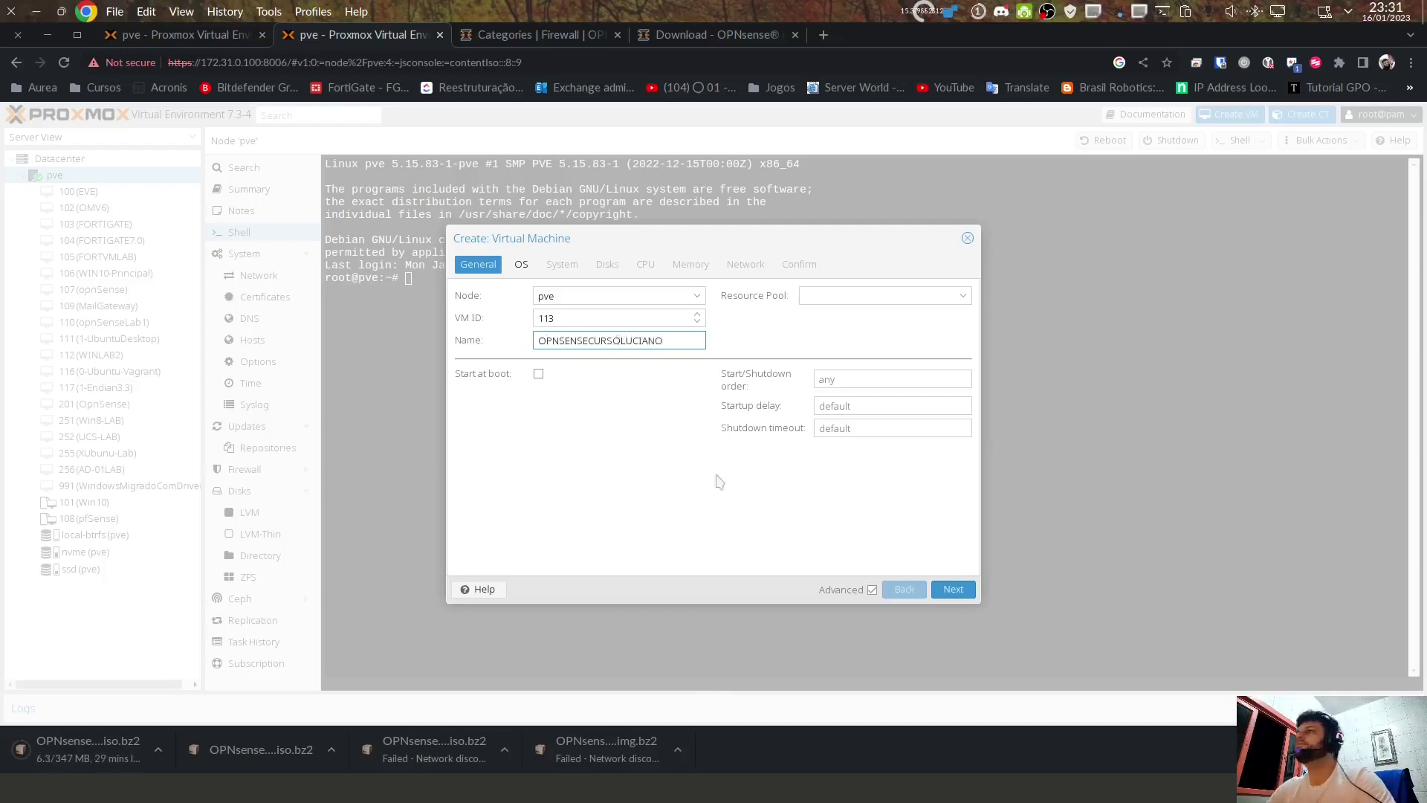
{"action": "left_click", "coordinate": [953, 588]}
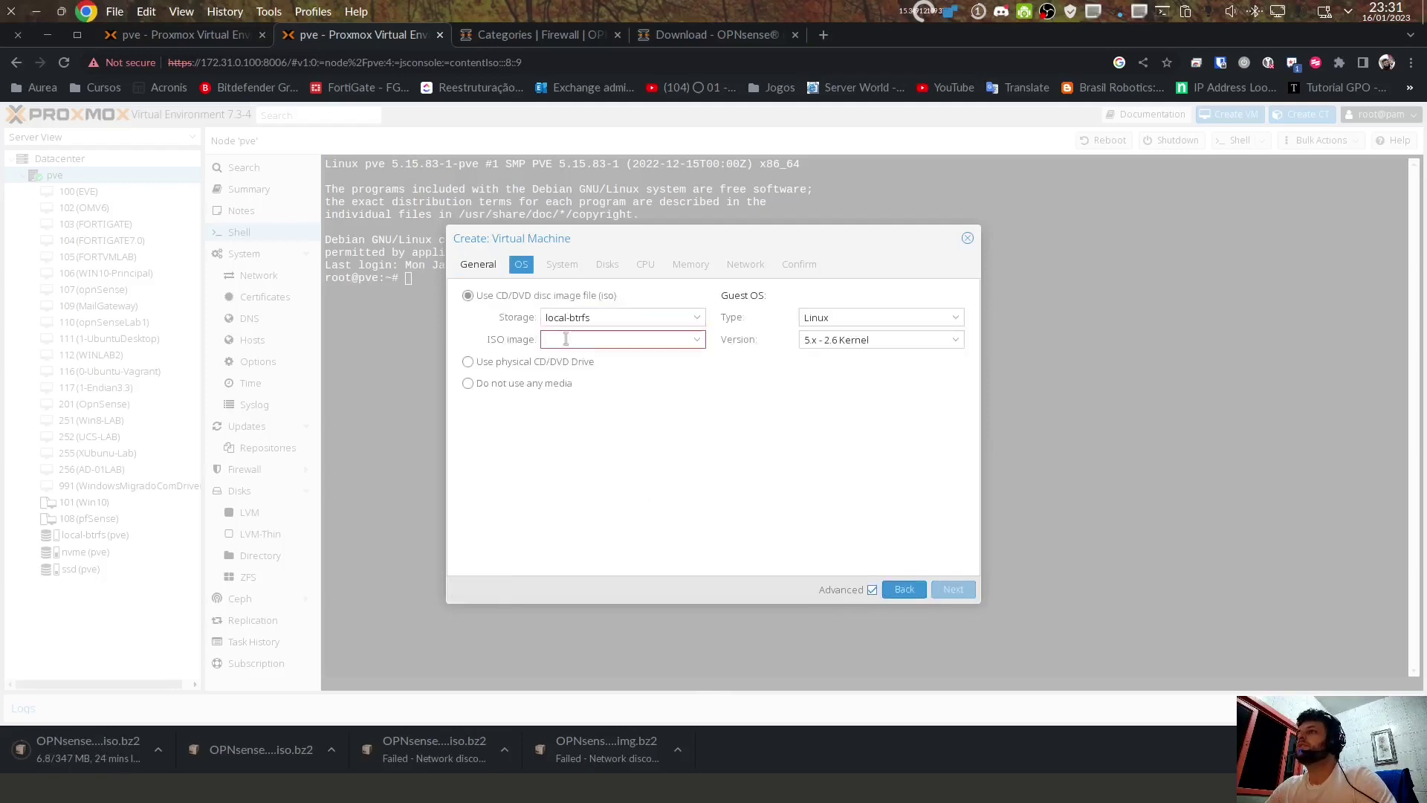
{"action": "left_click", "coordinate": [566, 339]}
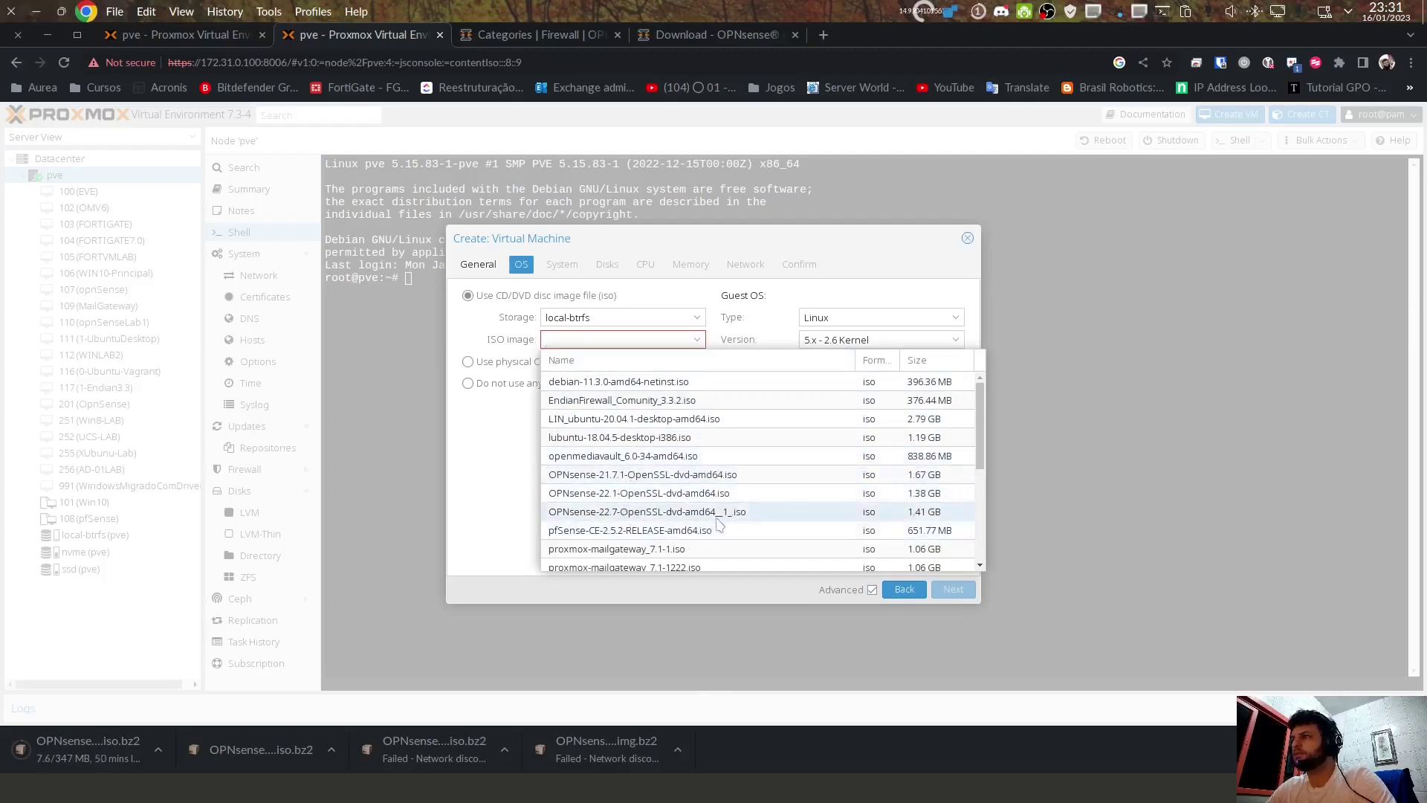
{"action": "left_click", "coordinate": [691, 512]}
{"action": "left_click", "coordinate": [697, 341]}
{"action": "left_click", "coordinate": [696, 341]}
Step: Set the guest OS type to Other and continue to the System settings
{"action": "left_click", "coordinate": [854, 317]}
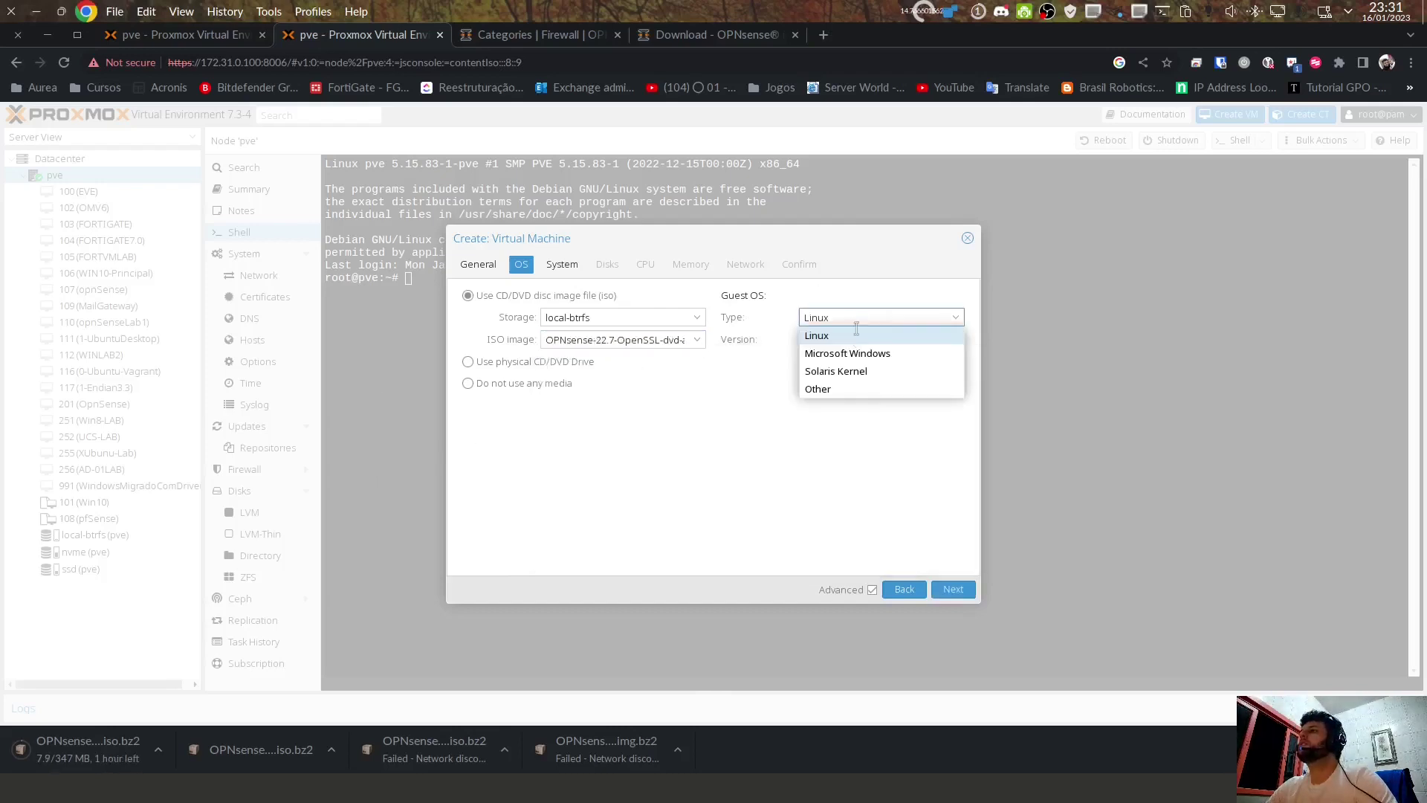
{"action": "left_click", "coordinate": [853, 392]}
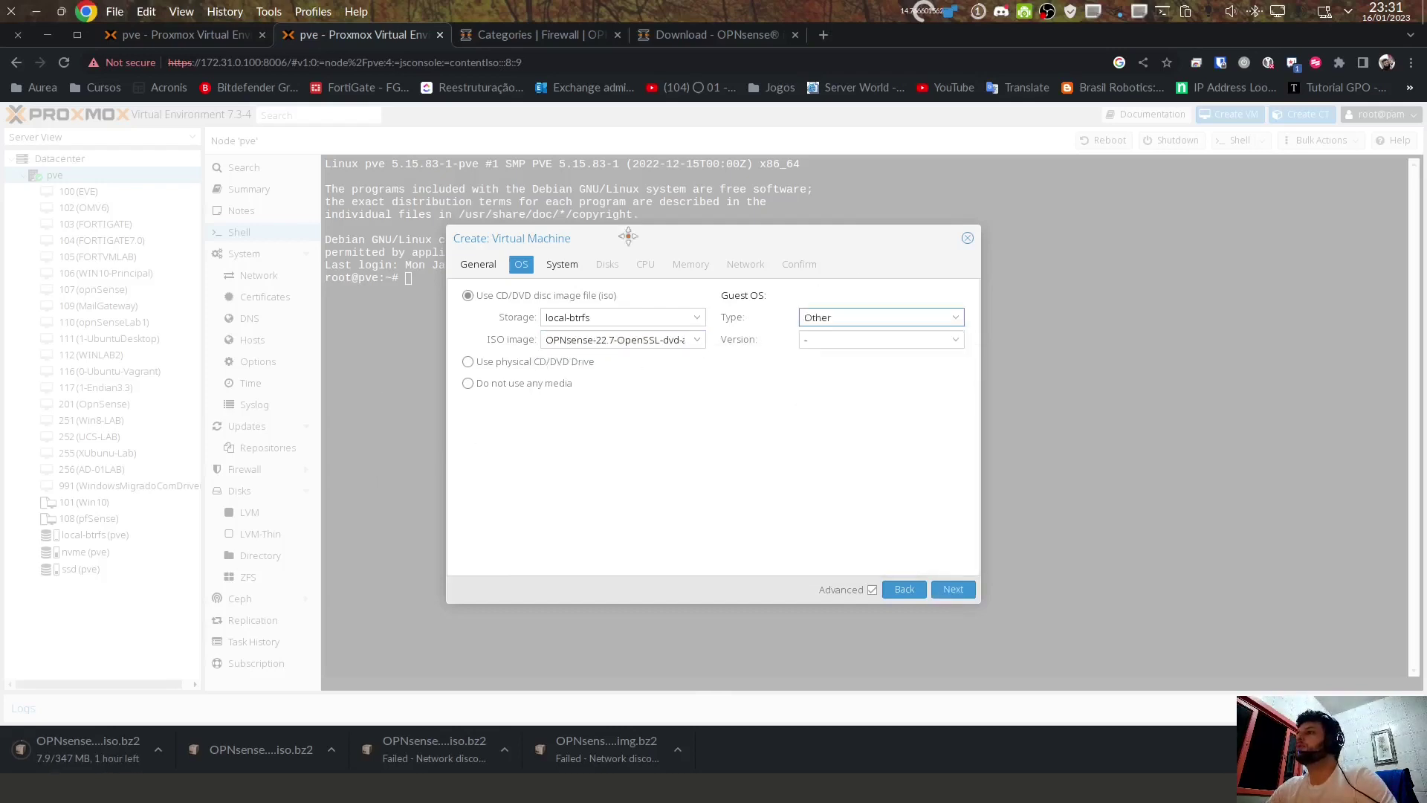
{"action": "left_click", "coordinate": [876, 314]}
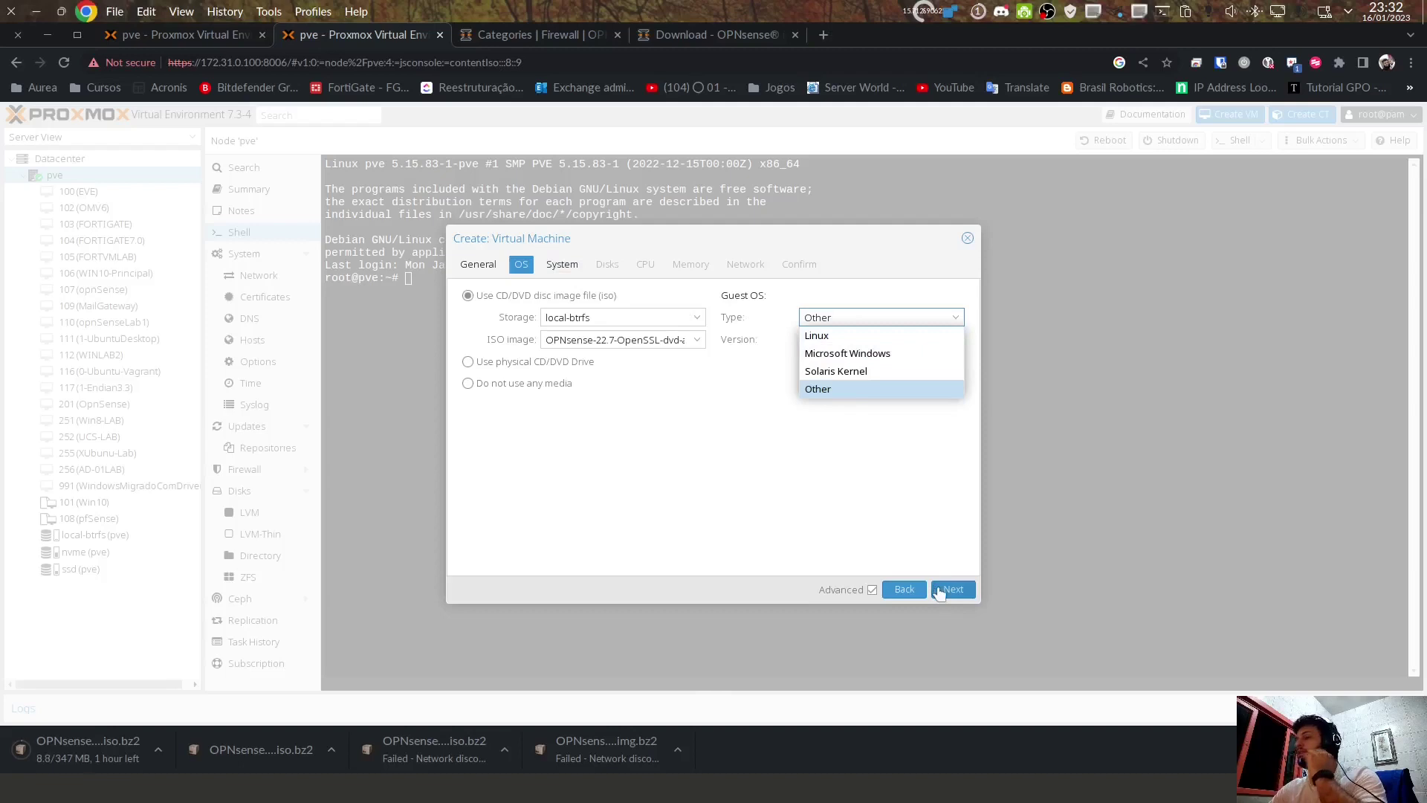
{"action": "left_click", "coordinate": [861, 387]}
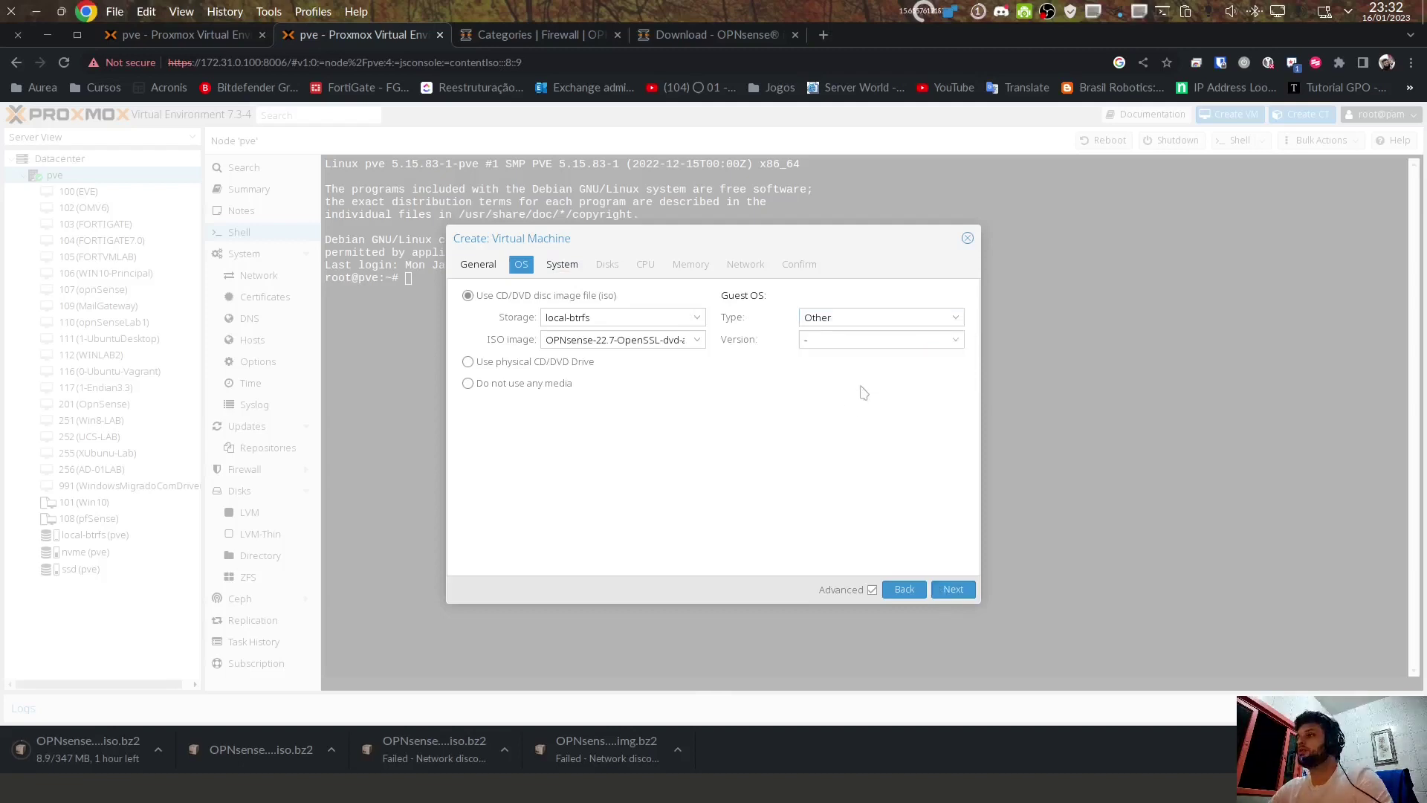
{"action": "left_click", "coordinate": [964, 591]}
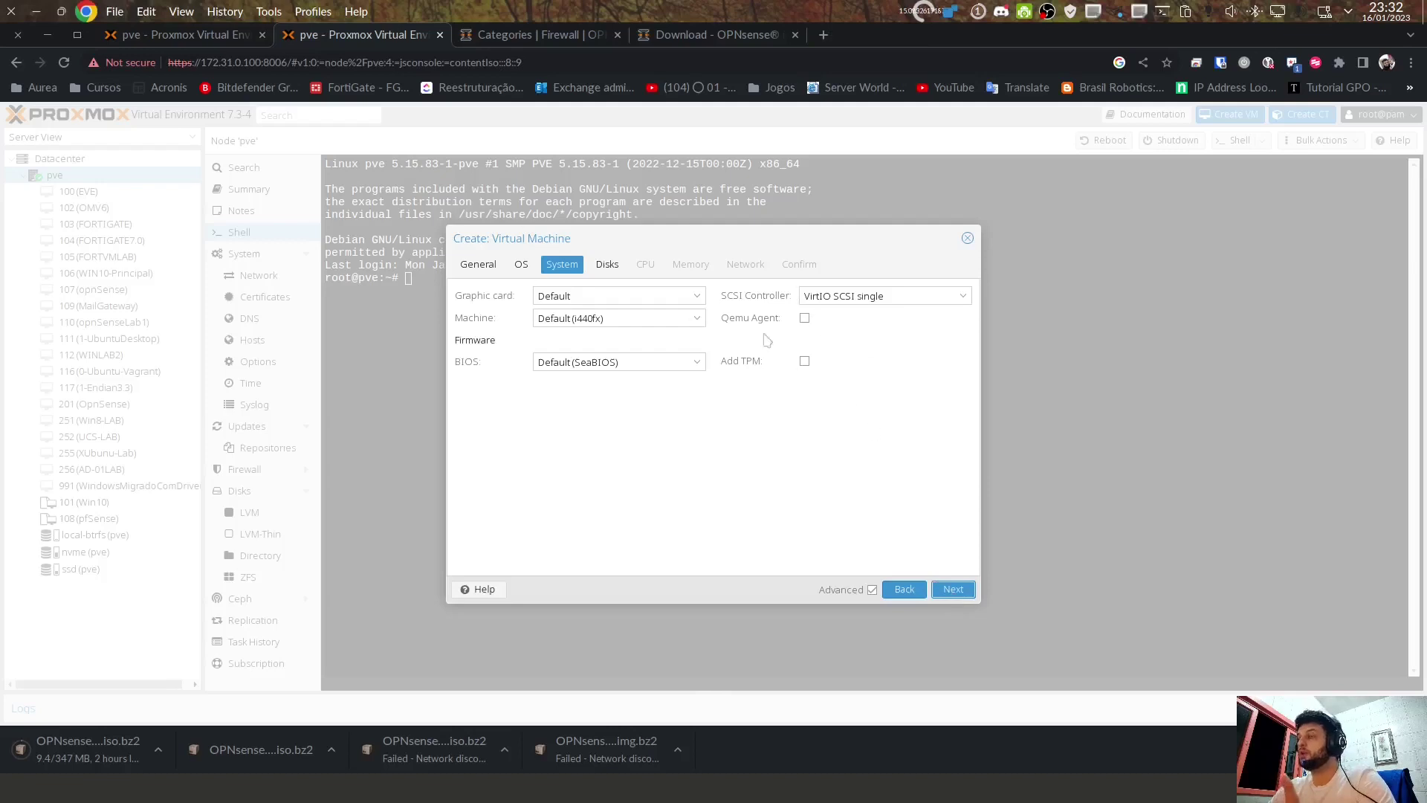
Step: Enable the QEMU guest agent and replace the default ide0 disk with a new one
{"action": "left_click", "coordinate": [804, 319]}
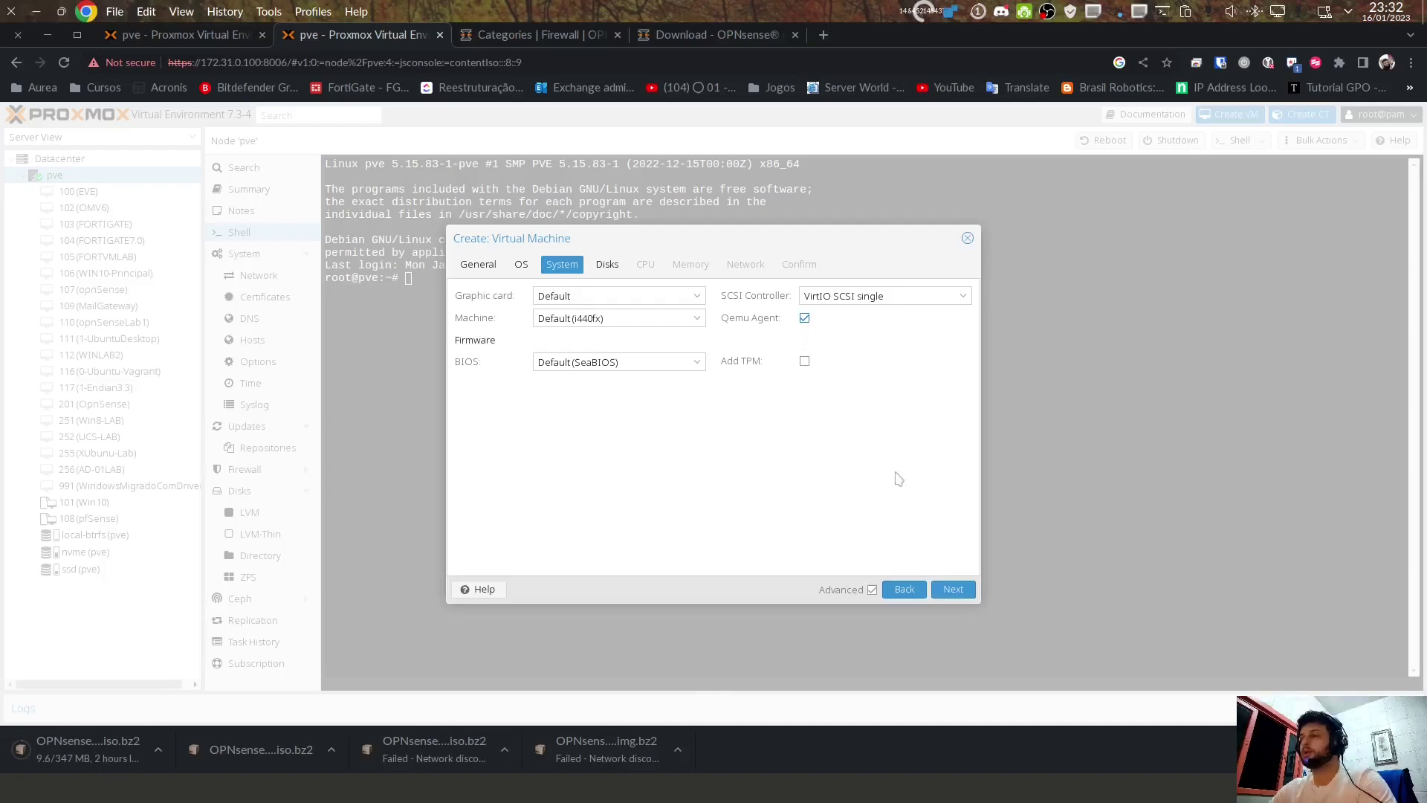
{"action": "left_click", "coordinate": [951, 589]}
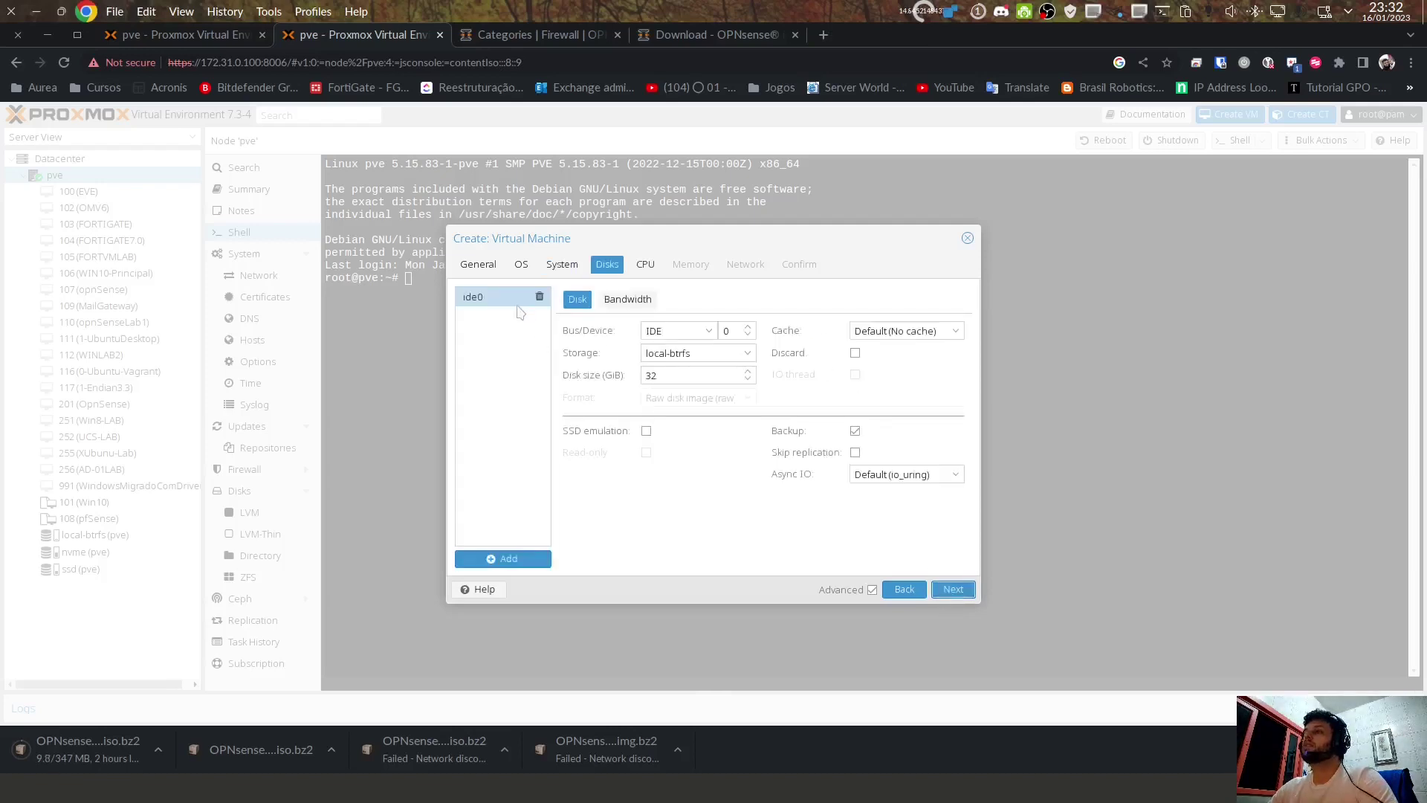
{"action": "left_click", "coordinate": [539, 297]}
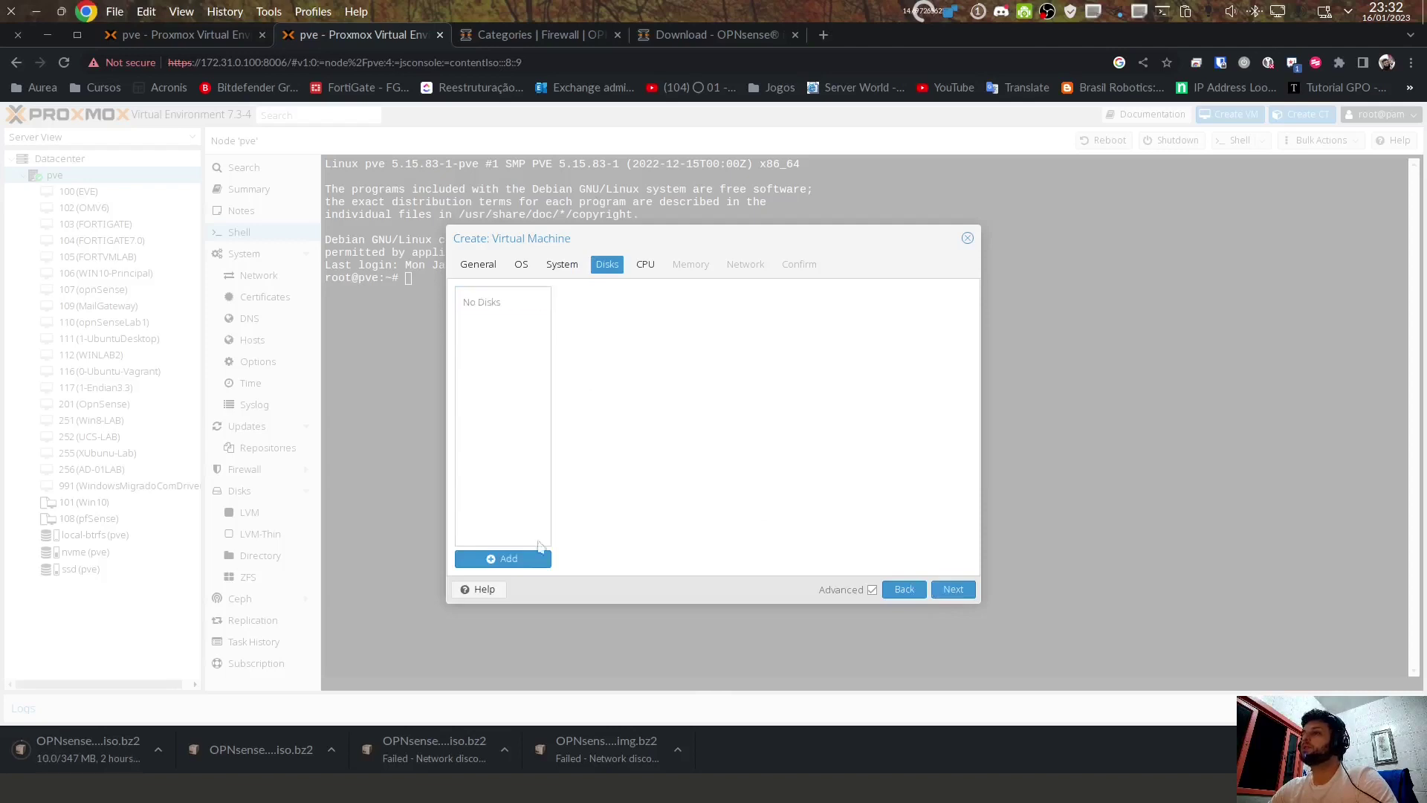
{"action": "left_click", "coordinate": [528, 562]}
Step: Make the new disk a 20 GiB VirtIO Block device on local-btrfs with Write back cache
{"action": "left_click", "coordinate": [740, 354]}
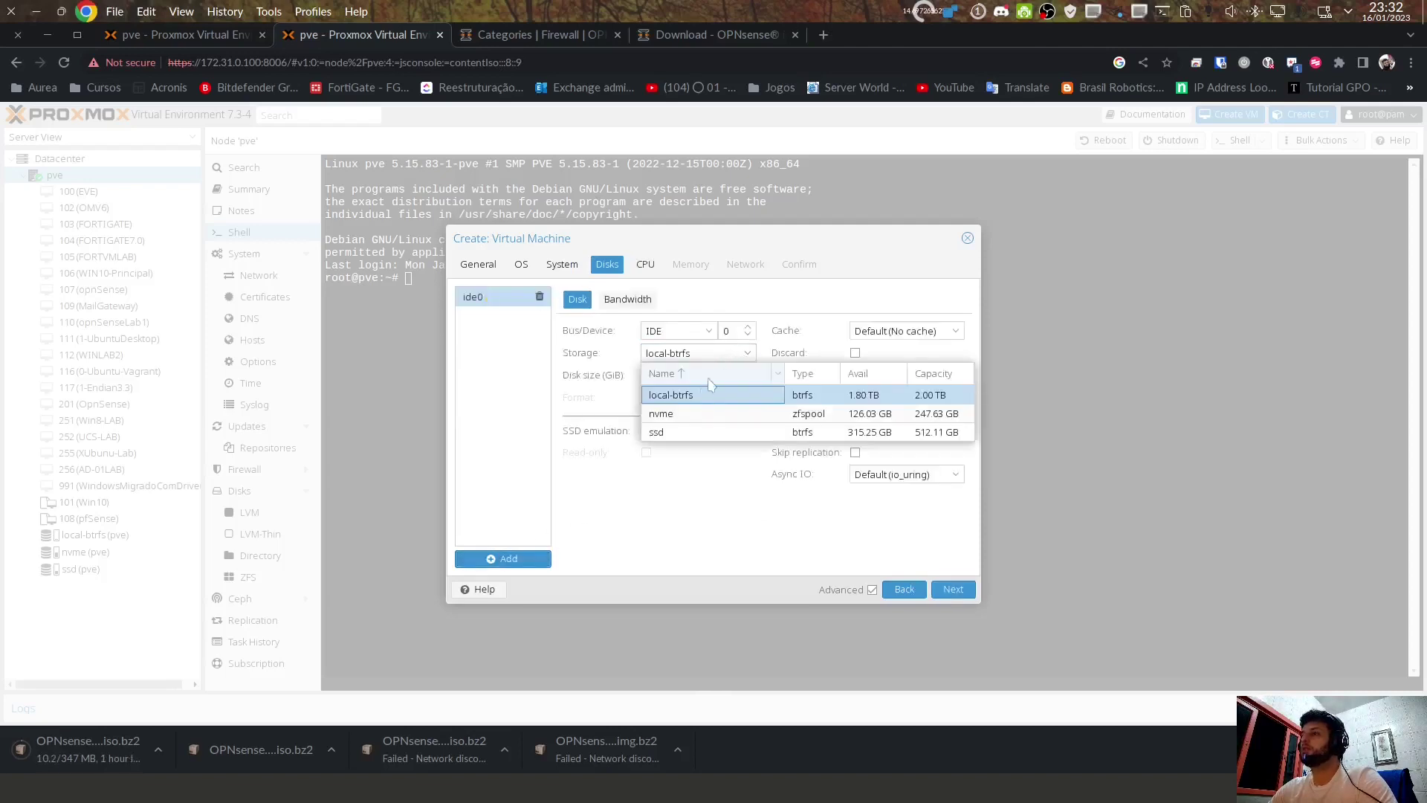
{"action": "left_click", "coordinate": [688, 330]}
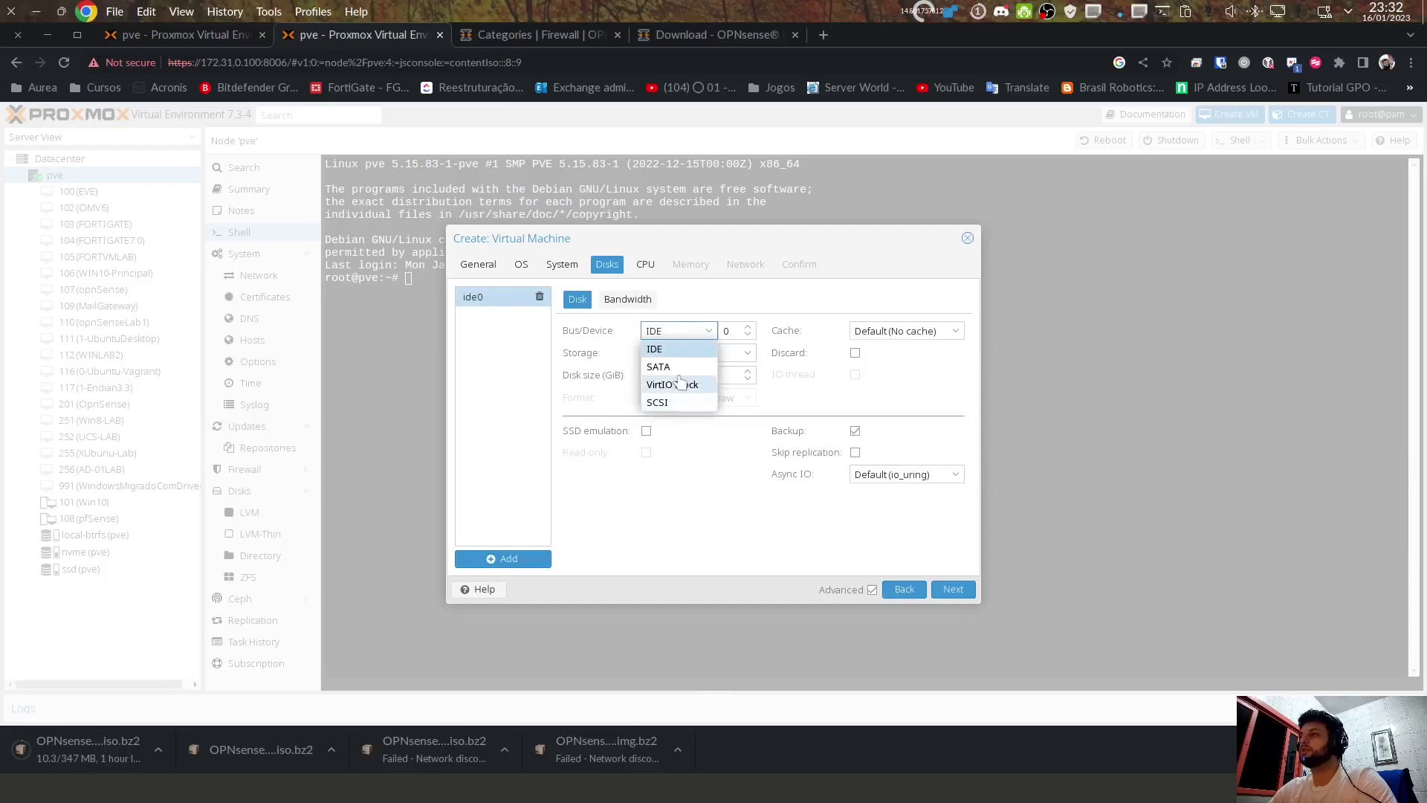
{"action": "left_click", "coordinate": [681, 385]}
{"action": "left_click", "coordinate": [699, 354]}
{"action": "left_click", "coordinate": [675, 369]}
{"action": "left_click", "coordinate": [661, 377]}
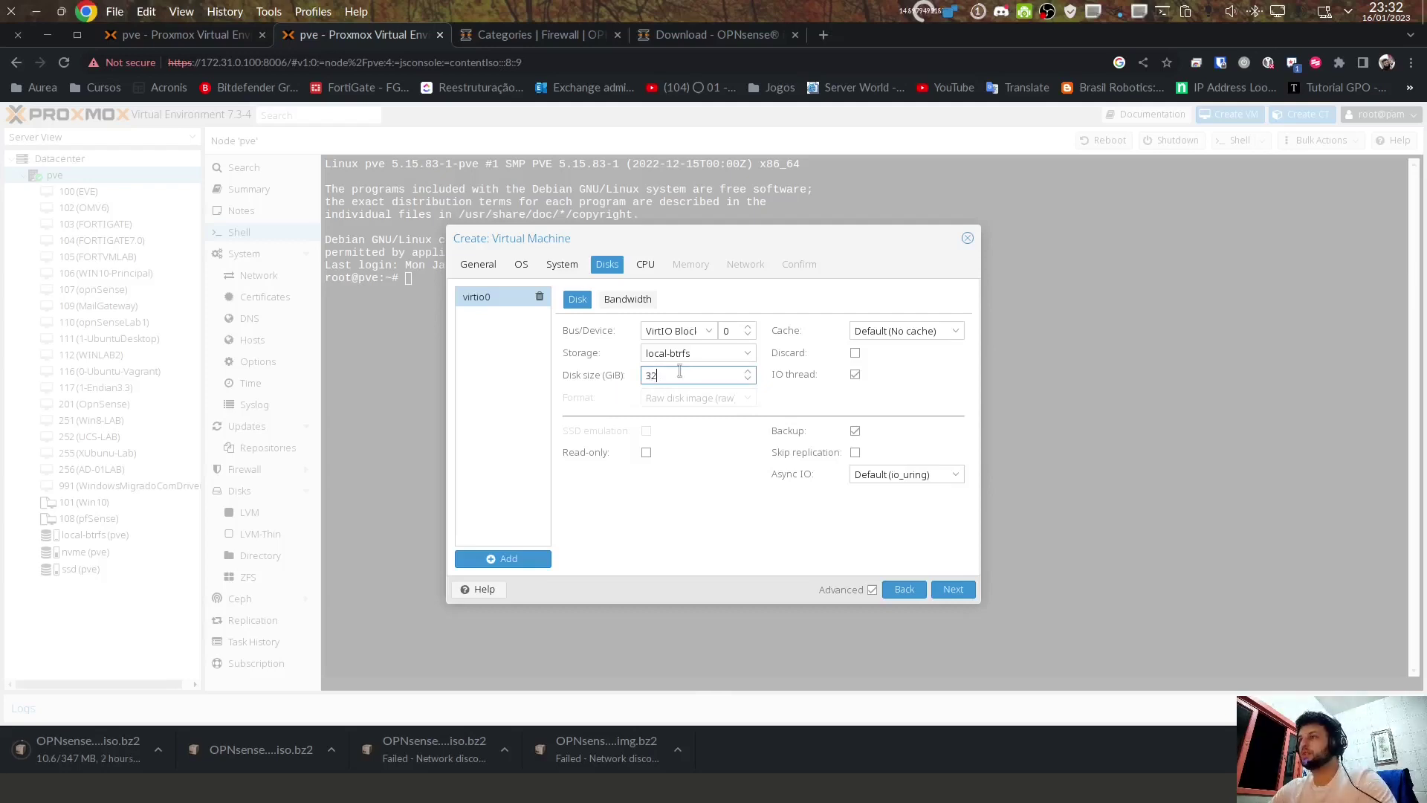
{"action": "double_click", "coordinate": [678, 370]}
{"action": "key", "text": "Tab"}
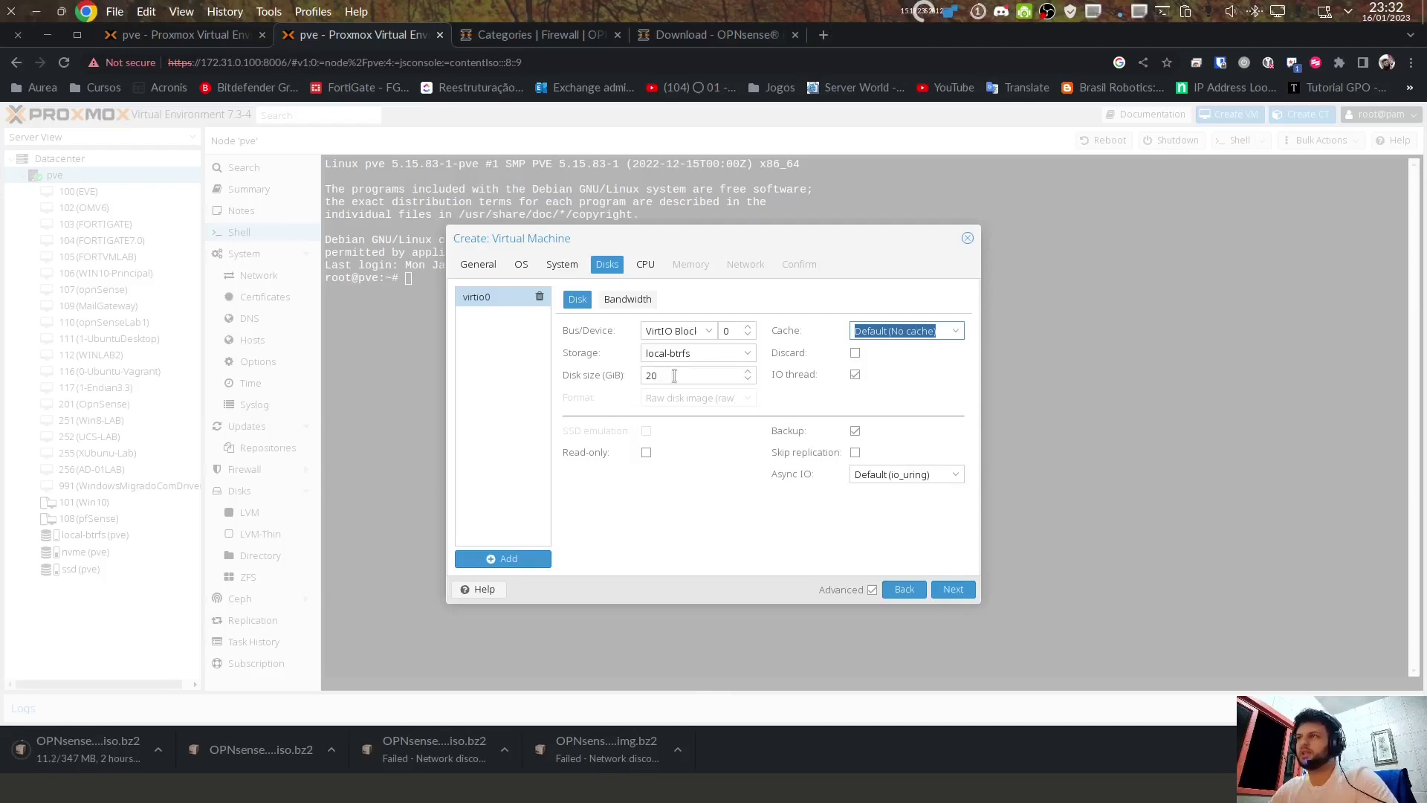
{"action": "key", "text": "shift+Tab"}
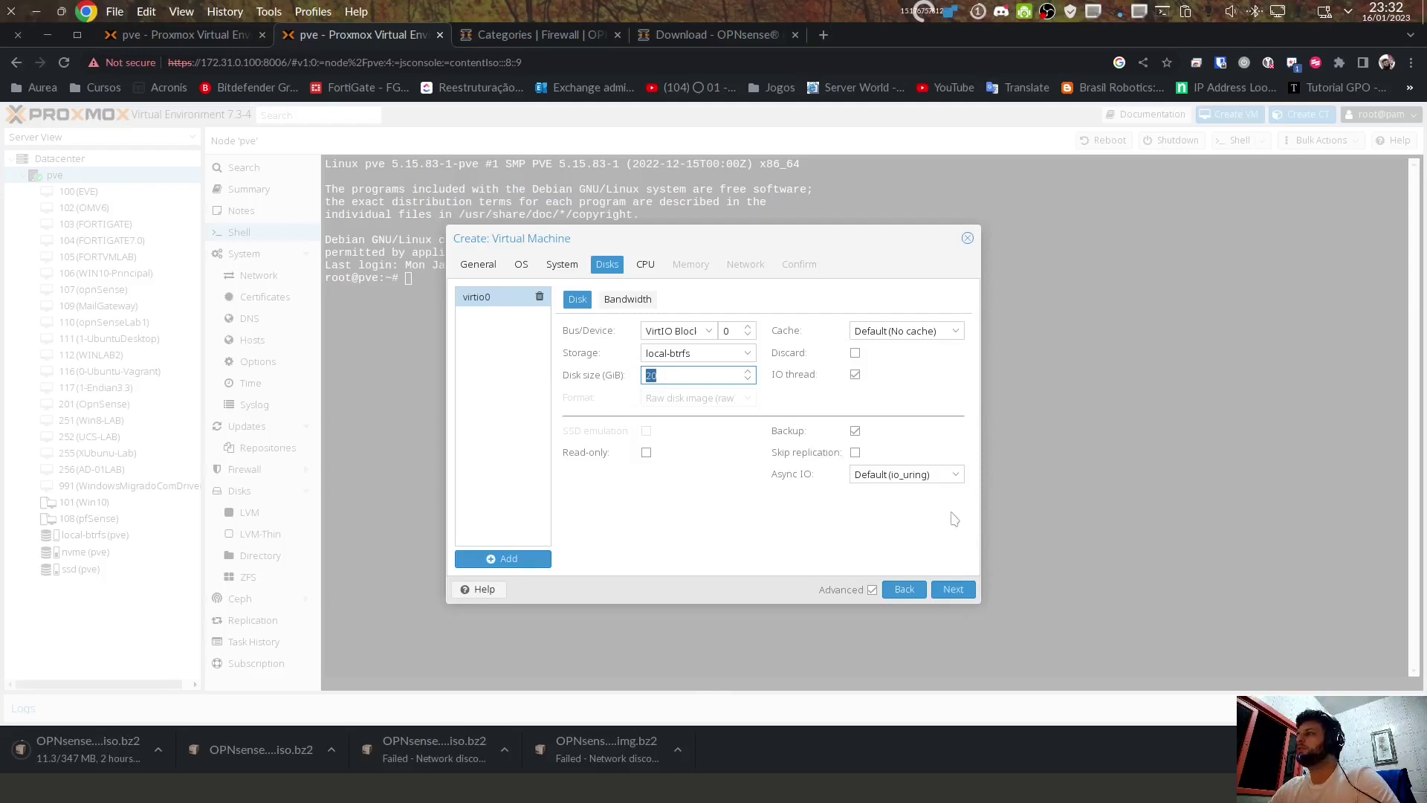
{"action": "left_click", "coordinate": [906, 331]}
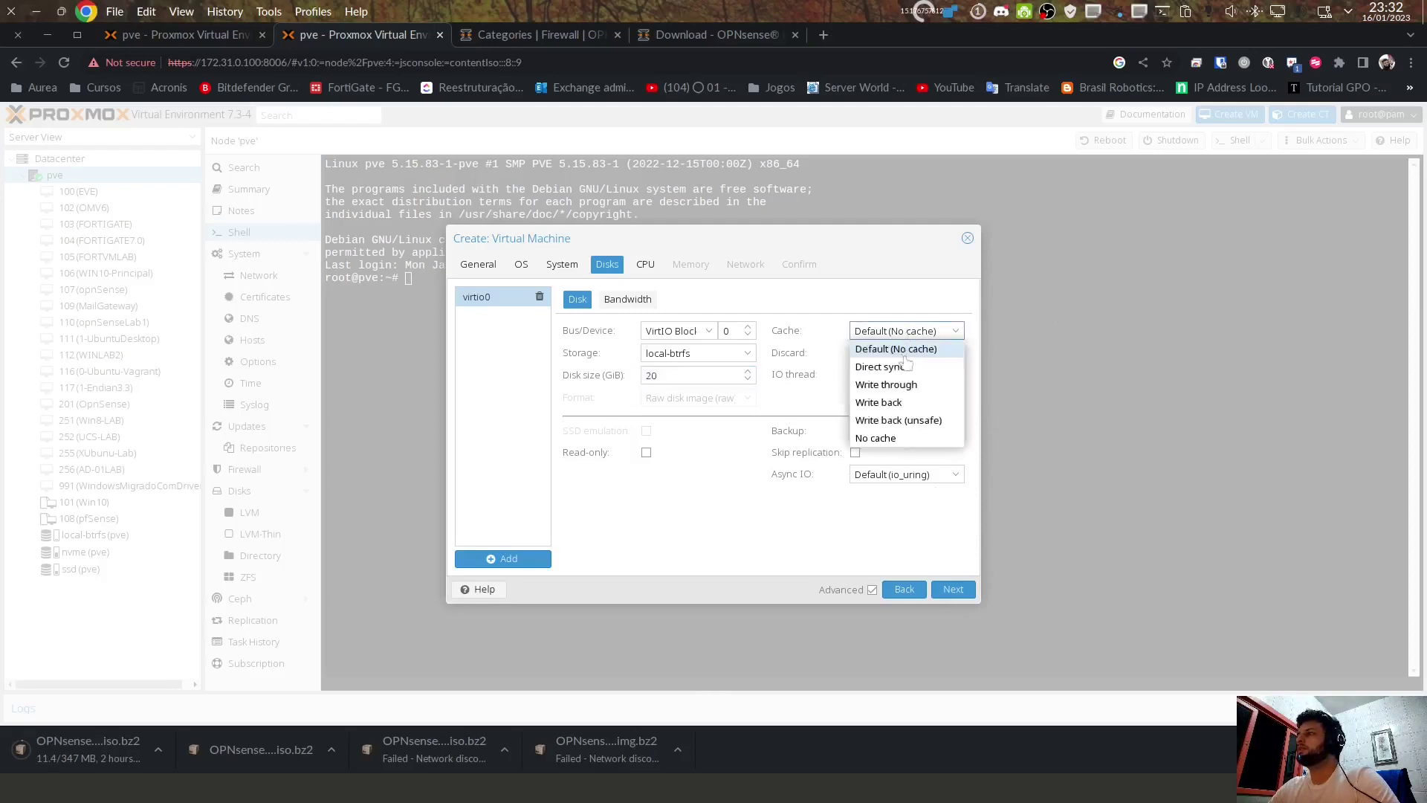
{"action": "left_click", "coordinate": [892, 402]}
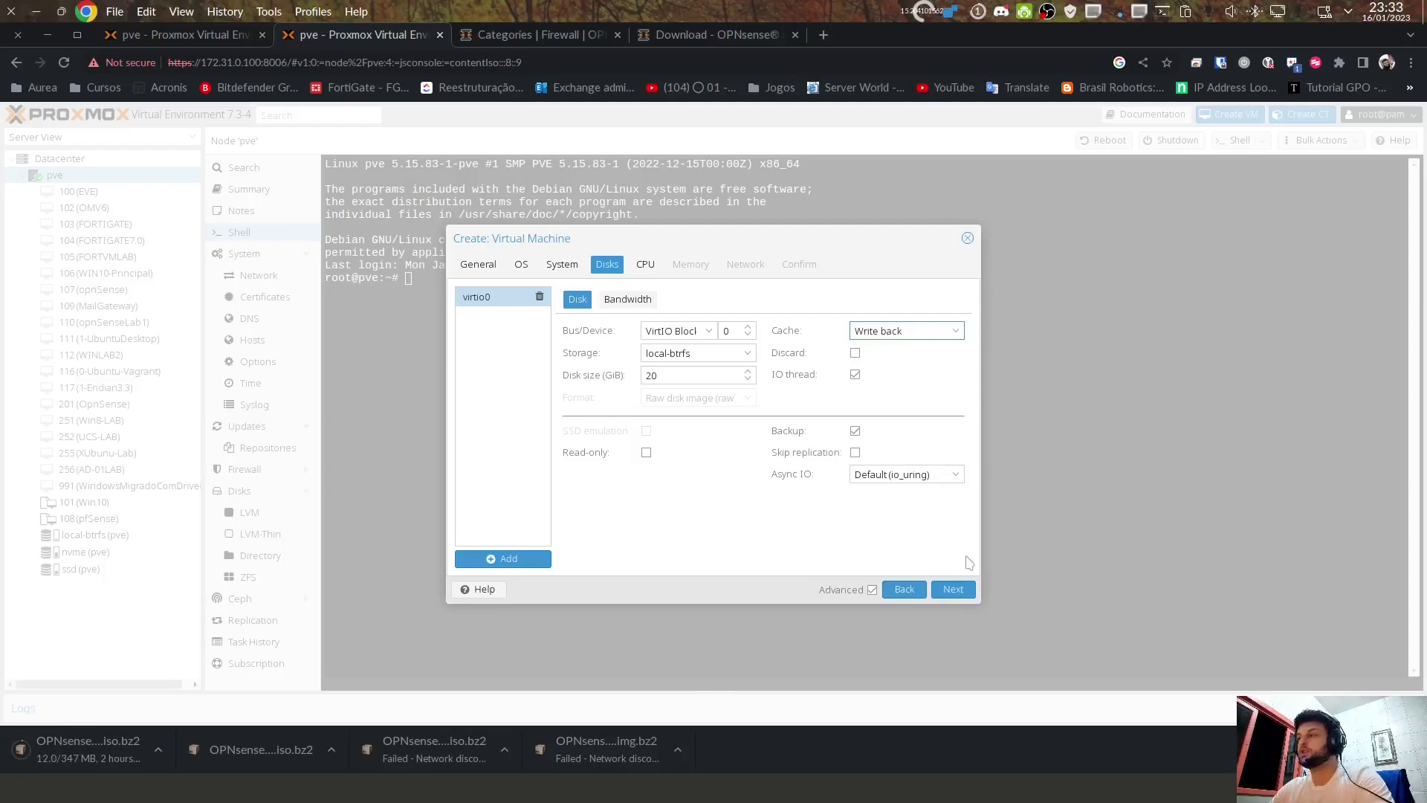
{"action": "left_click", "coordinate": [953, 588]}
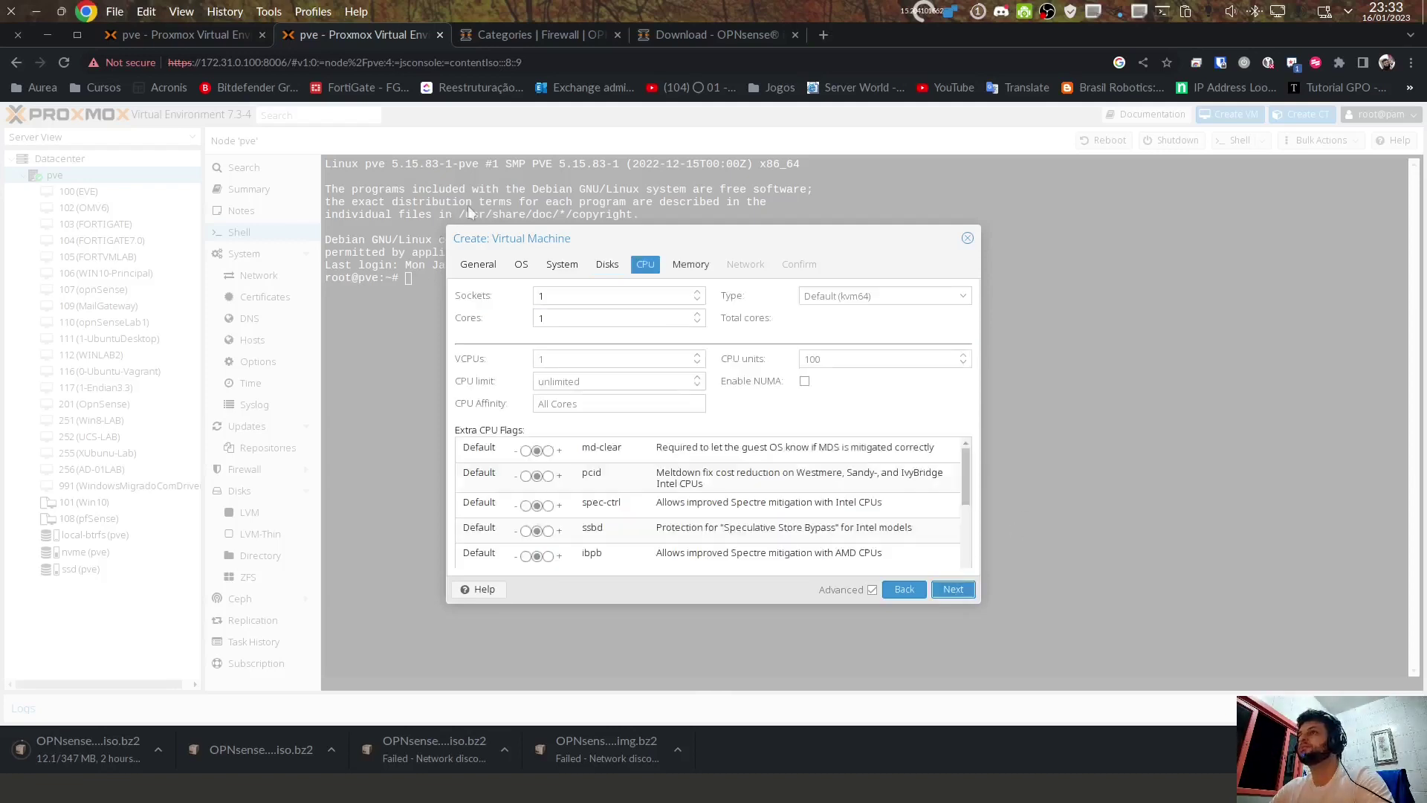
Step: Set the VM's CPU cores to 4
{"action": "left_click", "coordinate": [574, 316]}
{"action": "type", "text": "3"}
{"action": "key", "text": "BackSpace"}
{"action": "type", "text": "4"}
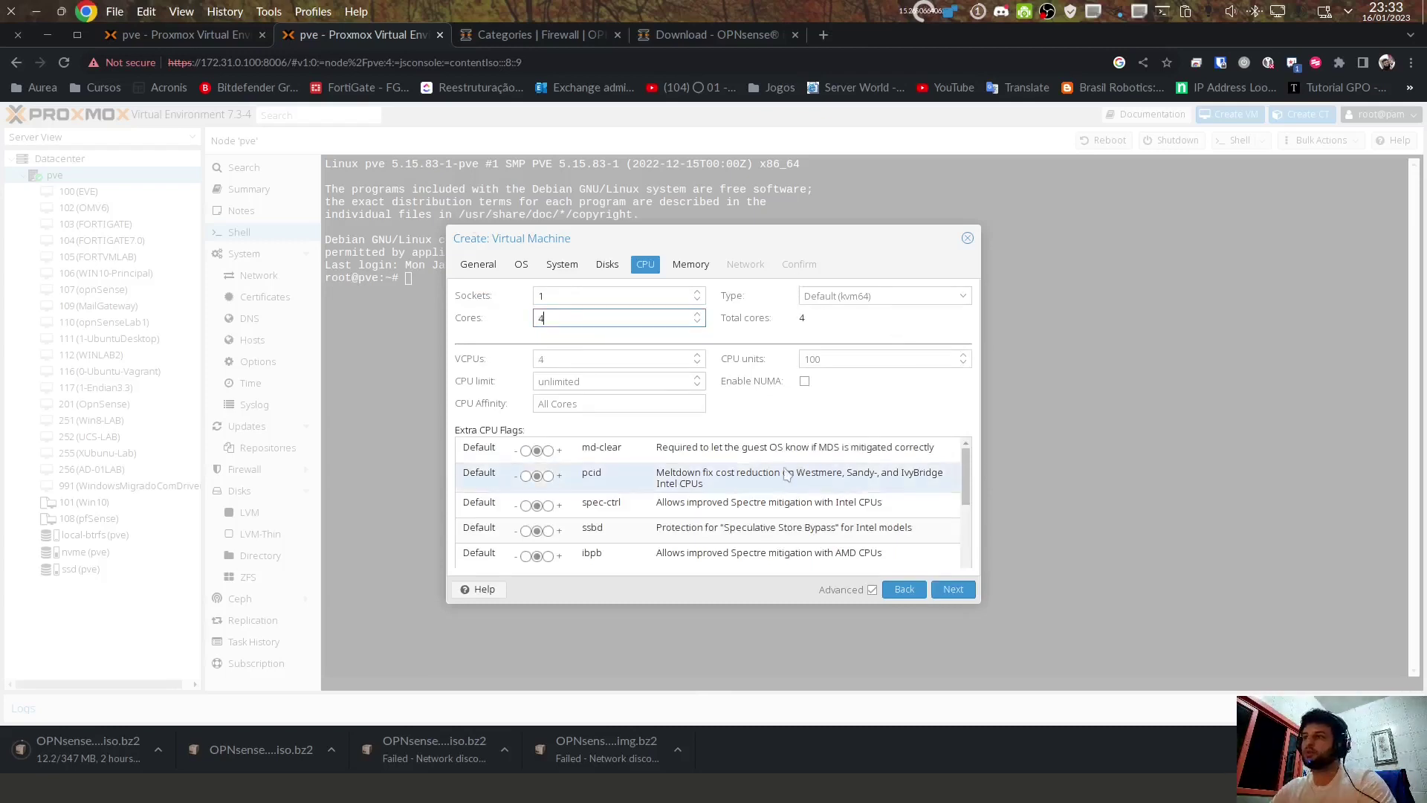
Step: Turn on the aes extra CPU flag for hardware AES acceleration
{"action": "scroll", "coordinate": [797, 473], "scroll_direction": "down", "scroll_amount": 5}
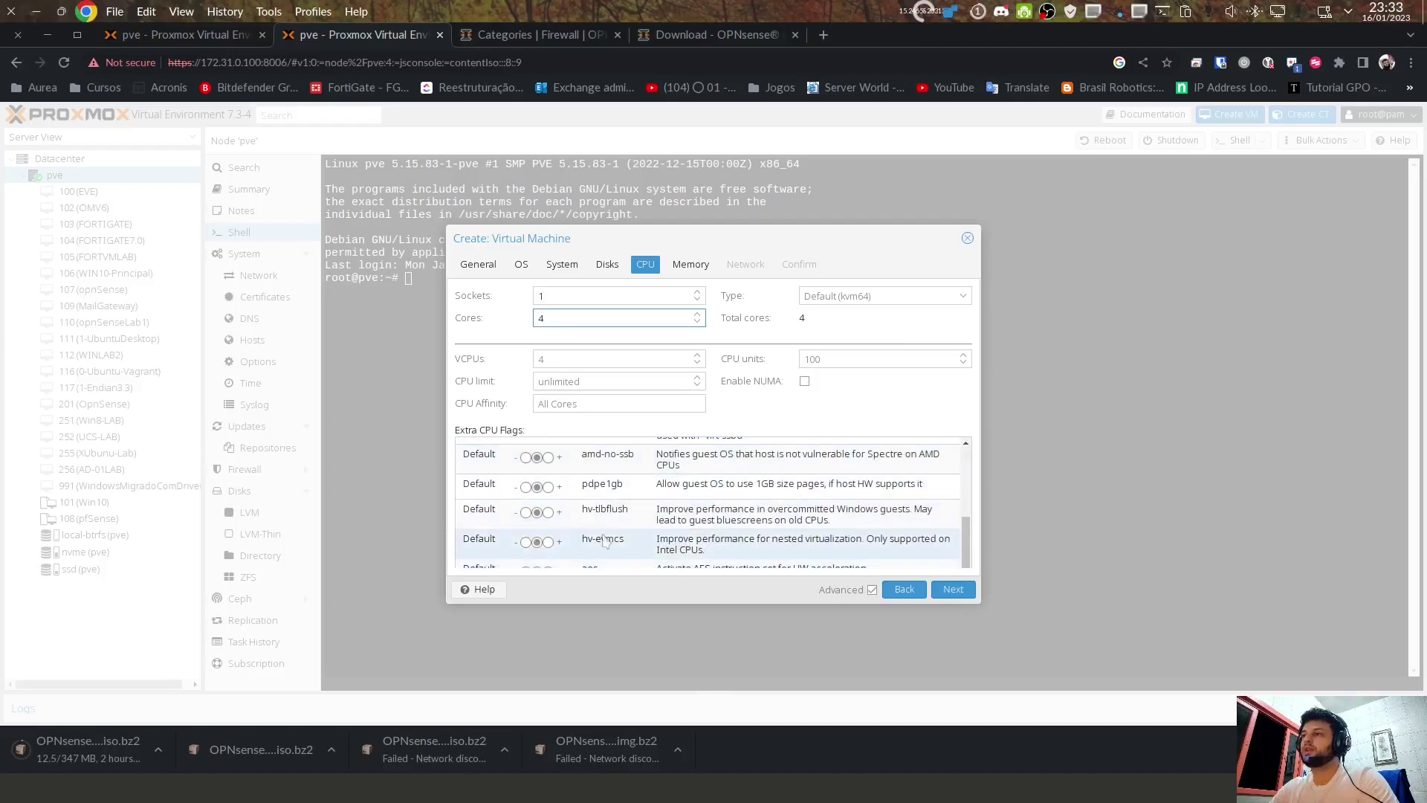
{"action": "scroll", "coordinate": [959, 546], "scroll_direction": "up", "scroll_amount": 2}
{"action": "scroll", "coordinate": [960, 565], "scroll_direction": "down", "scroll_amount": 2}
{"action": "scroll", "coordinate": [964, 556], "scroll_direction": "up", "scroll_amount": 4}
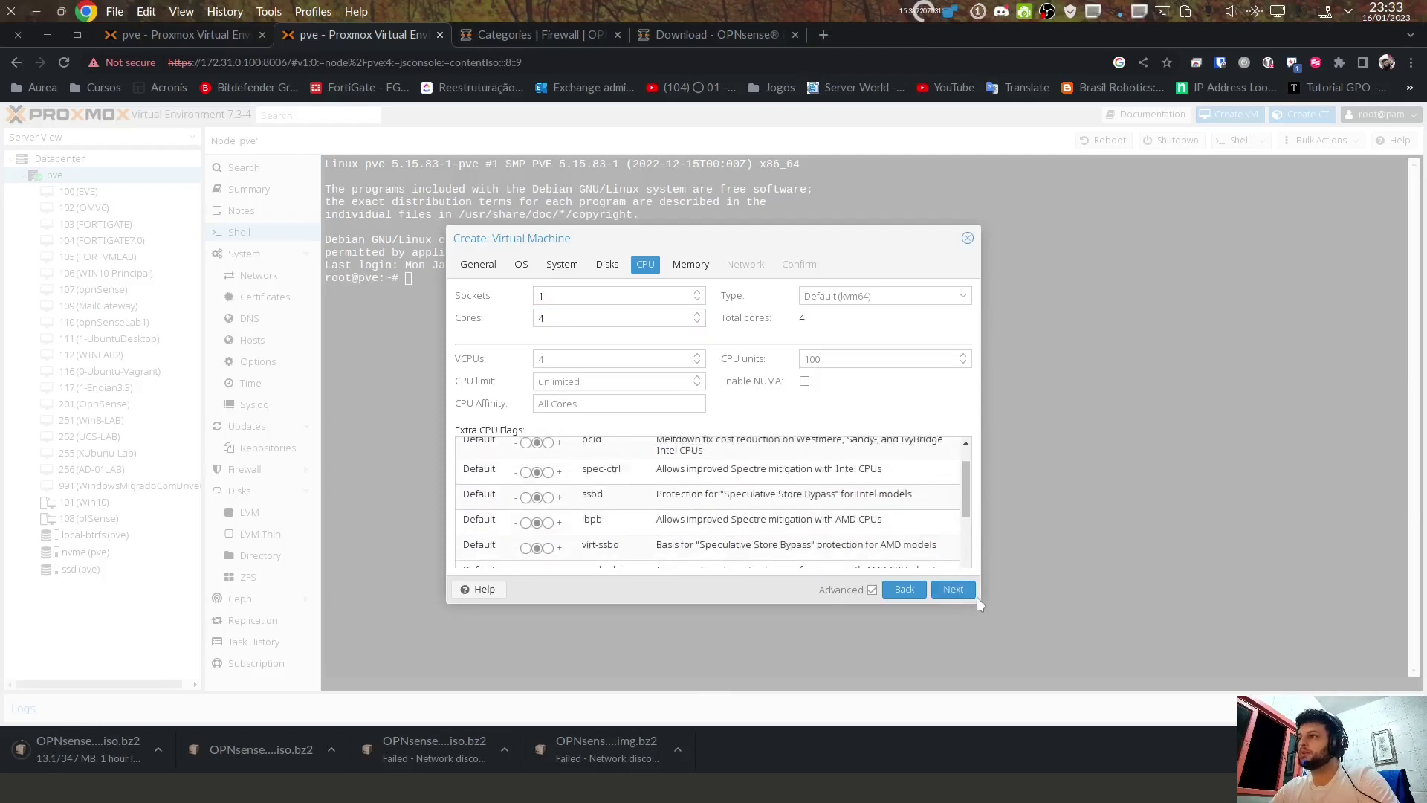
{"action": "scroll", "coordinate": [614, 520], "scroll_direction": "down", "scroll_amount": 4}
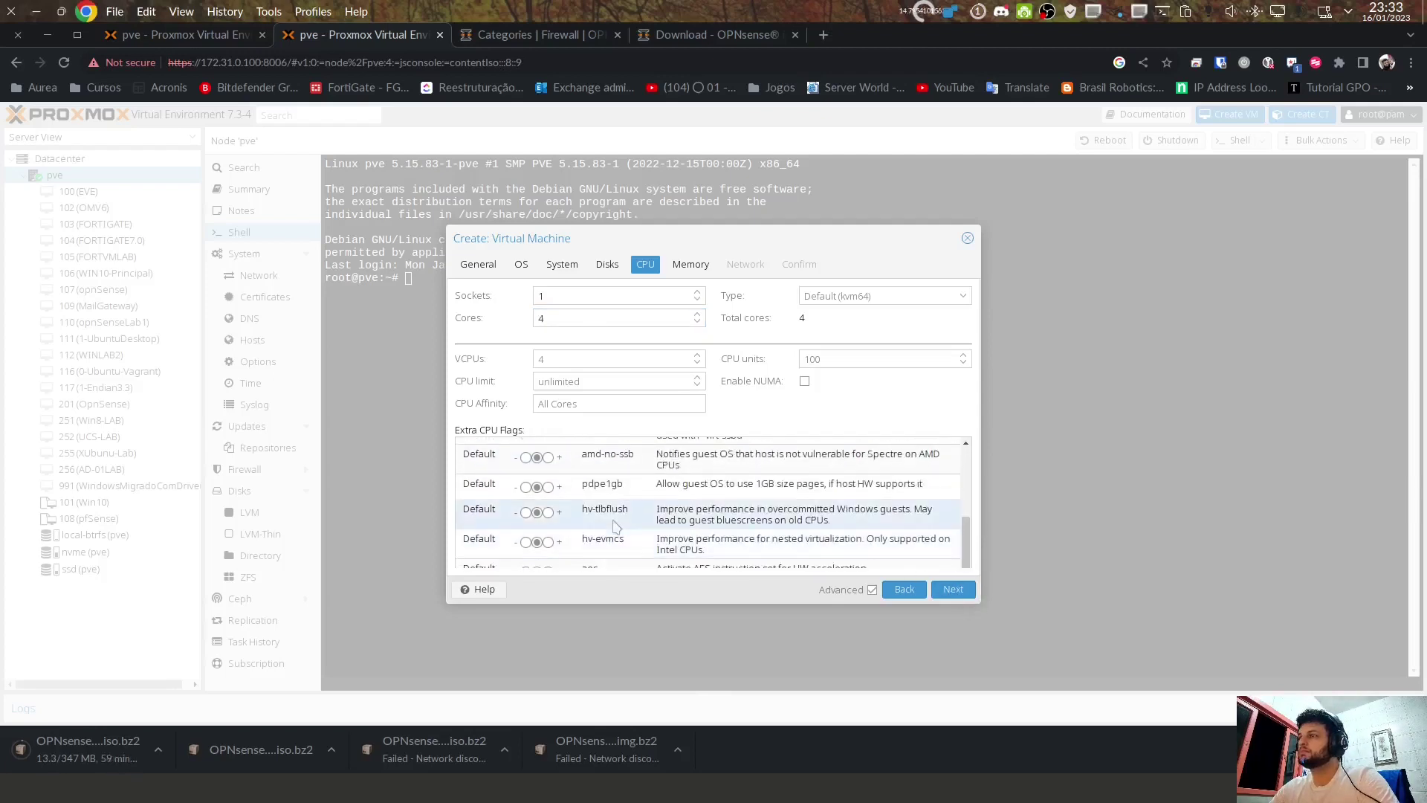
{"action": "key", "text": "ctrl+minus"}
{"action": "key", "text": "ctrl+minus"}
{"action": "key", "text": "ctrl+minus"}
{"action": "scroll", "coordinate": [589, 480], "scroll_direction": "up", "scroll_amount": 3}
{"action": "scroll", "coordinate": [590, 479], "scroll_direction": "down", "scroll_amount": 3}
{"action": "key", "text": "ctrl+plus"}
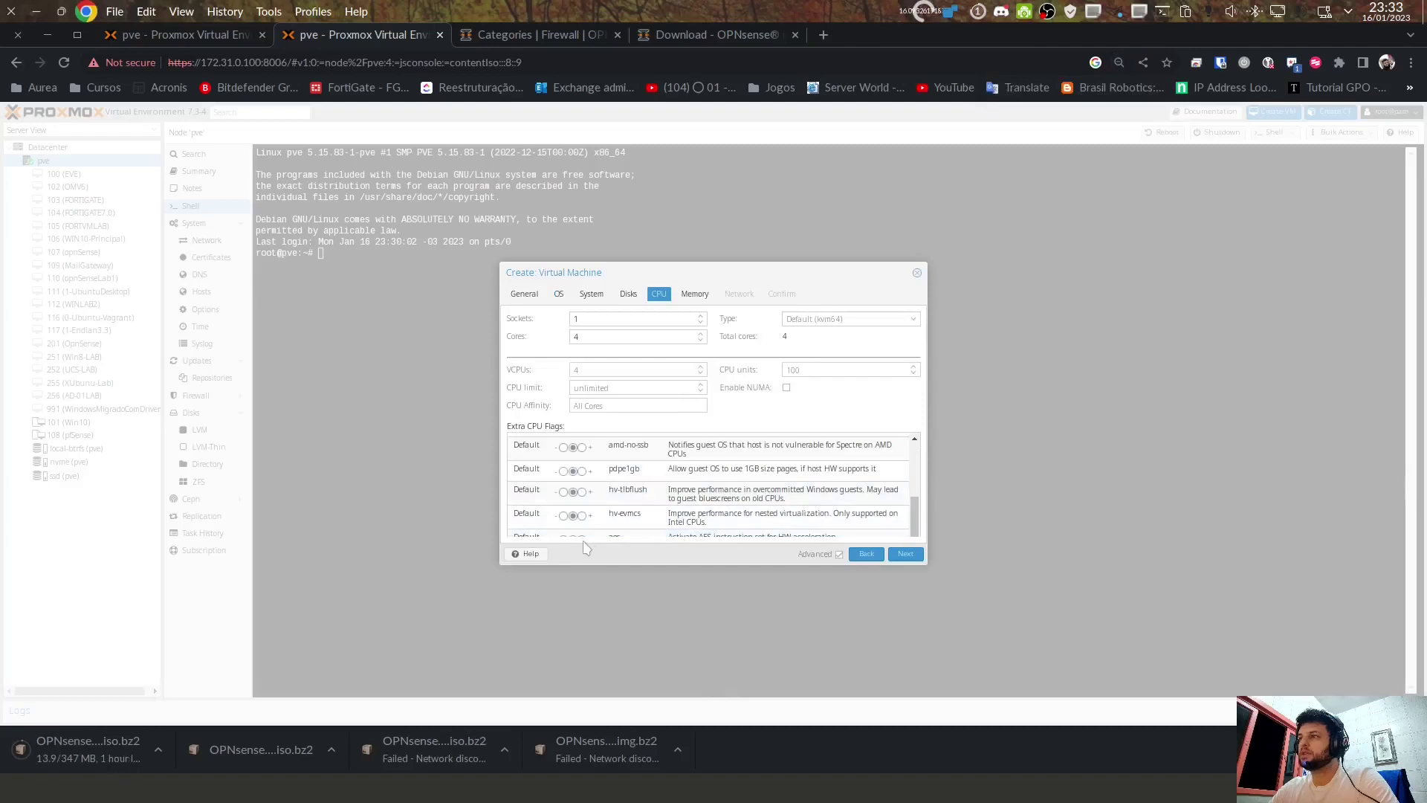
{"action": "left_click", "coordinate": [584, 537]}
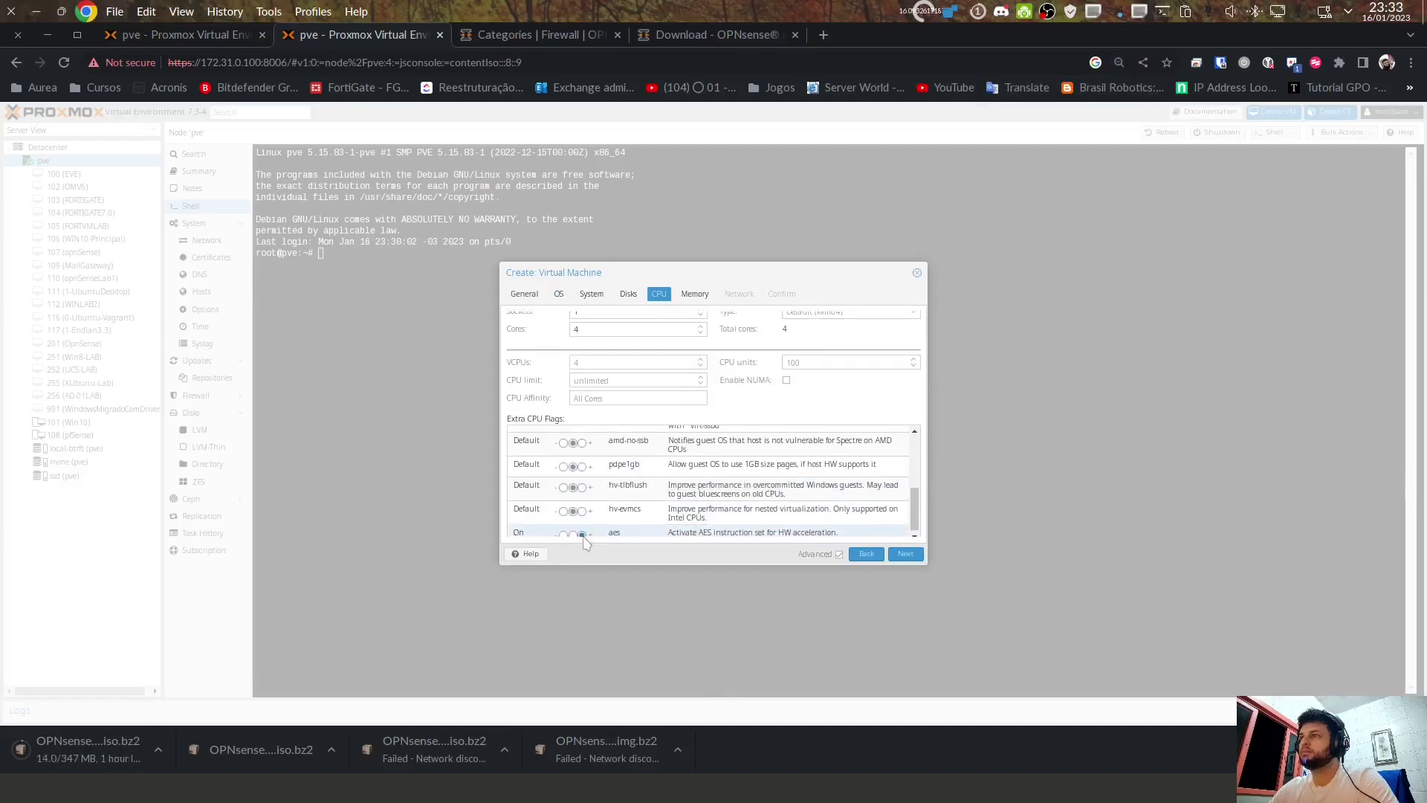
{"action": "key", "text": "ctrl+plus"}
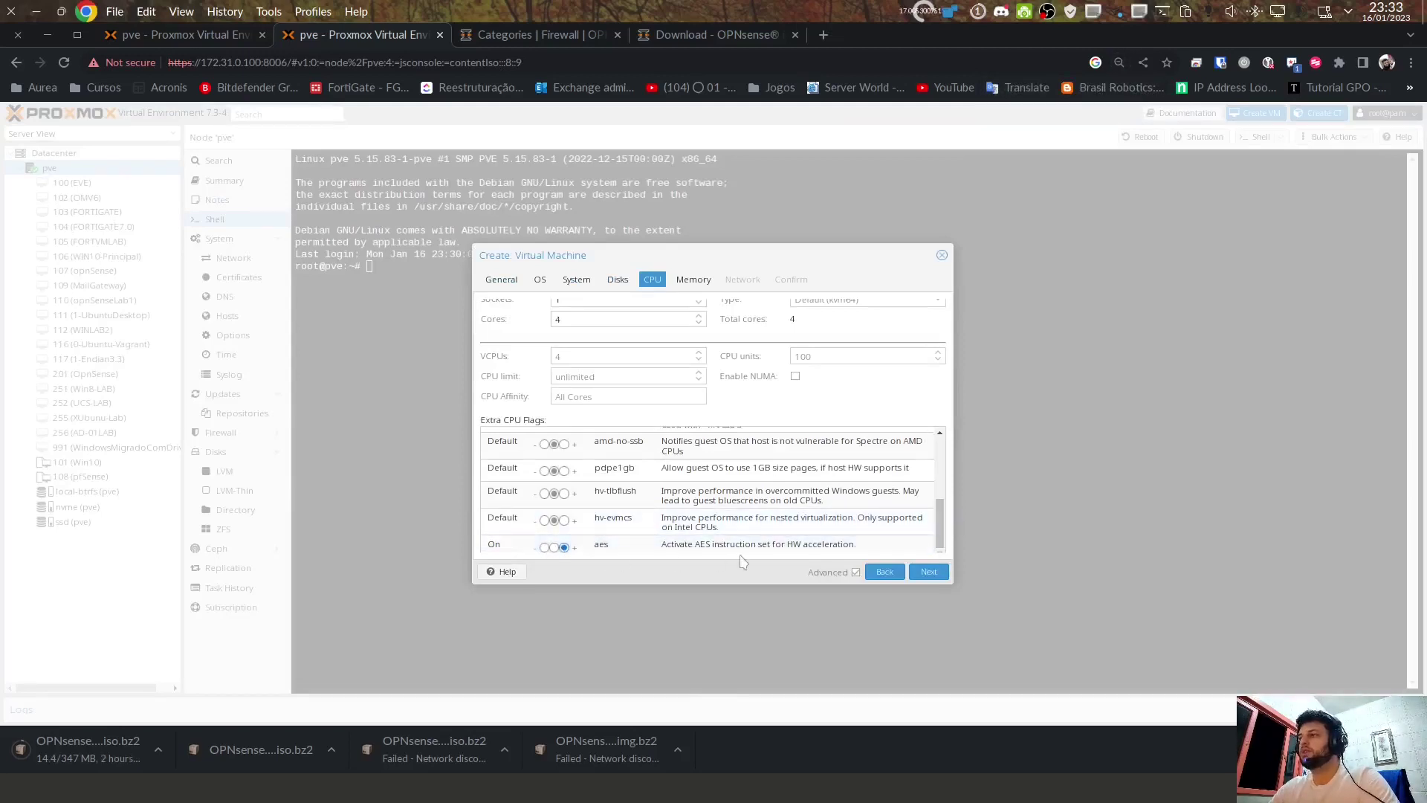
Step: Set memory to 4096 MiB and the minimum memory to 2048 MiB
{"action": "left_click", "coordinate": [929, 571]}
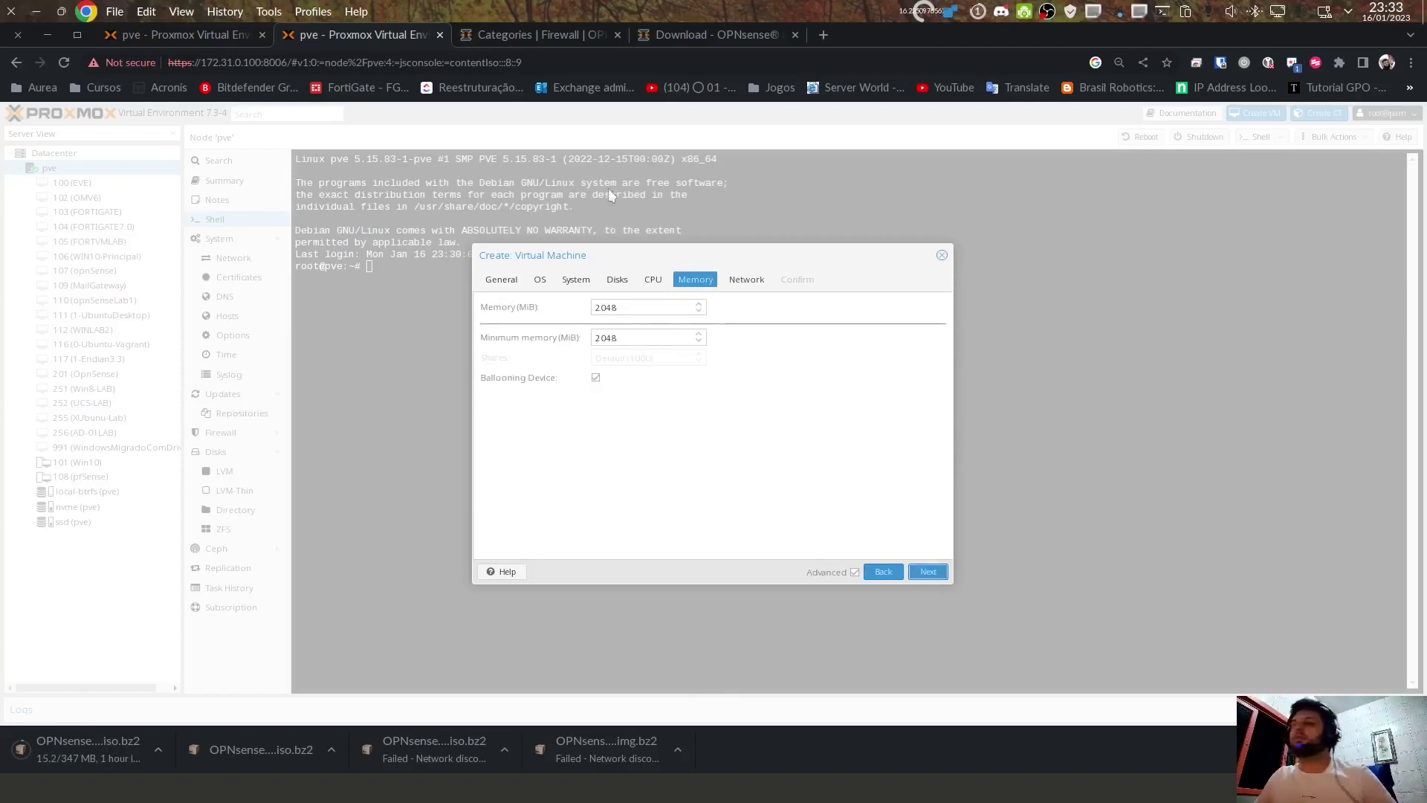
{"action": "left_click_drag", "start_coordinate": [651, 308], "coordinate": [522, 315]}
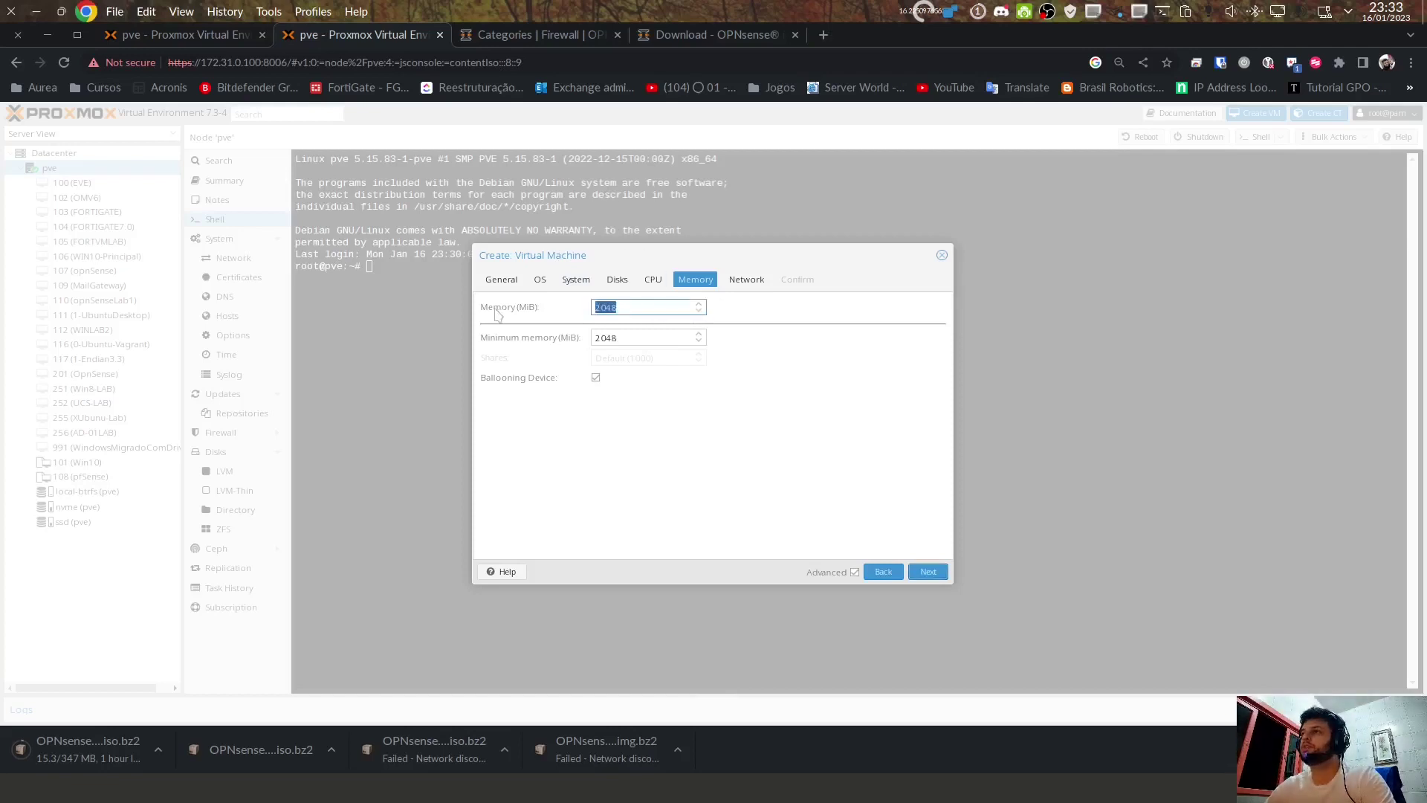
{"action": "type", "text": "4096"}
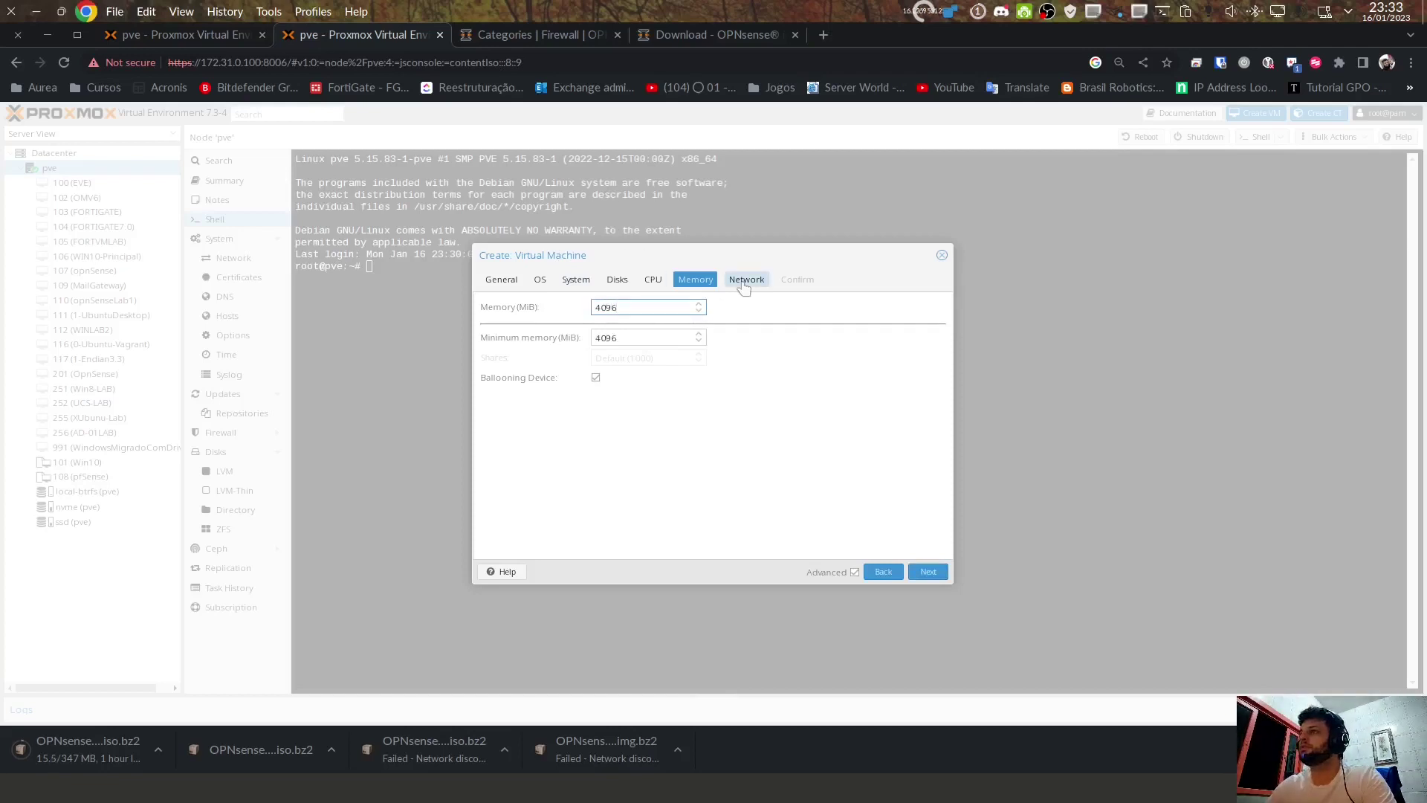
{"action": "key", "text": "Tab"}
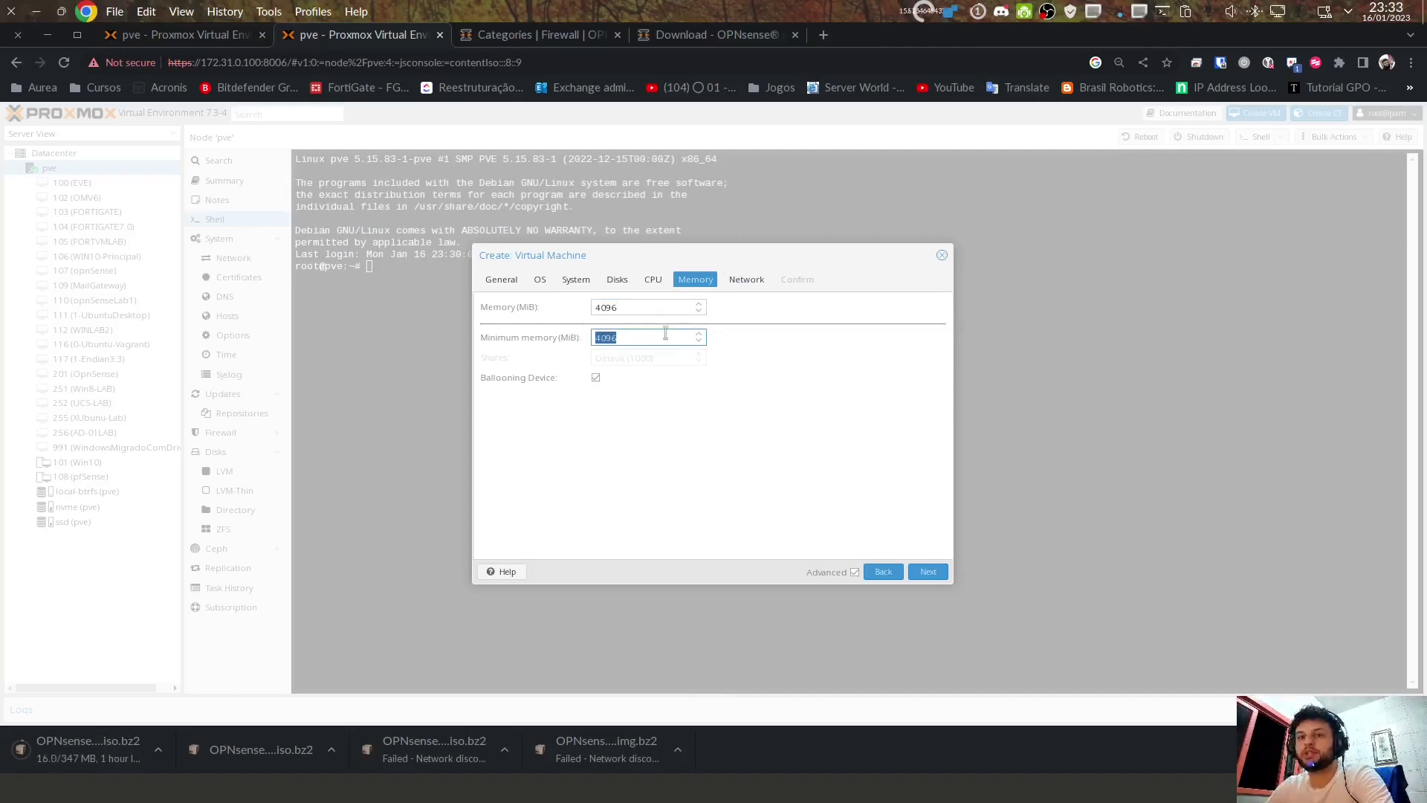
{"action": "type", "text": "2024"}
{"action": "key", "text": "BackSpace"}
{"action": "key", "text": "BackSpace"}
{"action": "type", "text": "48"}
Step: Double-check the 4096 MiB memory and 2048 MiB minimum, then continue to network settings
{"action": "key", "text": "shift+Tab"}
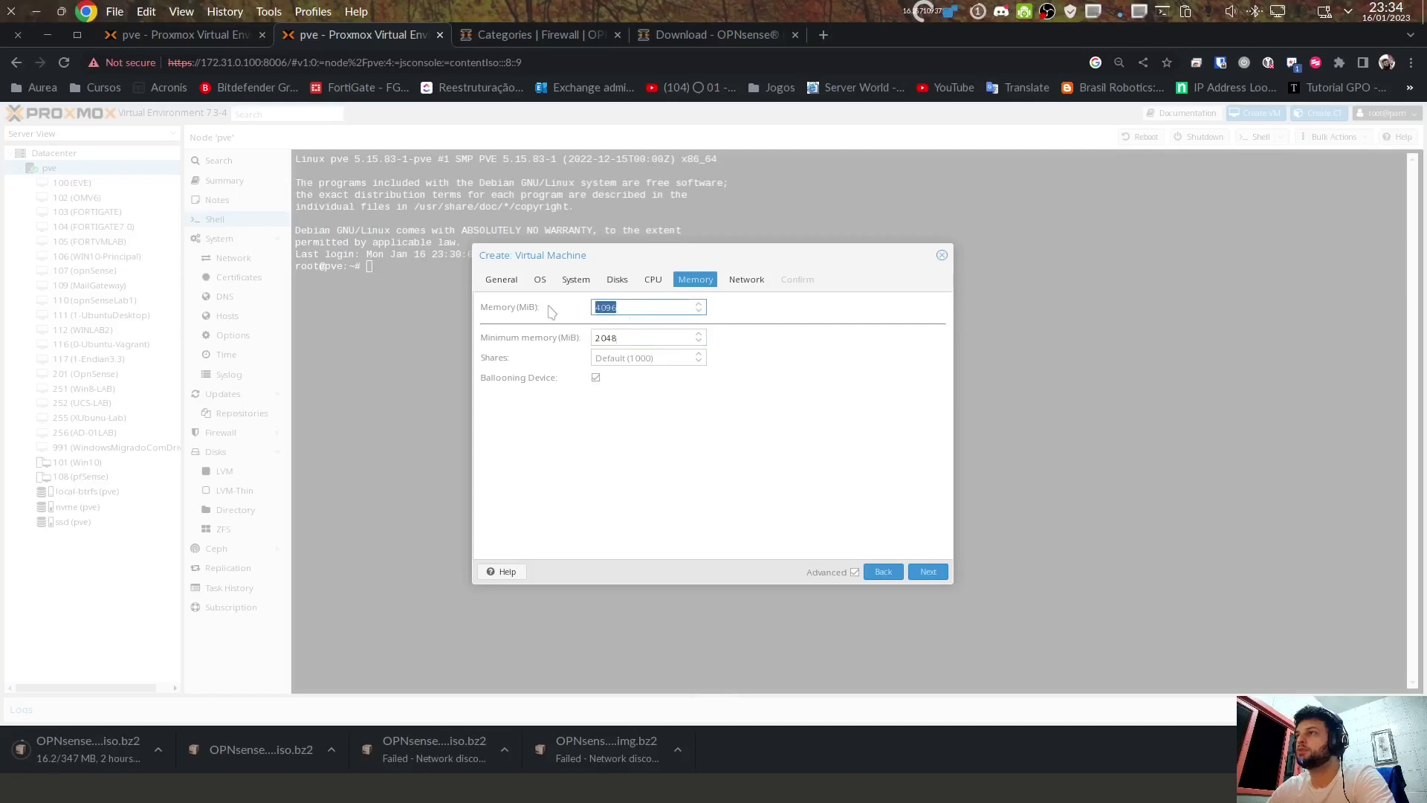
{"action": "key", "text": "Tab"}
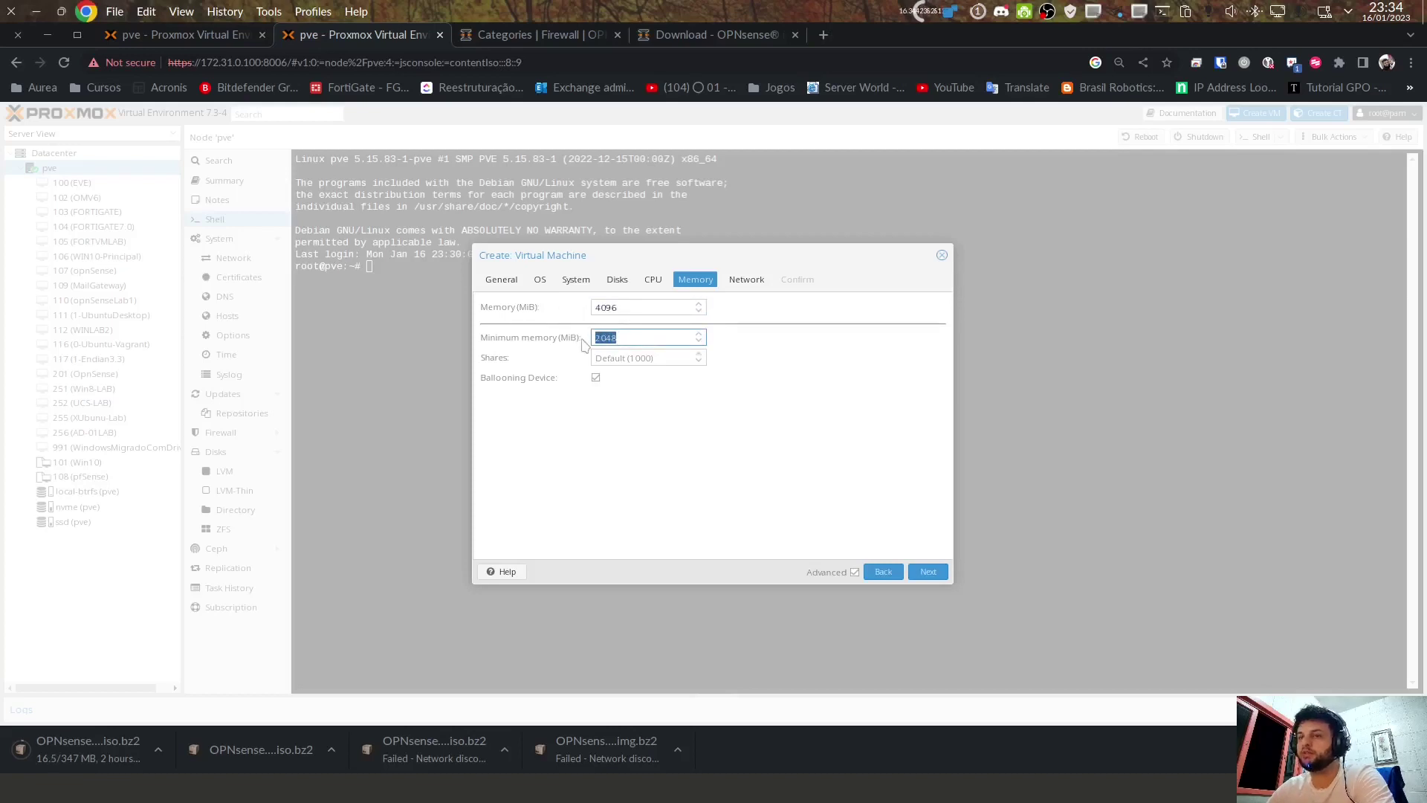
{"action": "key", "text": "shift+Tab"}
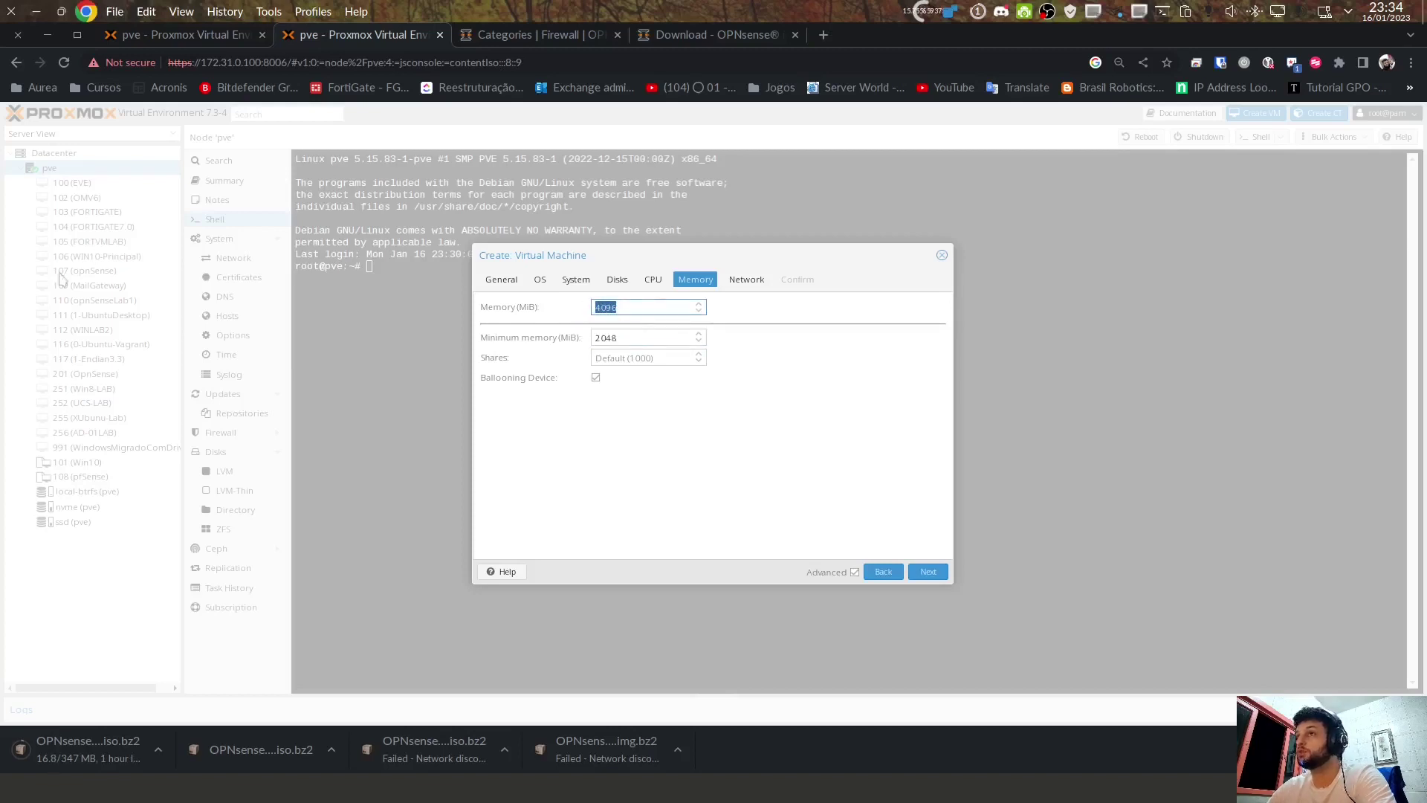
{"action": "left_click", "coordinate": [638, 302]}
{"action": "left_click_drag", "start_coordinate": [633, 304], "coordinate": [606, 307]}
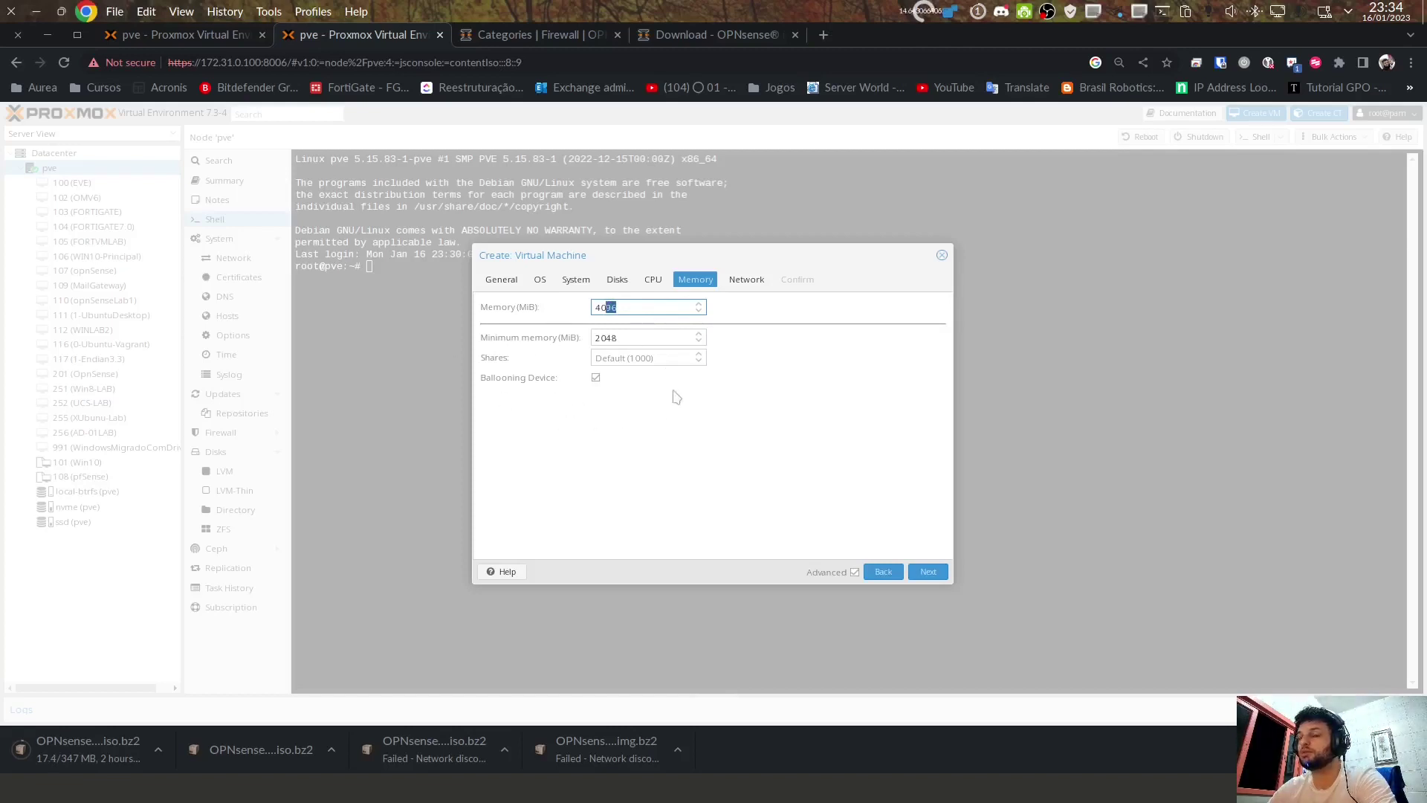
{"action": "left_click", "coordinate": [617, 388]}
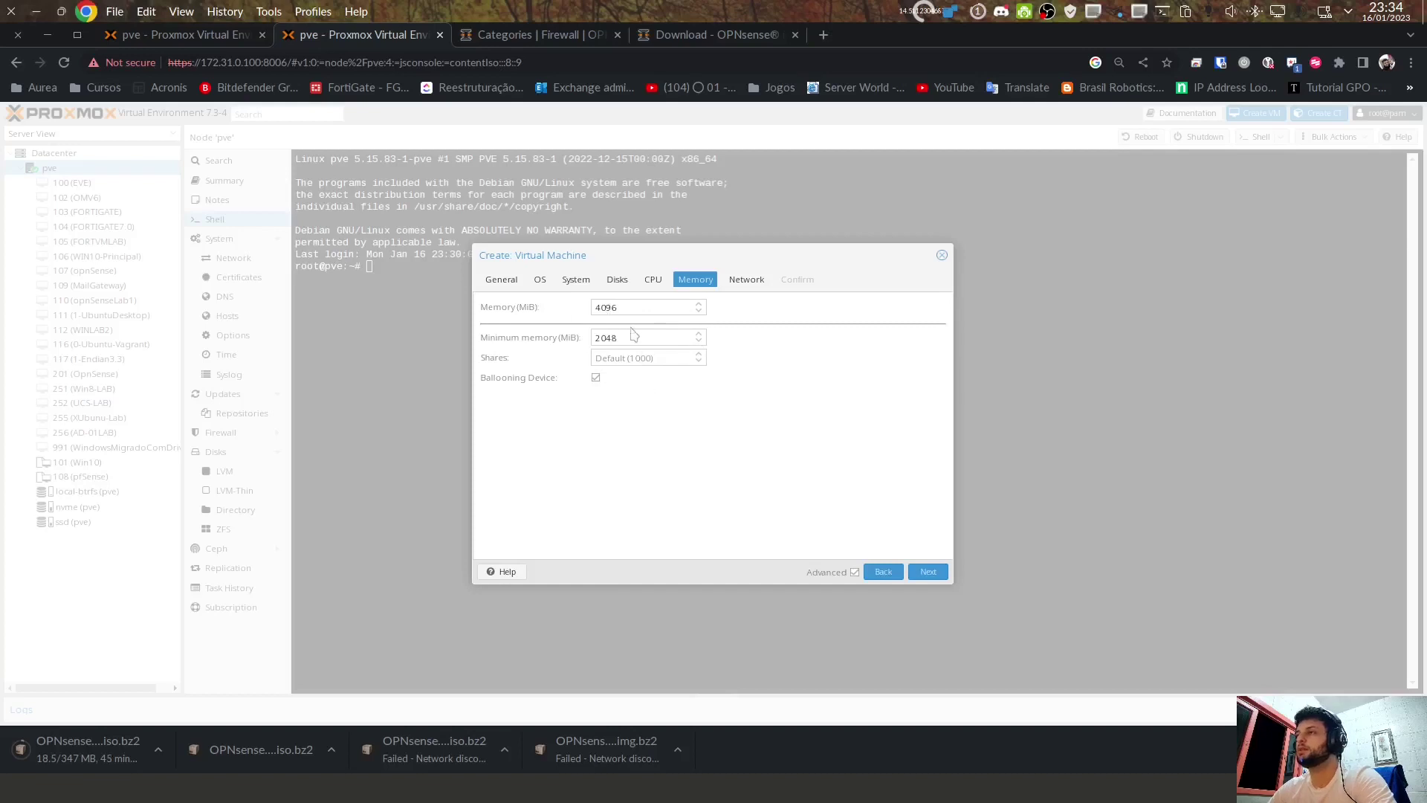
{"action": "left_click_drag", "start_coordinate": [648, 343], "coordinate": [567, 344]}
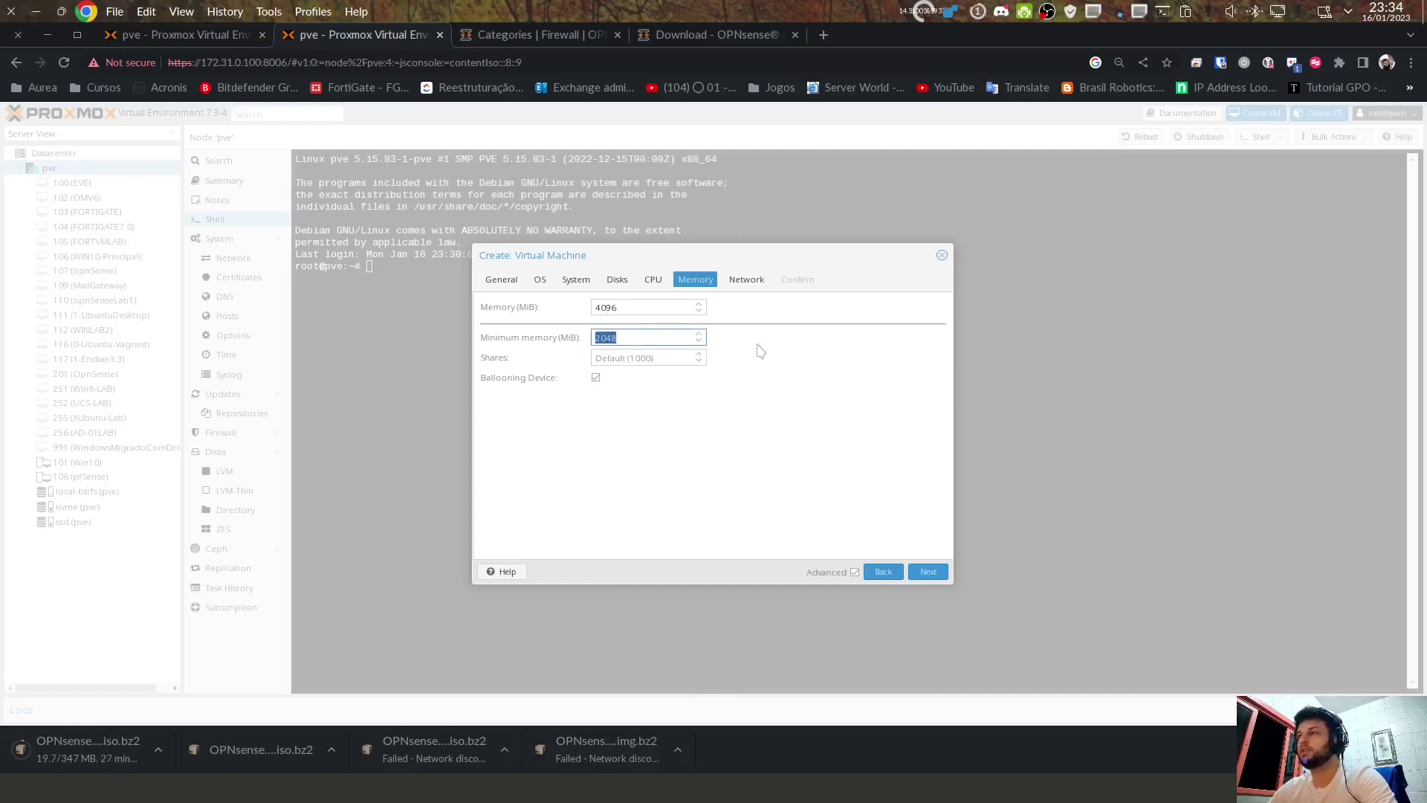
{"action": "left_click", "coordinate": [931, 572]}
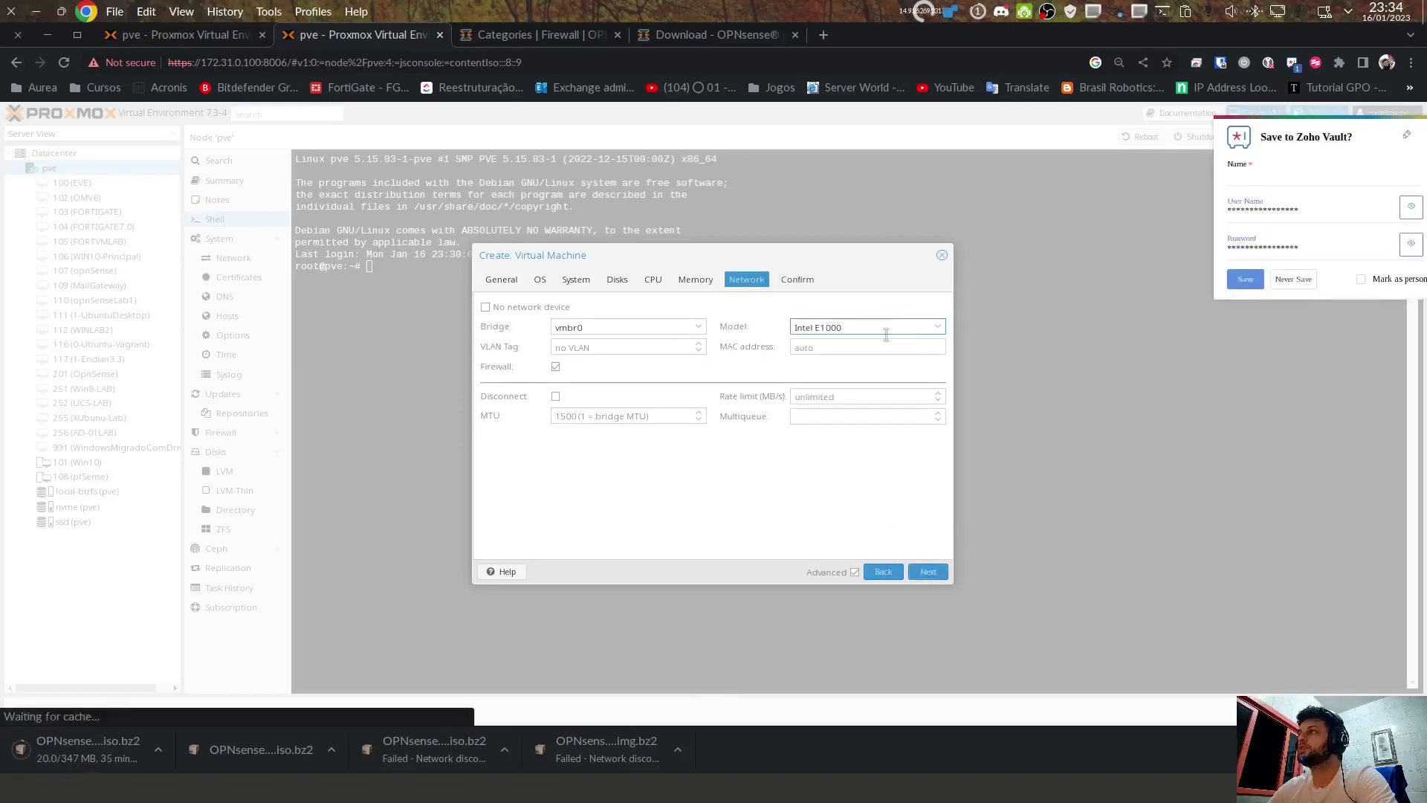
Step: Choose the VirtIO (paravirtualized) network model, then confirm and create VM 113
{"action": "left_click", "coordinate": [845, 328]}
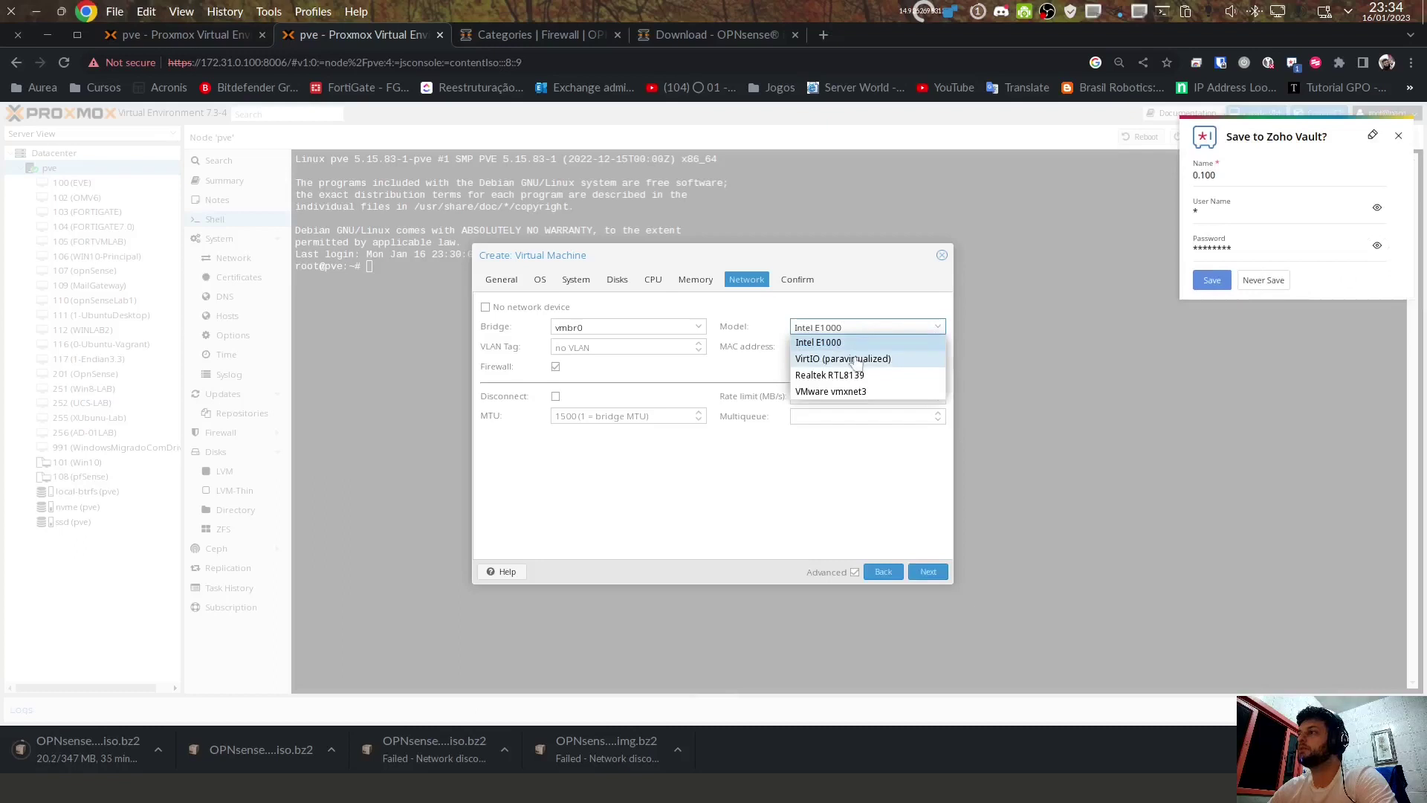
{"action": "left_click", "coordinate": [856, 360]}
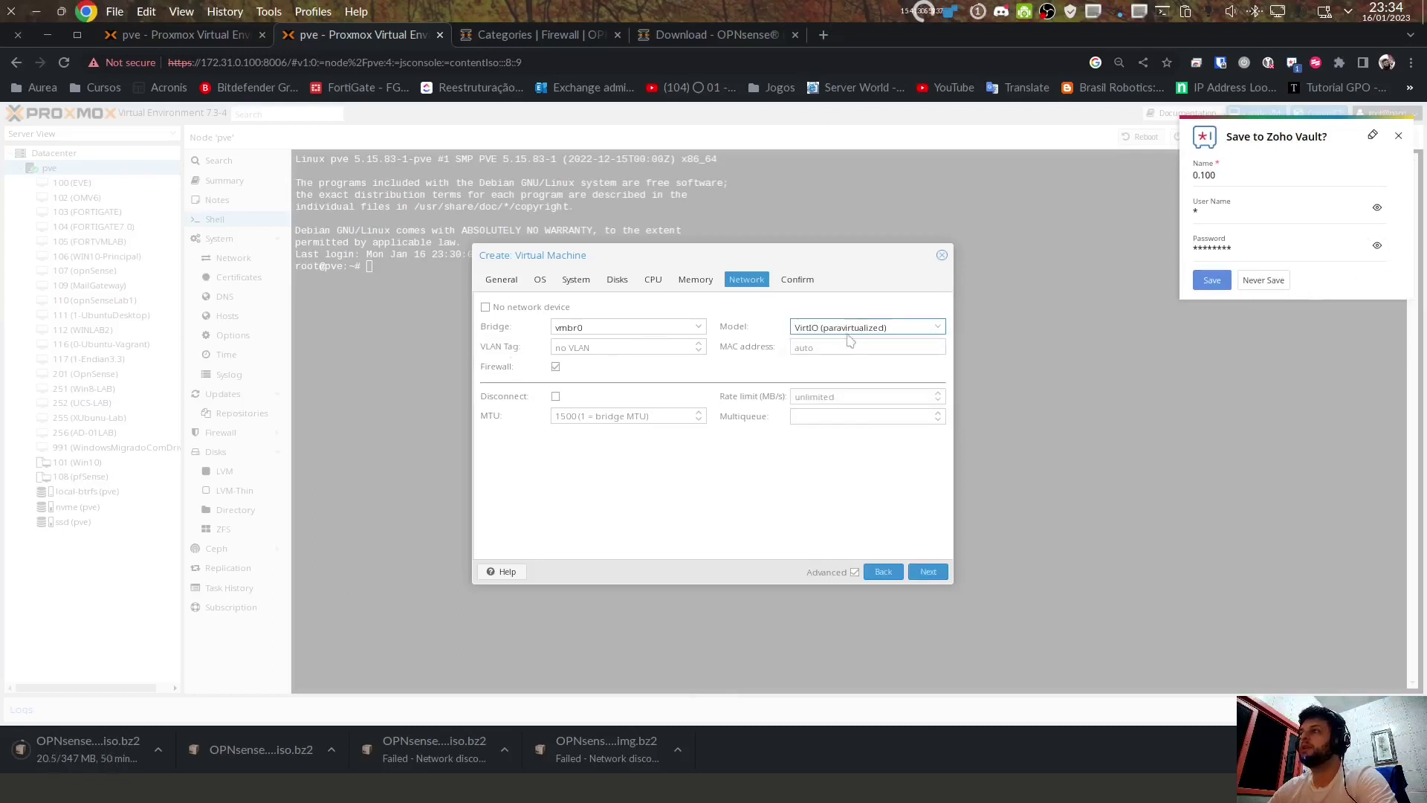
{"action": "left_click", "coordinate": [849, 328]}
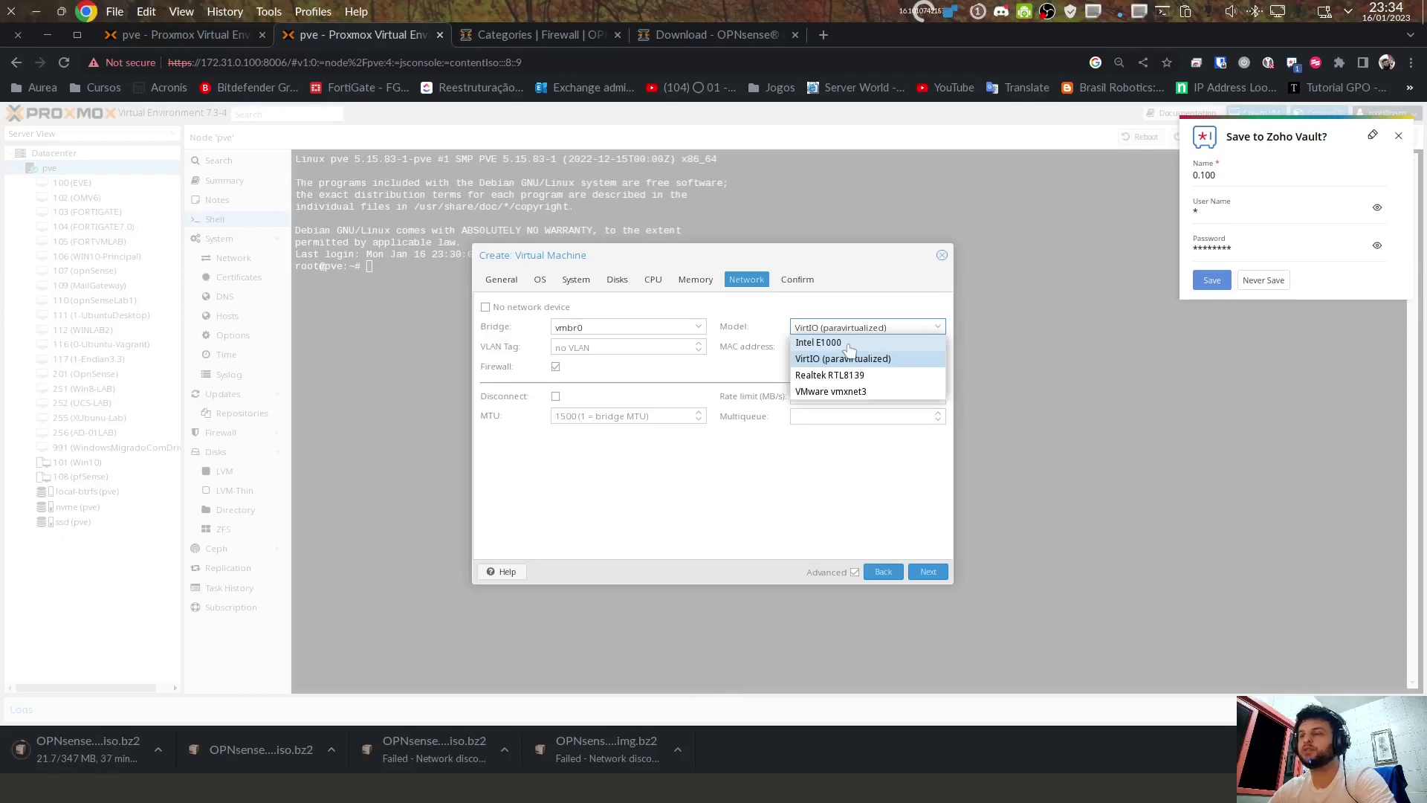
{"action": "left_click", "coordinate": [827, 360]}
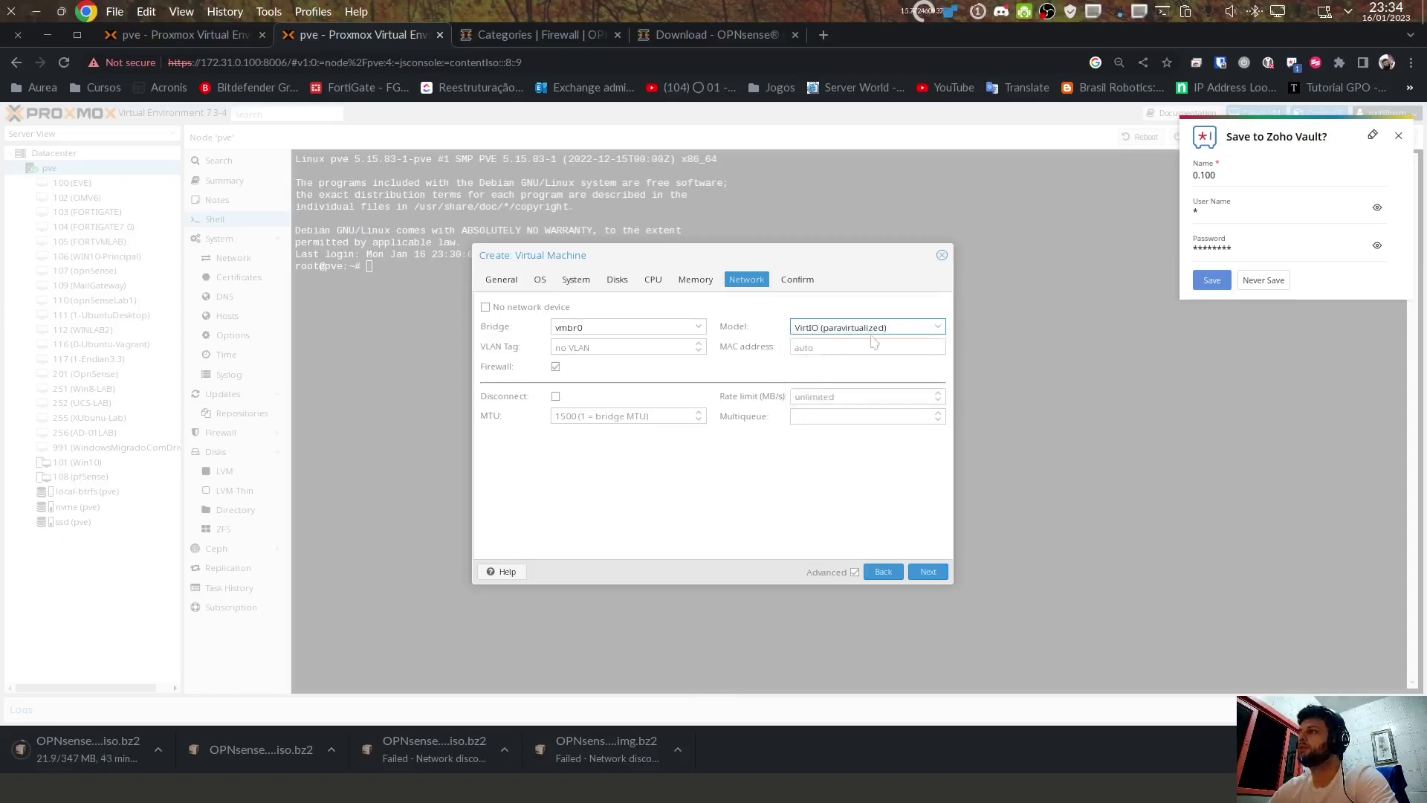
{"action": "left_click", "coordinate": [929, 572]}
{"action": "left_click", "coordinate": [927, 572]}
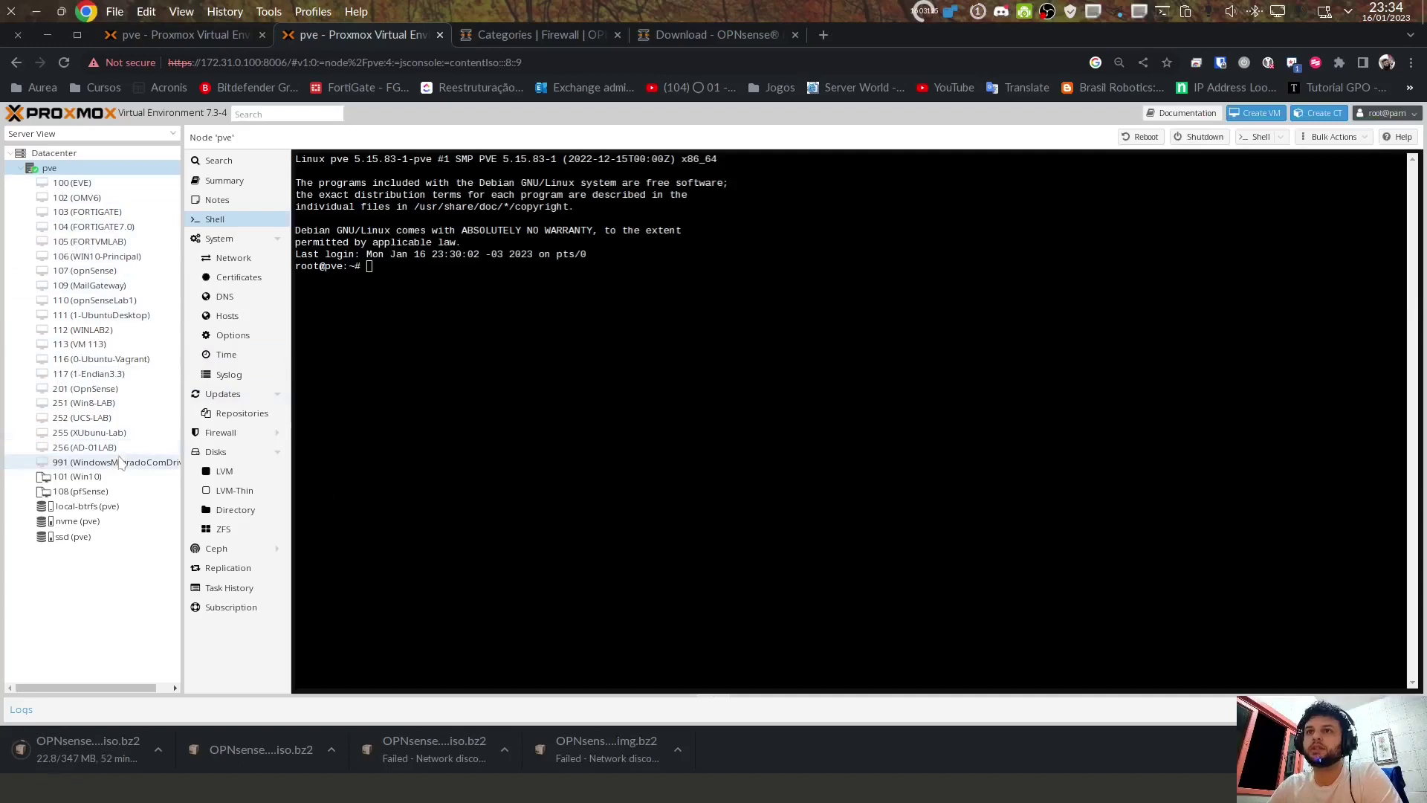
Step: Show VM 113's hardware list
{"action": "left_click", "coordinate": [97, 389]}
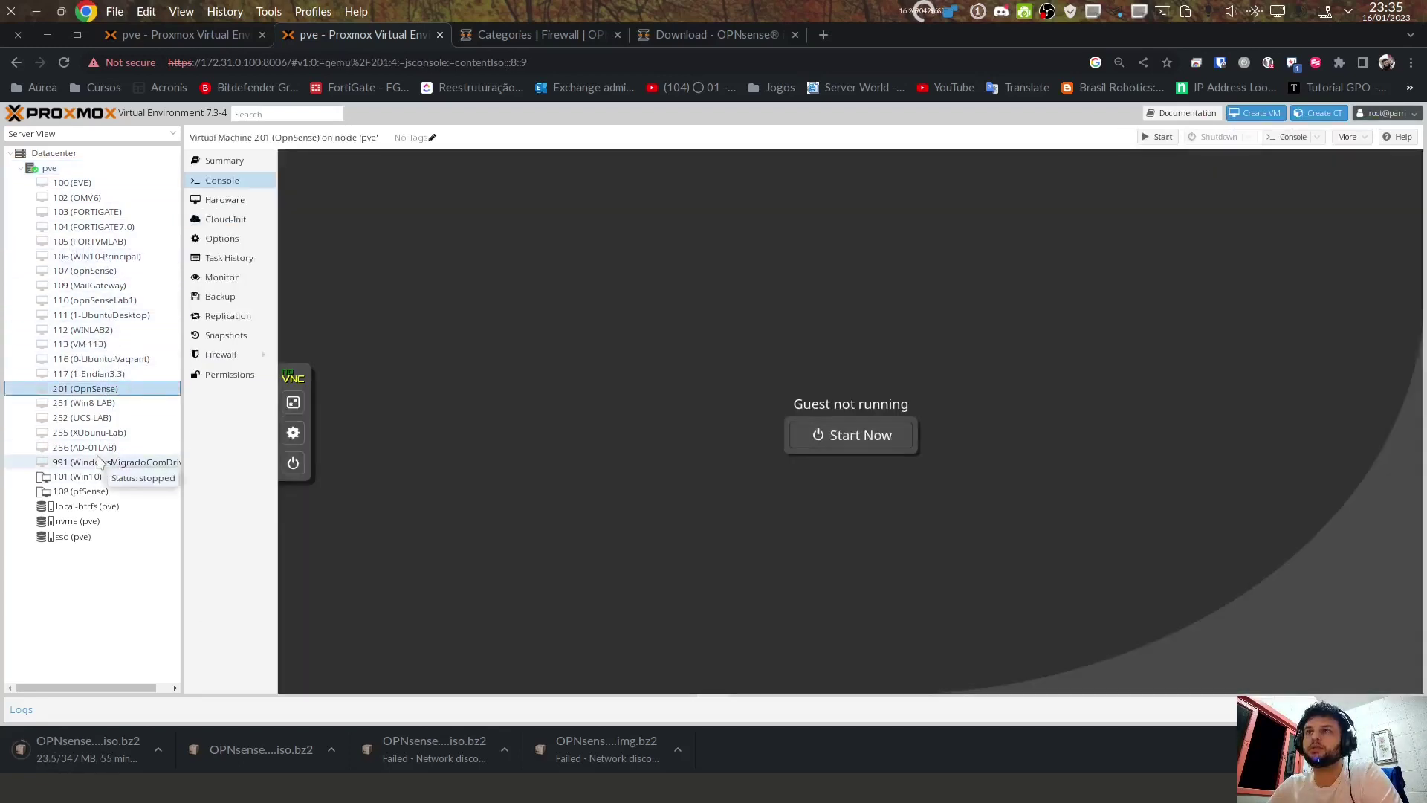
{"action": "left_click", "coordinate": [119, 462]}
{"action": "left_click", "coordinate": [139, 344]}
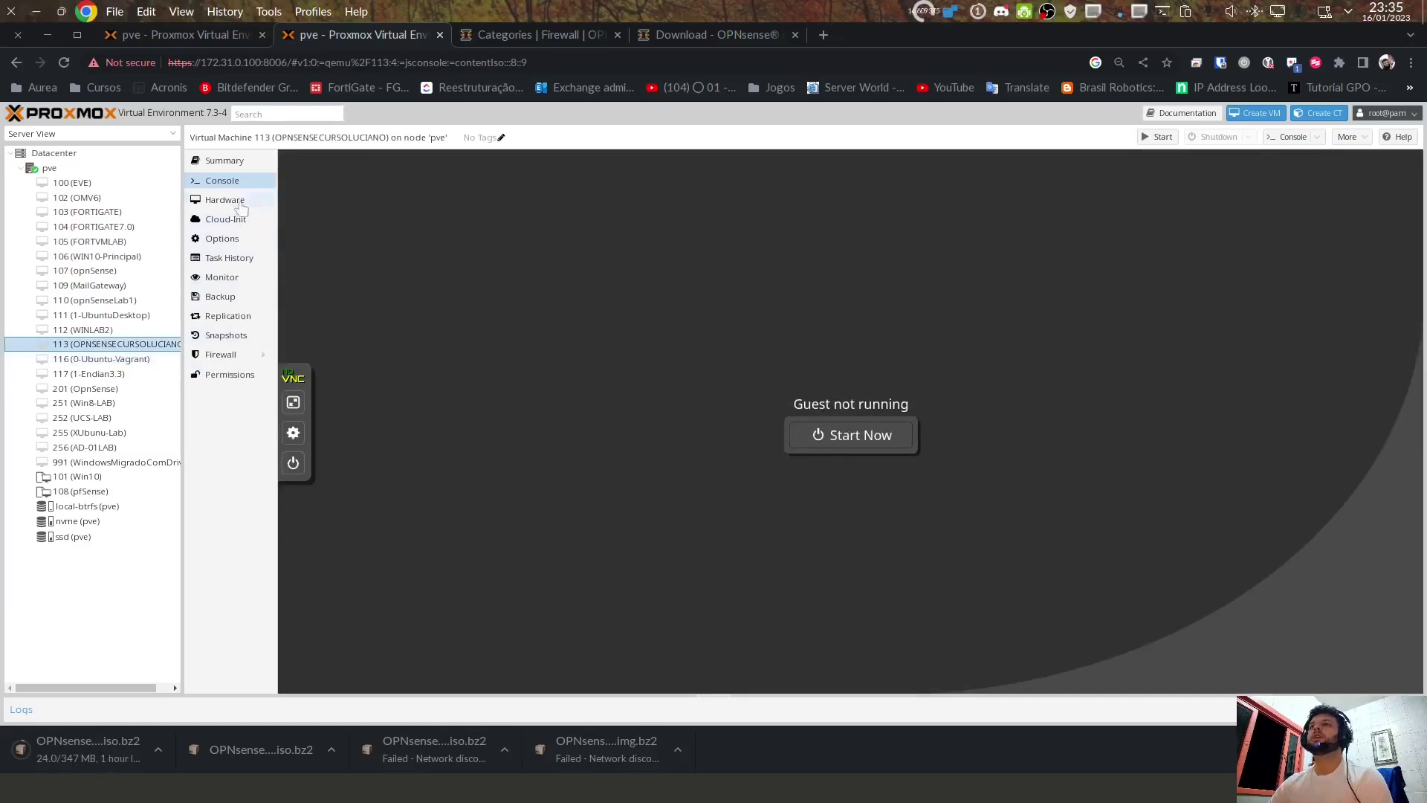
{"action": "left_click", "coordinate": [239, 201]}
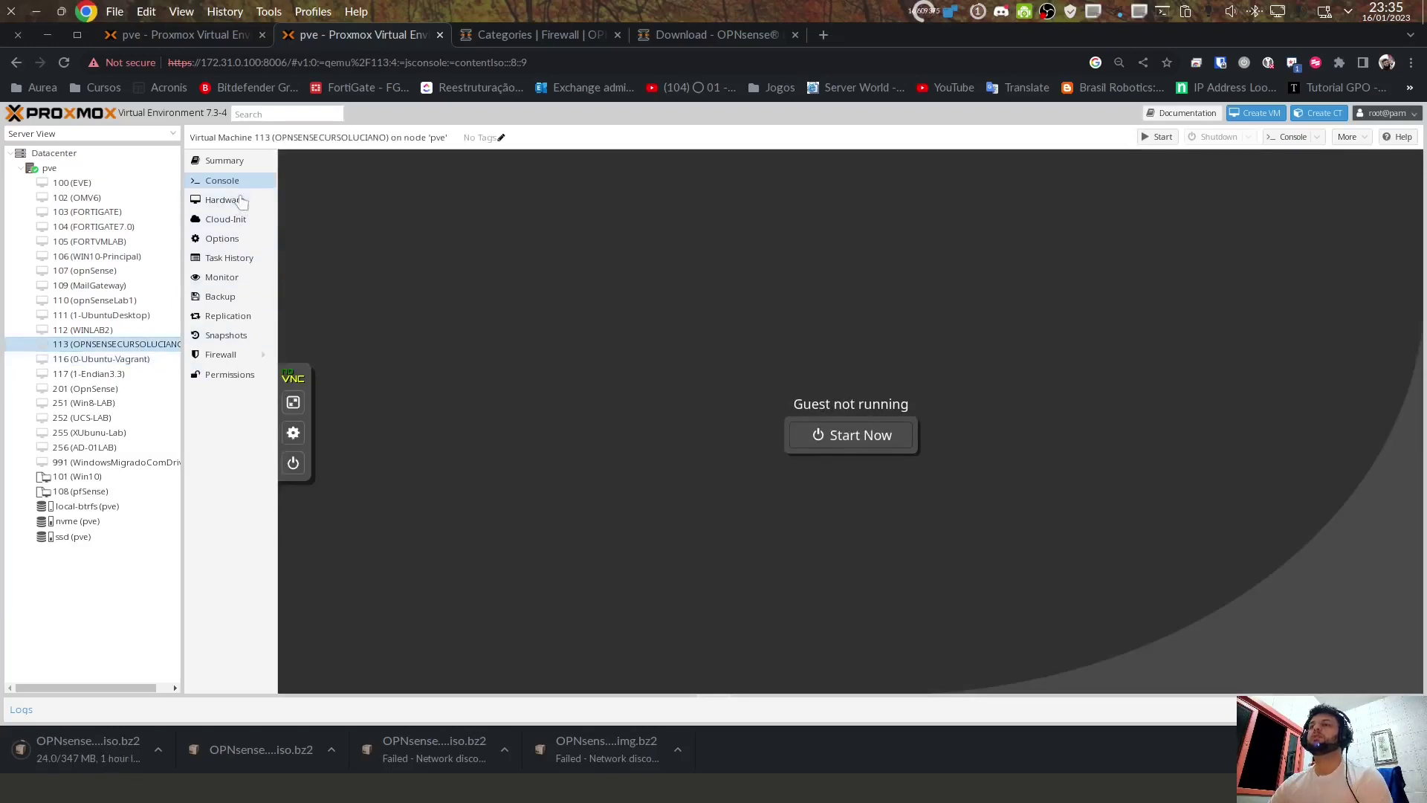
Step: Add a second VirtIO (paravirtualized) network device to VM 113, then return to node pve
{"action": "left_click", "coordinate": [299, 162]}
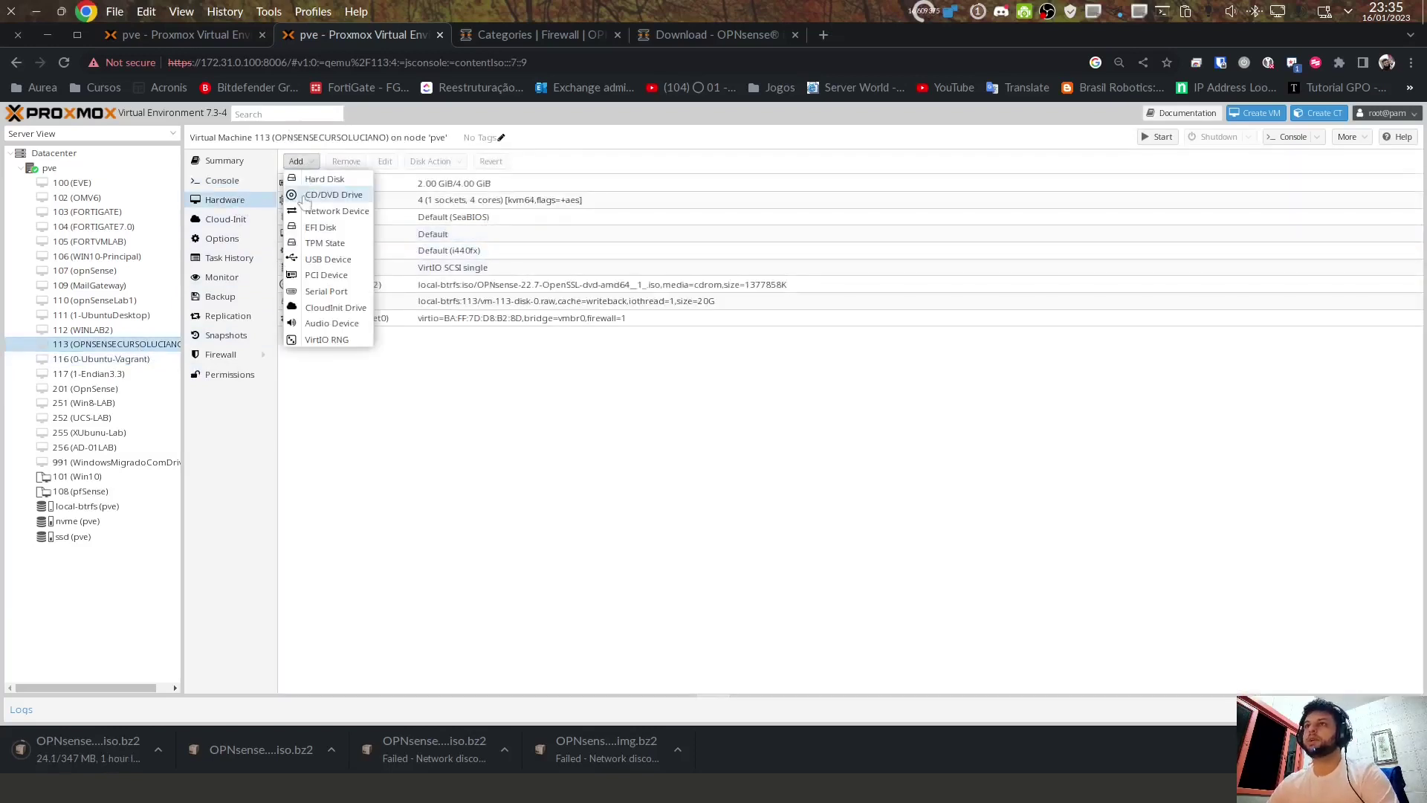
{"action": "left_click", "coordinate": [317, 211]}
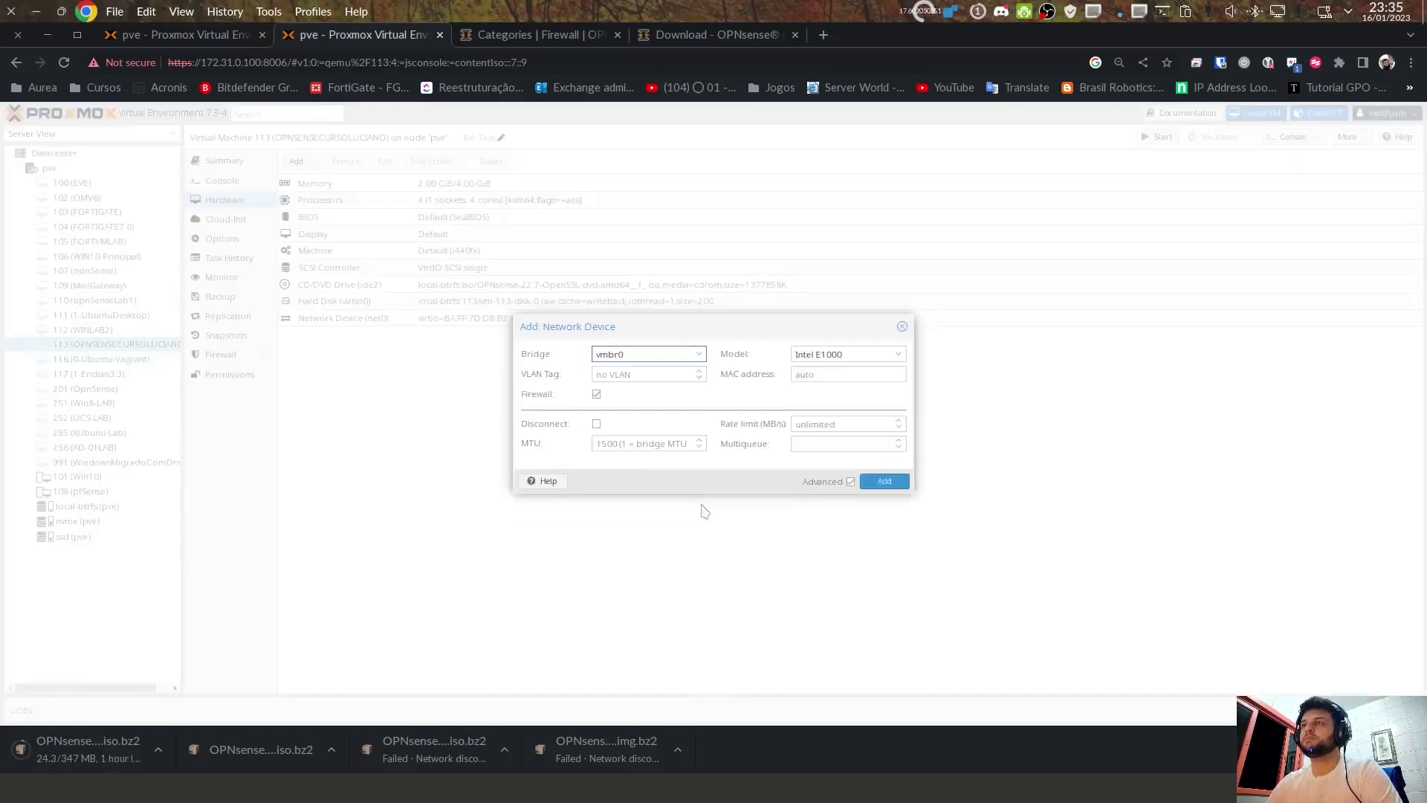
{"action": "left_click", "coordinate": [825, 354]}
{"action": "left_click", "coordinate": [846, 385]}
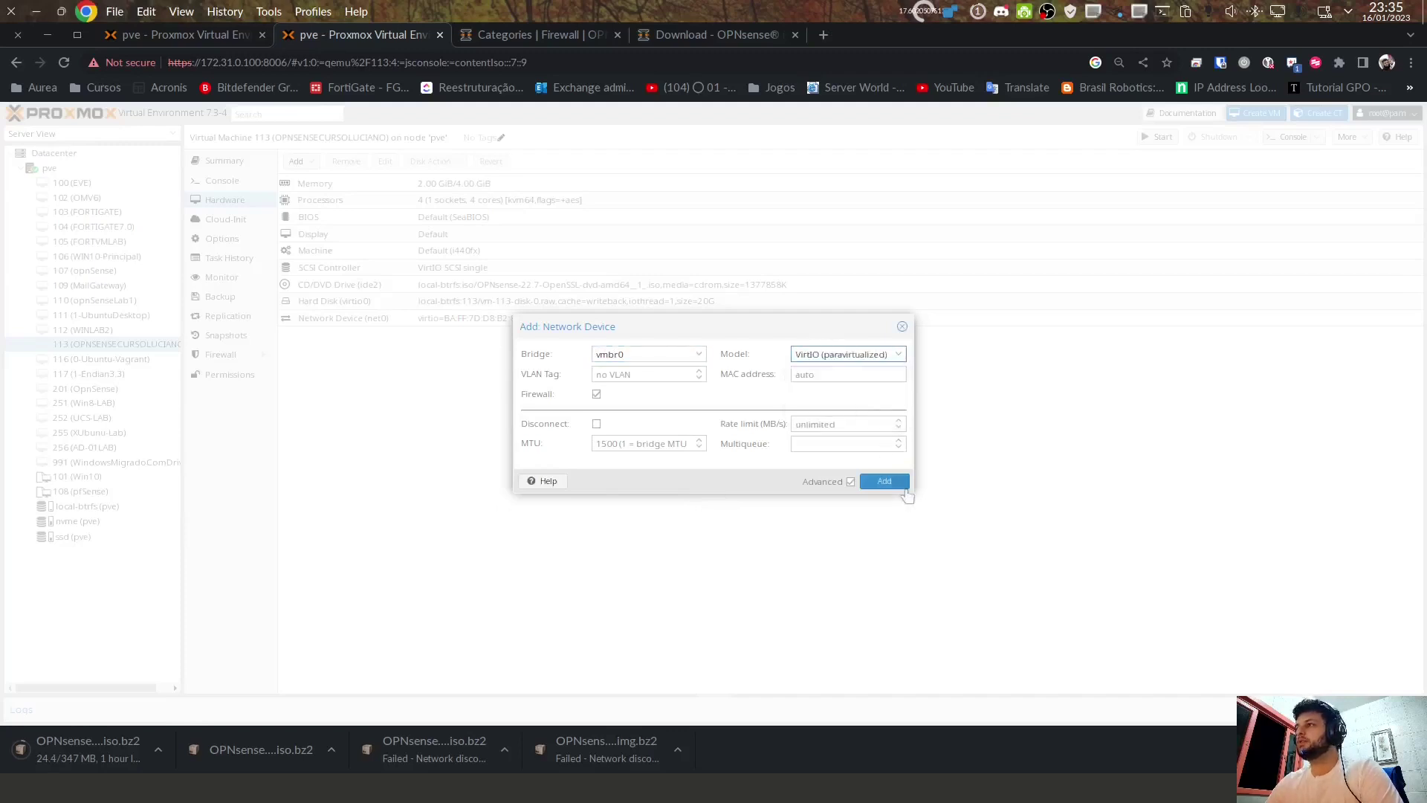
{"action": "left_click", "coordinate": [885, 482]}
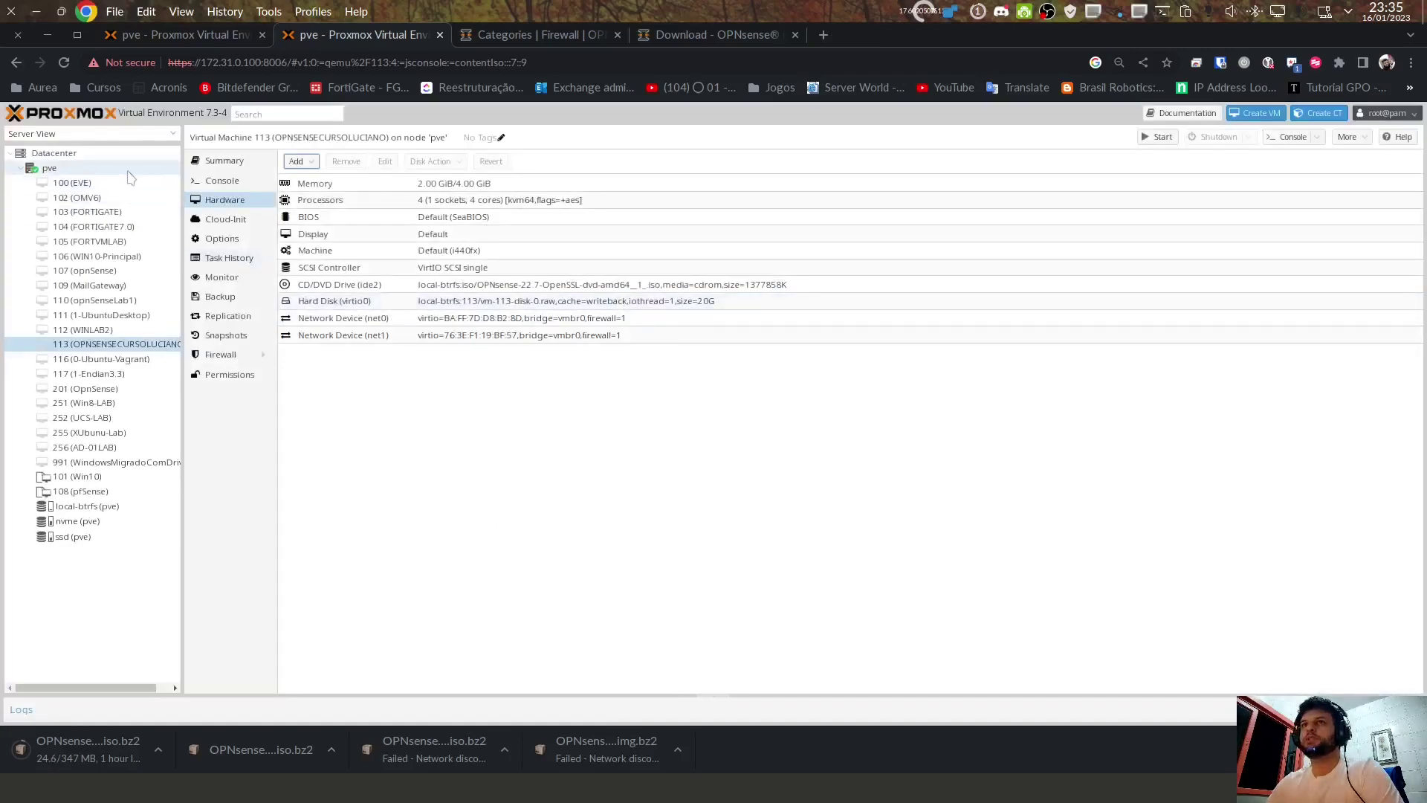
{"action": "left_click", "coordinate": [49, 168]}
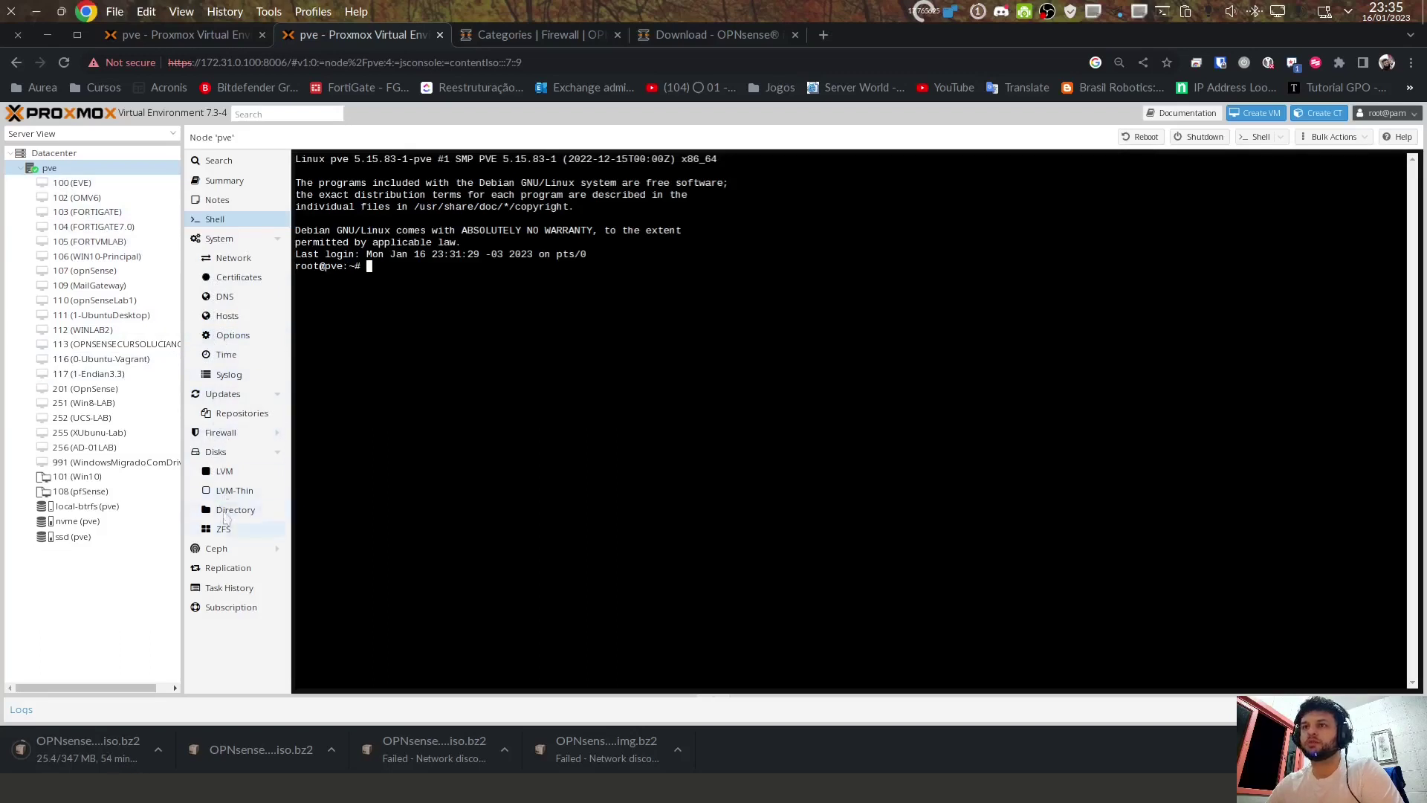
Step: Review node pve's network list, checking vmbr0's bridged port enp7s0 and CIDR 172.31.0.100/24
{"action": "left_click", "coordinate": [237, 259]}
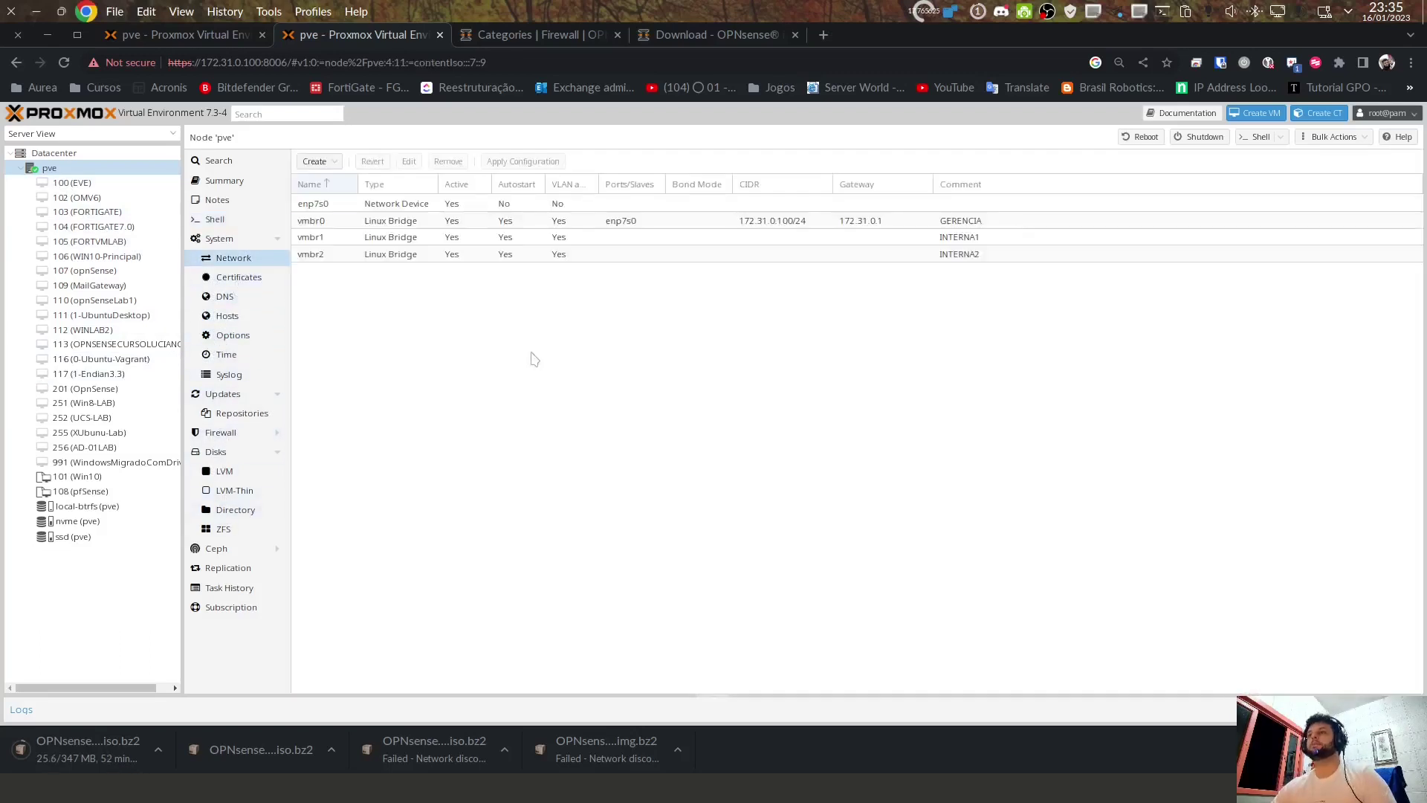
{"action": "left_click", "coordinate": [328, 203]}
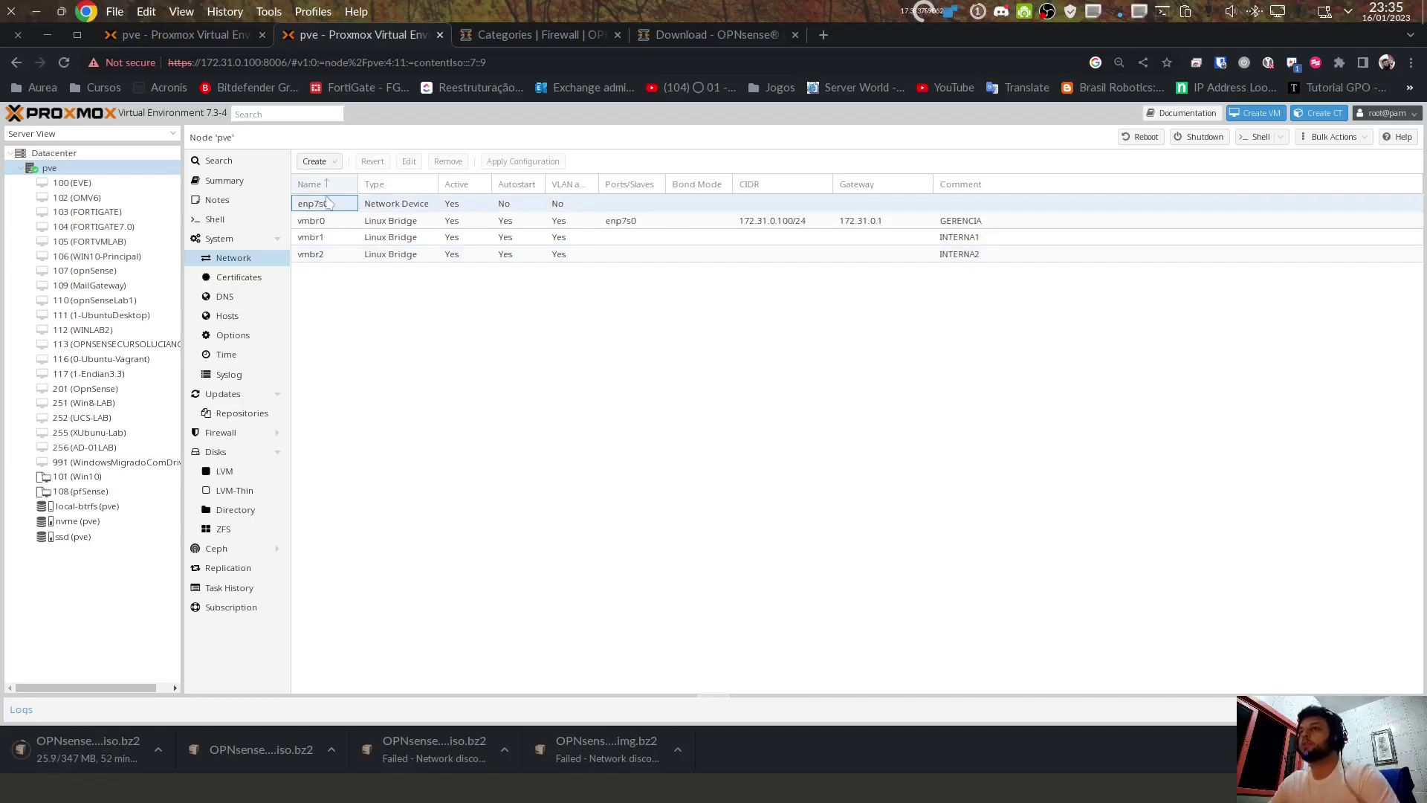
{"action": "left_click", "coordinate": [332, 205]}
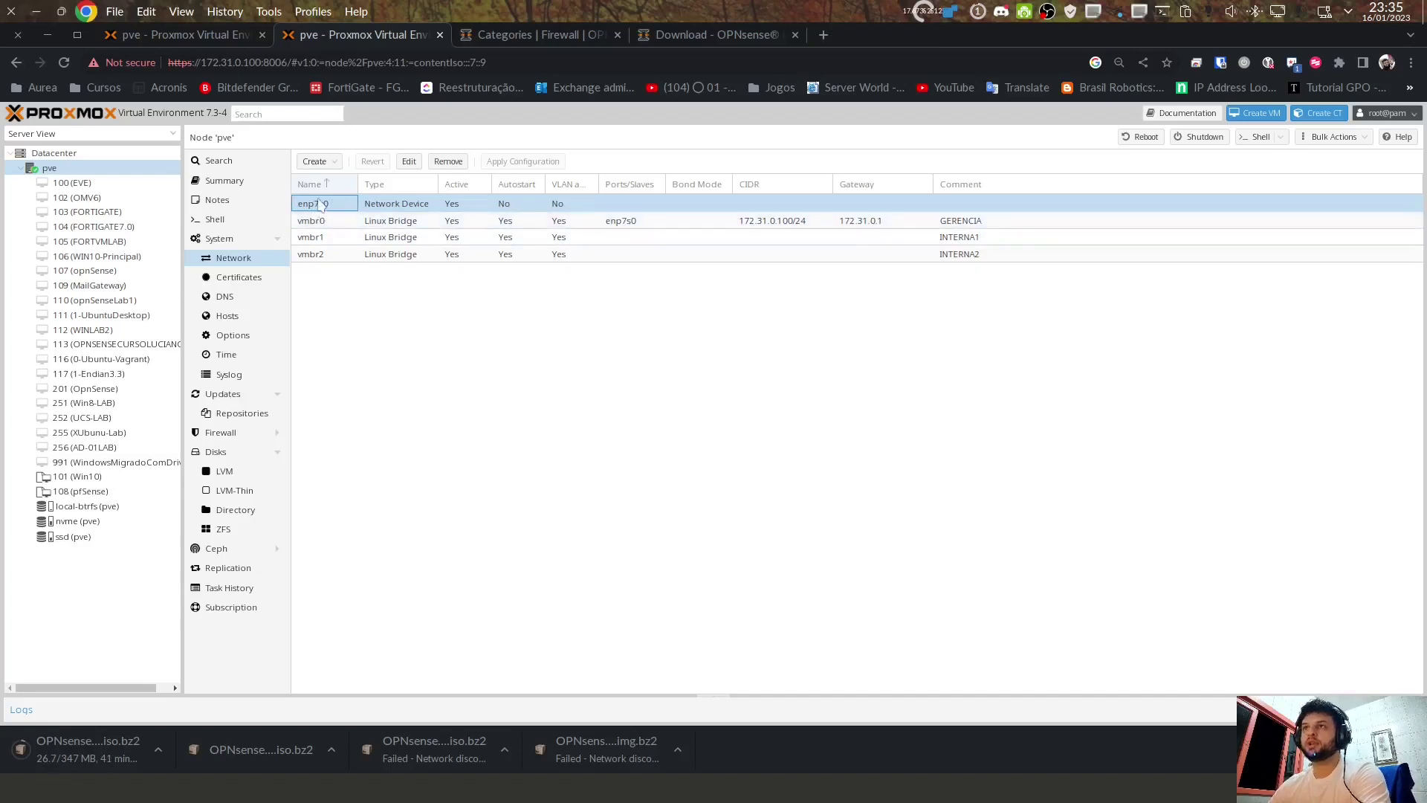
{"action": "left_click", "coordinate": [317, 222]}
{"action": "left_click", "coordinate": [319, 207]}
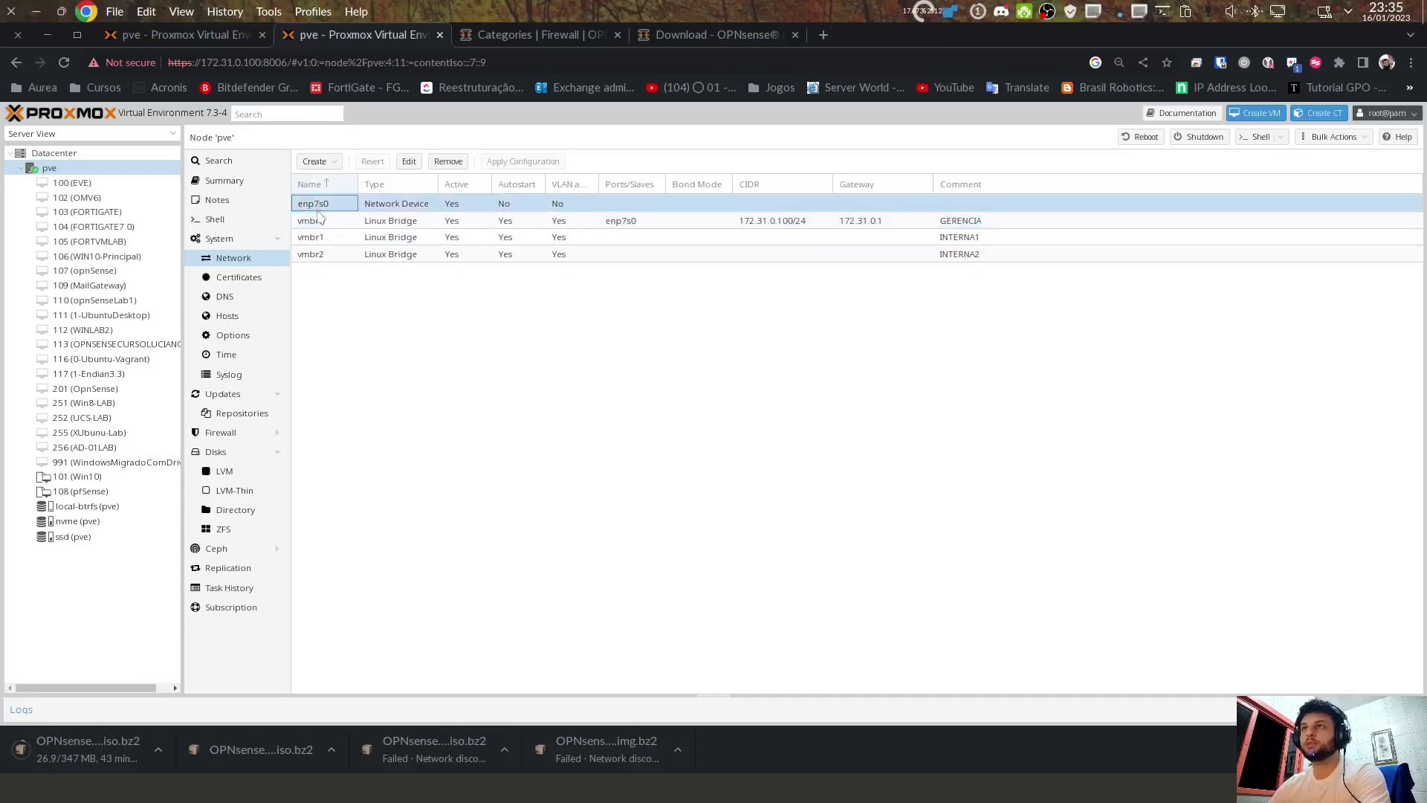
{"action": "left_click", "coordinate": [312, 223]}
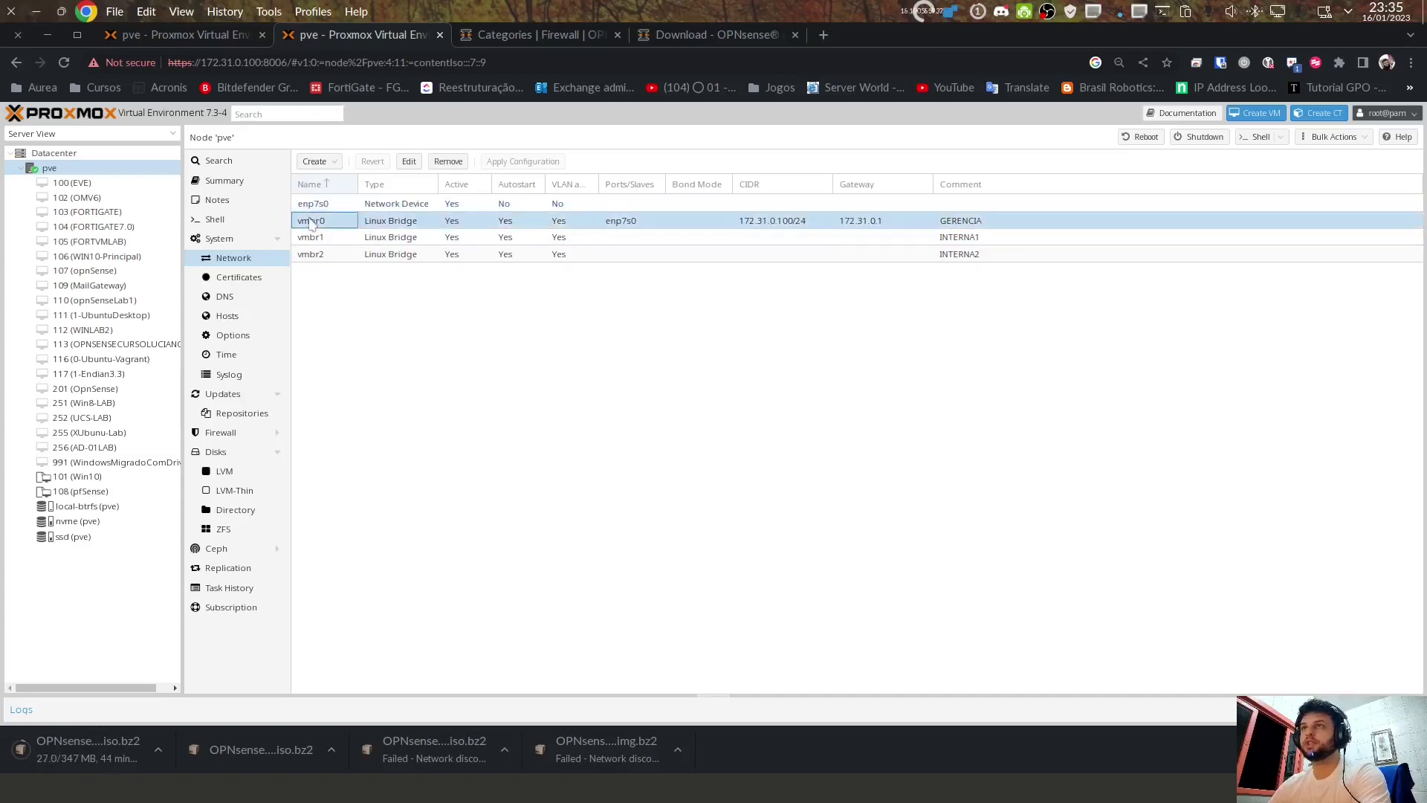
{"action": "left_click", "coordinate": [636, 225]}
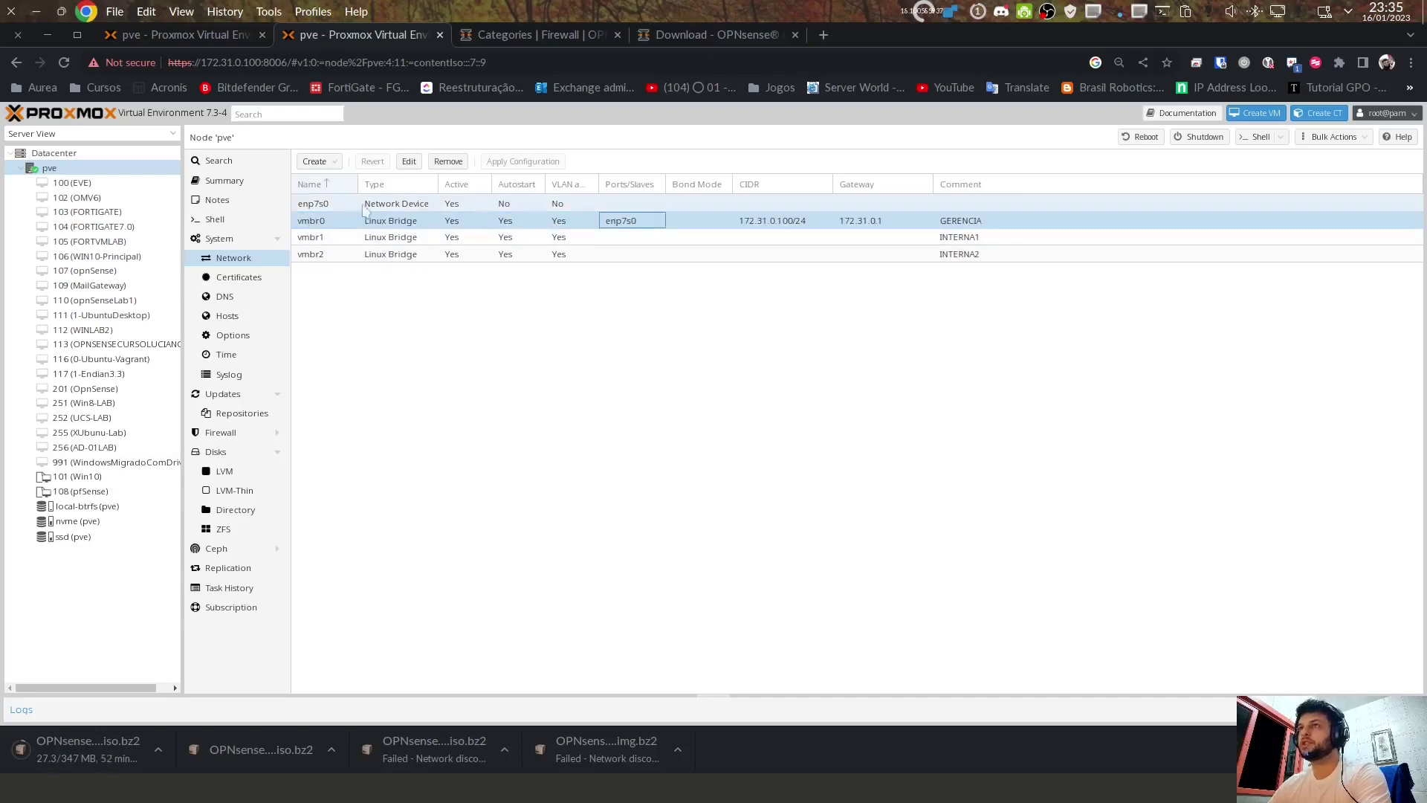
{"action": "left_click", "coordinate": [327, 208]}
{"action": "left_click", "coordinate": [785, 226]}
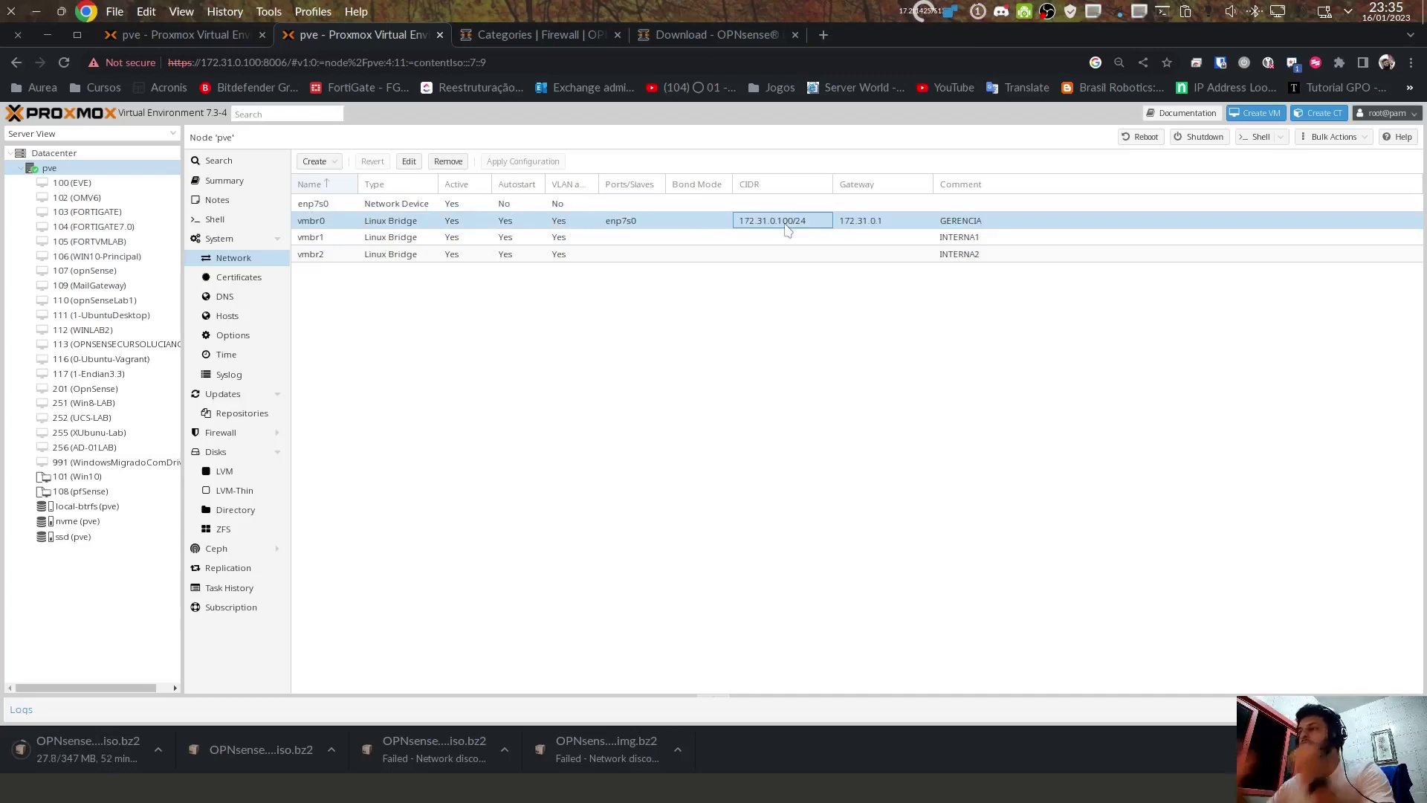
{"action": "left_click", "coordinate": [318, 225]}
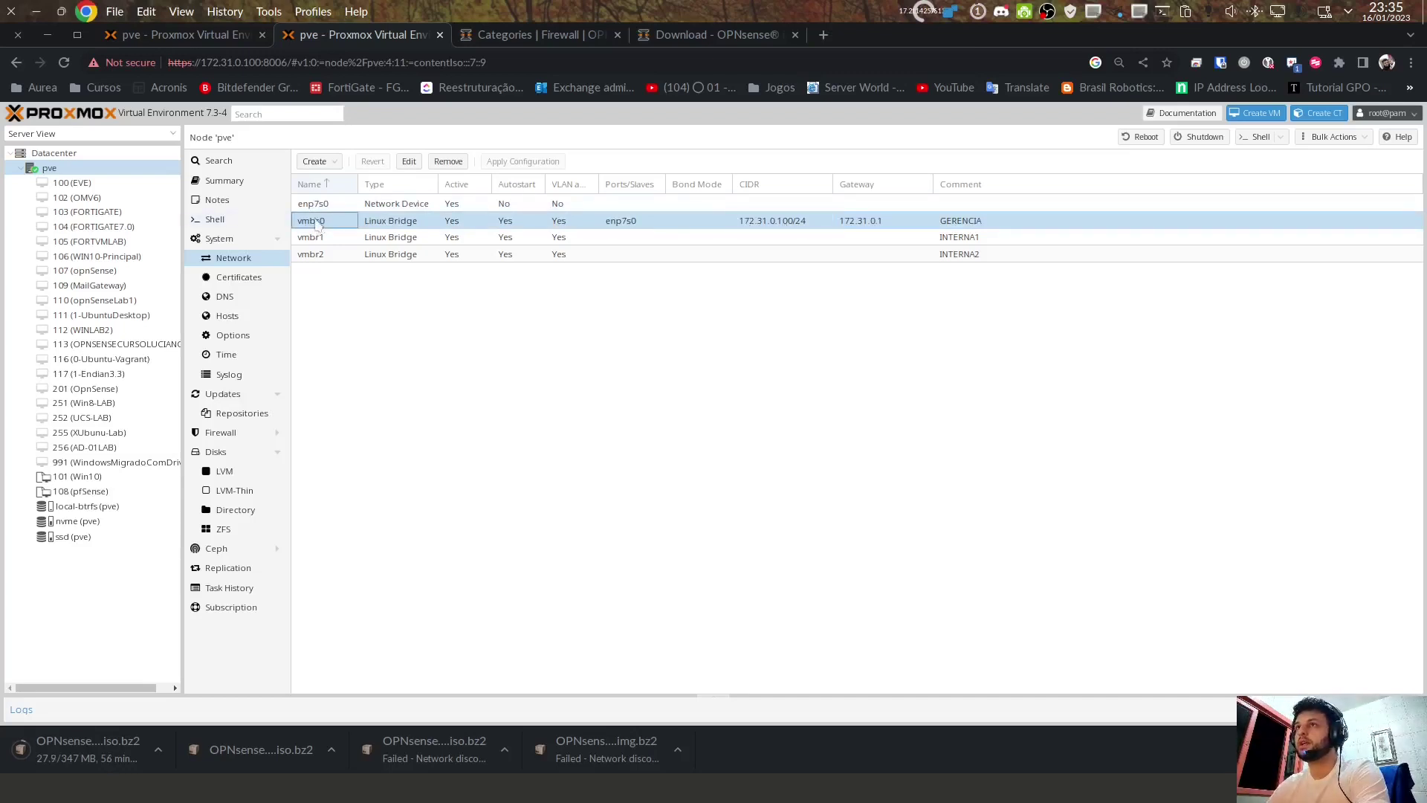
{"action": "left_click", "coordinate": [633, 226]}
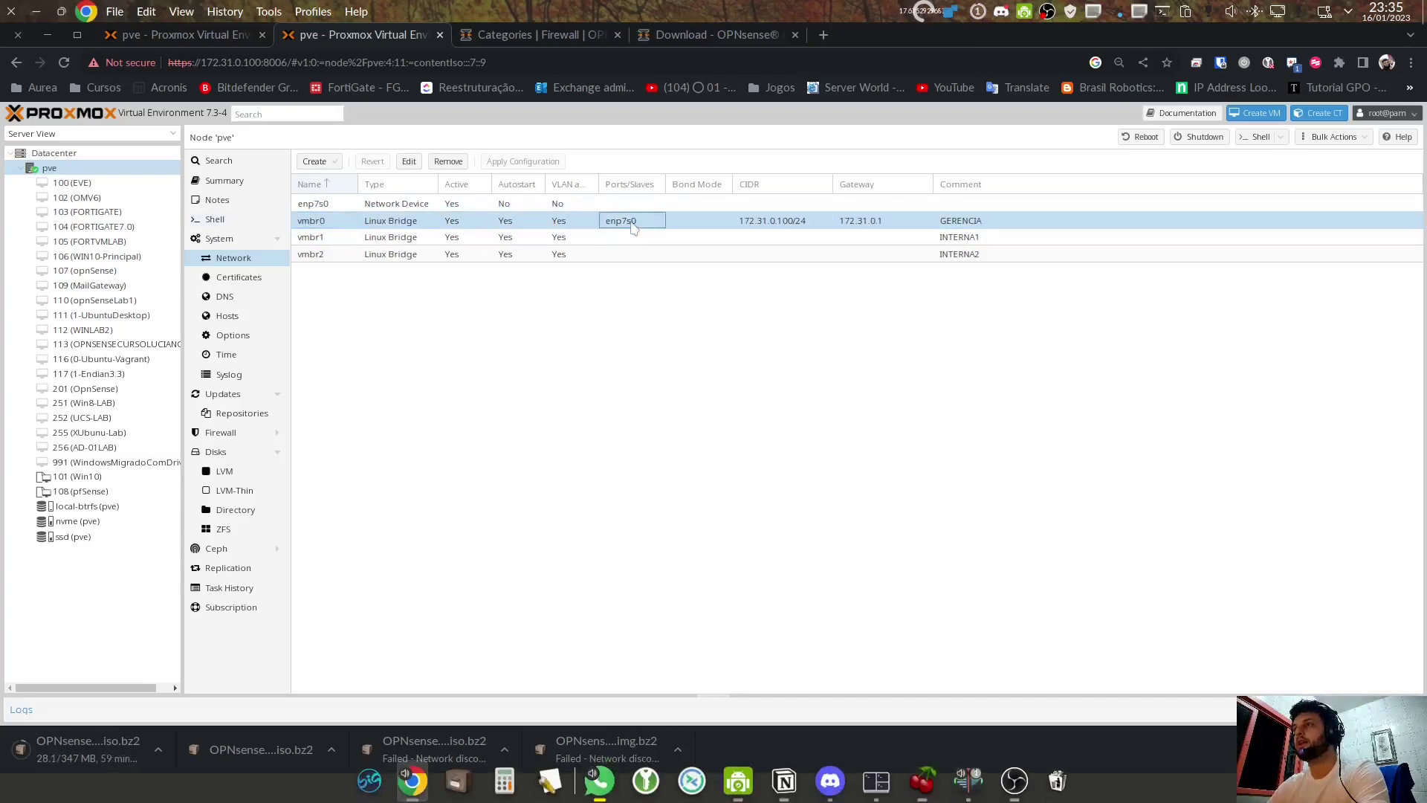
{"action": "key", "text": "Up"}
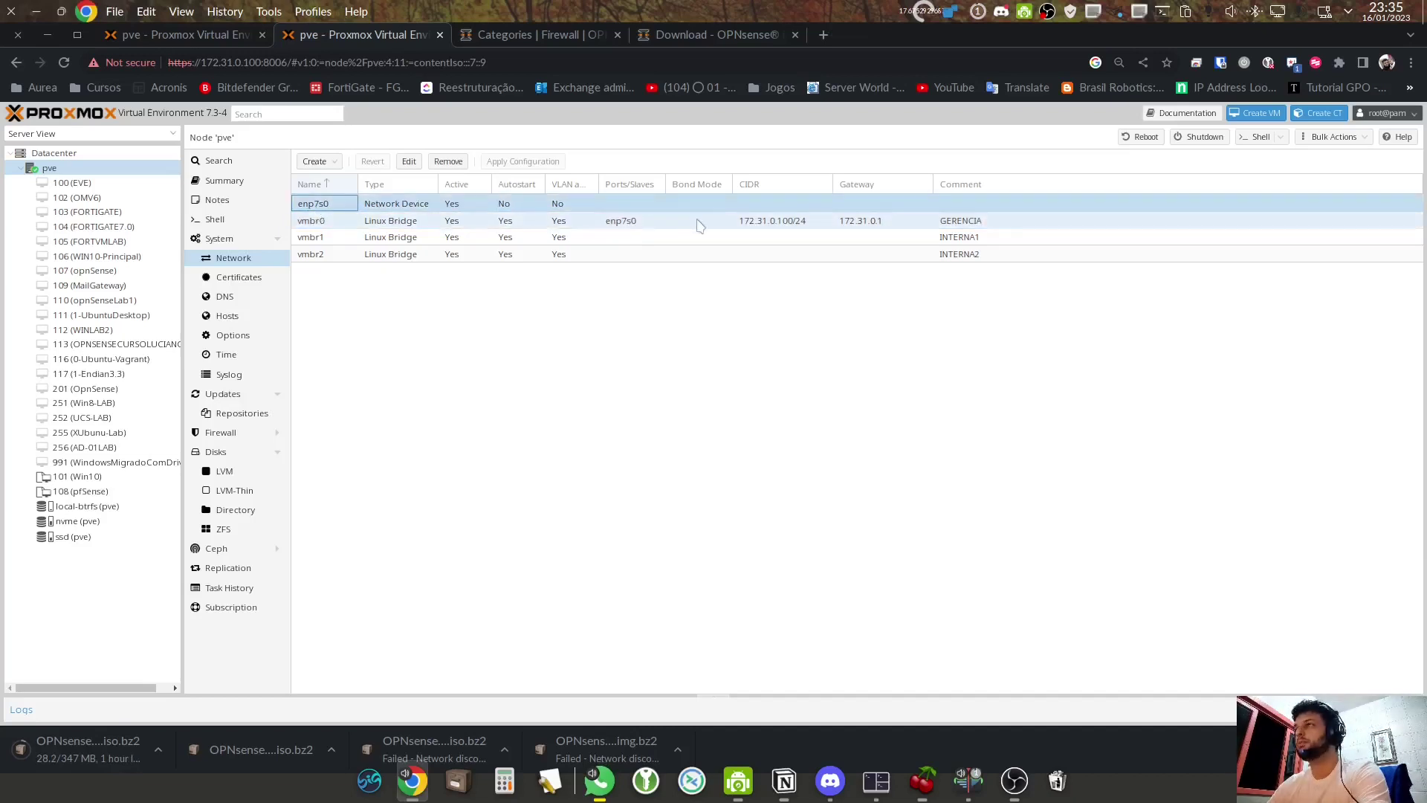
{"action": "left_click", "coordinate": [698, 223]}
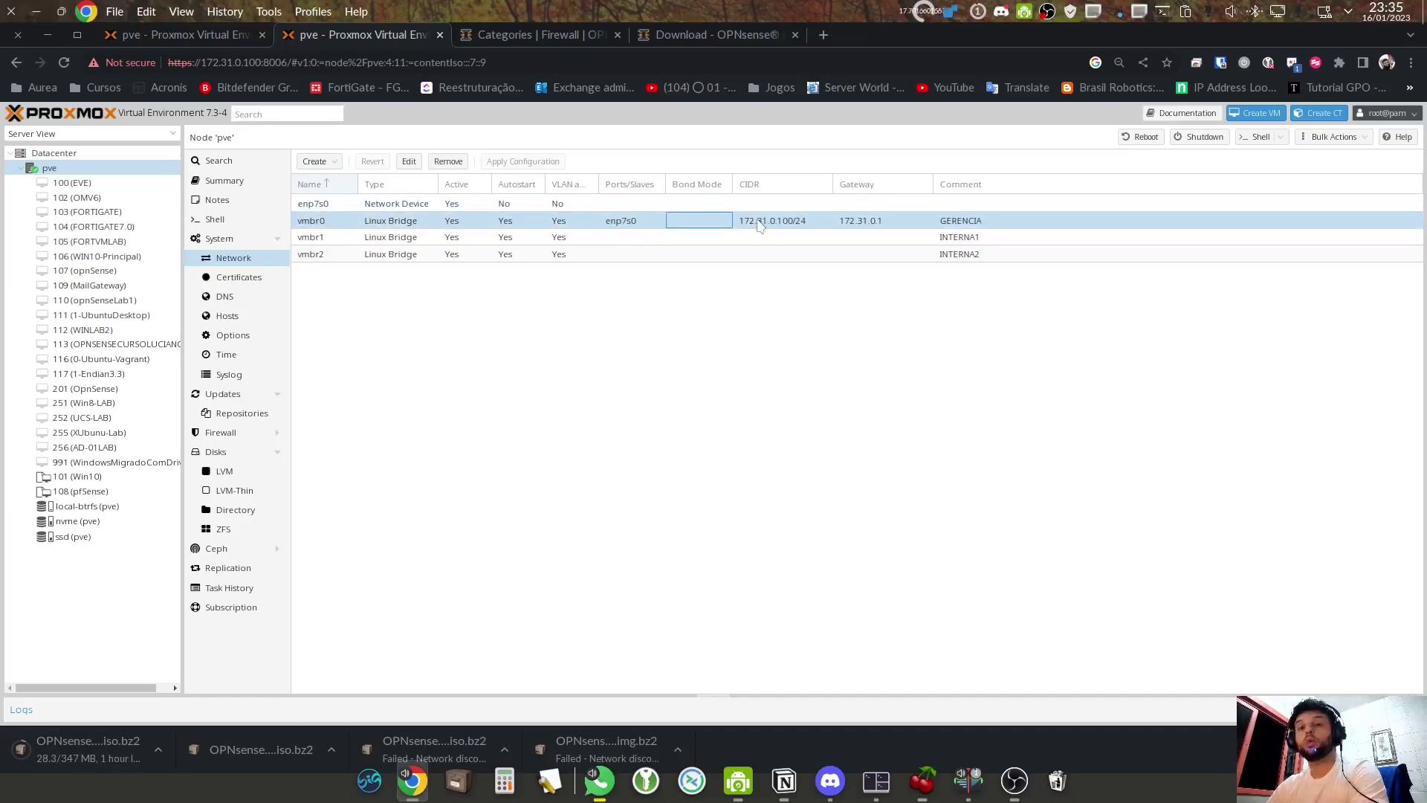
{"action": "left_click", "coordinate": [976, 223]}
{"action": "left_click", "coordinate": [348, 223]}
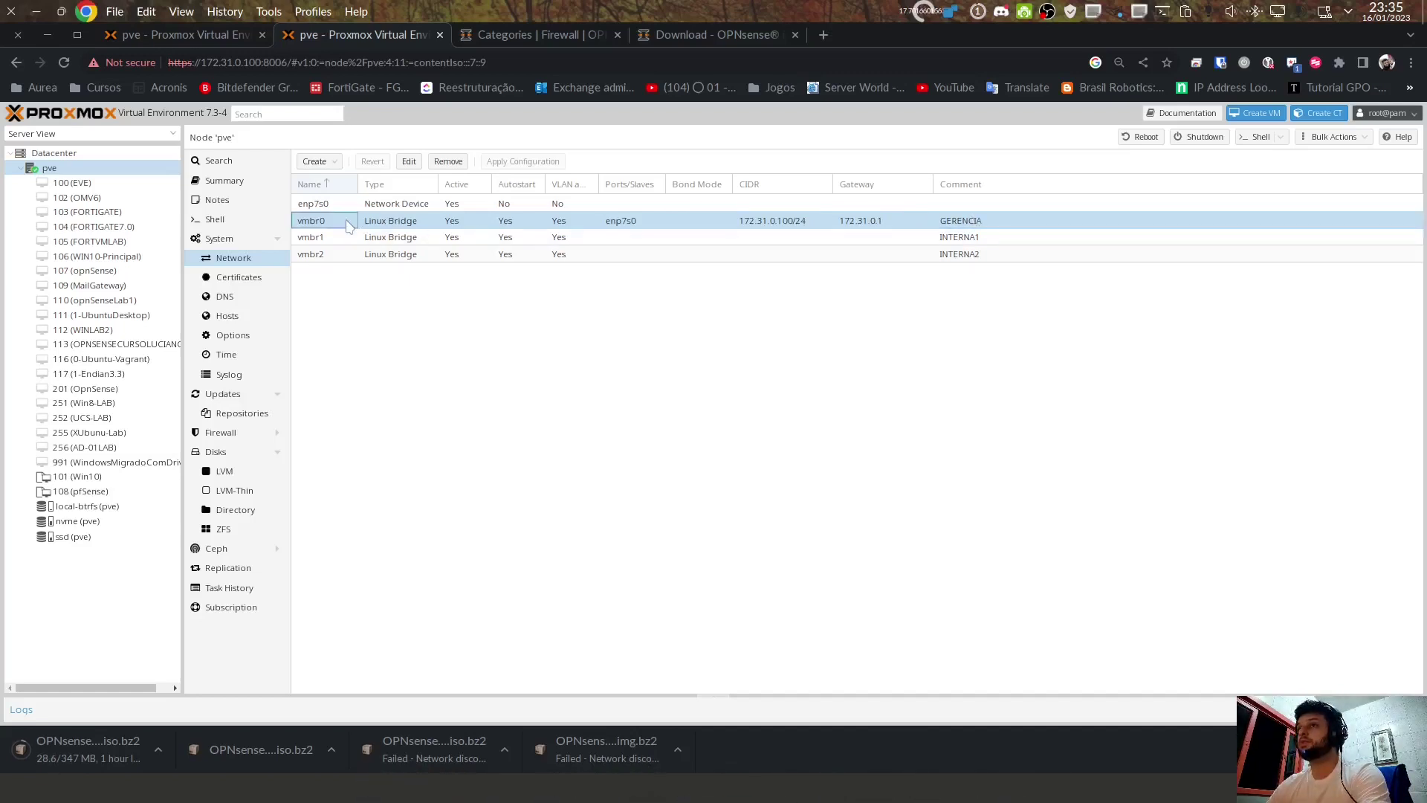
Step: Inspect vmbr0's Linux Bridge settings with its GERENCIA comment, closing without changes
{"action": "double_click", "coordinate": [348, 223]}
{"action": "left_click", "coordinate": [820, 412]}
{"action": "double_click", "coordinate": [820, 411]}
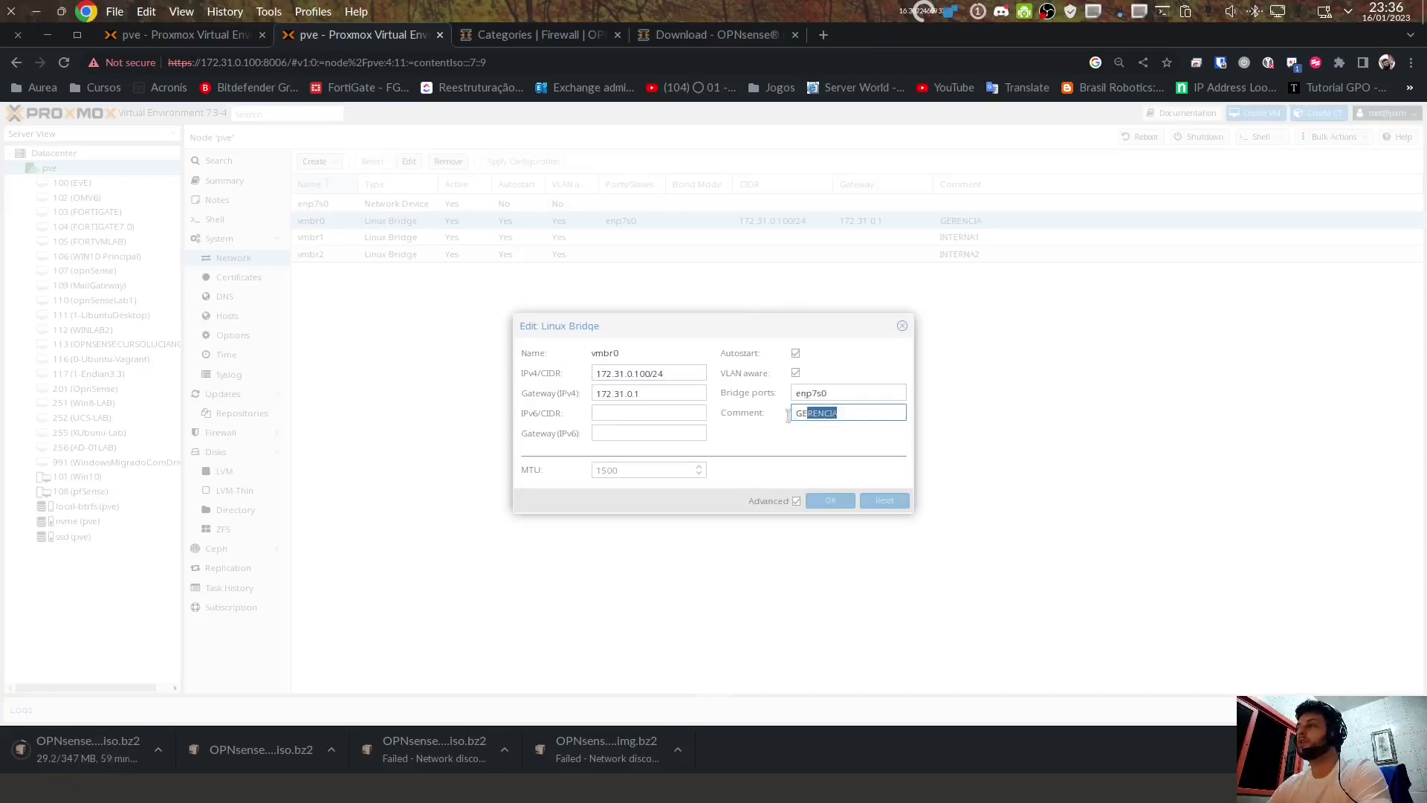
{"action": "left_click", "coordinate": [900, 327]}
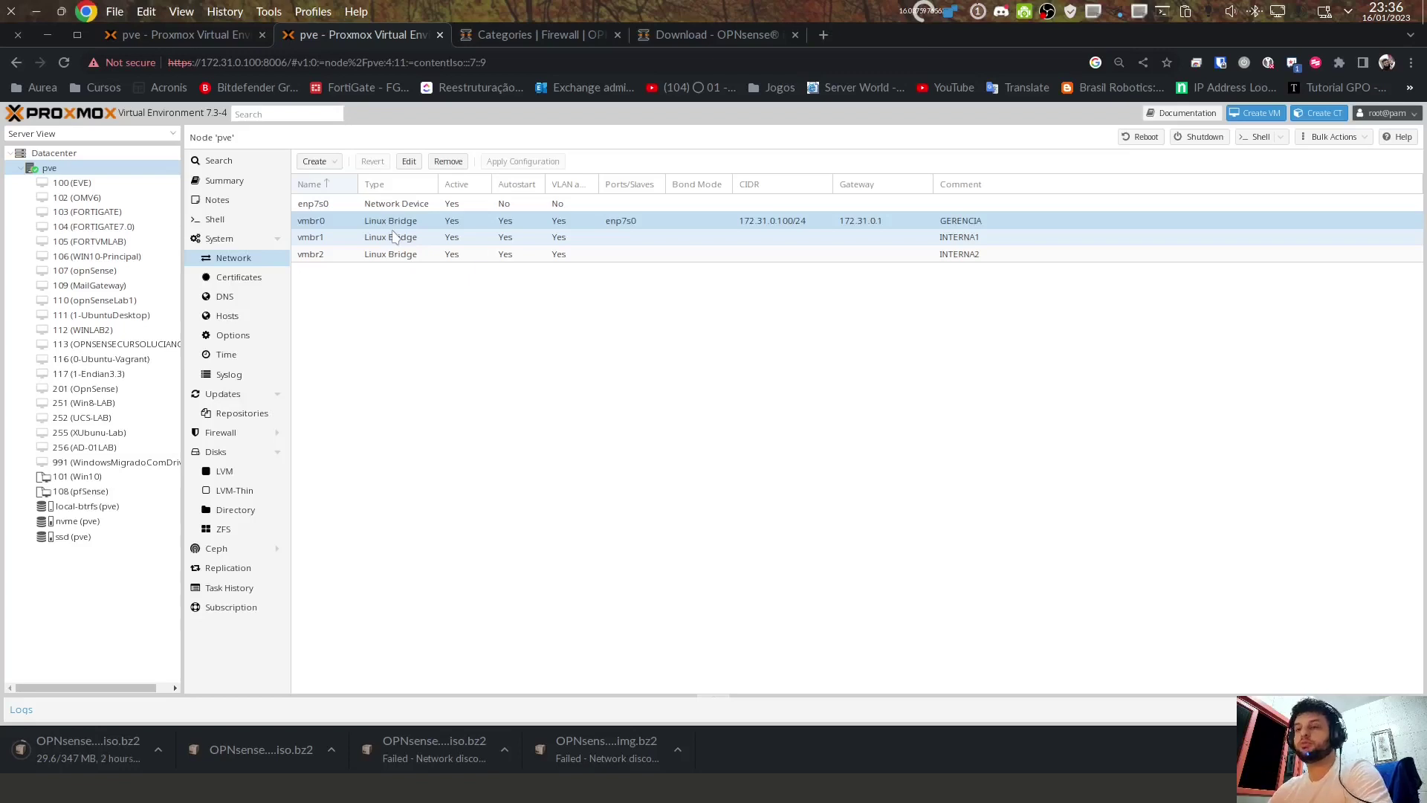
Step: Create Linux bridge vmbr3 with the comment INTERNA3
{"action": "left_click", "coordinate": [318, 162]}
{"action": "left_click", "coordinate": [331, 182]}
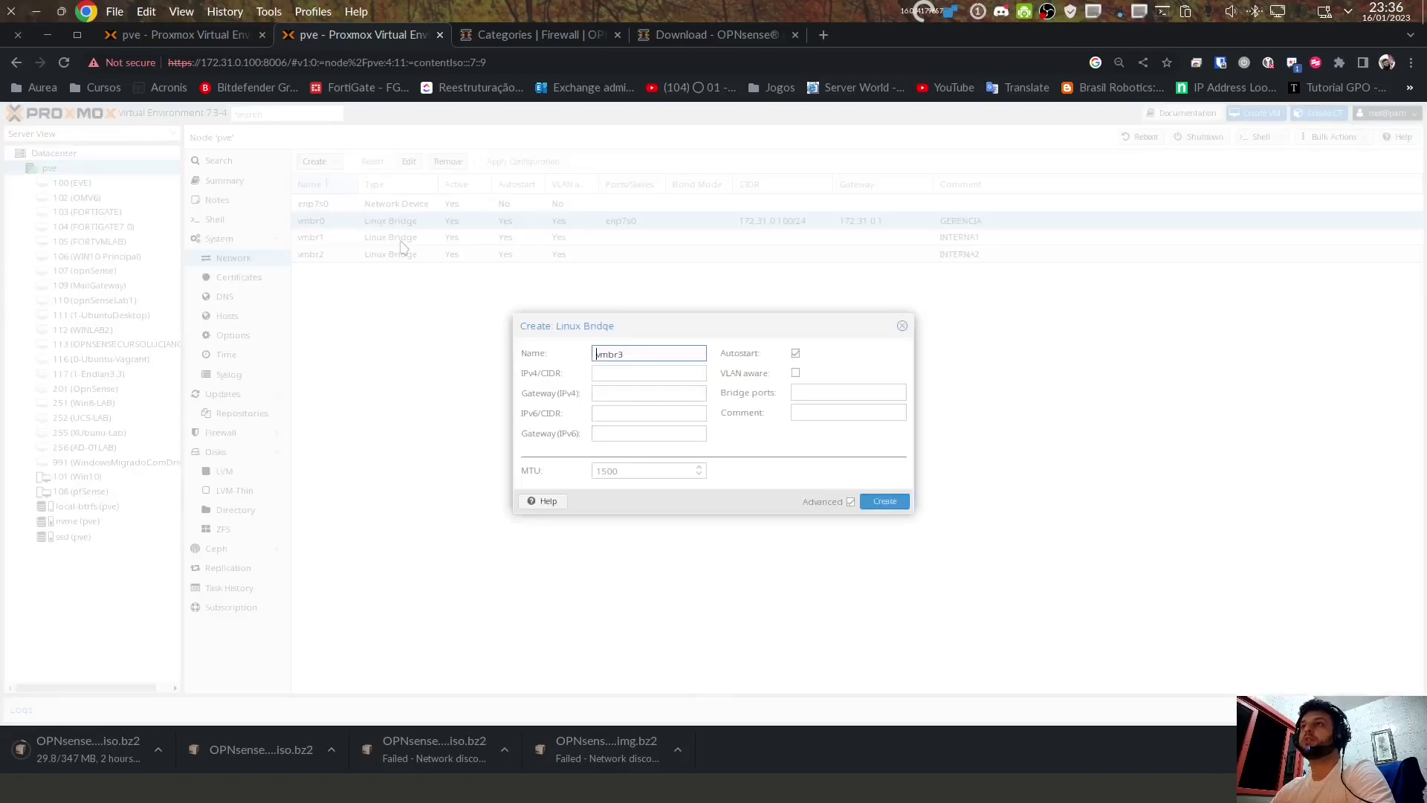
{"action": "left_click", "coordinate": [612, 371]}
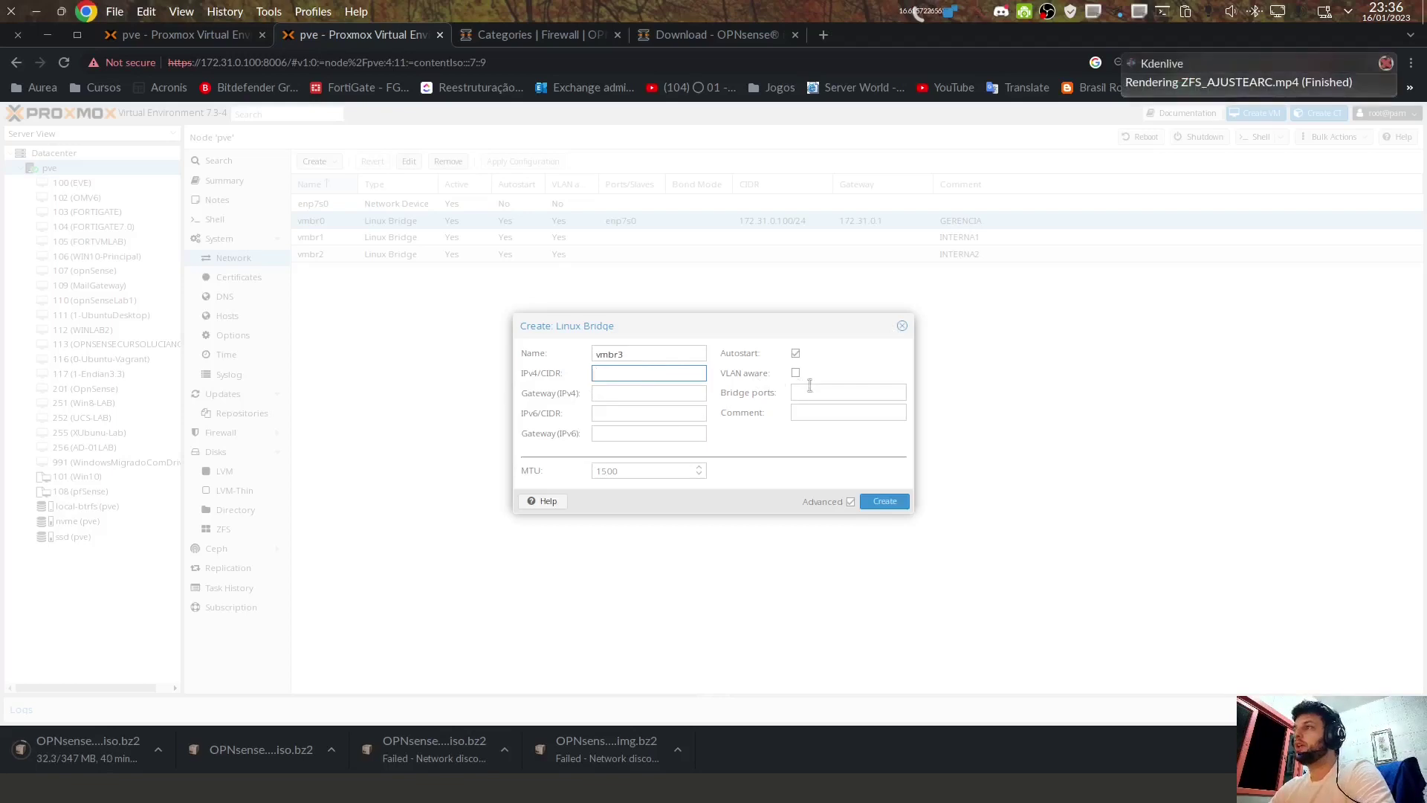
{"action": "left_click", "coordinate": [817, 394]}
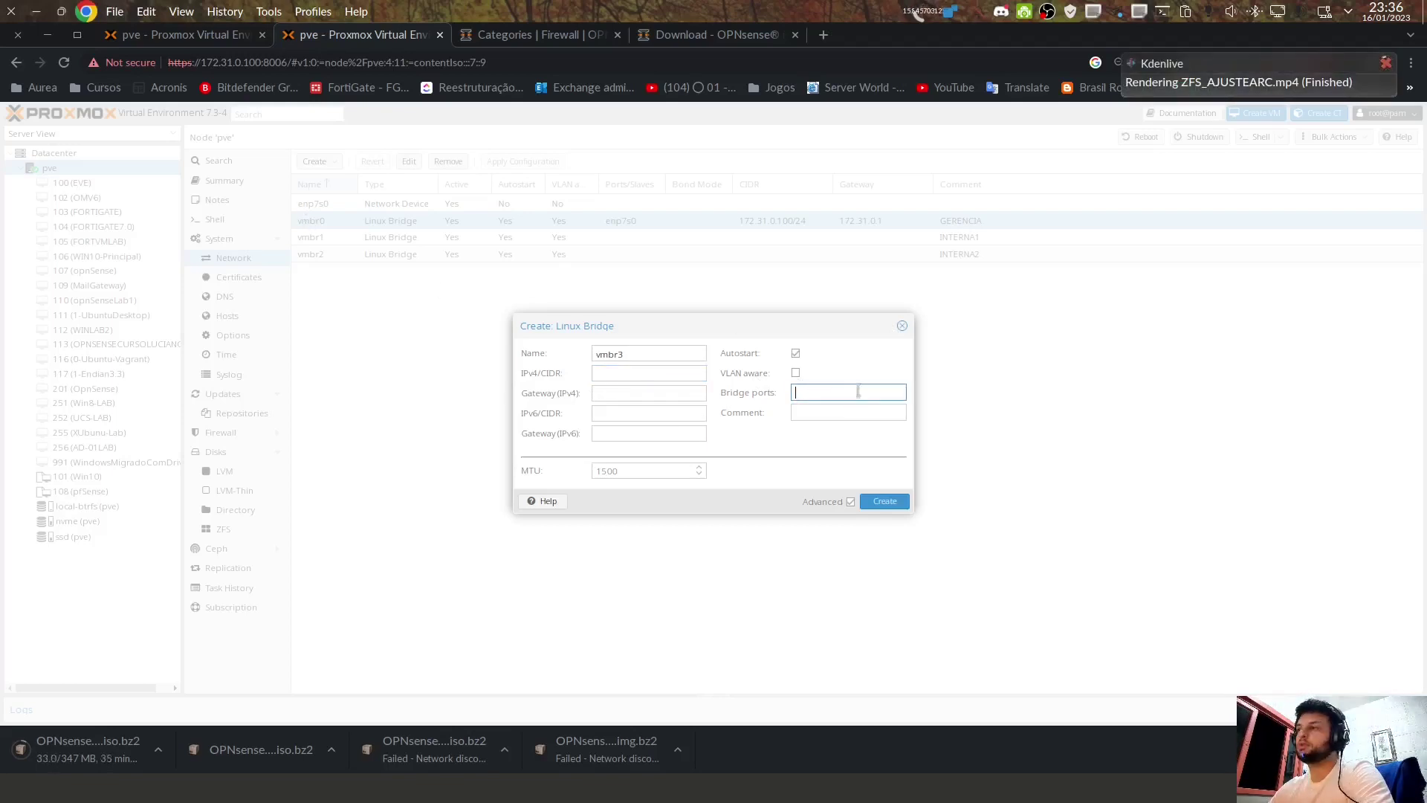
{"action": "left_click", "coordinate": [822, 414]}
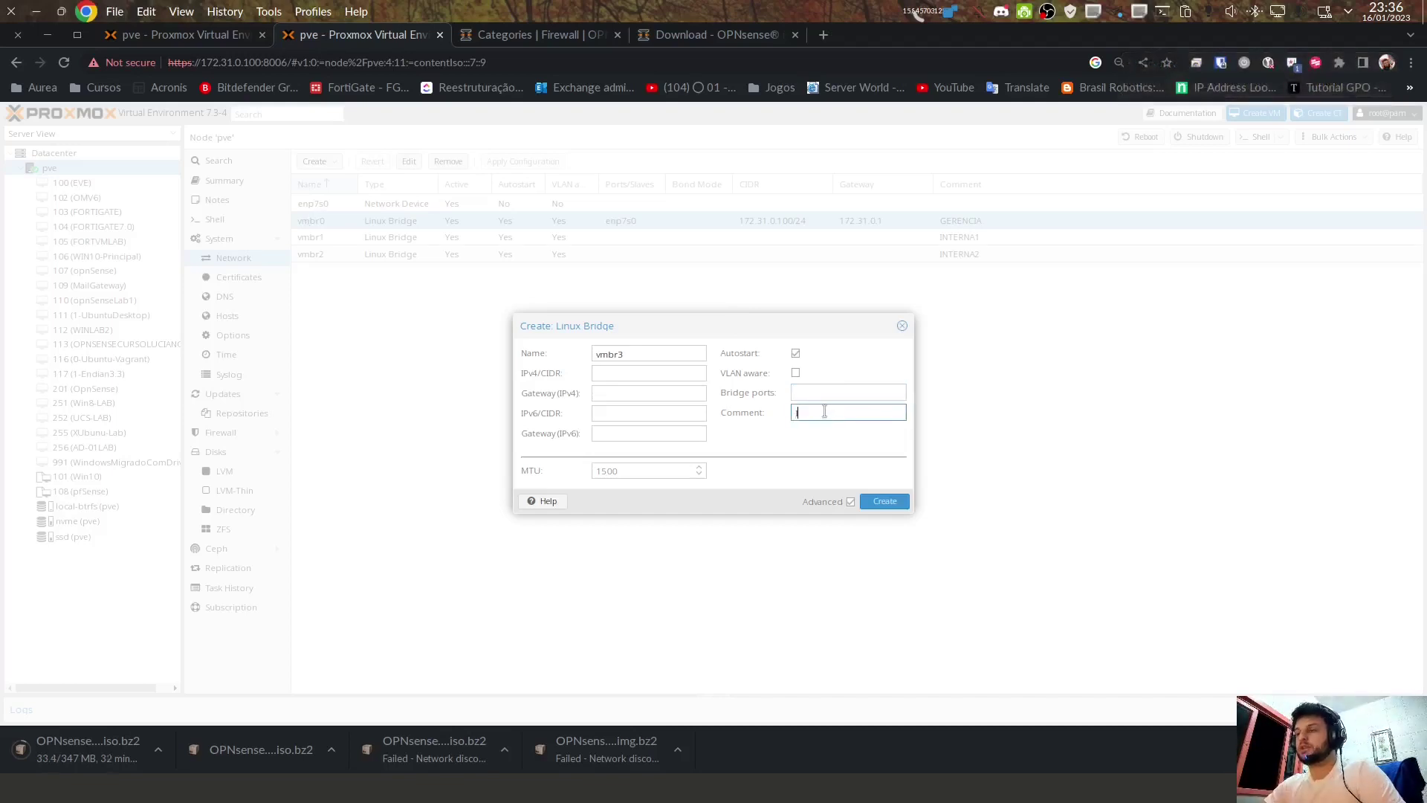
{"action": "type", "text": "INTERNA3"}
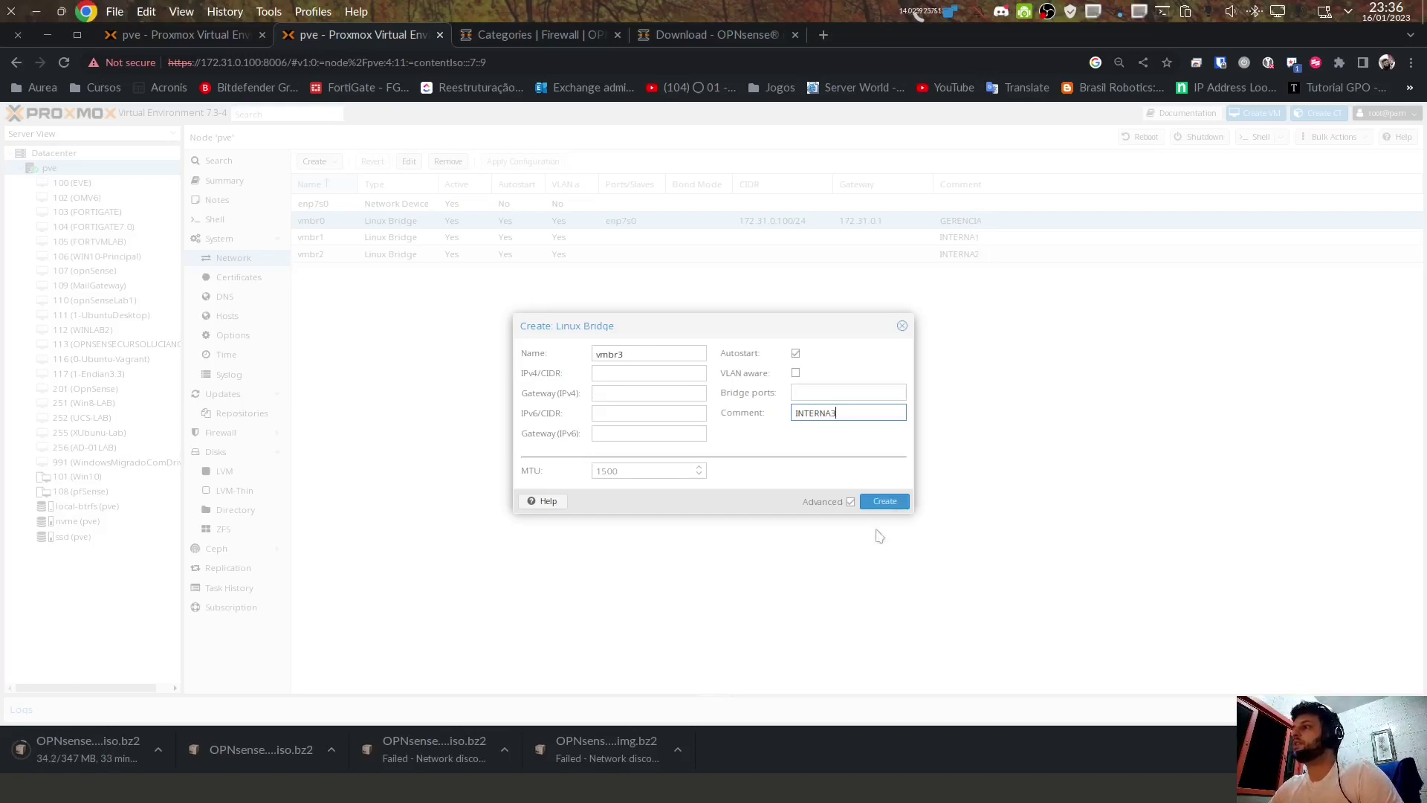
{"action": "left_click", "coordinate": [884, 501]}
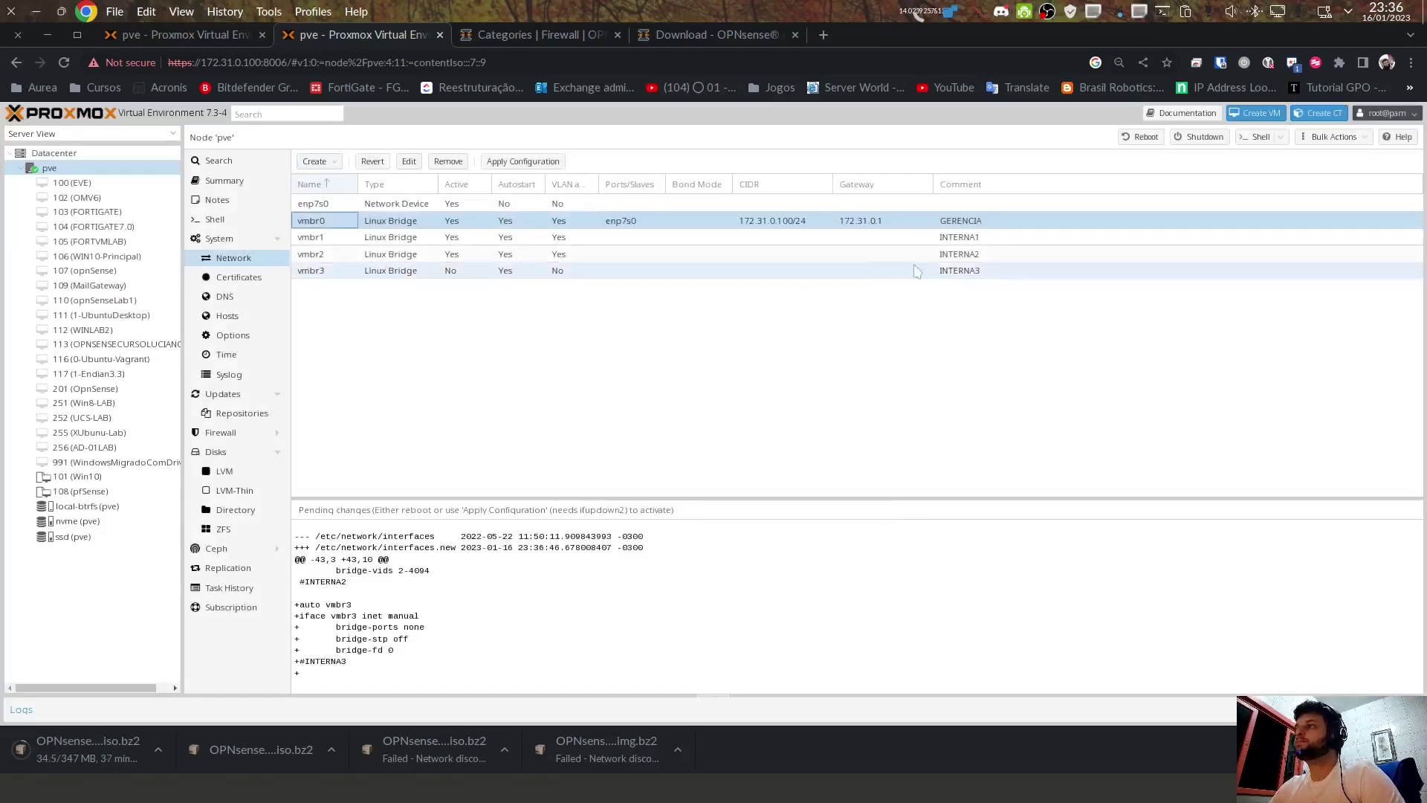
Step: Apply the pending network configuration so vmbr3 becomes active
{"action": "left_click", "coordinate": [959, 254]}
{"action": "left_click", "coordinate": [316, 275]}
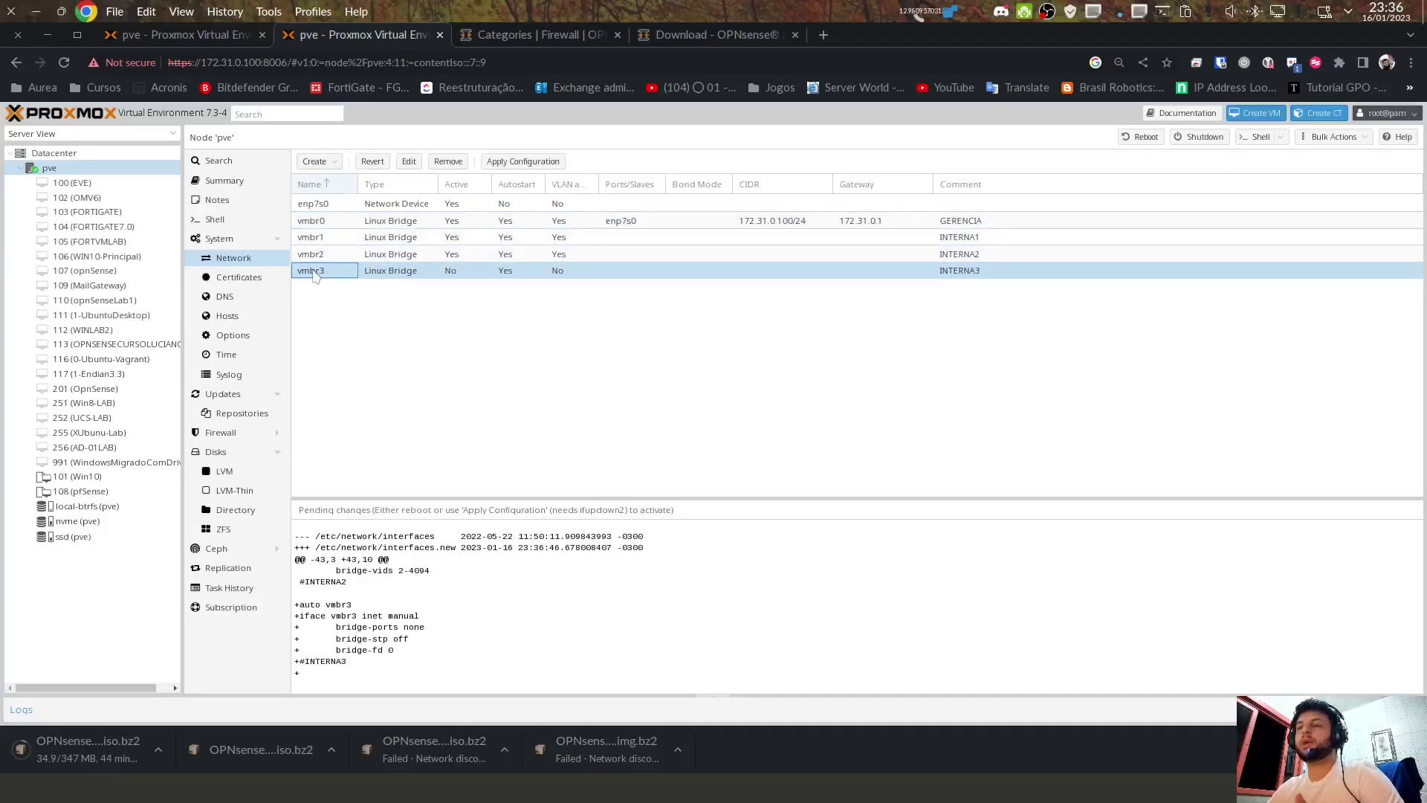
{"action": "left_click", "coordinate": [524, 164]}
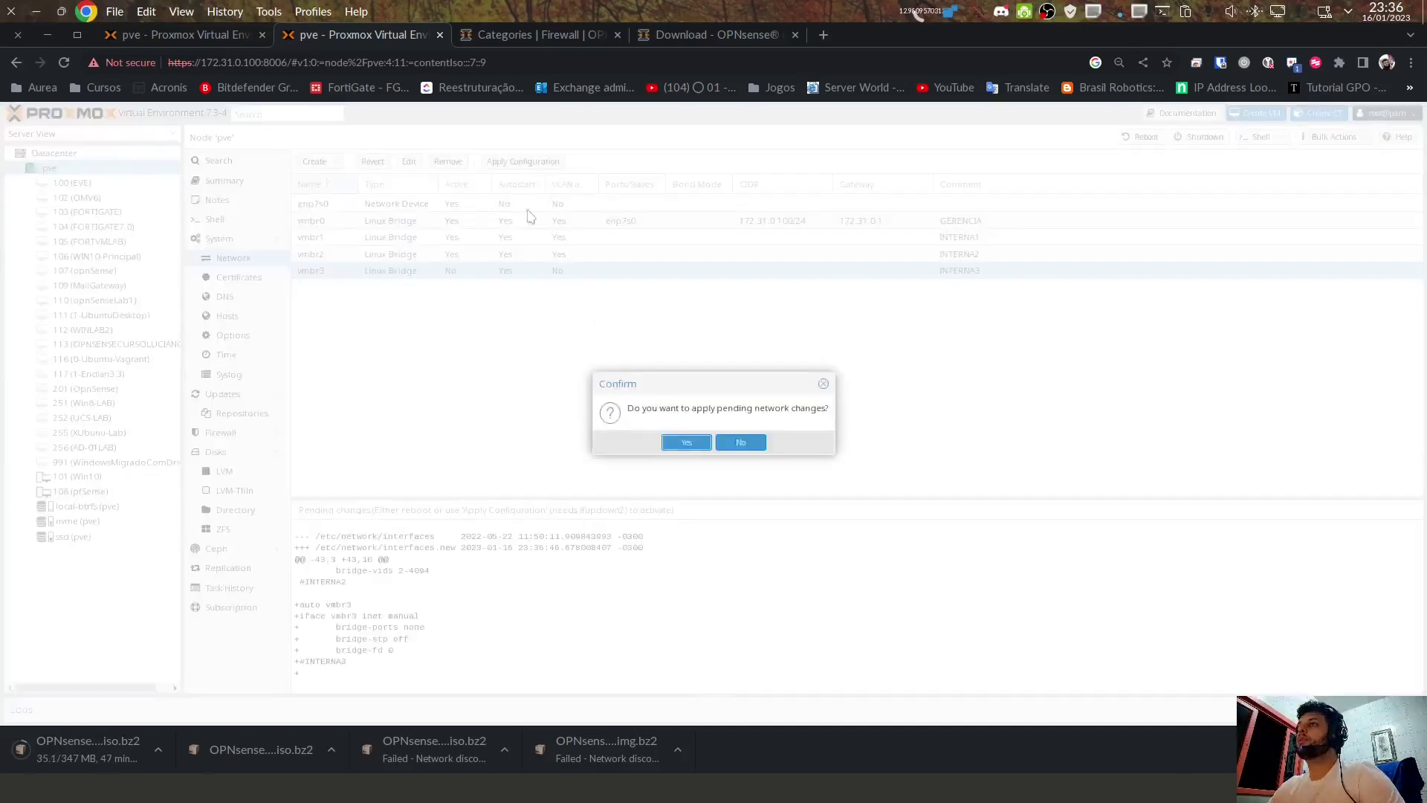
{"action": "left_click", "coordinate": [677, 448]}
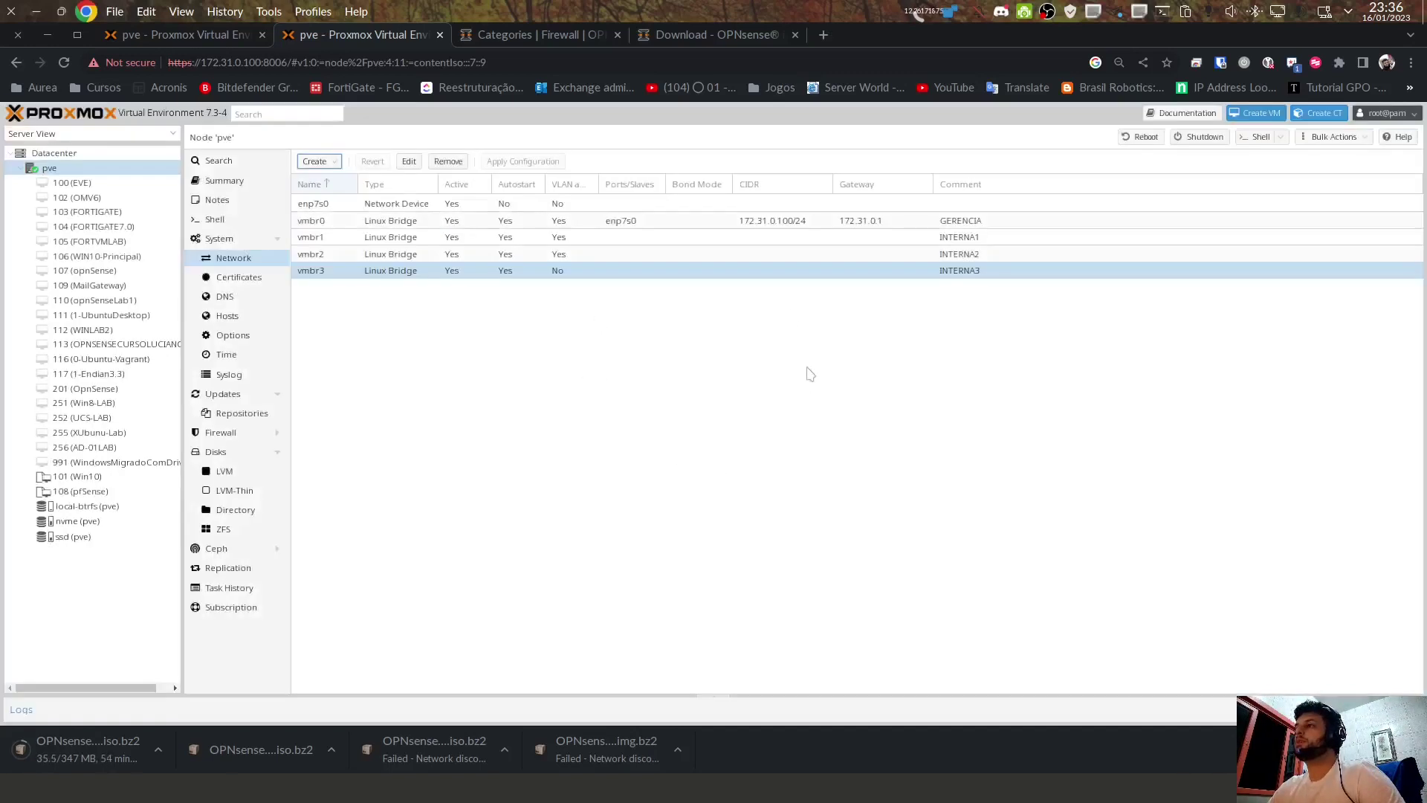
Step: Review the vmbr0, vmbr1 and vmbr3 bridges, then select net0 in VM 113's hardware list
{"action": "left_click", "coordinate": [816, 270]}
{"action": "left_click", "coordinate": [817, 221]}
{"action": "left_click", "coordinate": [818, 237]}
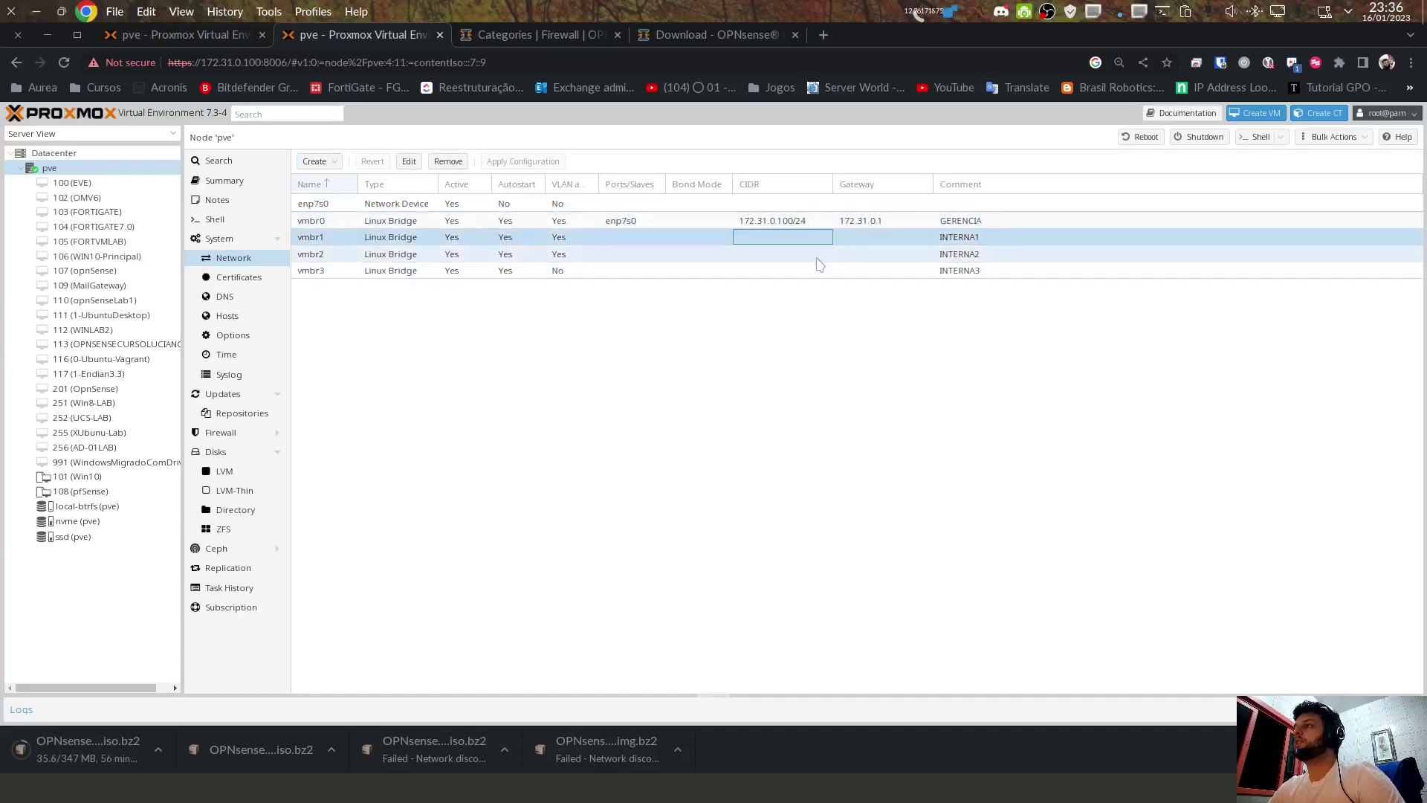
{"action": "left_click", "coordinate": [376, 272]}
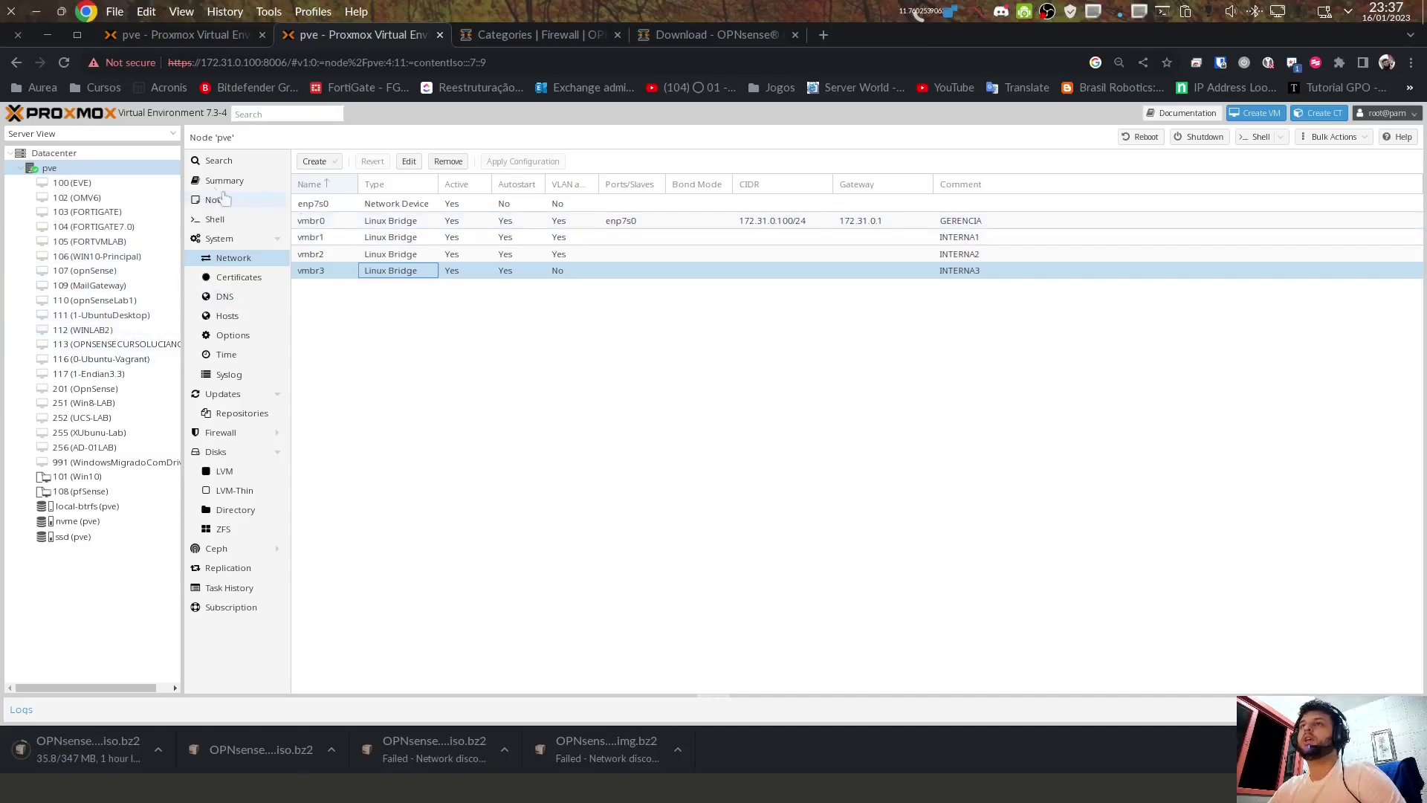
{"action": "left_click", "coordinate": [138, 345]}
{"action": "left_click", "coordinate": [336, 317]}
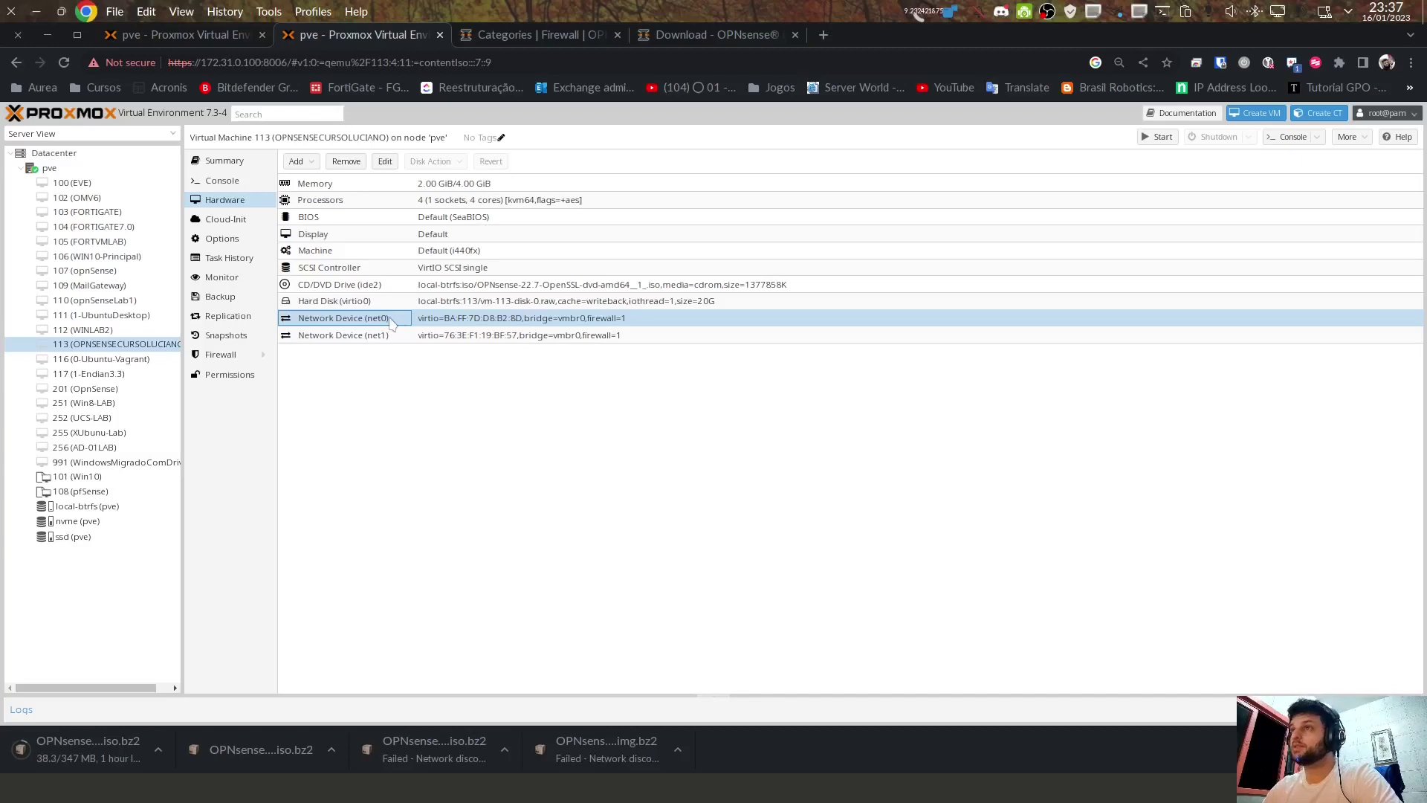
Step: Attach VM 113's network device net0 to bridge vmbr1 and save
{"action": "double_click", "coordinate": [392, 323]}
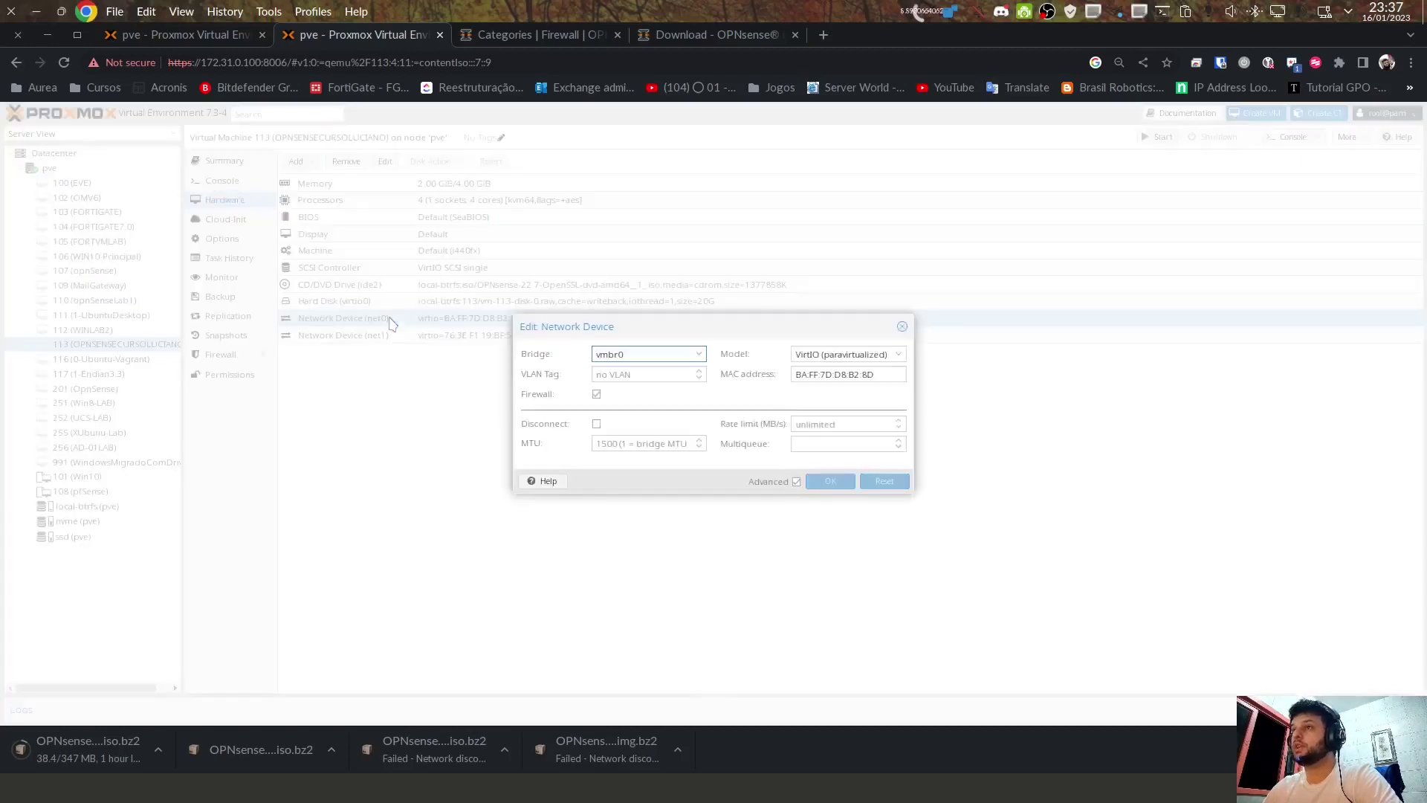
{"action": "left_click", "coordinate": [699, 355]}
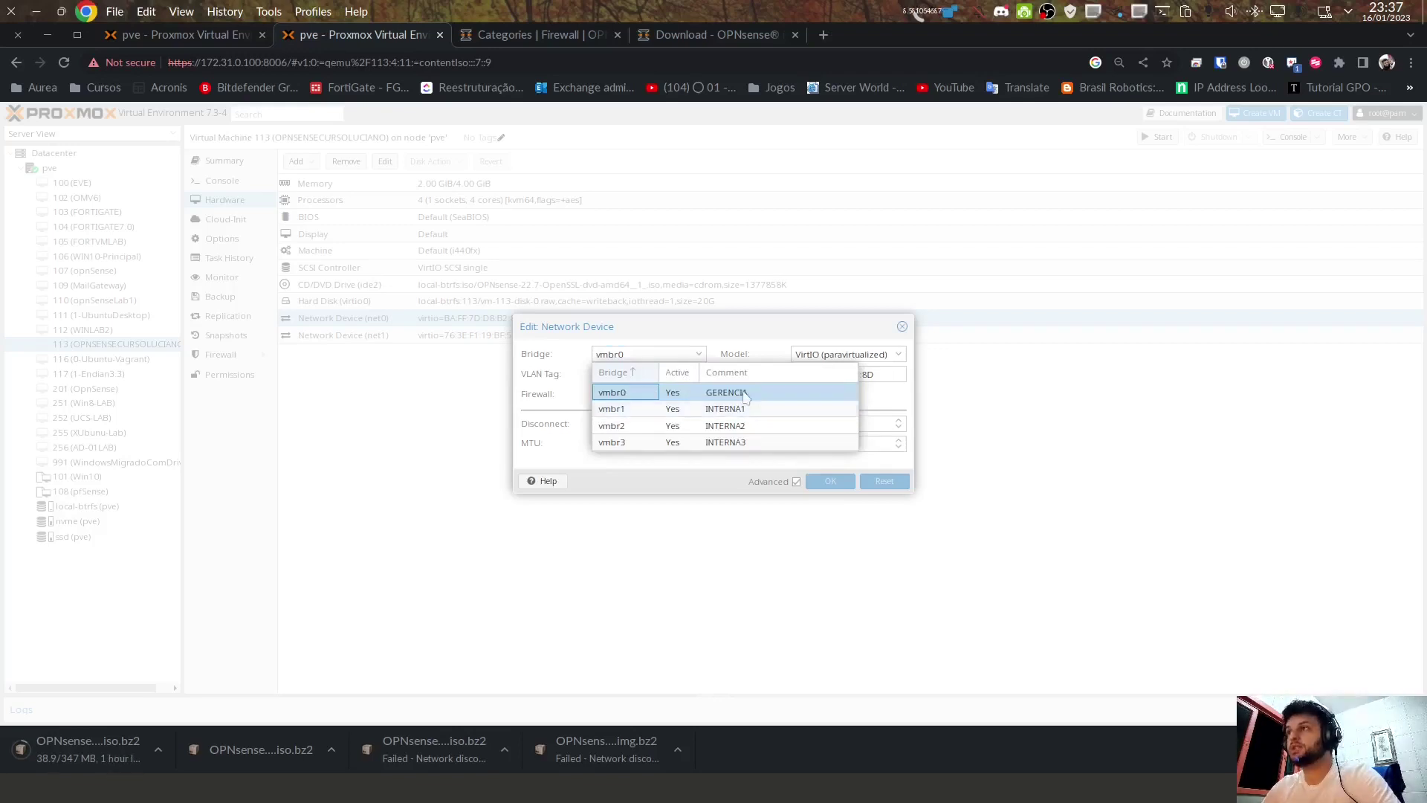
{"action": "left_click", "coordinate": [612, 410]}
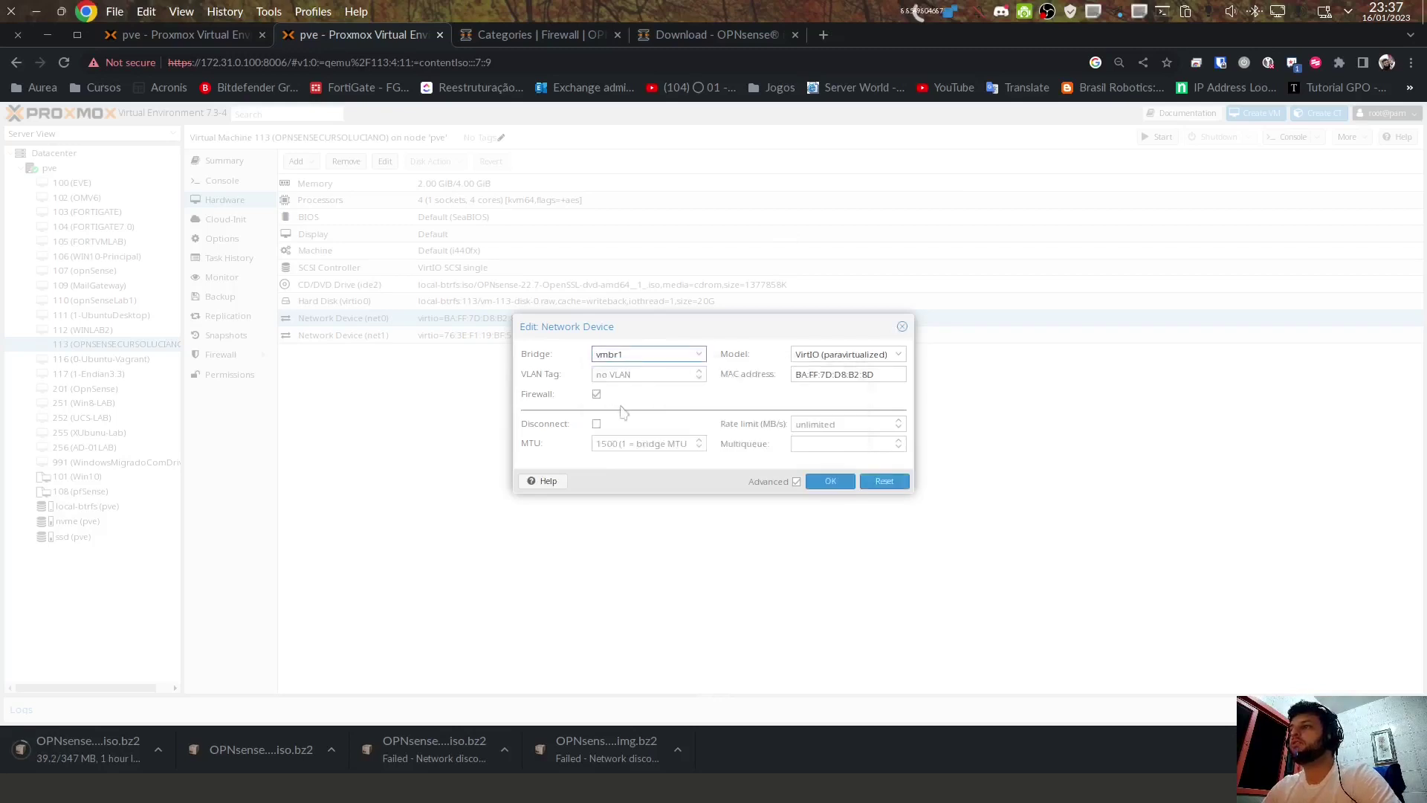
{"action": "left_click", "coordinate": [670, 355]}
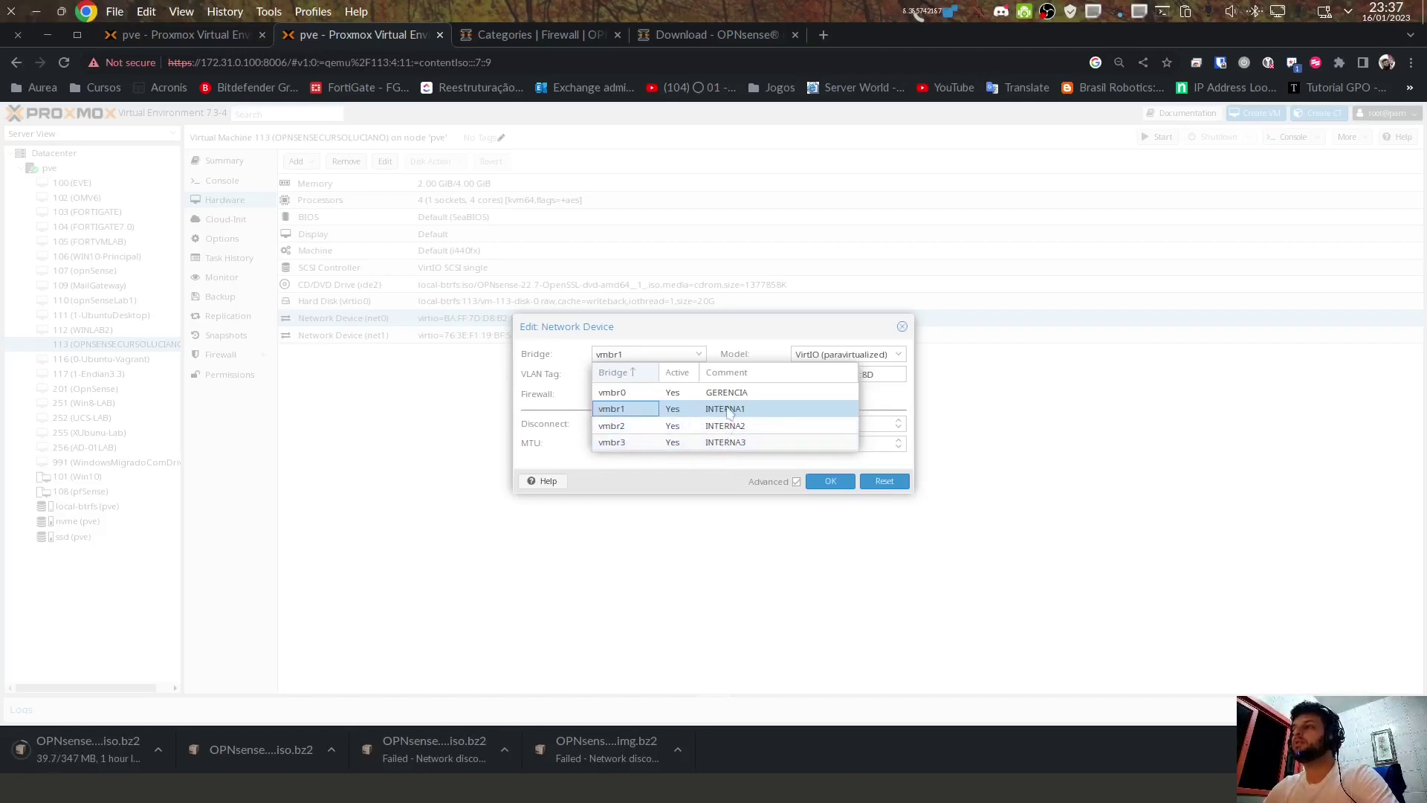
{"action": "left_click", "coordinate": [622, 411]}
{"action": "left_click", "coordinate": [828, 482]}
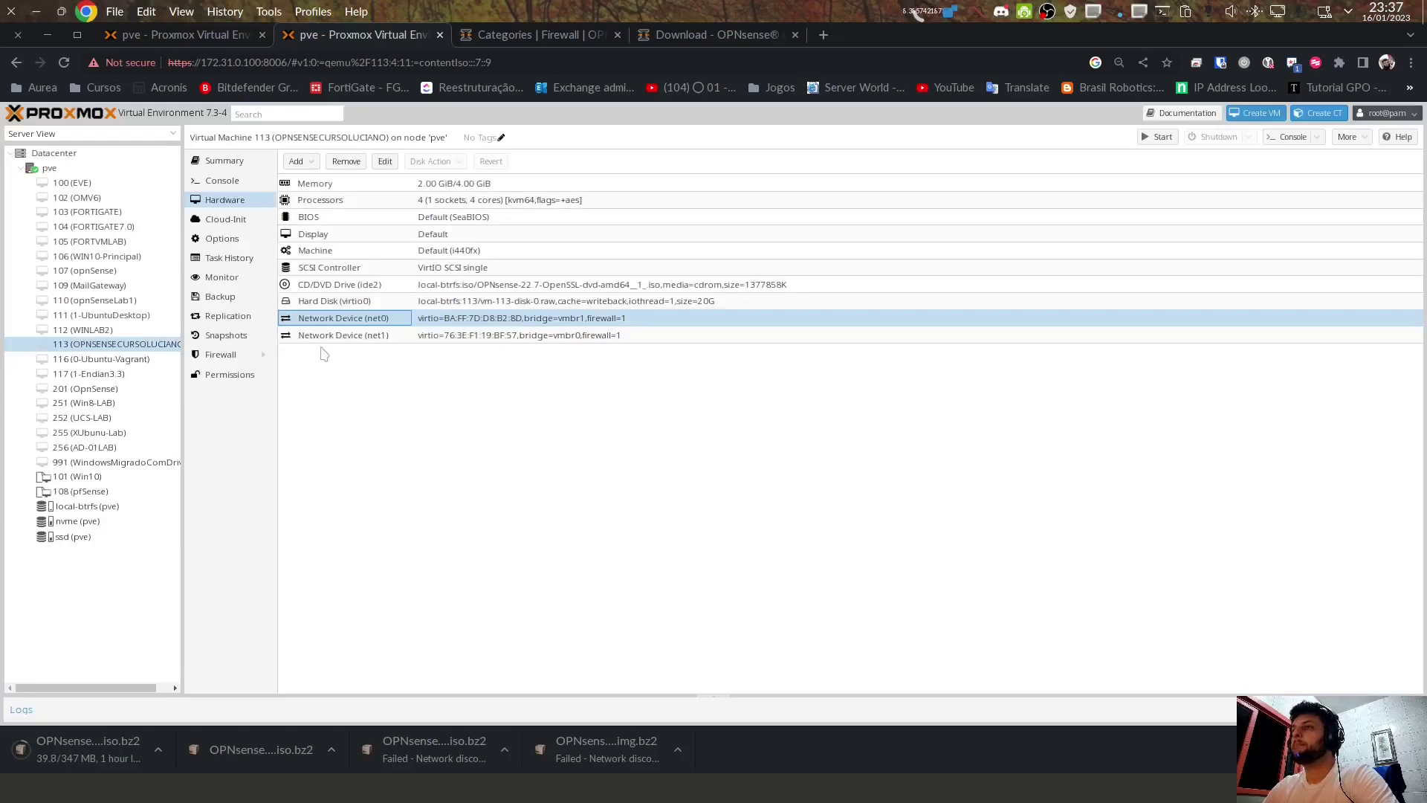
Step: Check that net1 stays on bridge vmbr0, closing its editor without changes
{"action": "double_click", "coordinate": [382, 341]}
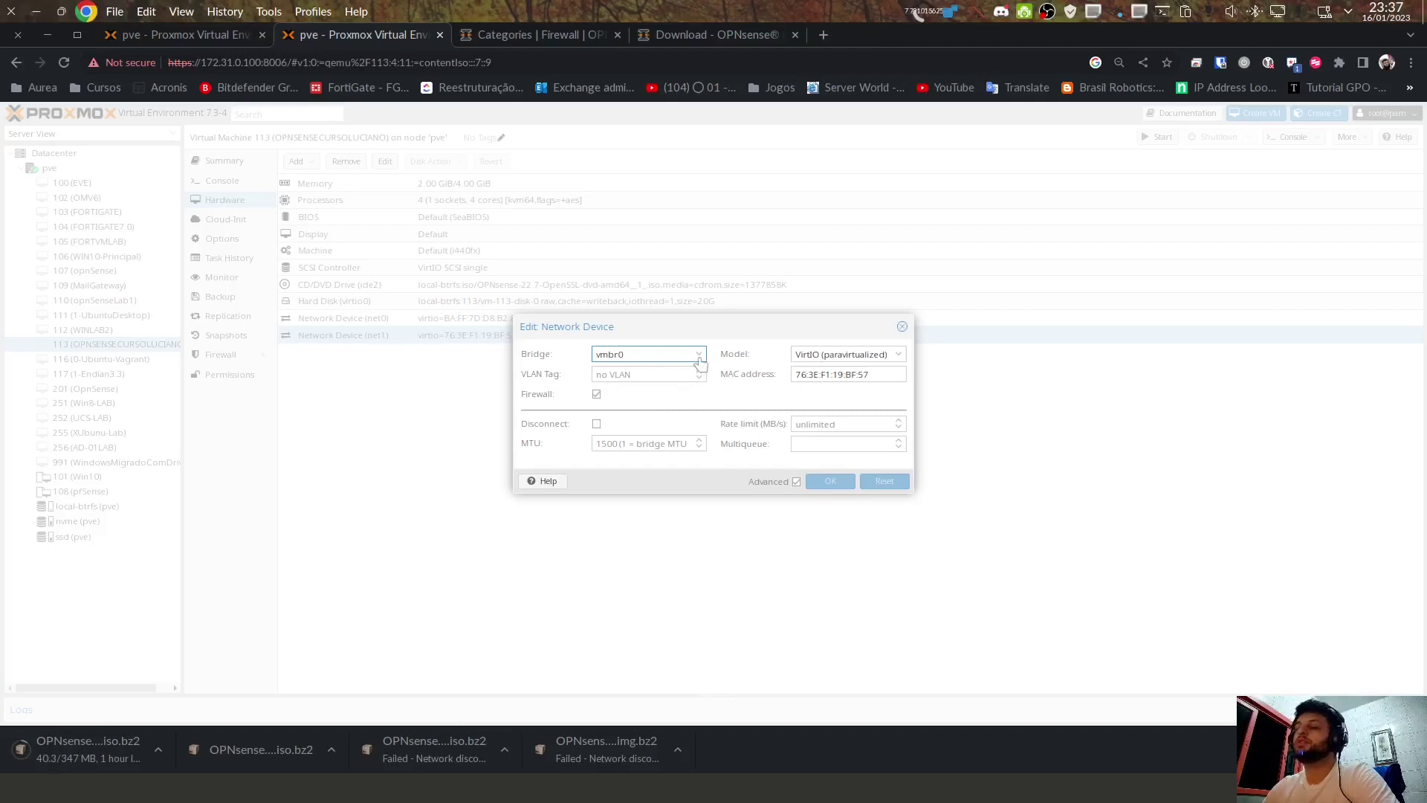
{"action": "left_click", "coordinate": [700, 361]}
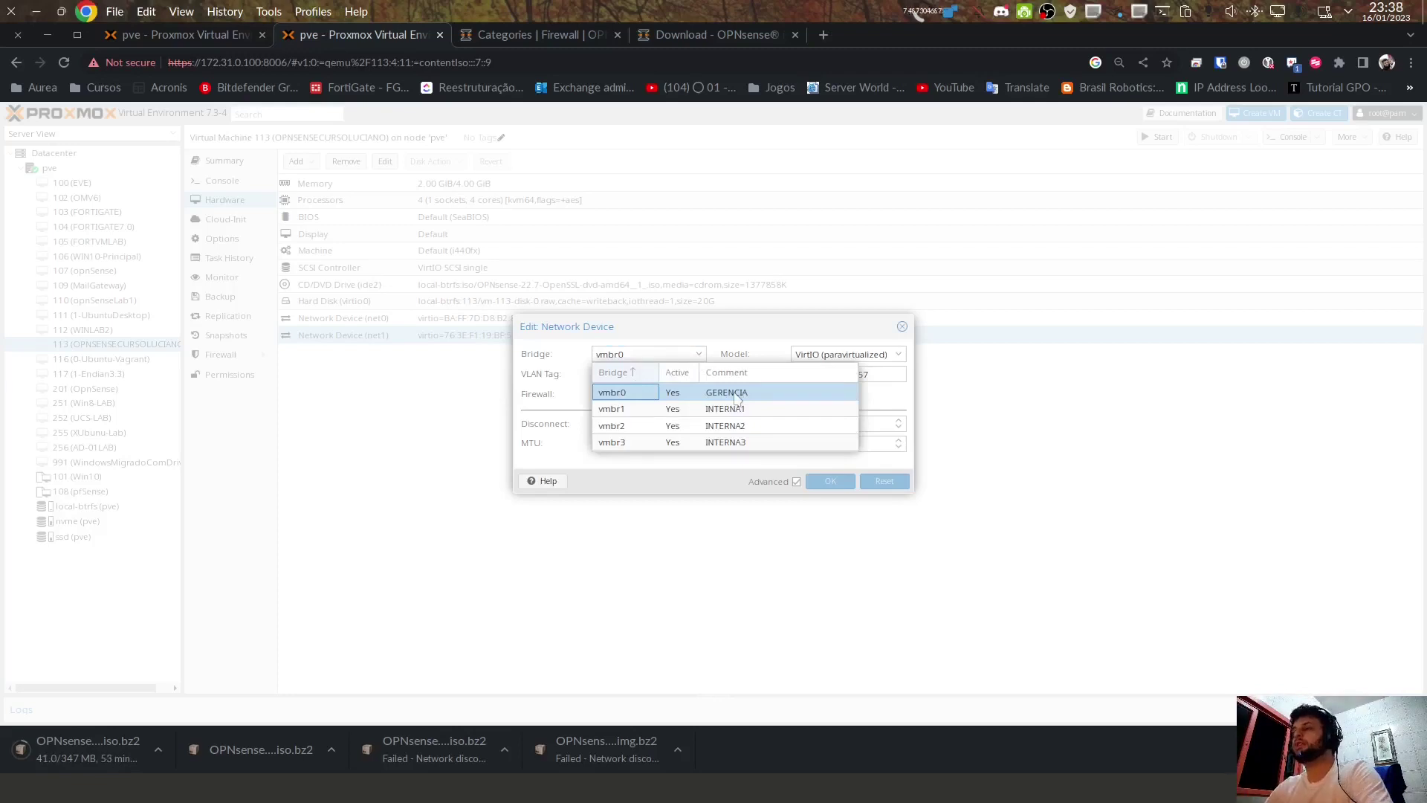
{"action": "left_click", "coordinate": [735, 393]}
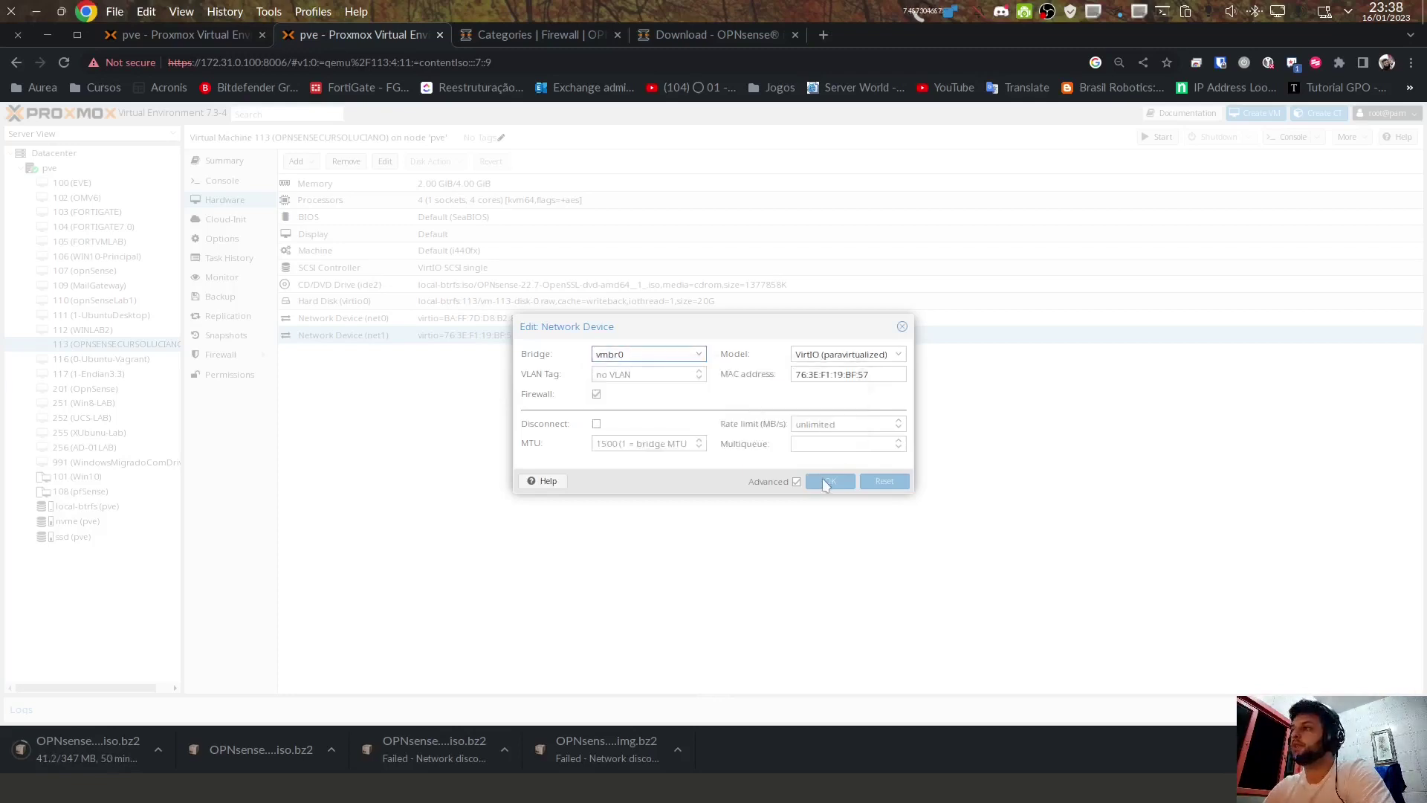
{"action": "left_click", "coordinate": [902, 326]}
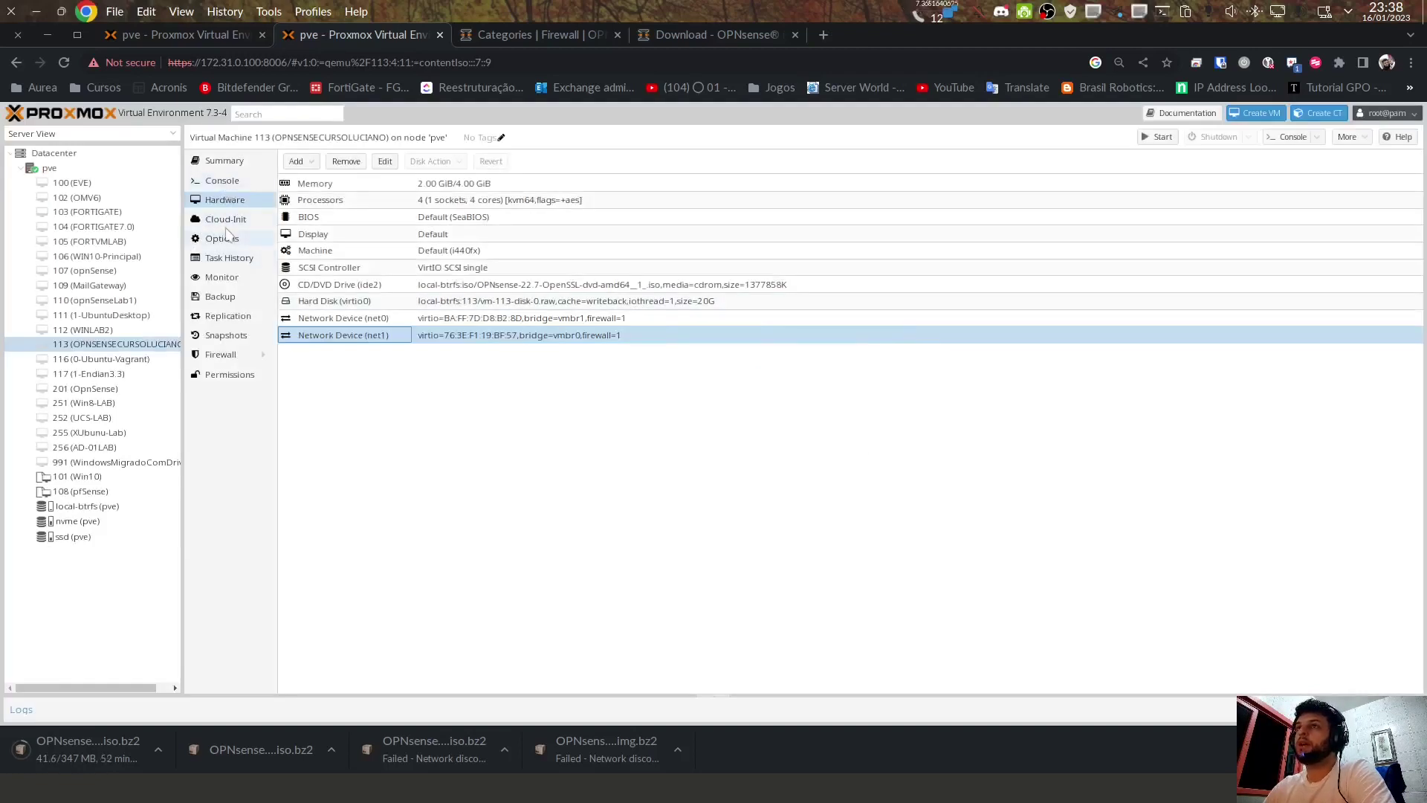
{"action": "left_click", "coordinate": [225, 235]}
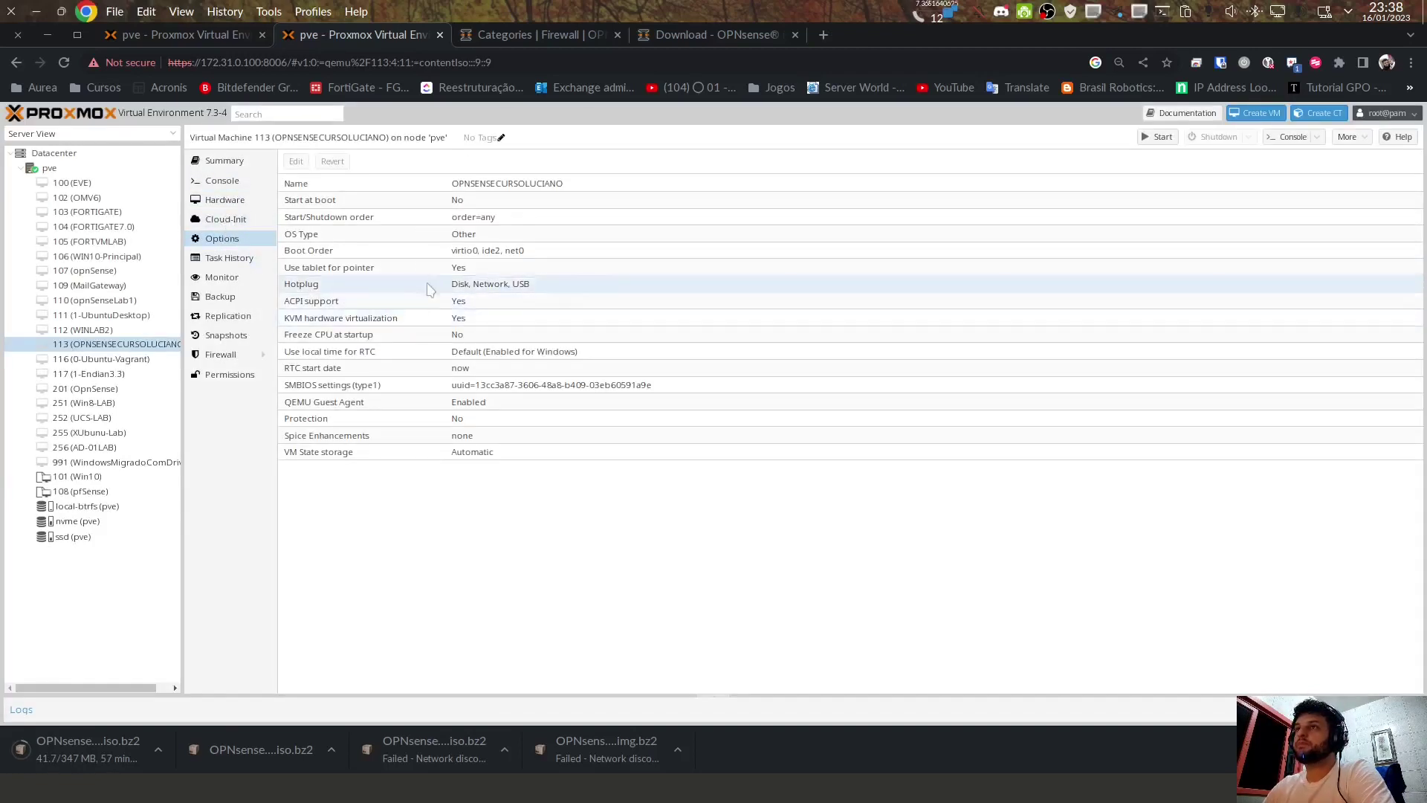
Step: Check VM 113's boot order without changing it, then go to its console
{"action": "double_click", "coordinate": [331, 253]}
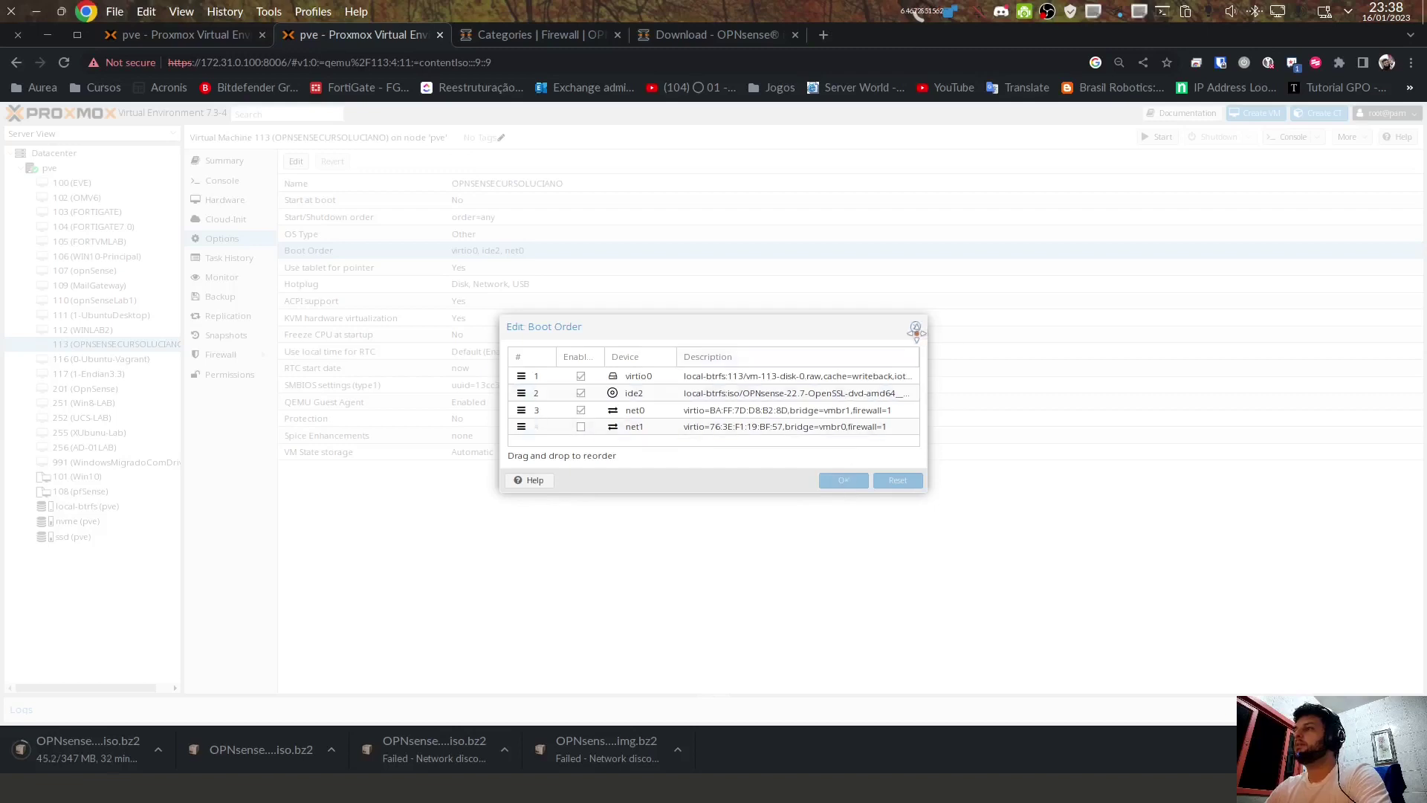
{"action": "left_click", "coordinate": [916, 327]}
{"action": "left_click", "coordinate": [222, 182]}
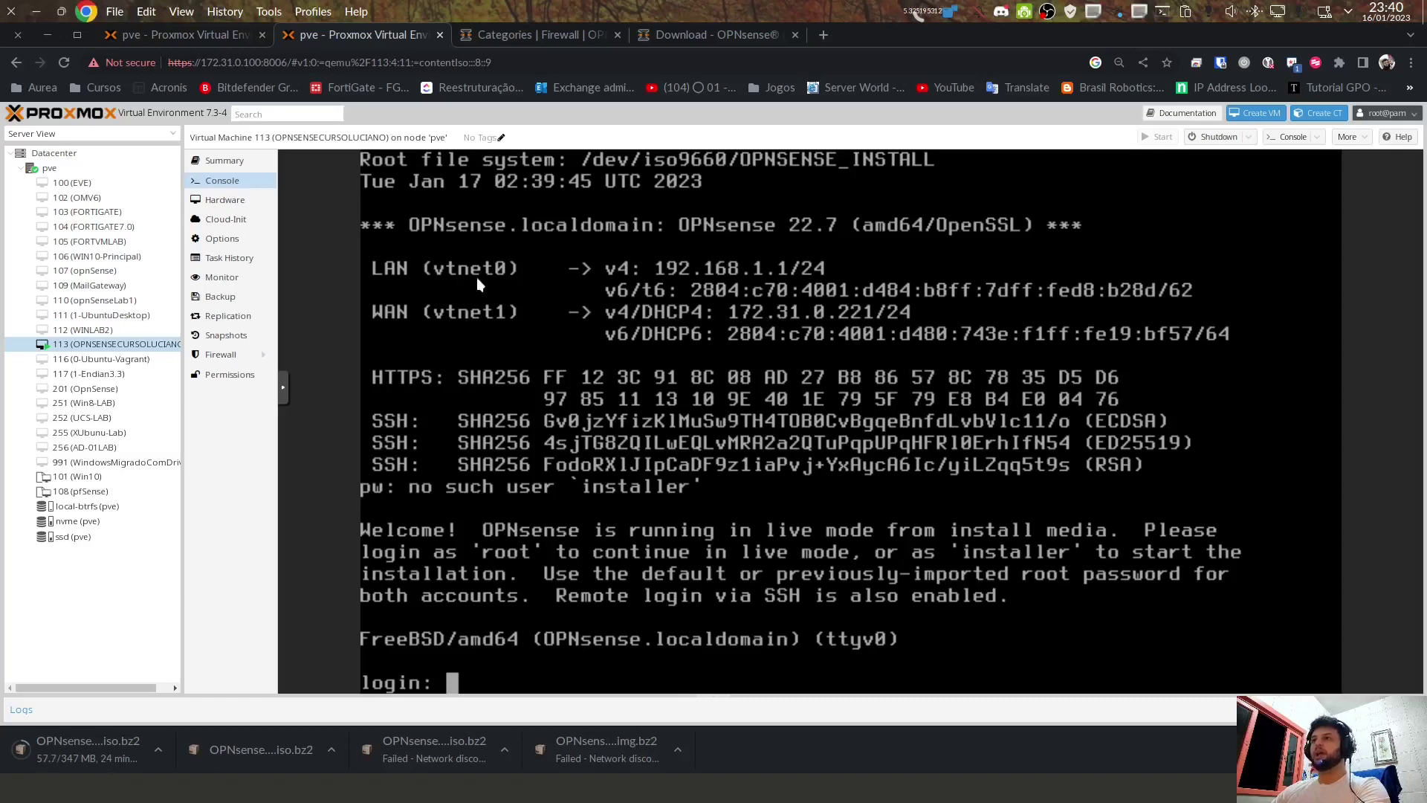
Step: Recheck net0 and net1 bridge settings on VM 113 without saving, then return to the console
{"action": "left_click", "coordinate": [225, 199]}
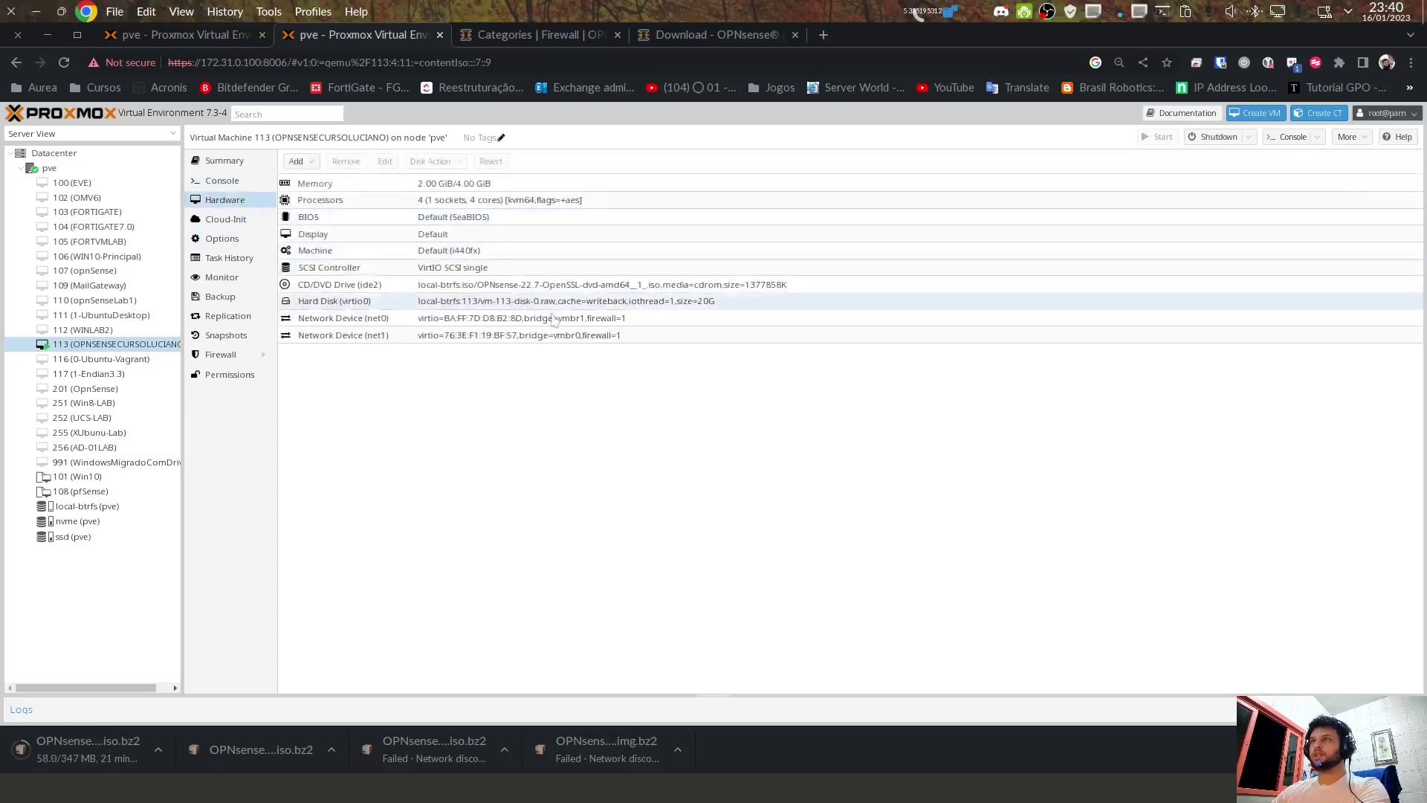
{"action": "double_click", "coordinate": [349, 321]}
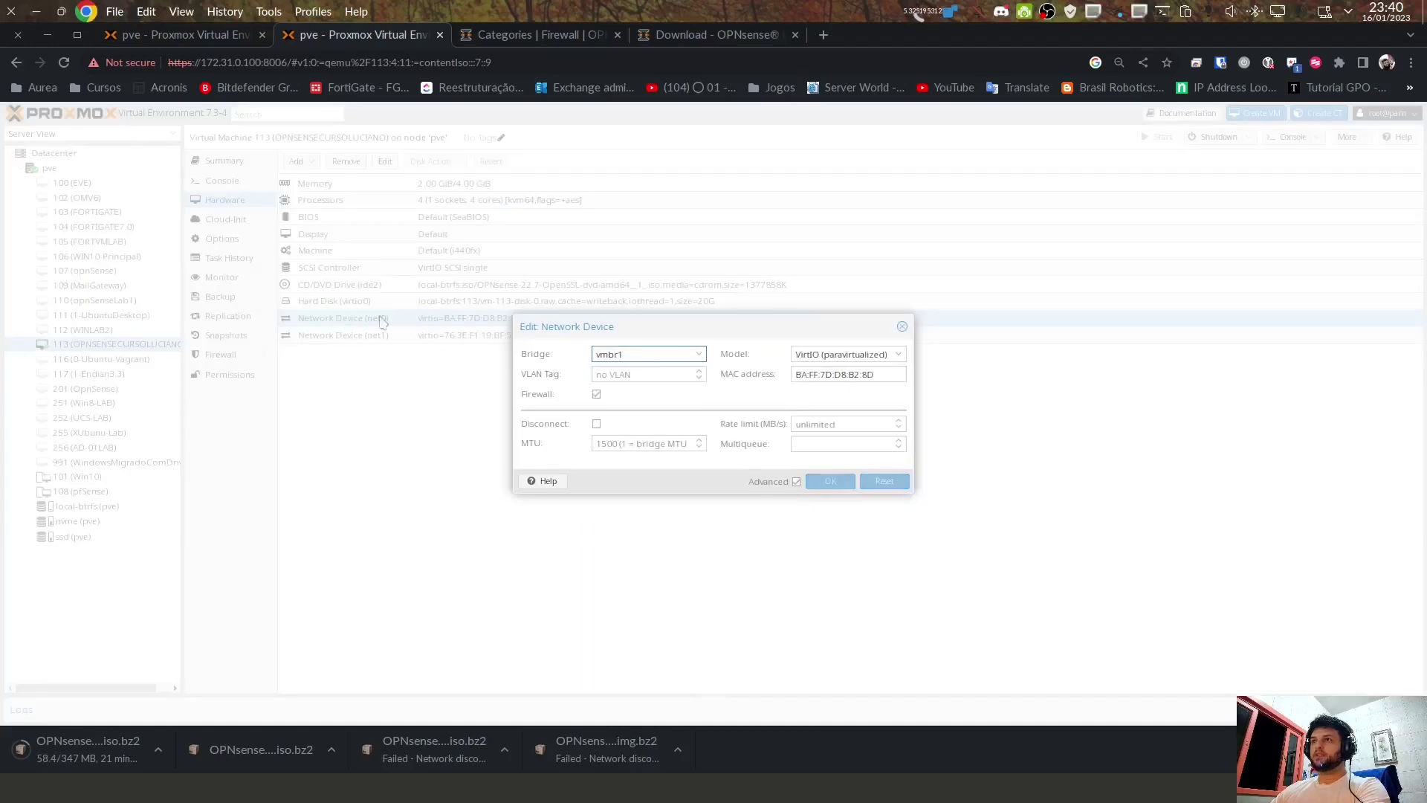
{"action": "left_click", "coordinate": [695, 357]}
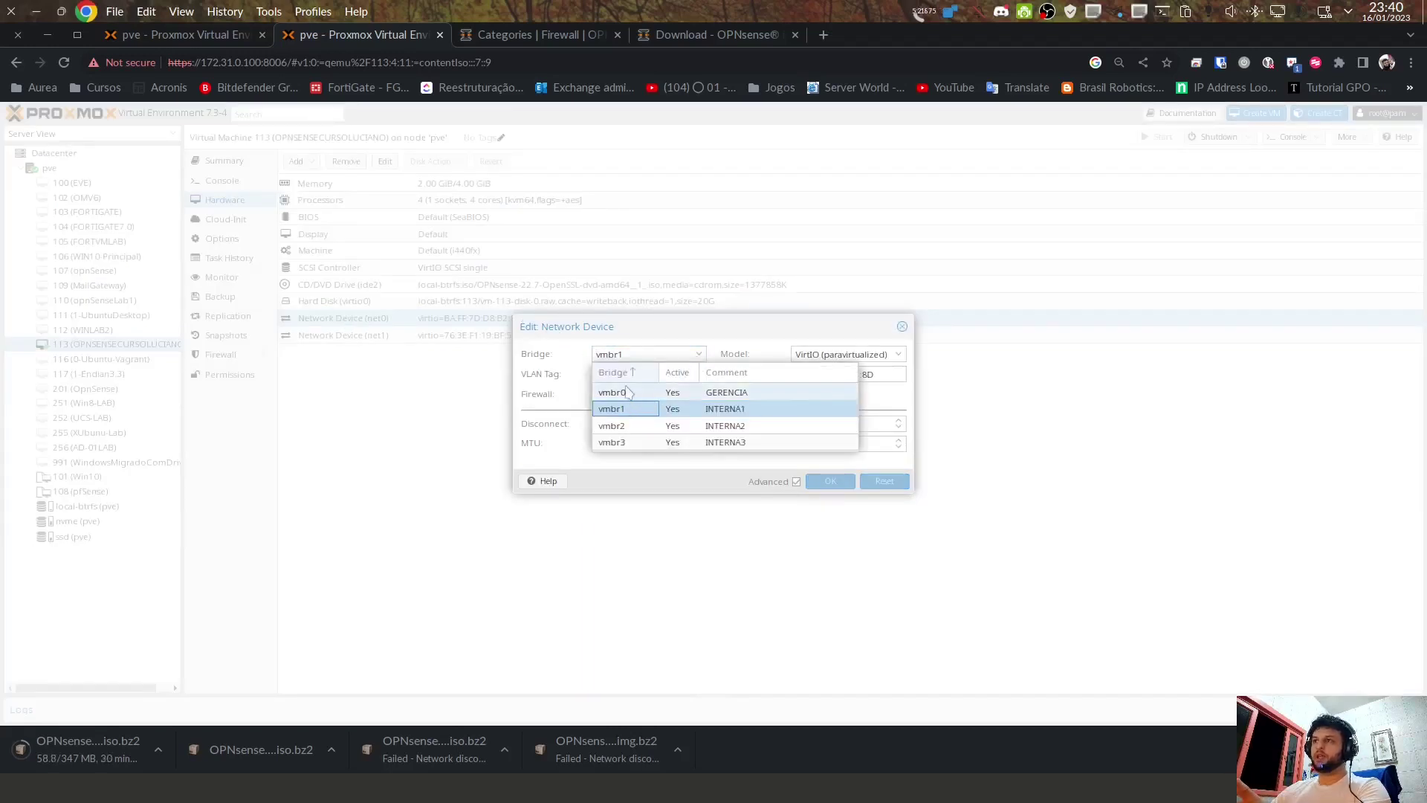
{"action": "left_click", "coordinate": [626, 394]}
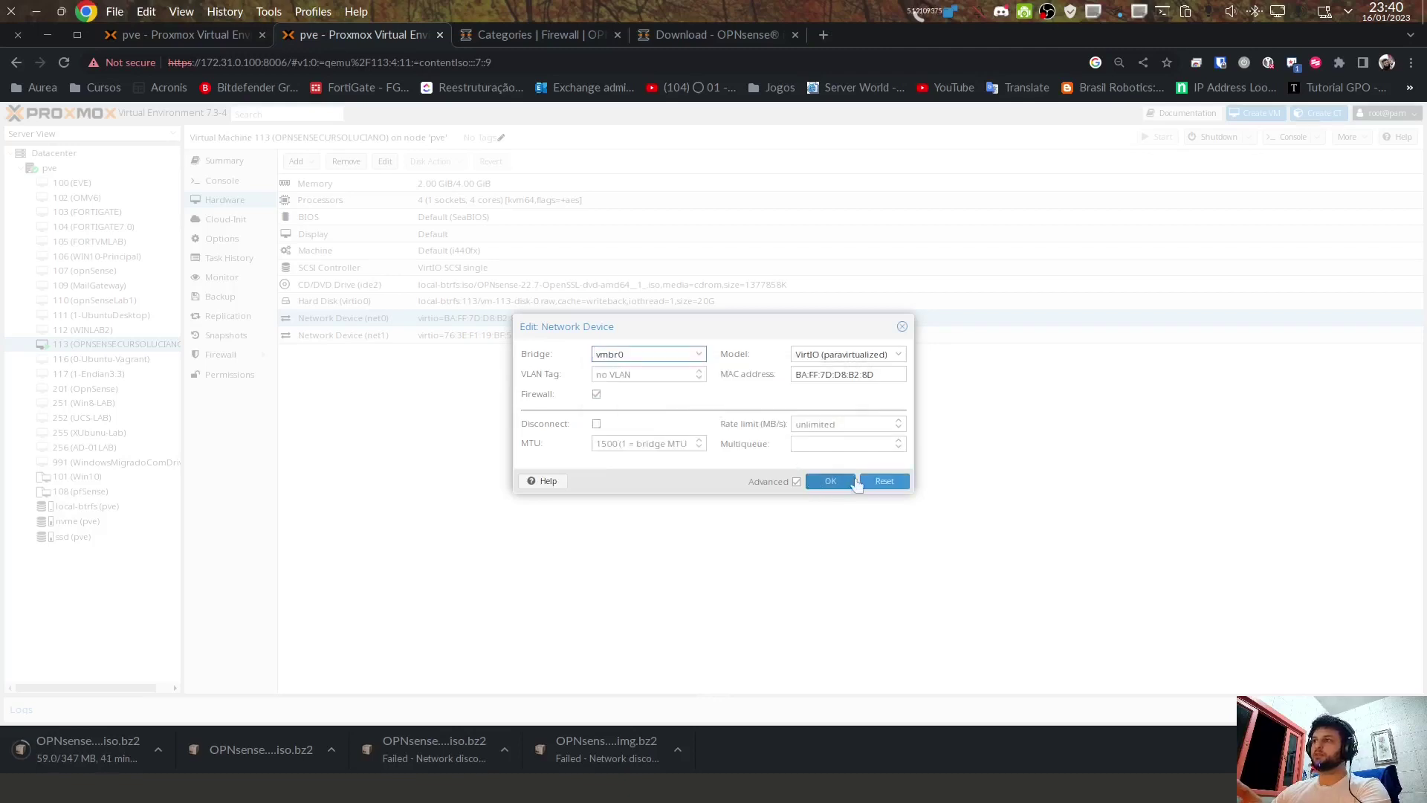
{"action": "left_click", "coordinate": [902, 326]}
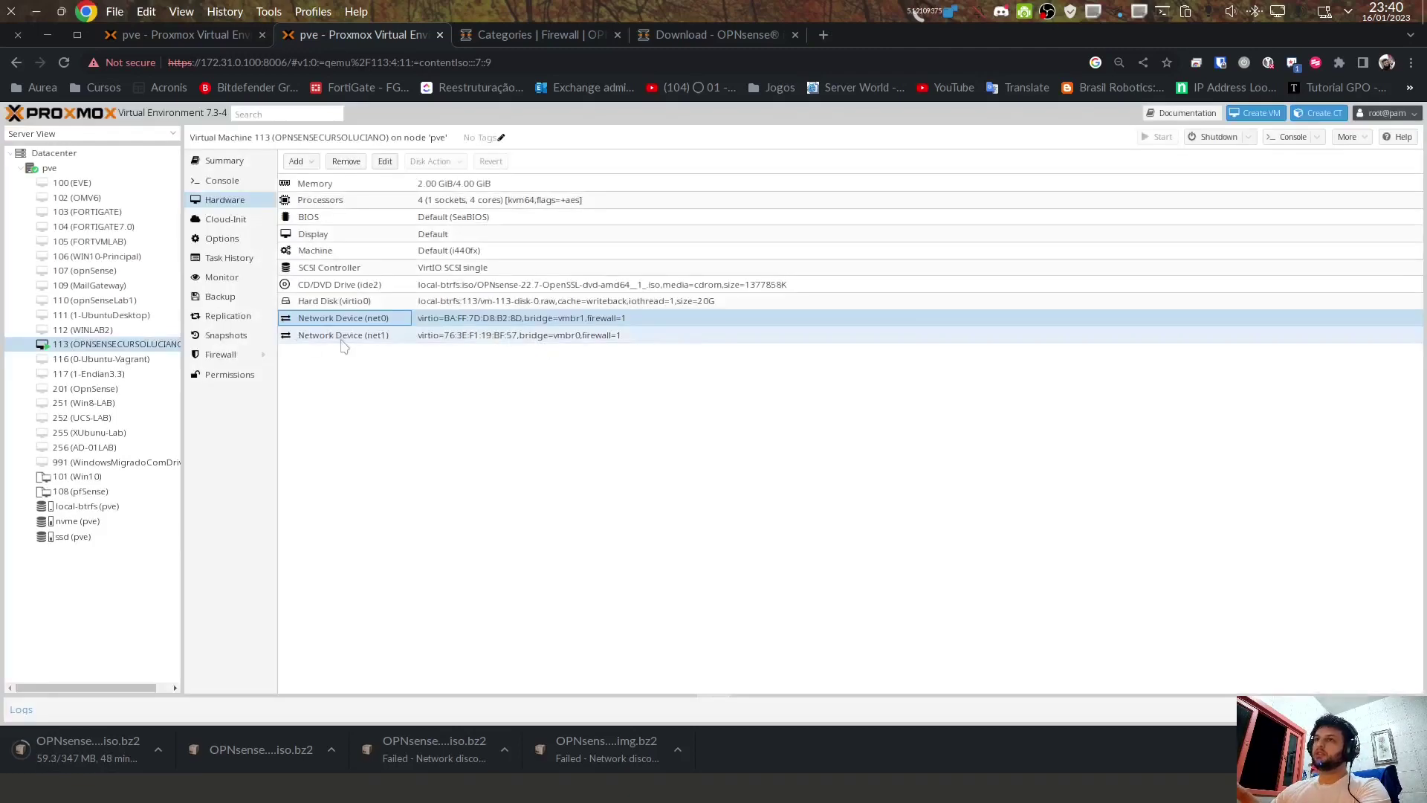
{"action": "double_click", "coordinate": [342, 339]}
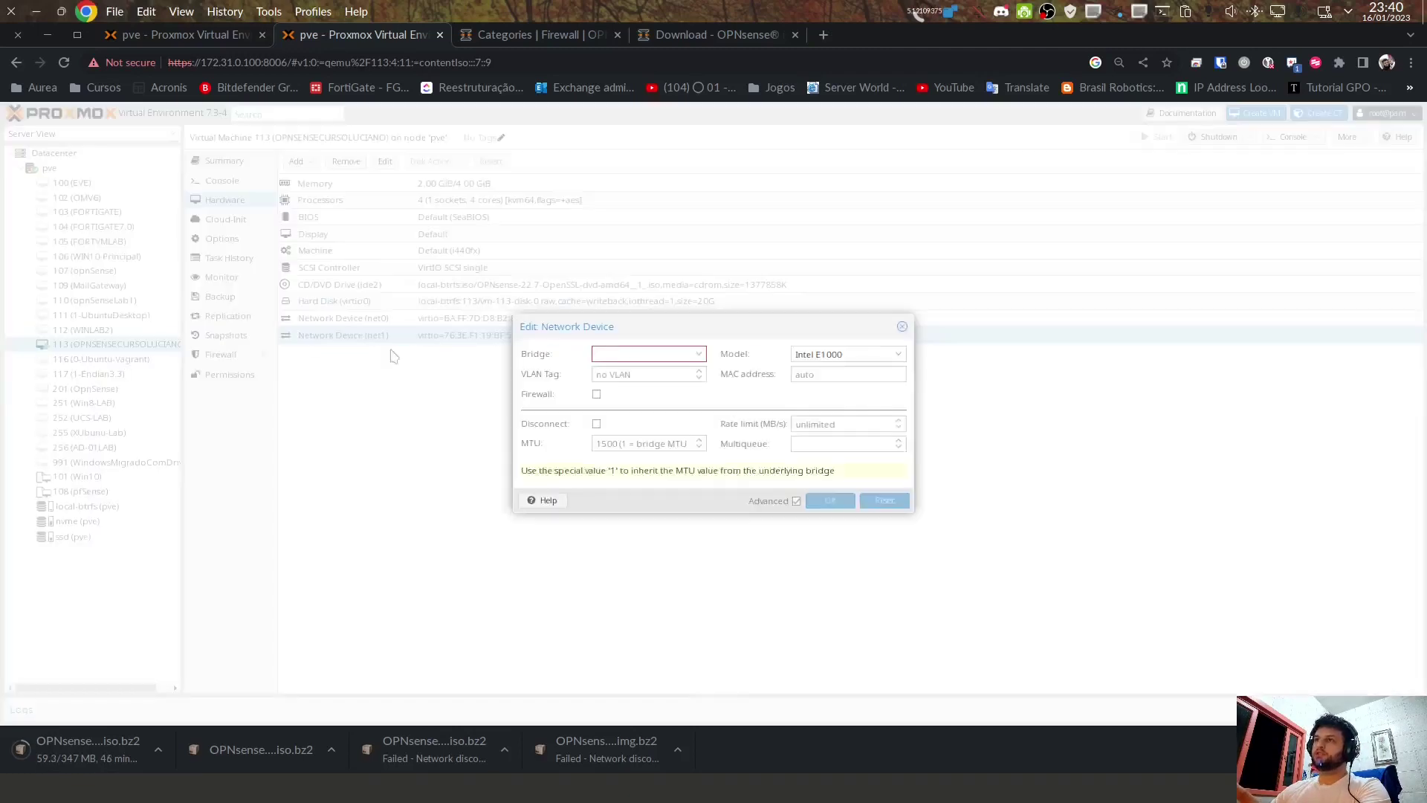
{"action": "left_click", "coordinate": [902, 327]}
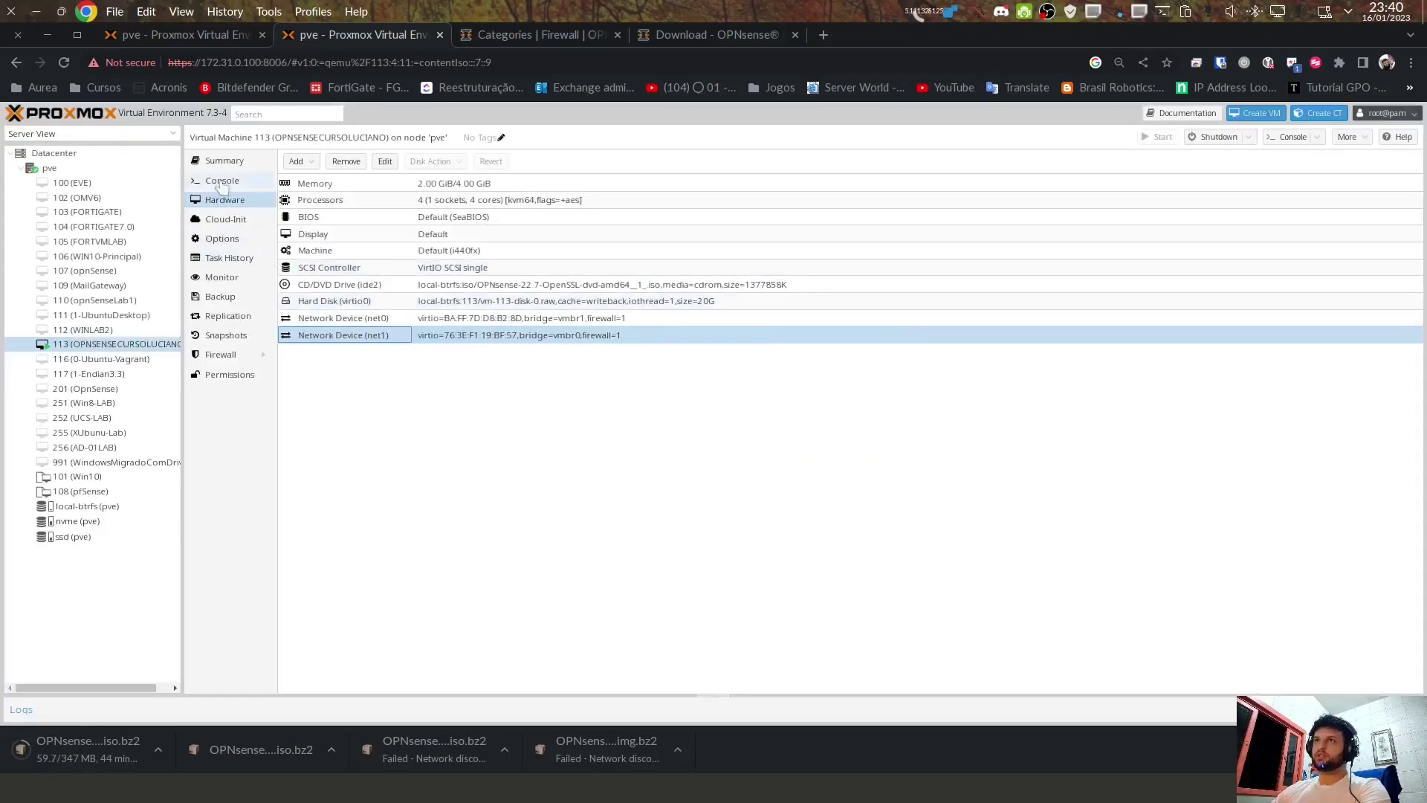
{"action": "left_click", "coordinate": [221, 181]}
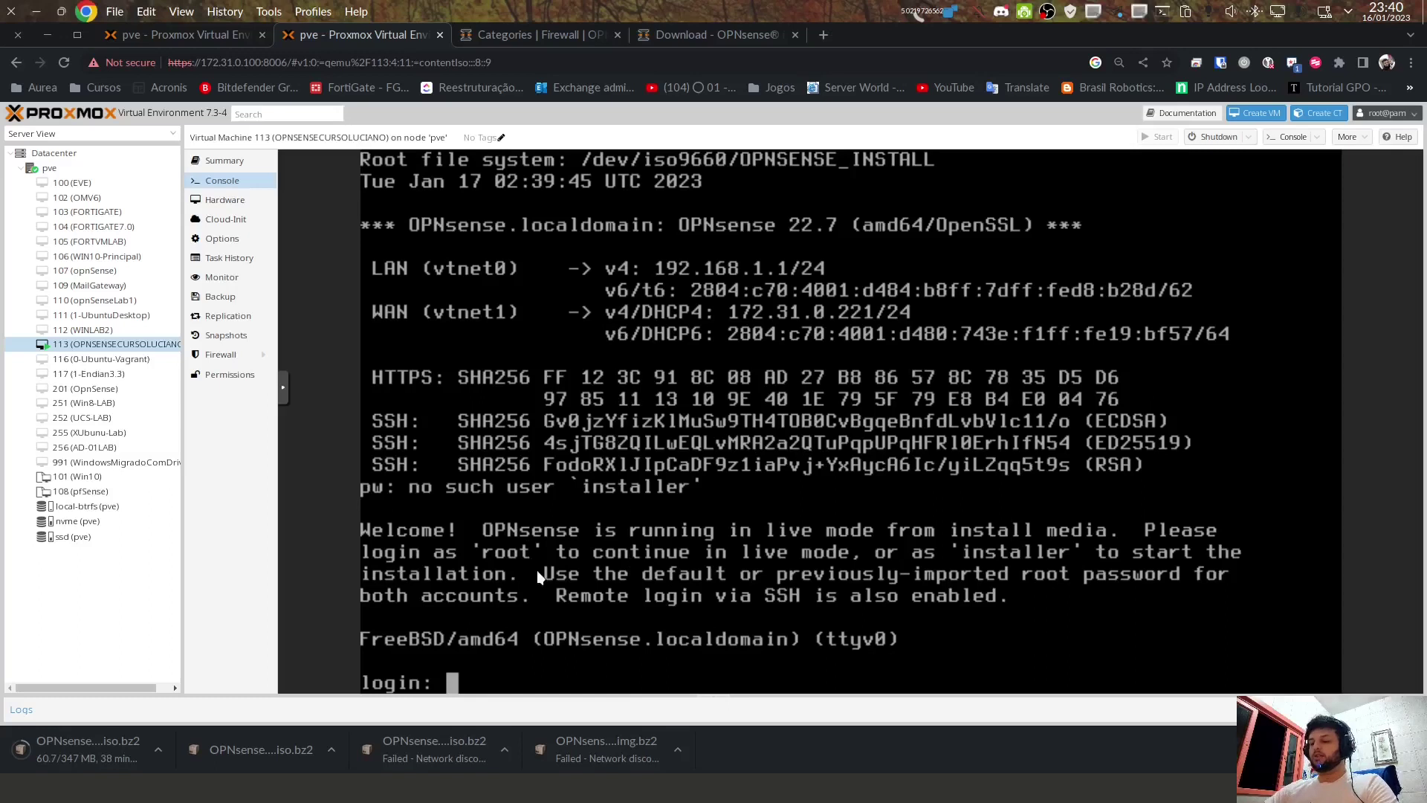
Step: Log in to the OPNsense live console as 'installer' and browse the keymap list
{"action": "type", "text": "installer"}
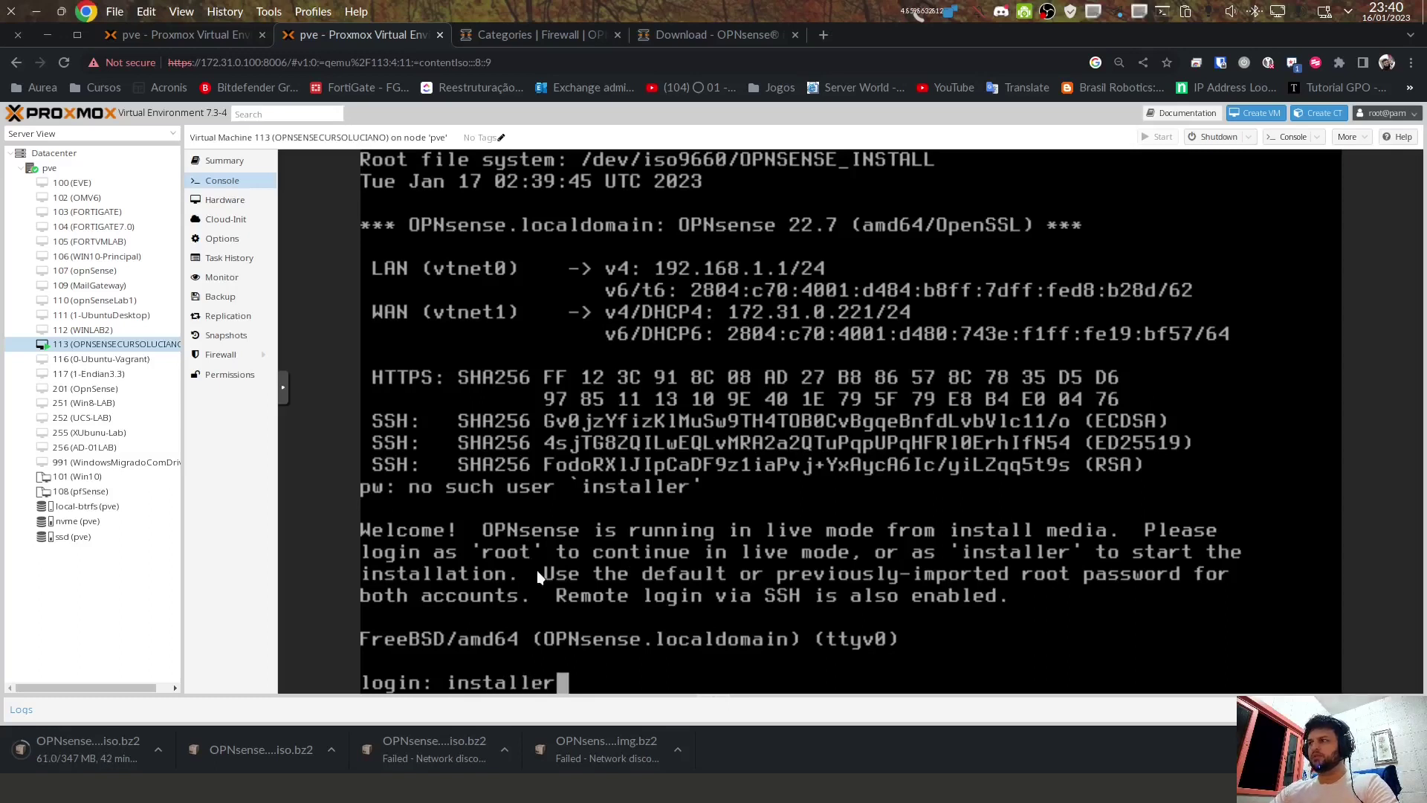
{"action": "key", "text": "Return"}
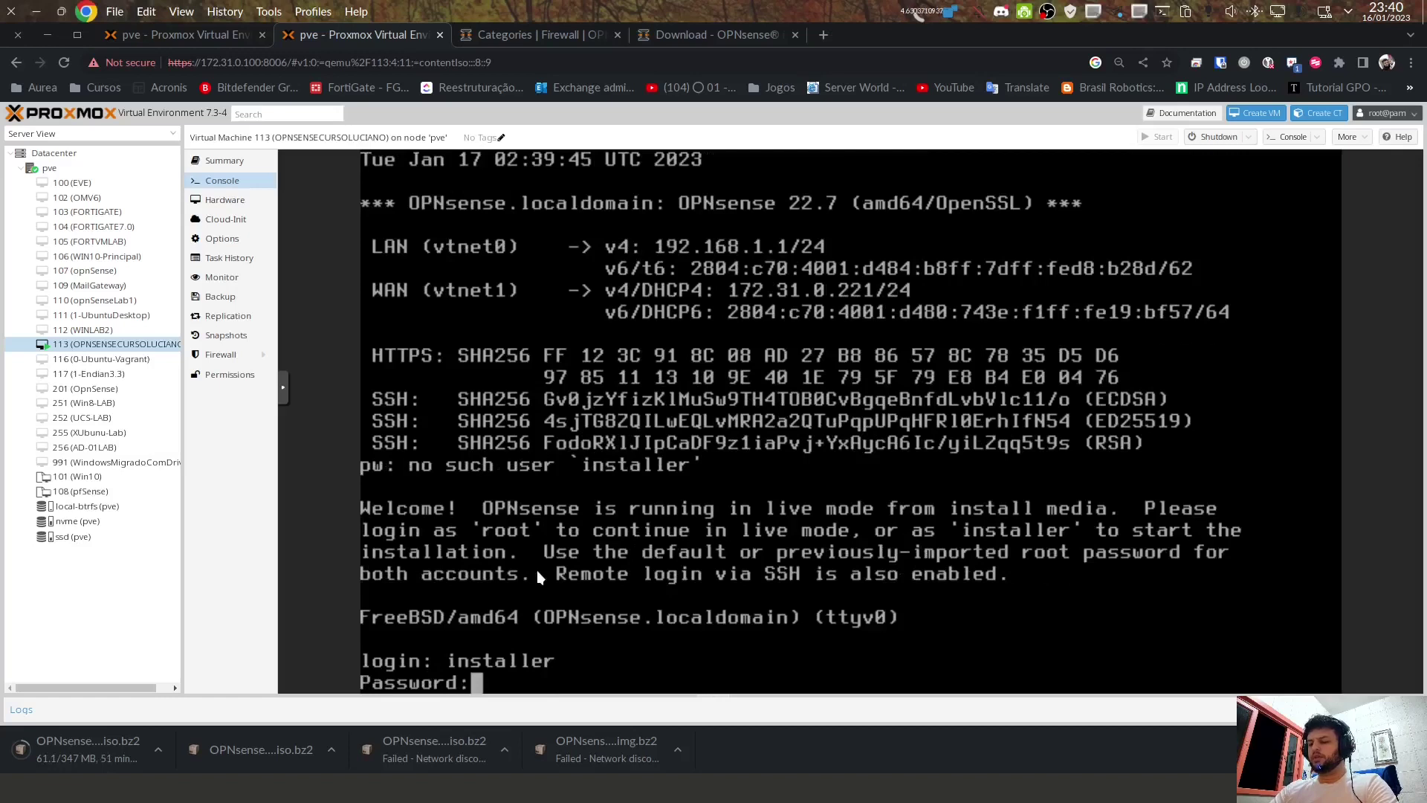
{"action": "key", "text": "Return"}
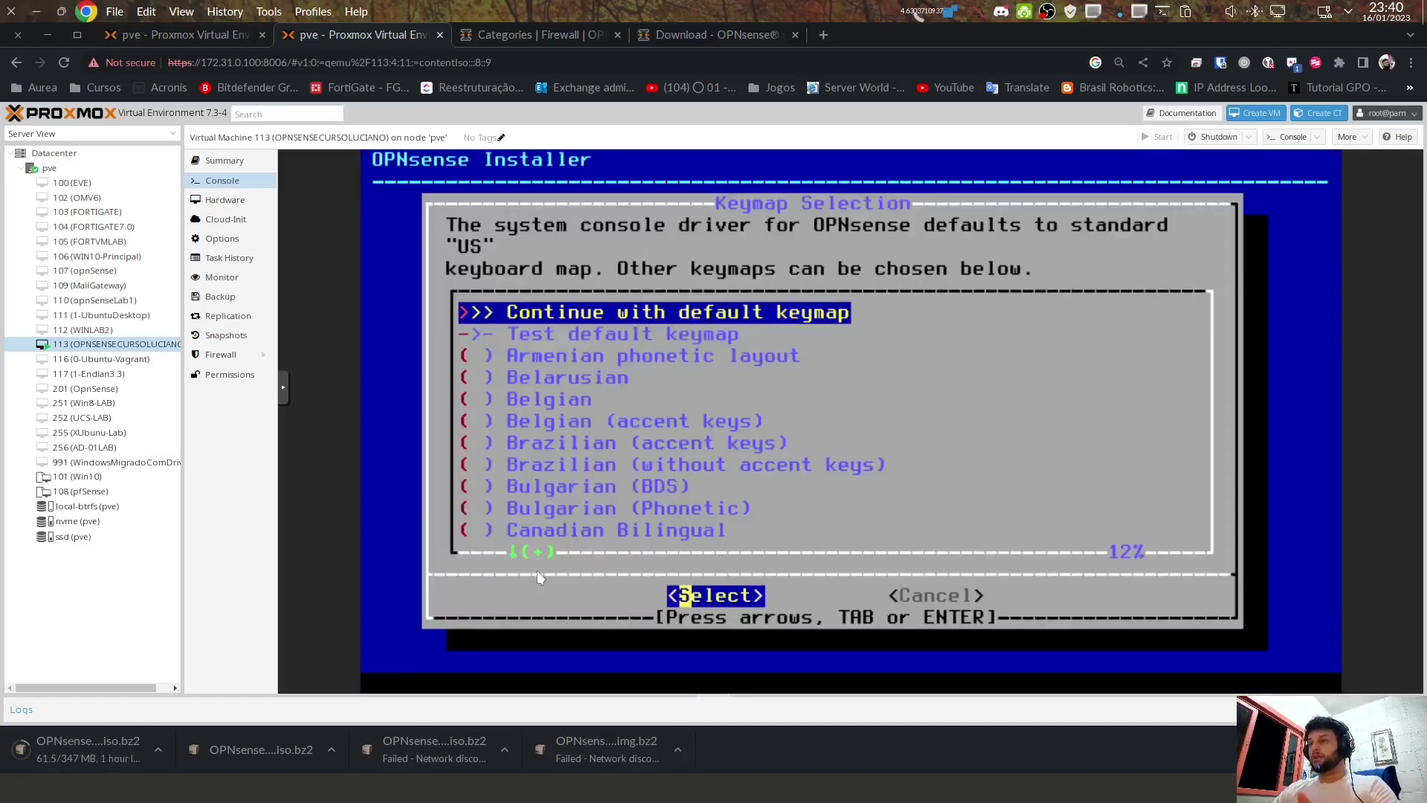
{"action": "key", "text": "Down"}
{"action": "key", "text": "Down"}
{"action": "key", "text": "Down"}
{"action": "key", "text": "Down"}
{"action": "key", "text": "Down"}
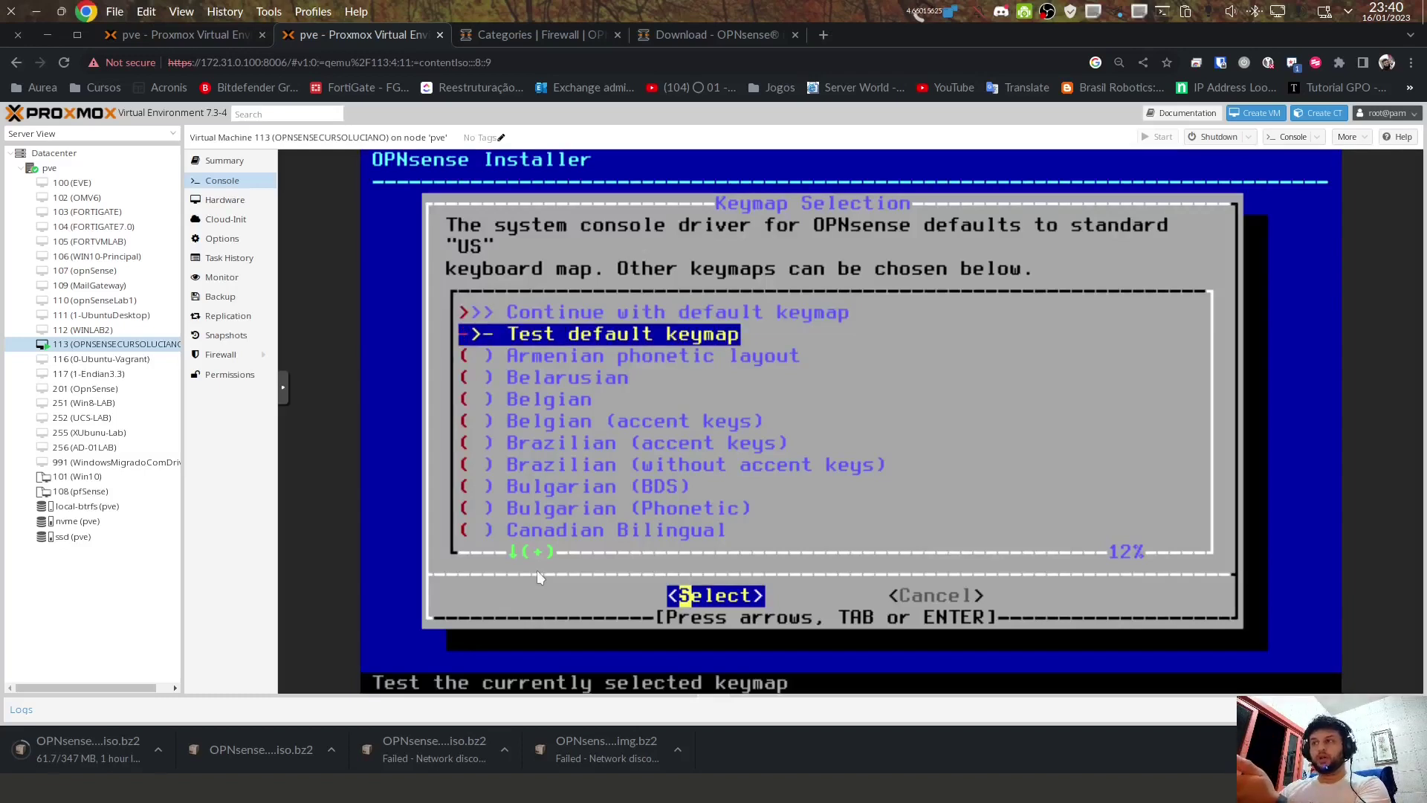
{"action": "key", "text": "Up"}
{"action": "key", "text": "Up"}
{"action": "key", "text": "Up"}
{"action": "key", "text": "Up"}
{"action": "key", "text": "Up"}
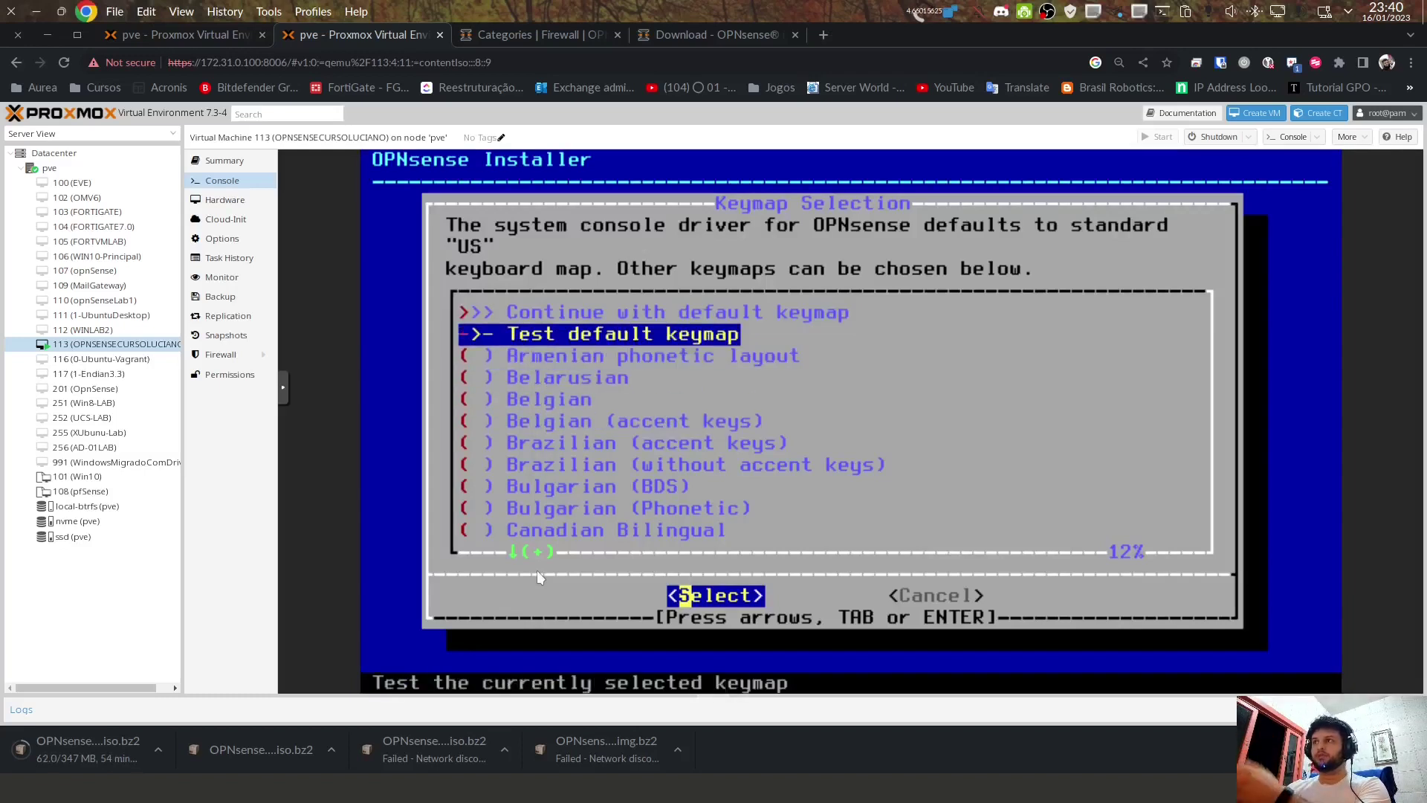
Step: Keep the default US keymap and choose Install (ZFS) over Install (UFS)
{"action": "key", "text": "Return"}
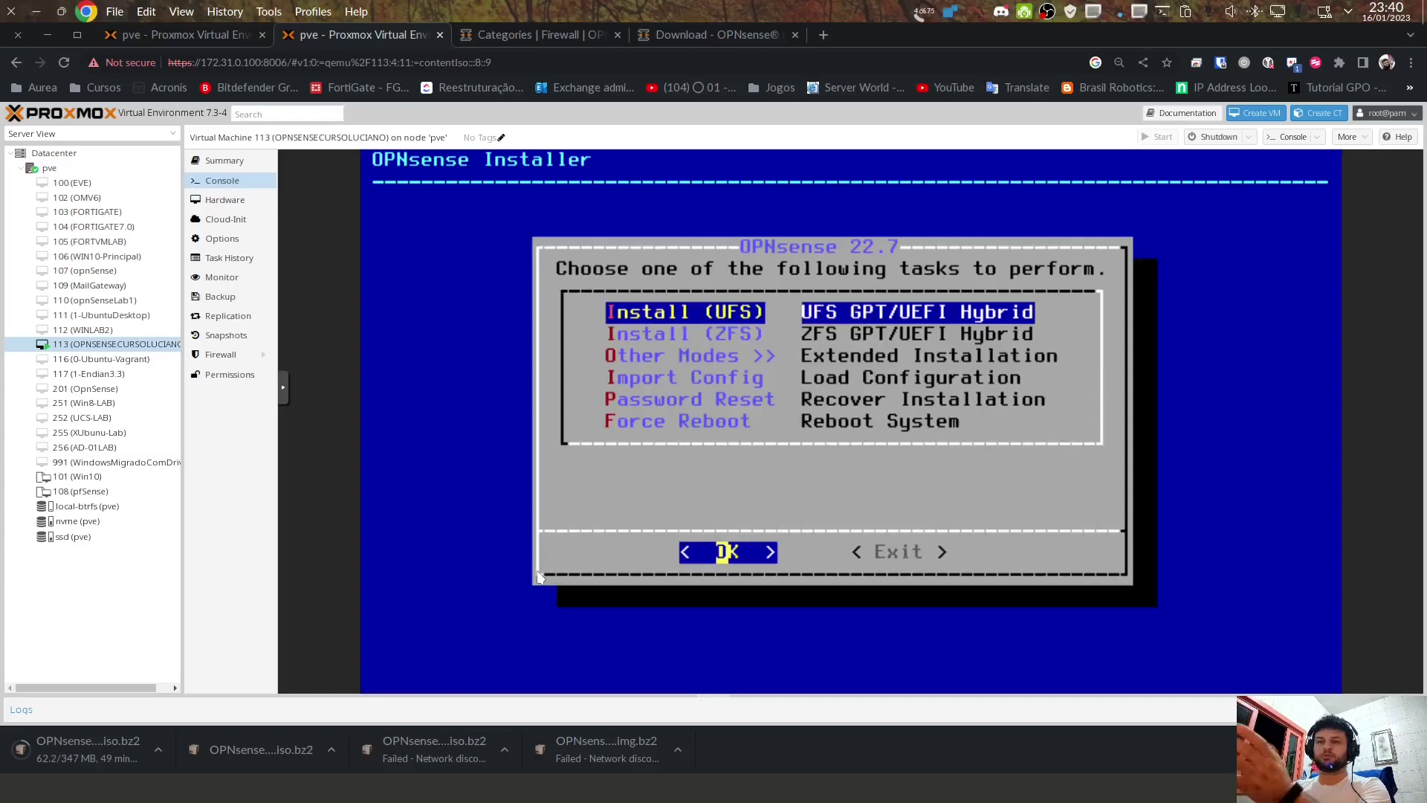
{"action": "key", "text": "Down"}
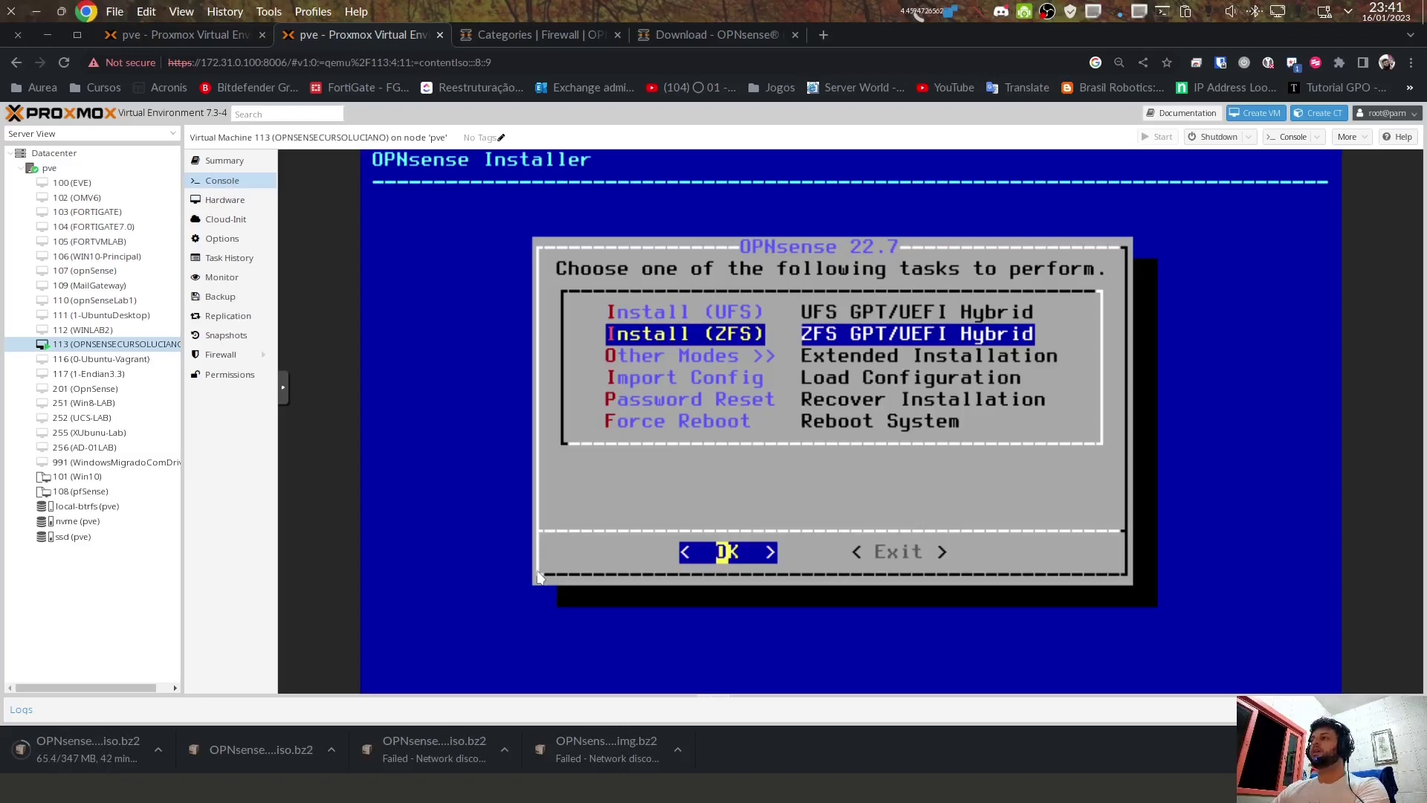
{"action": "key", "text": "Up"}
{"action": "key", "text": "Down"}
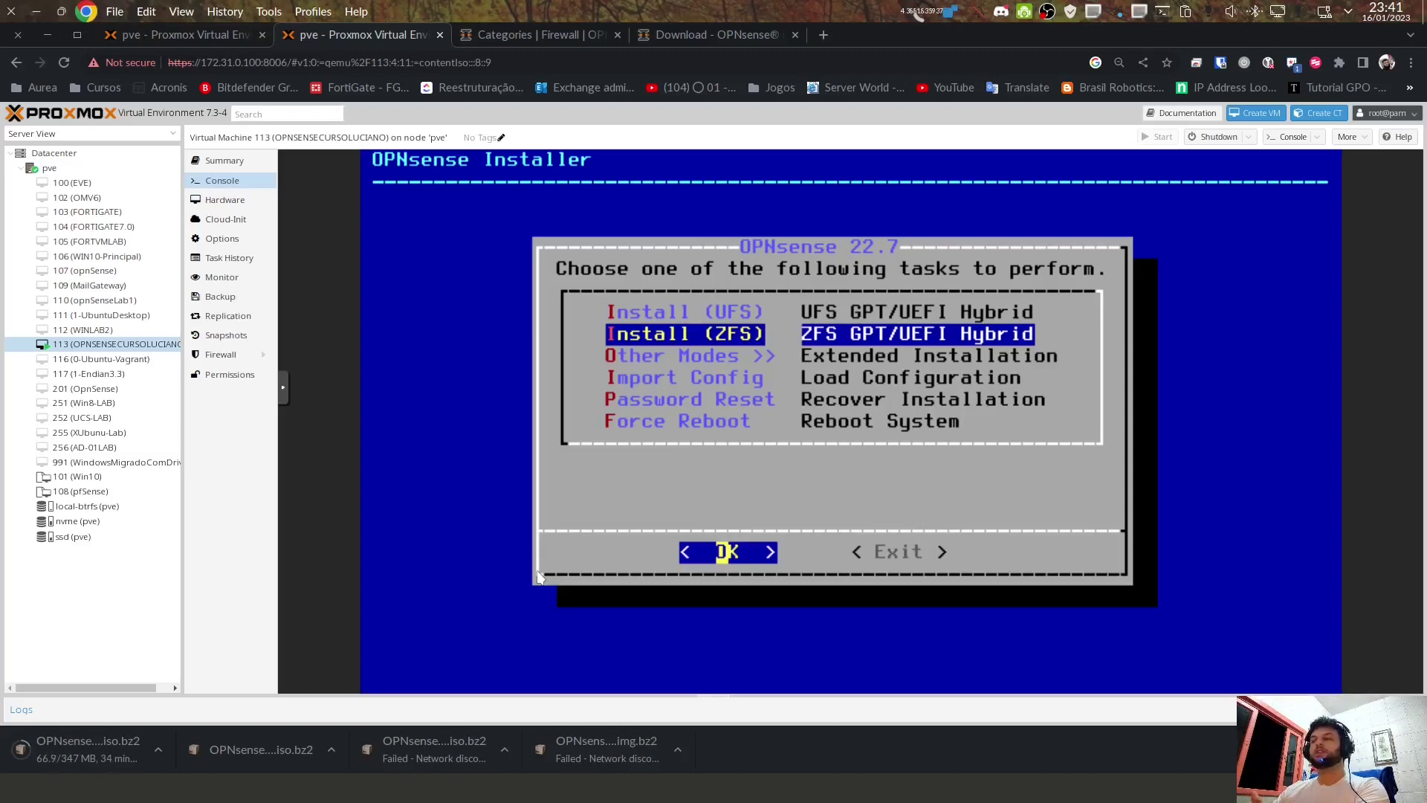
{"action": "key", "text": "Up"}
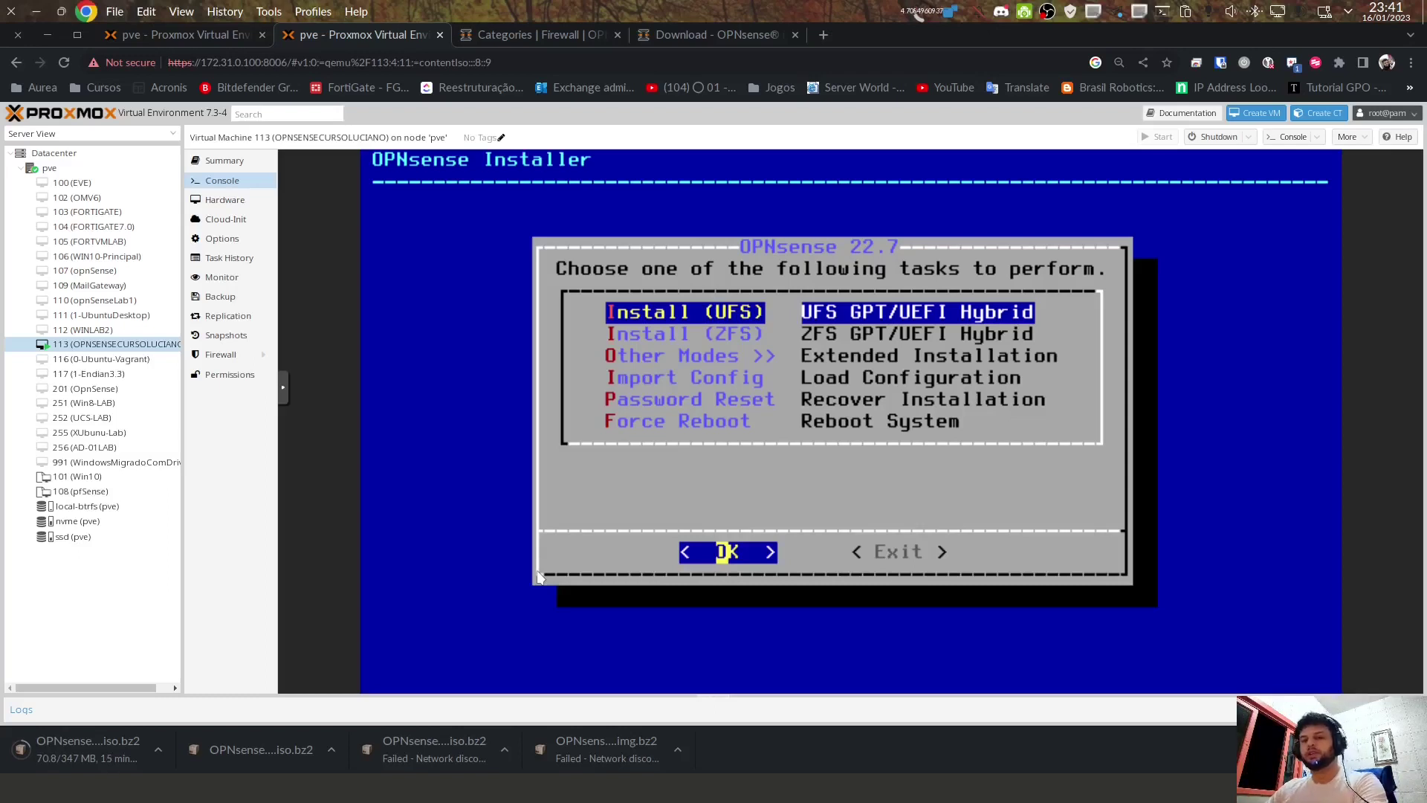
{"action": "key", "text": "Down"}
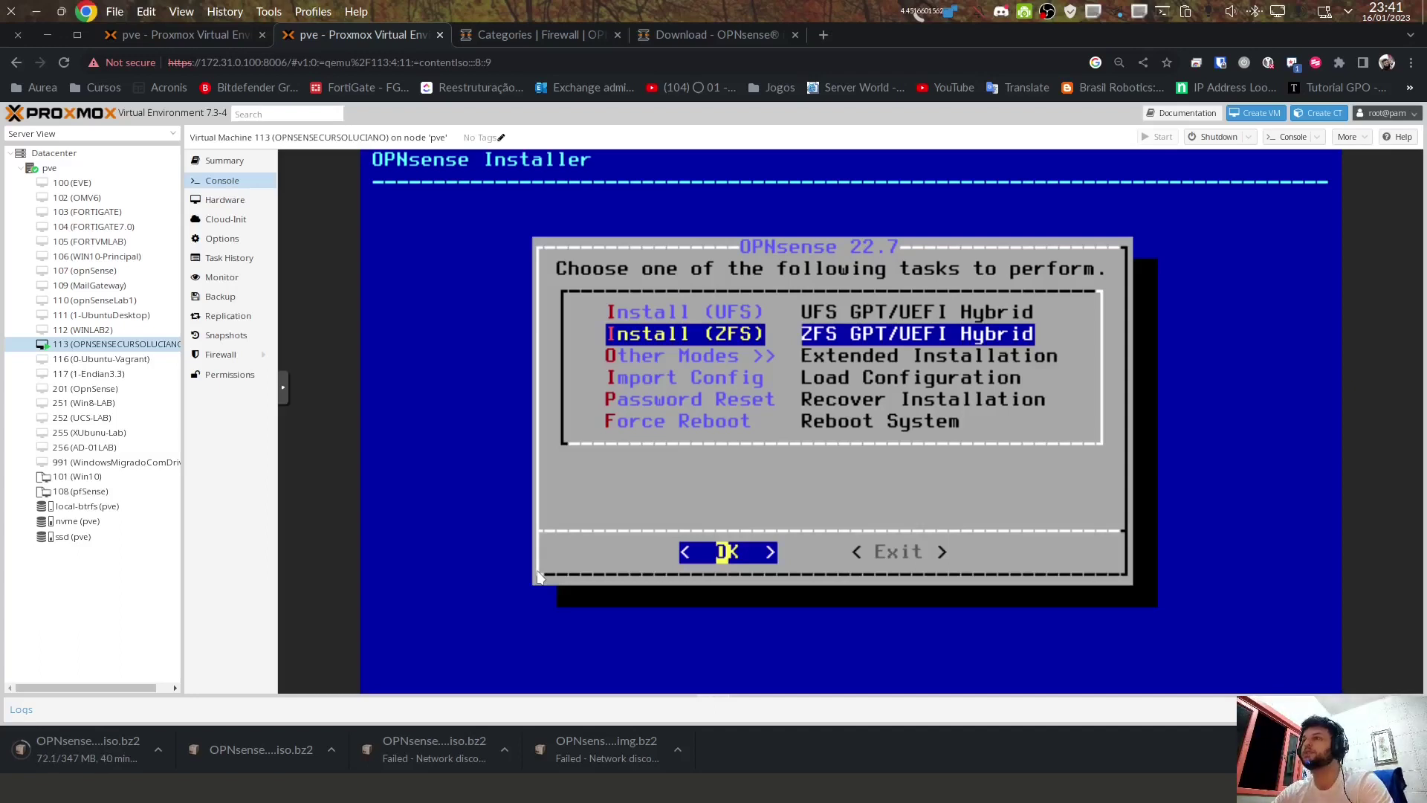
{"action": "key", "text": "Return"}
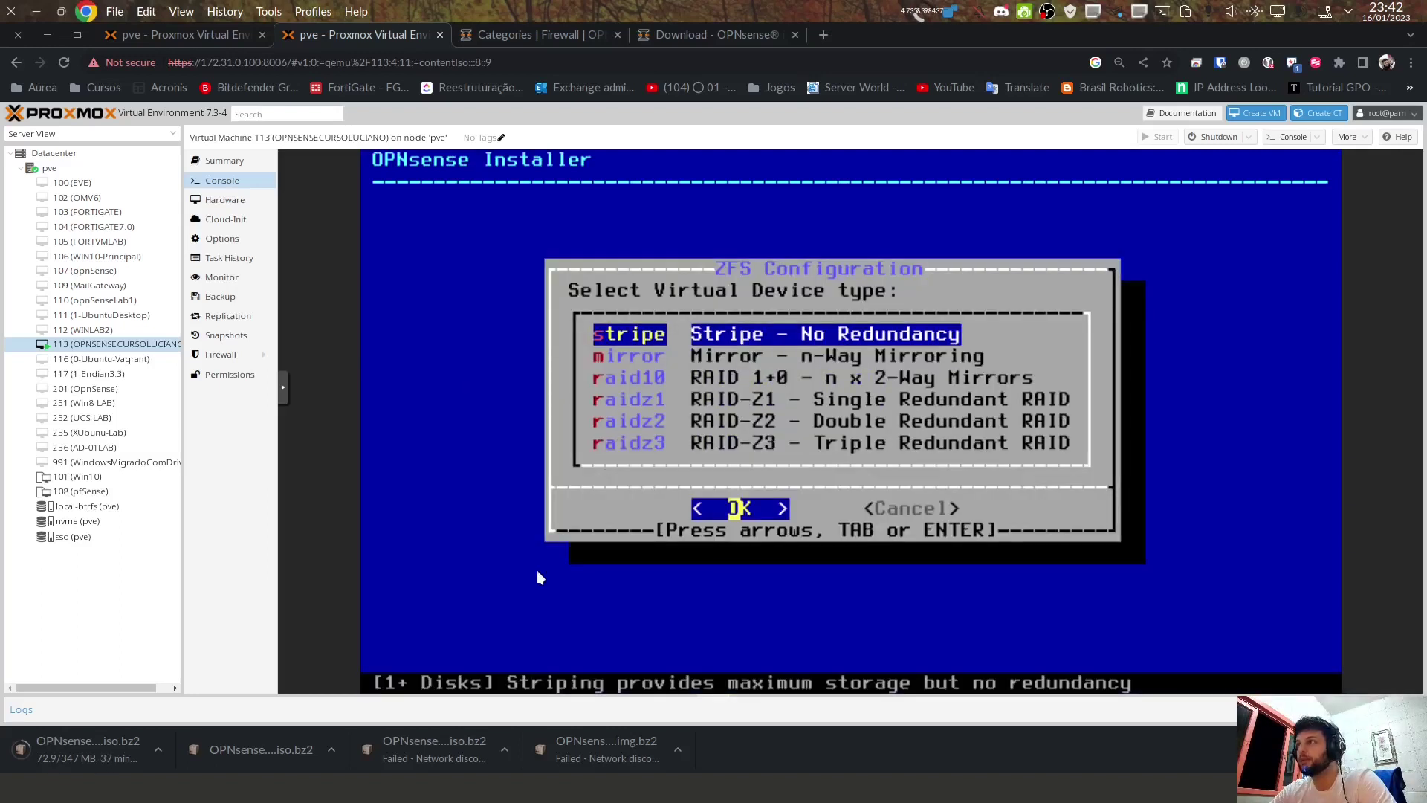
Step: Choose the stripe ZFS virtual device layout
{"action": "key", "text": "Down"}
{"action": "key", "text": "Up"}
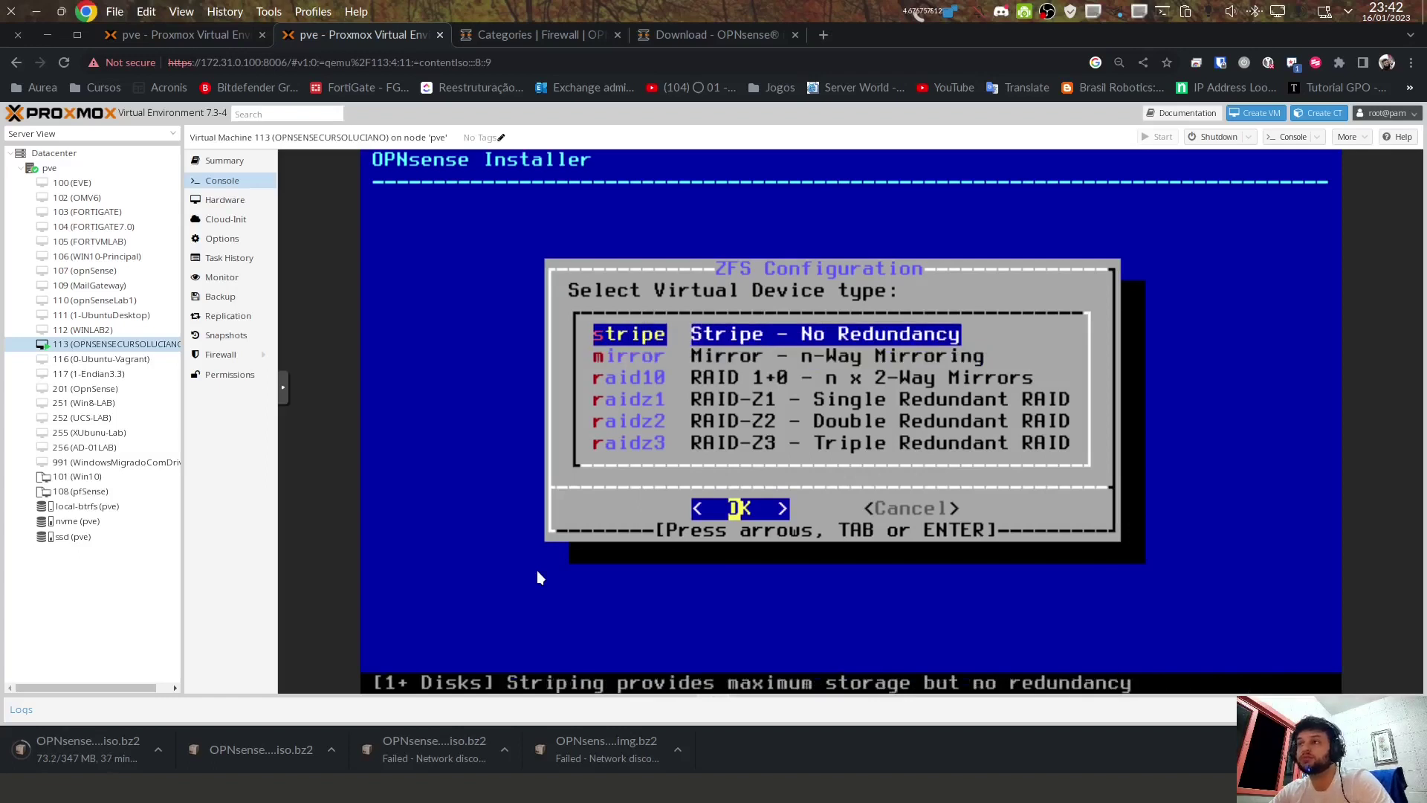
{"action": "key", "text": "Down"}
{"action": "key", "text": "Down"}
{"action": "key", "text": "Down"}
{"action": "key", "text": "Down"}
{"action": "key", "text": "Down"}
{"action": "key", "text": "Up"}
{"action": "key", "text": "Up"}
{"action": "key", "text": "Up"}
{"action": "key", "text": "Up"}
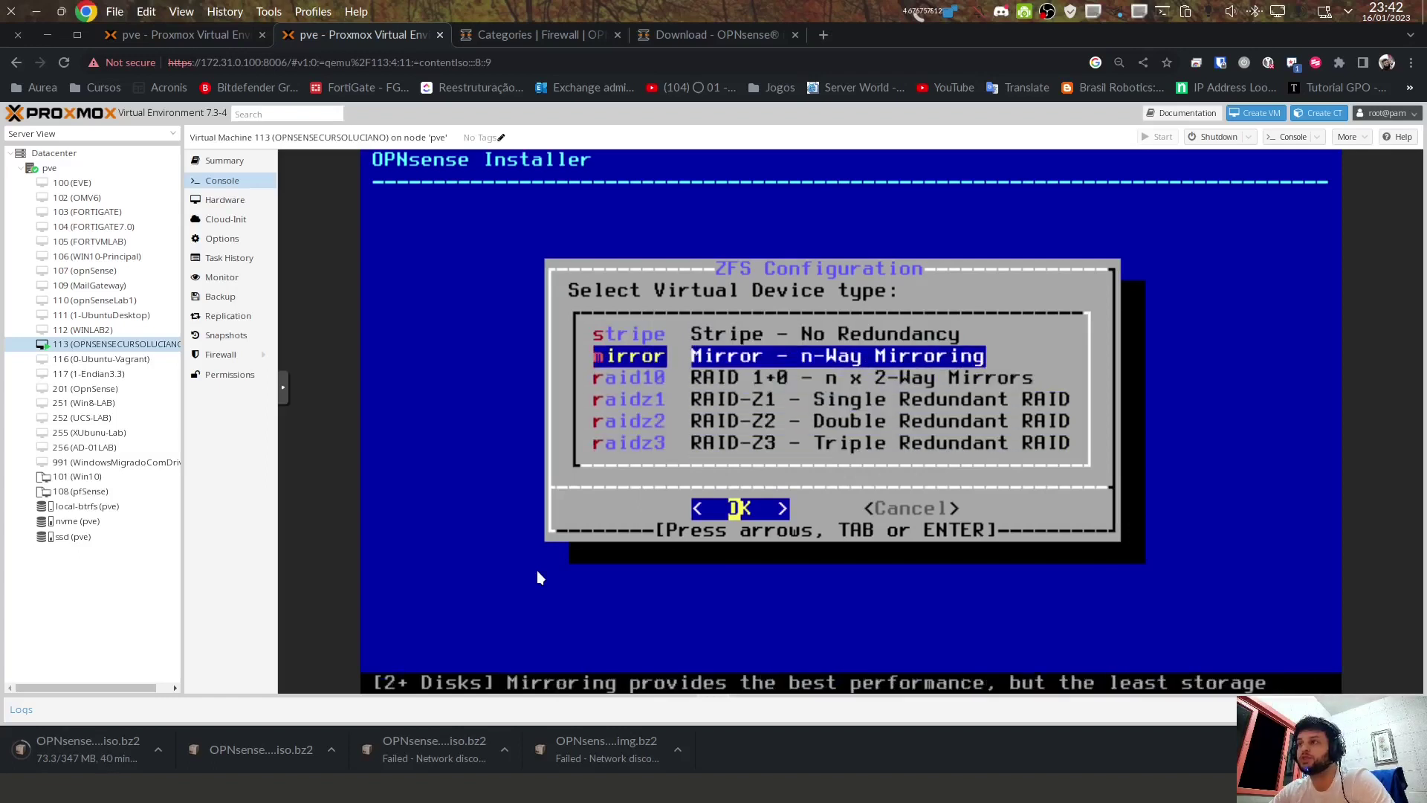
{"action": "key", "text": "Up"}
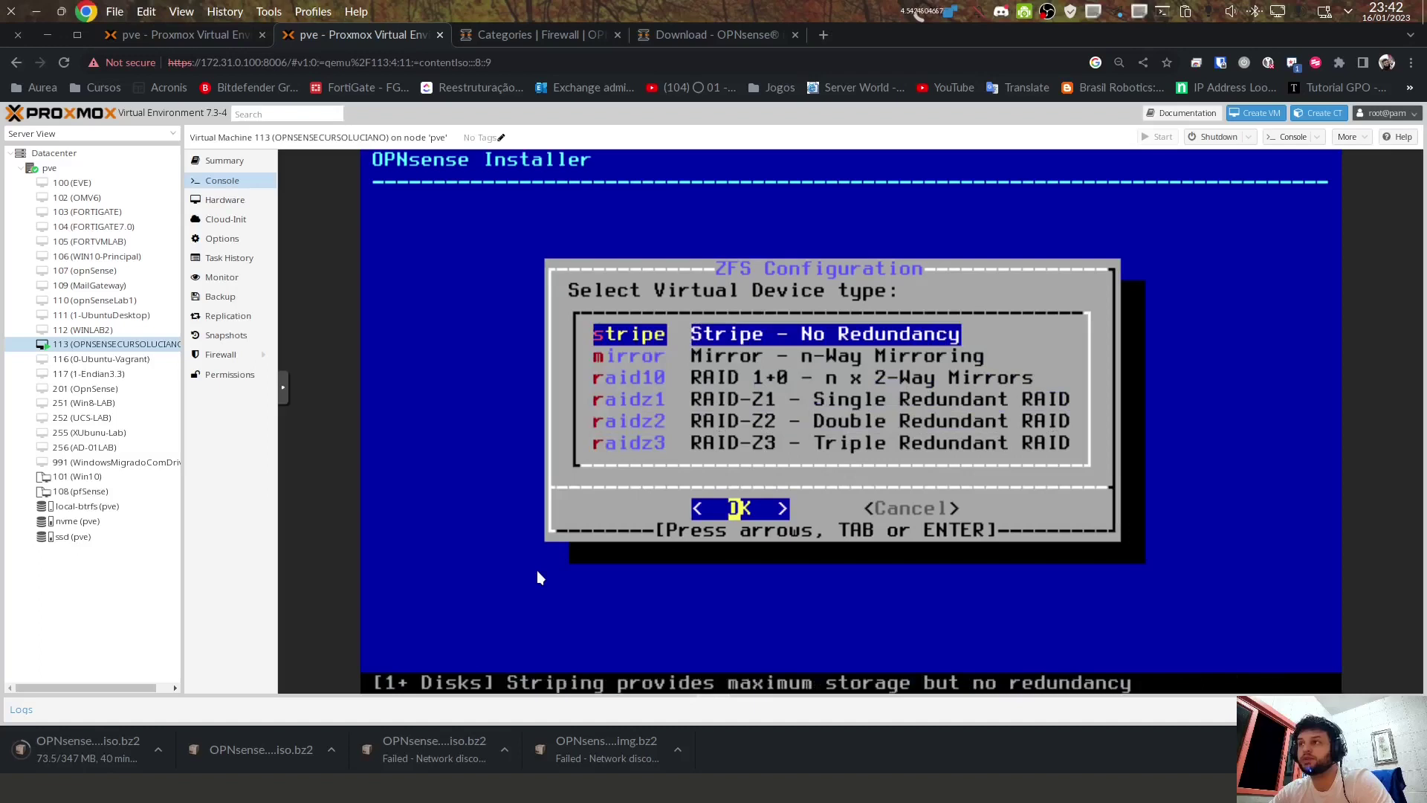
{"action": "key", "text": "Return"}
Step: Install onto disk vtbd0, confirm wiping it, and choose Root Password in Final Configuration
{"action": "key", "text": "space"}
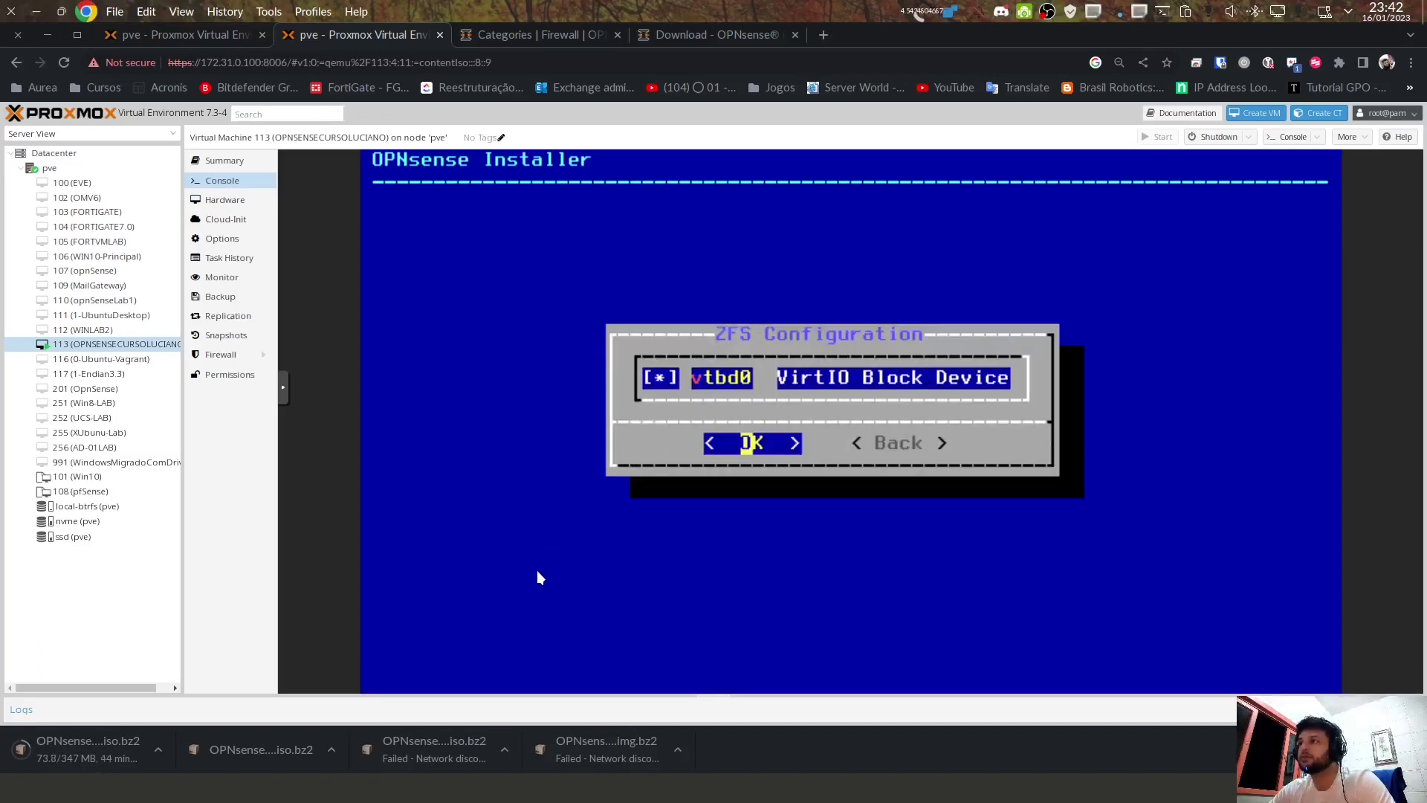
{"action": "key", "text": "Return"}
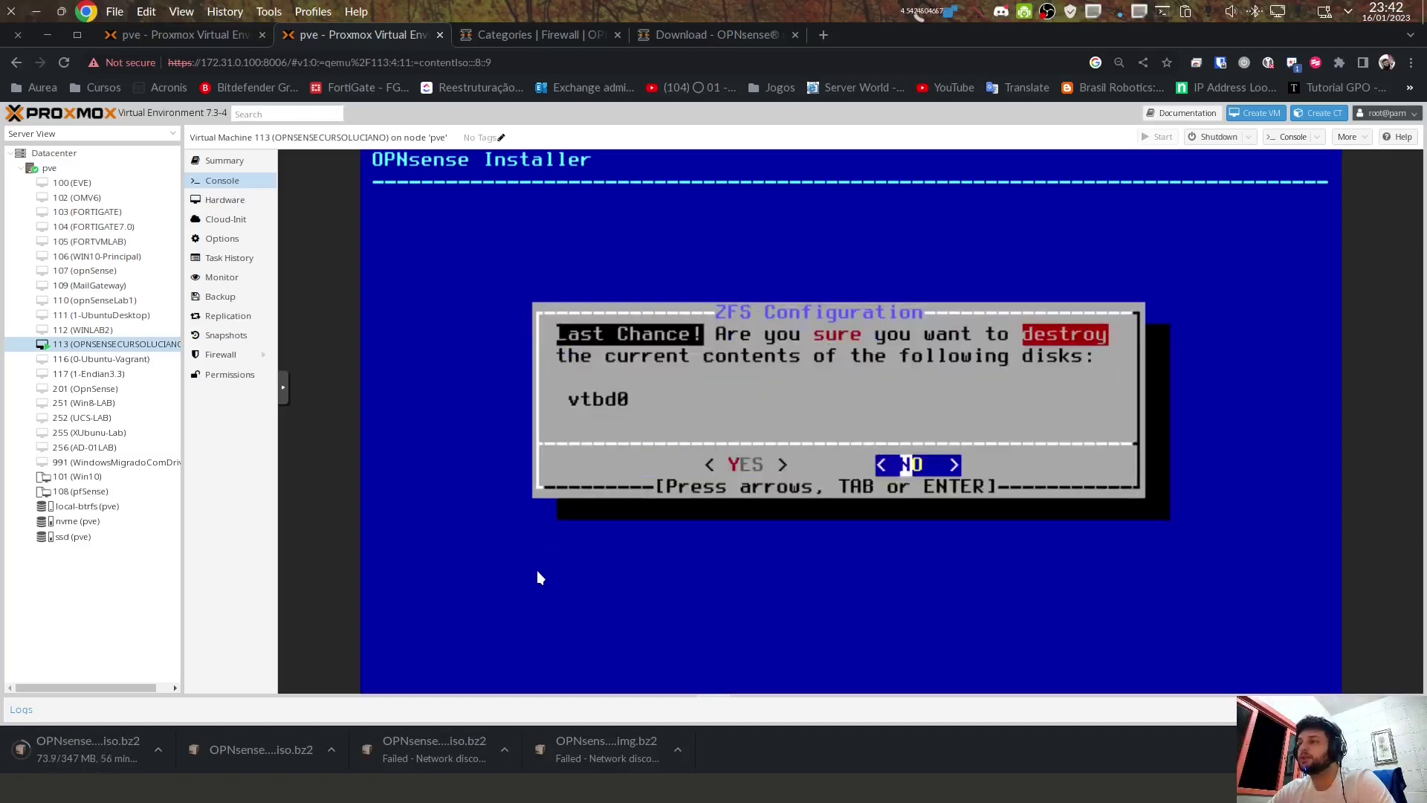
{"action": "key", "text": "Left"}
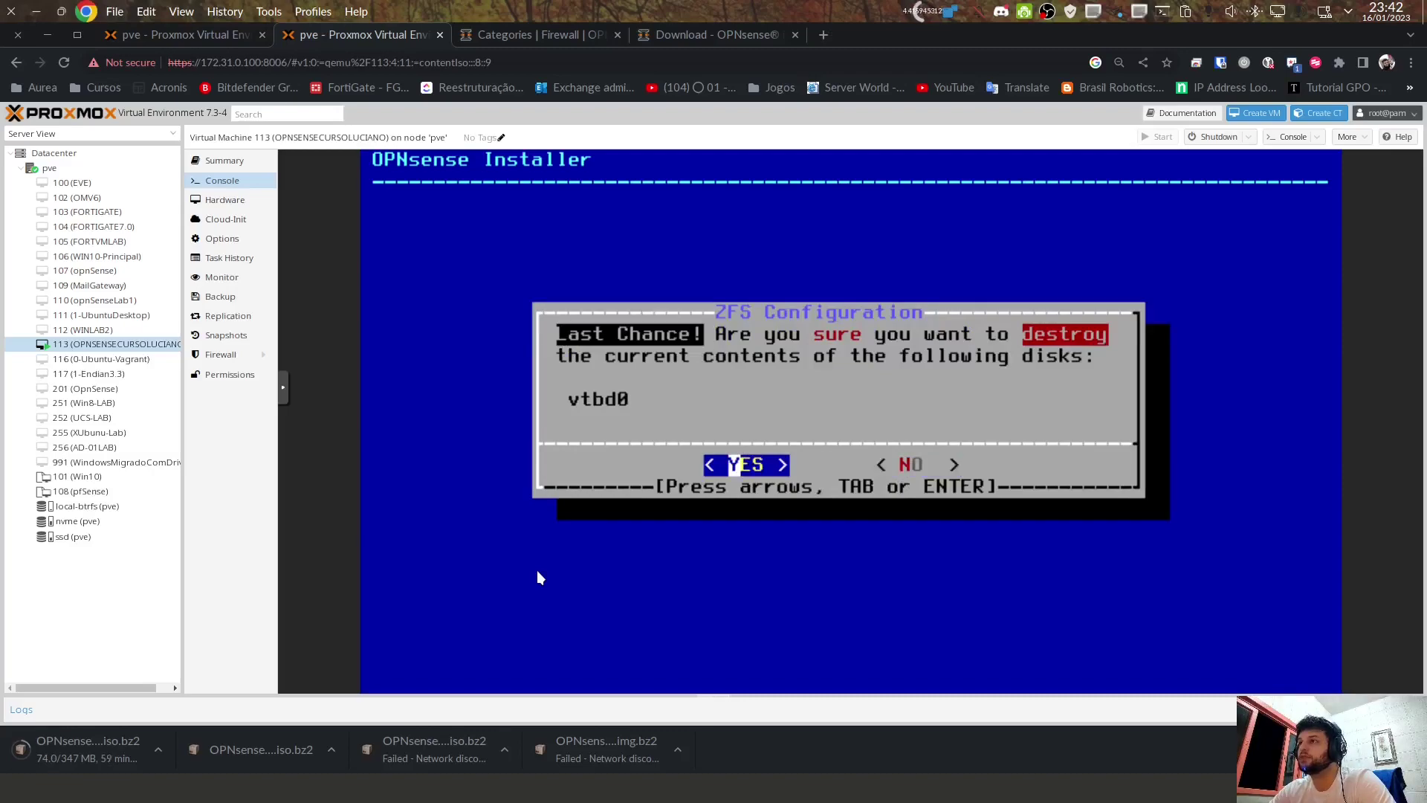
{"action": "key", "text": "Return"}
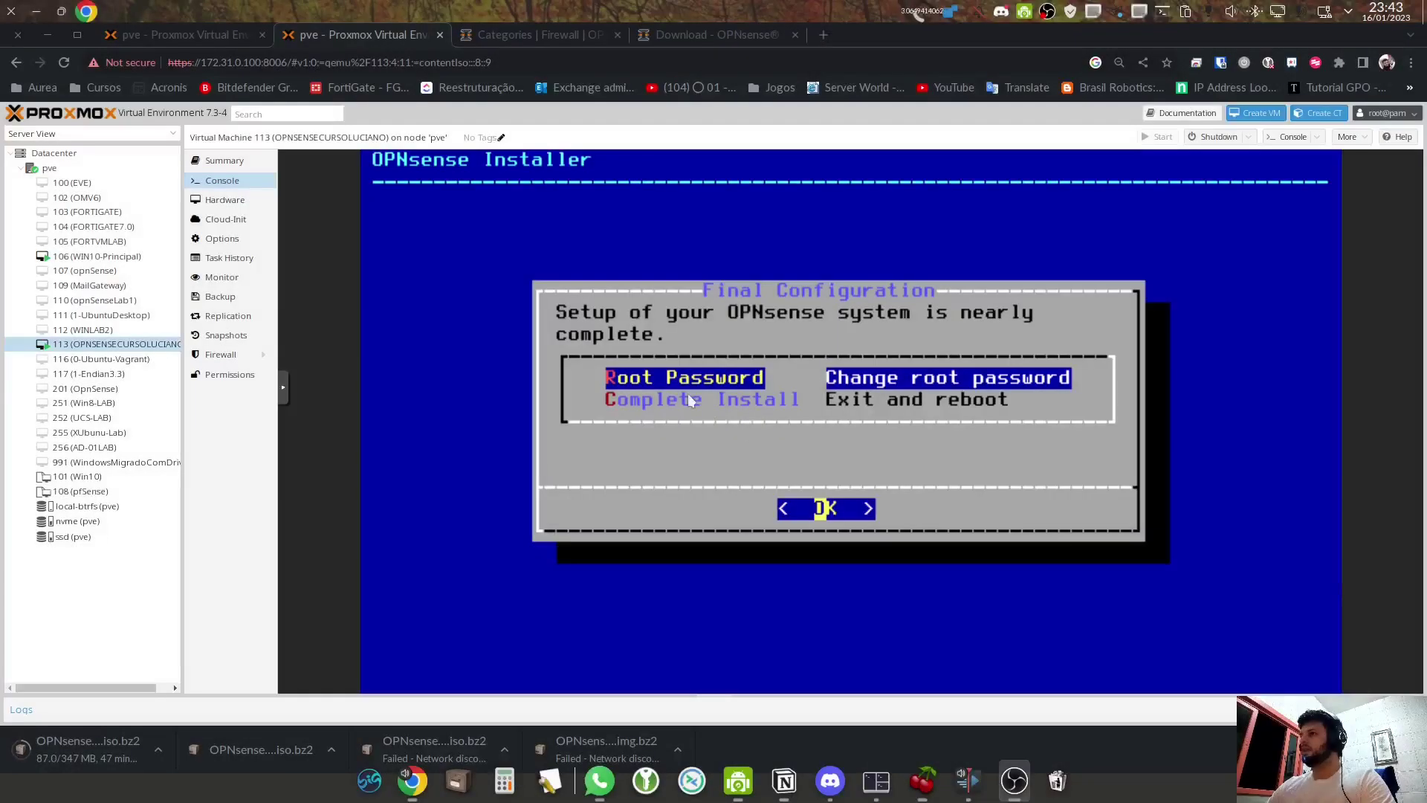
{"action": "key", "text": "Down"}
{"action": "key", "text": "Up"}
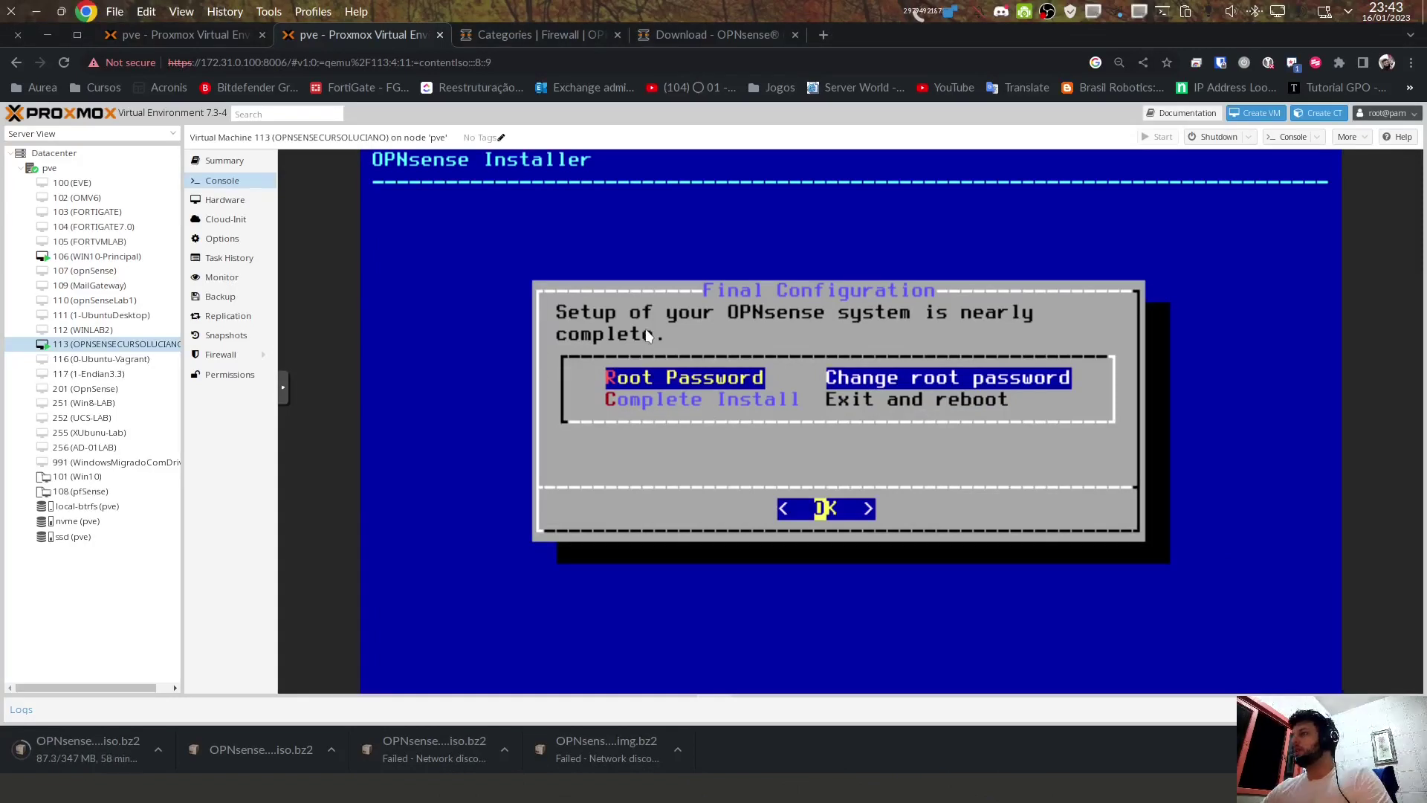
{"action": "key", "text": "Return"}
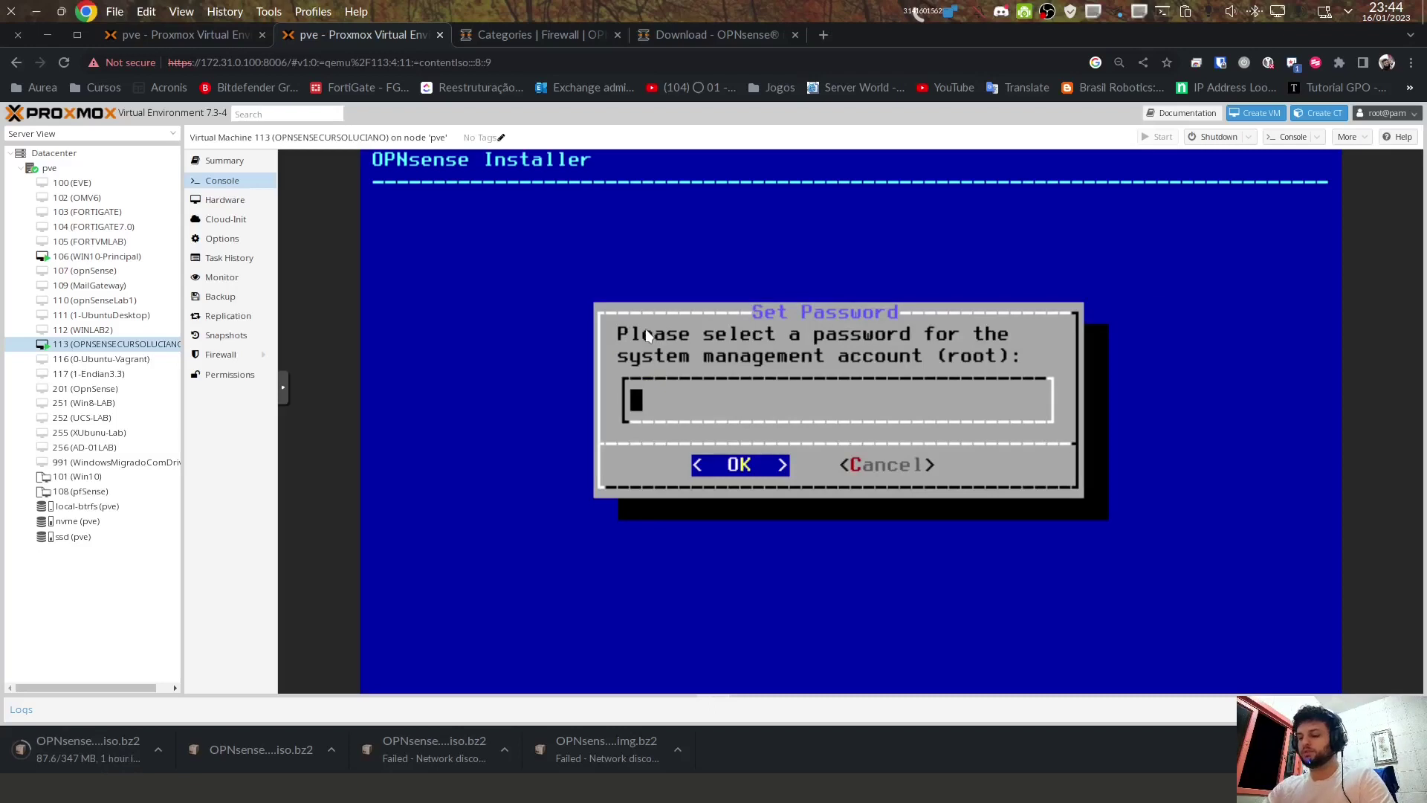
Step: Enter and confirm a new root password, then choose Complete Install to reboot
{"action": "type", "text": "1234"}
{"action": "key", "text": "Return"}
{"action": "type", "text": "1234"}
{"action": "key", "text": "Return"}
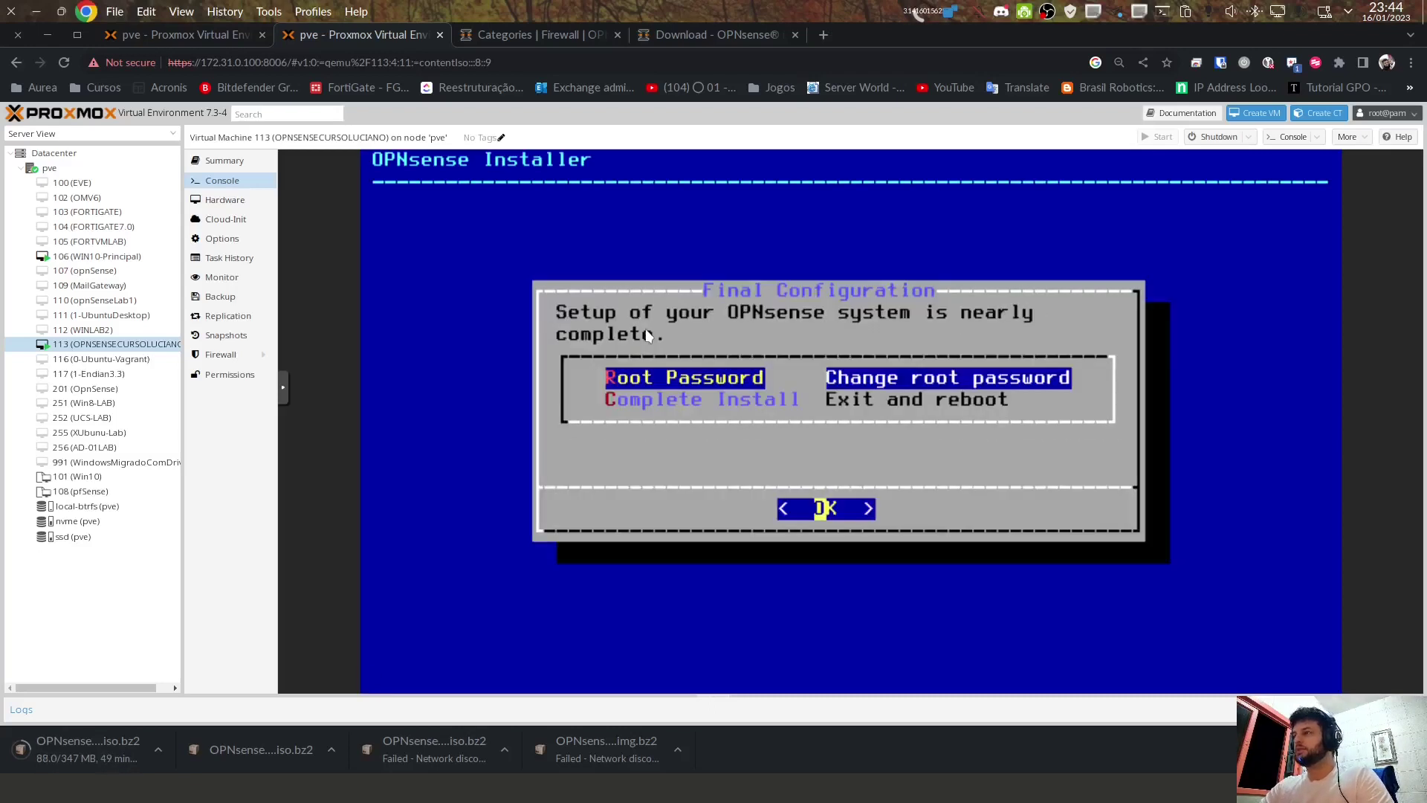
{"action": "key", "text": "Down"}
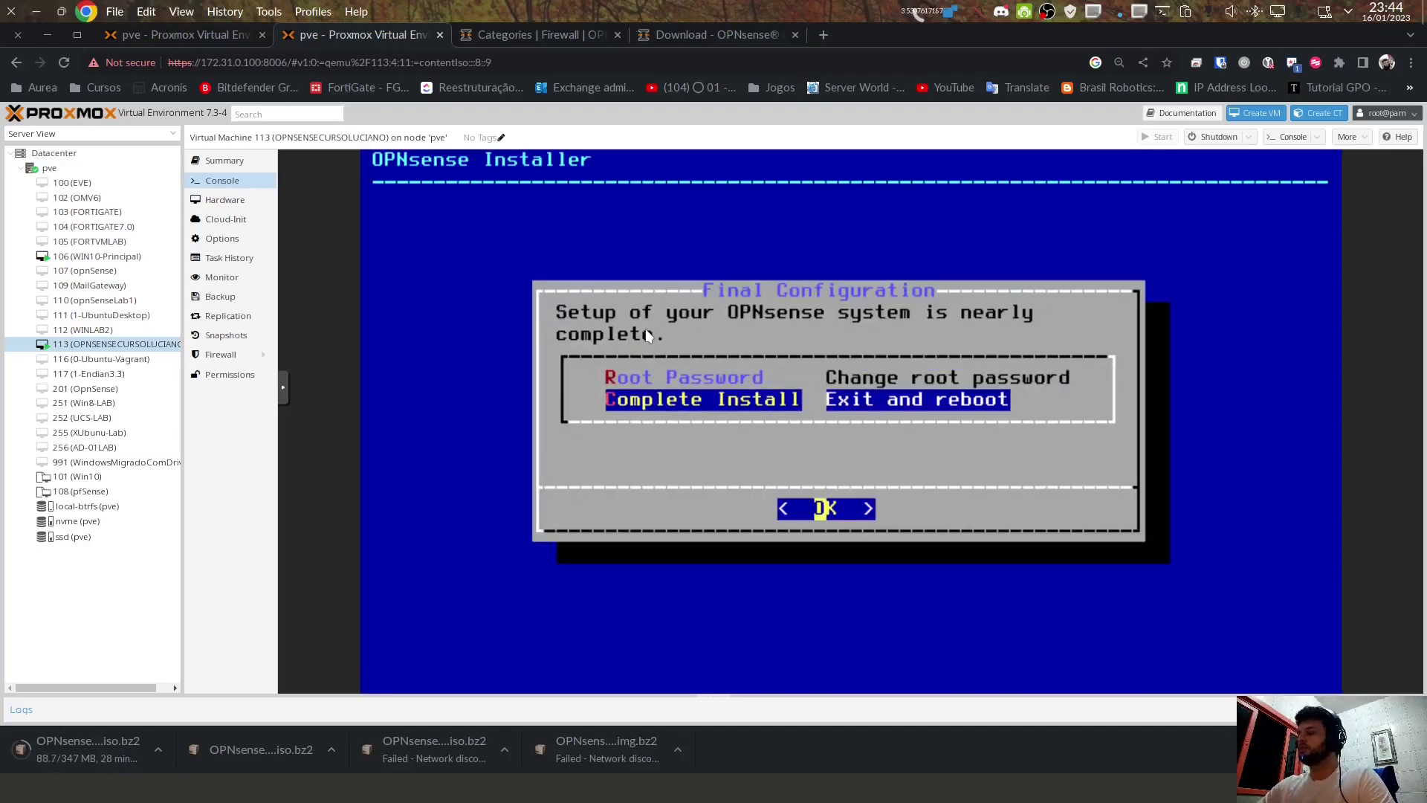
{"action": "key", "text": "Return"}
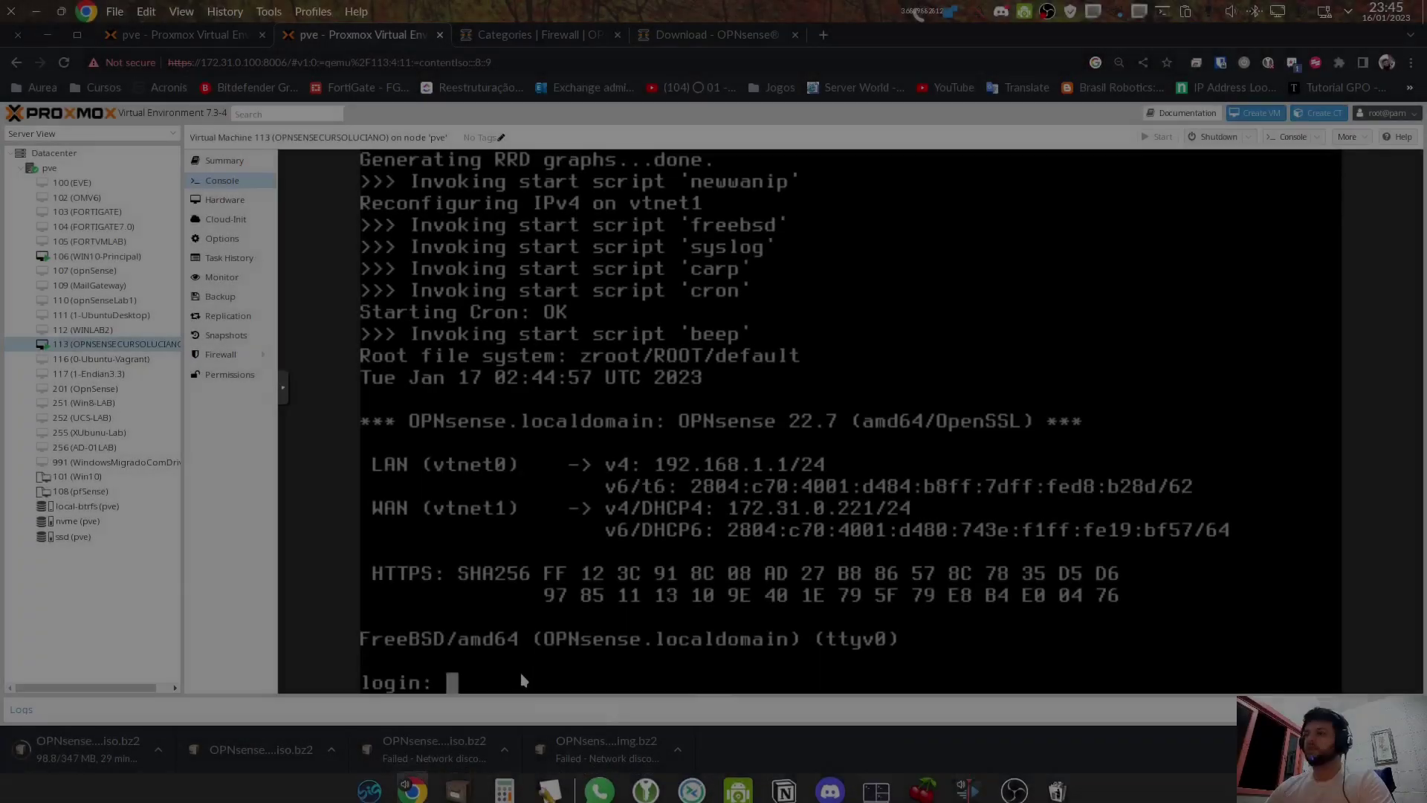
Step: Log in to OPNsense as root with its password, then view VM 106 (WIN10-Principal)'s hardware
{"action": "type", "text": "root"}
{"action": "key", "text": "Return"}
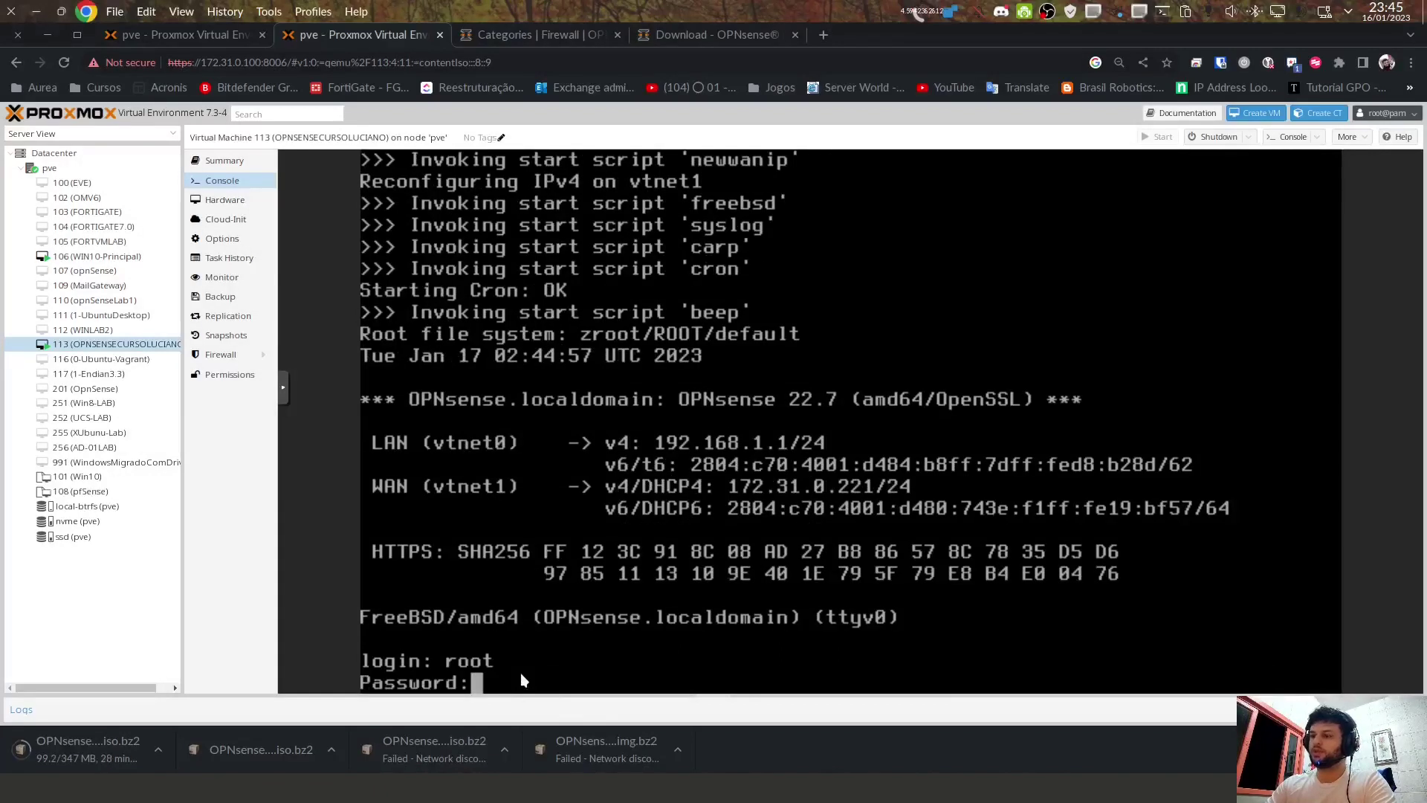
{"action": "type", "text": "opnsense"}
{"action": "key", "text": "Return"}
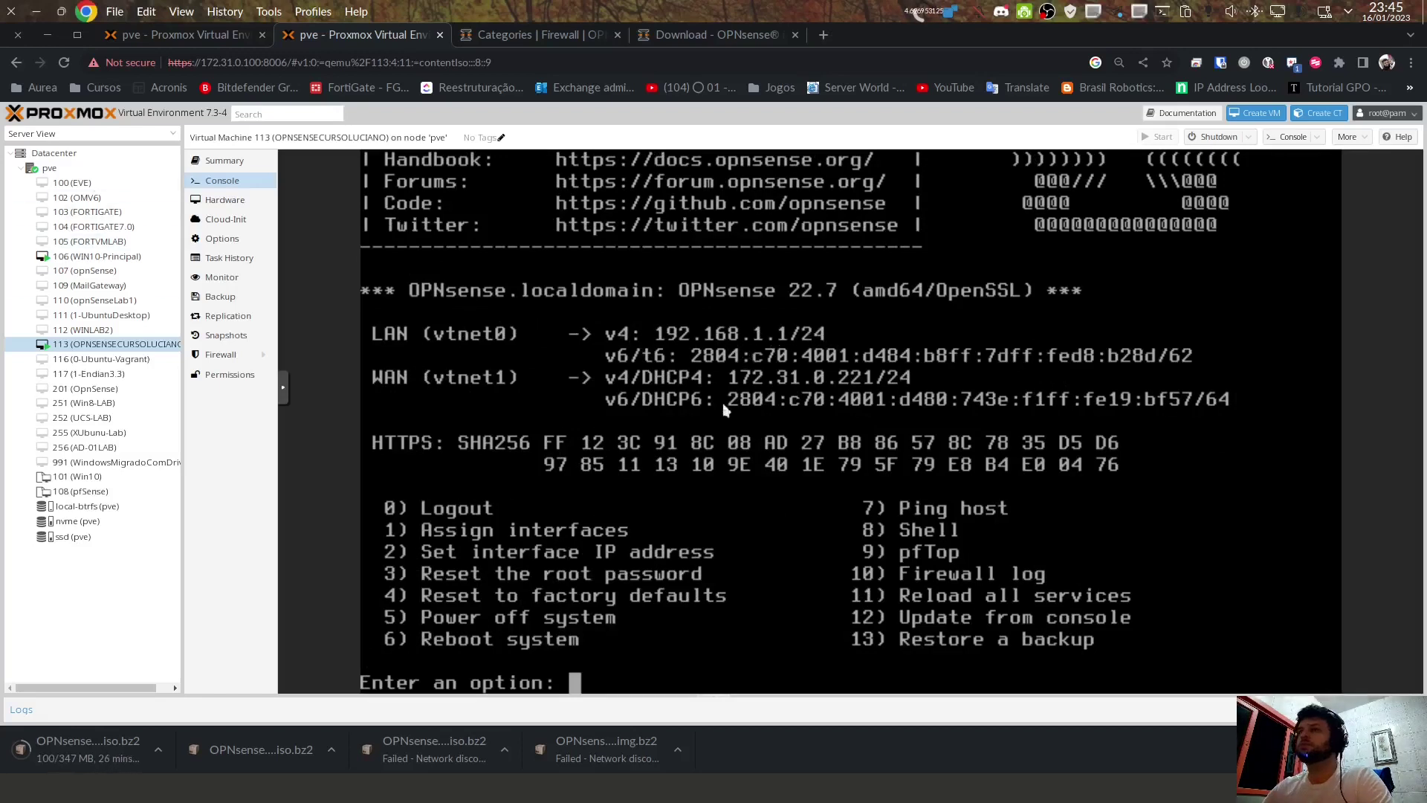
{"action": "left_click", "coordinate": [131, 260]}
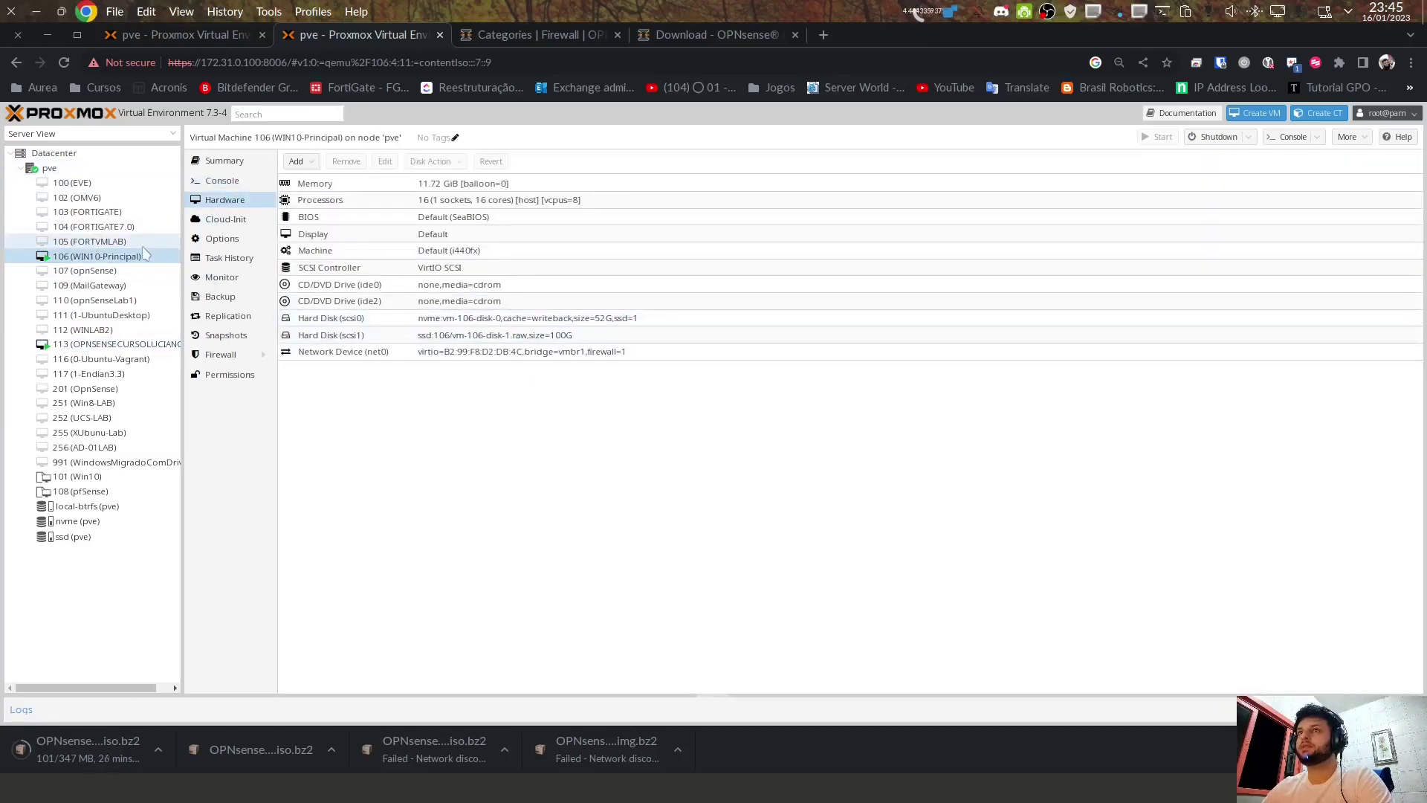
Step: Leave VM 106's network device on bridge vmbr1 and open the VM's console
{"action": "double_click", "coordinate": [346, 351]}
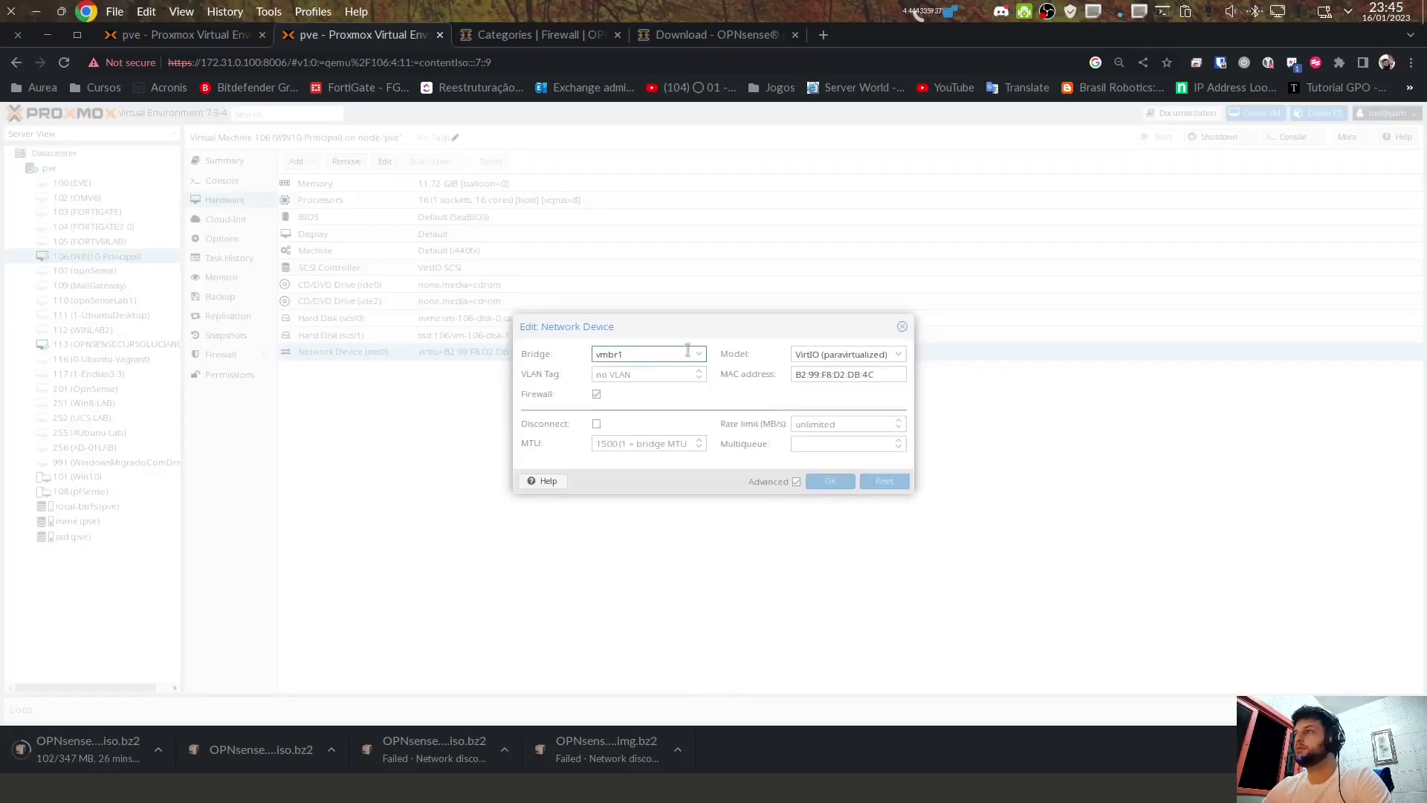
{"action": "left_click", "coordinate": [687, 352]}
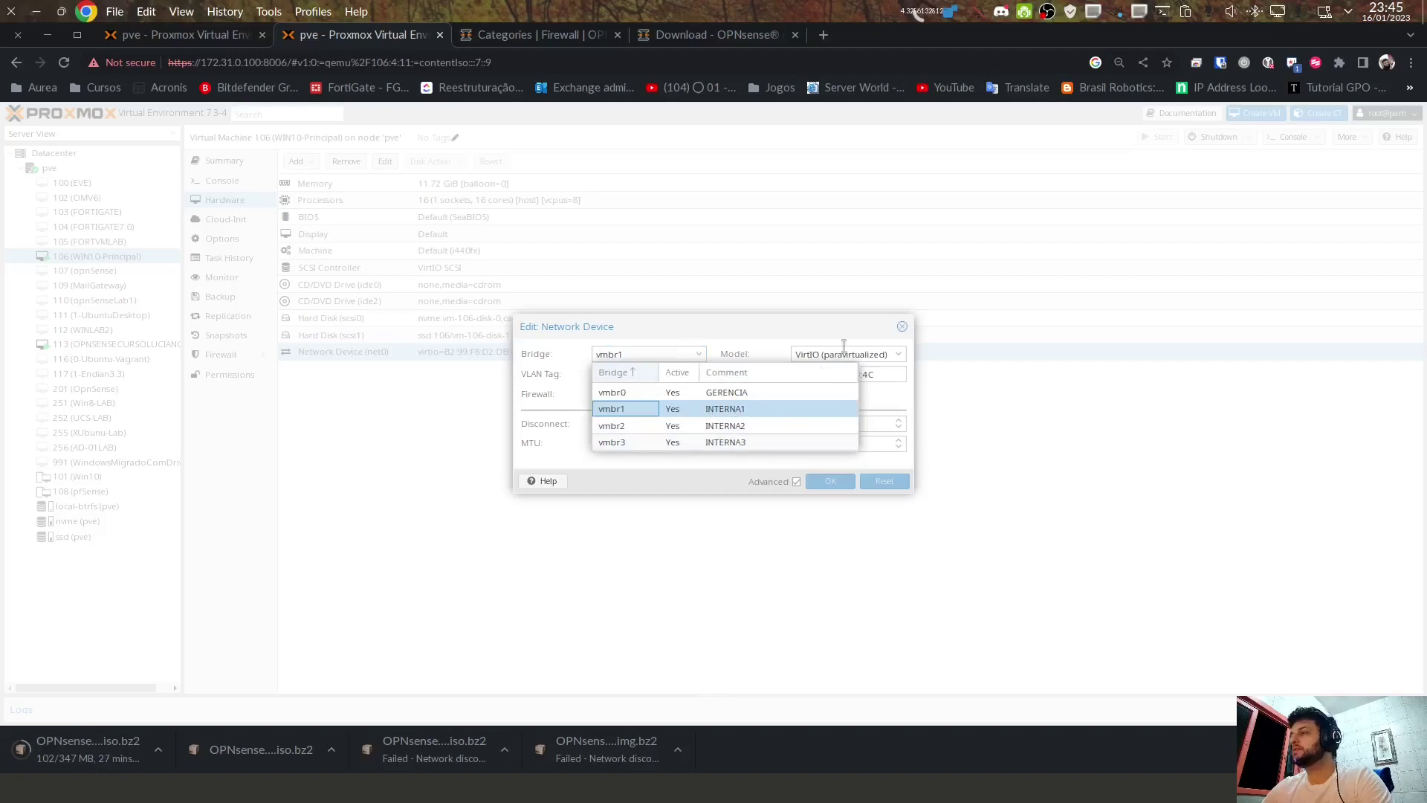
{"action": "left_click", "coordinate": [903, 326]}
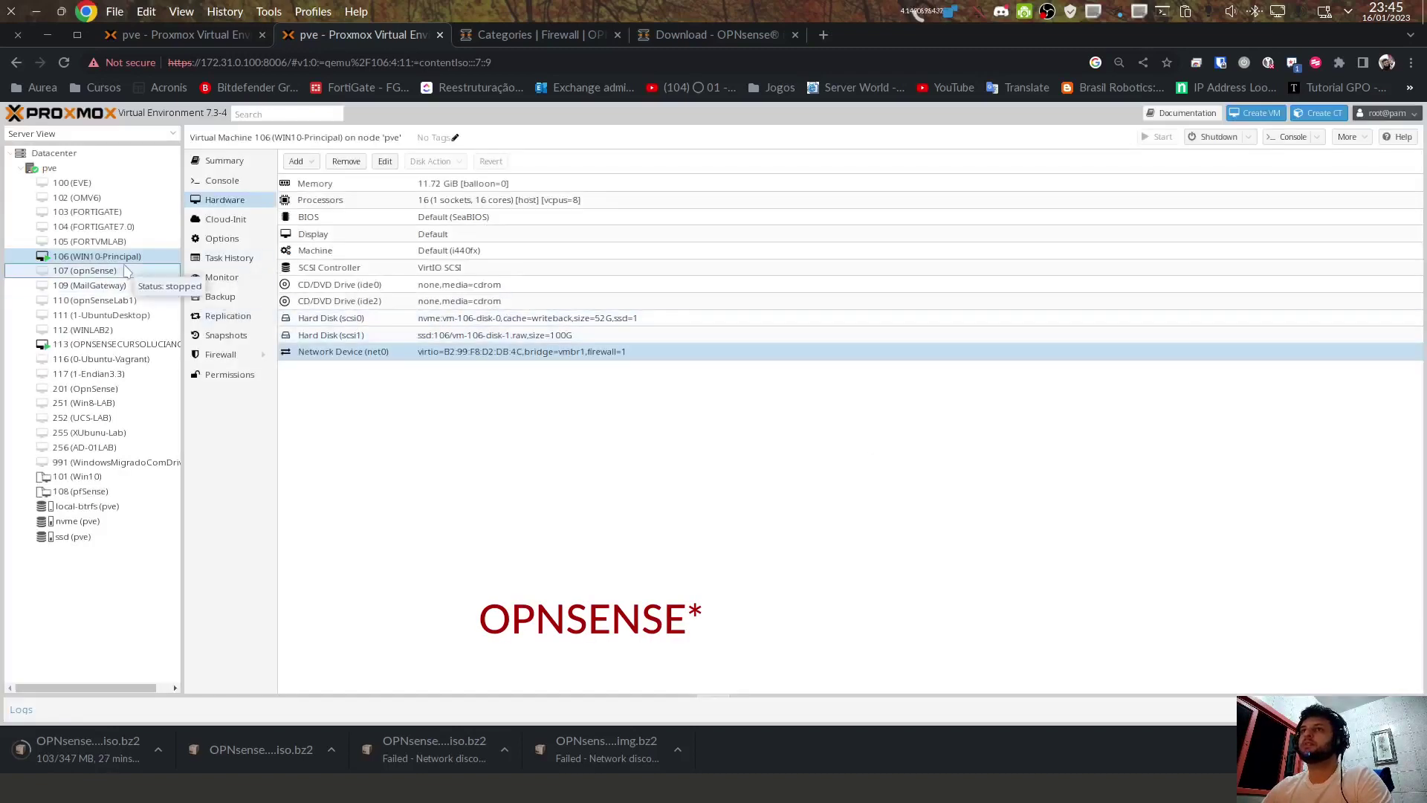
{"action": "left_click", "coordinate": [222, 180]}
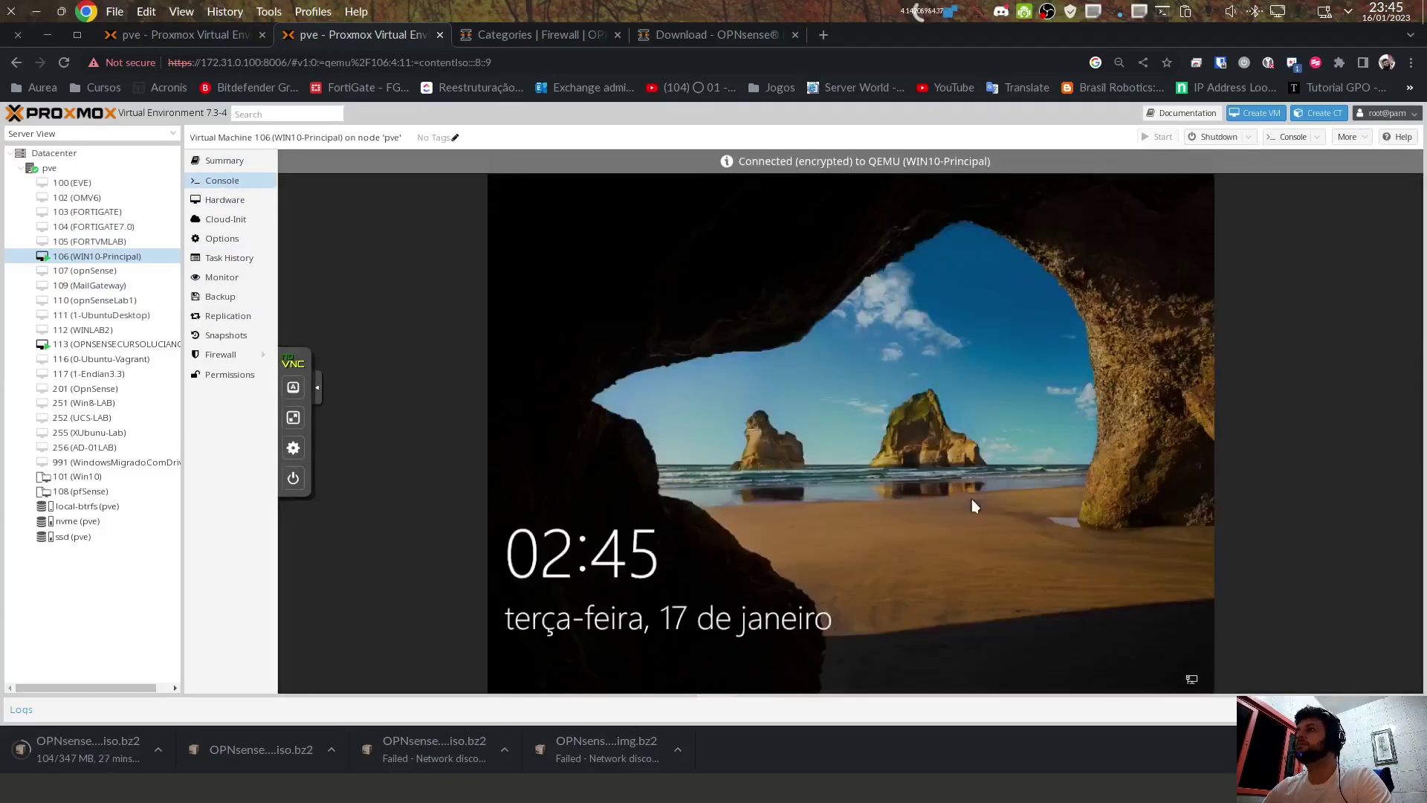
Step: Sign in to the Windows VM and allow the PC to be discoverable on the network
{"action": "left_click", "coordinate": [971, 498]}
{"action": "left_click", "coordinate": [854, 485]}
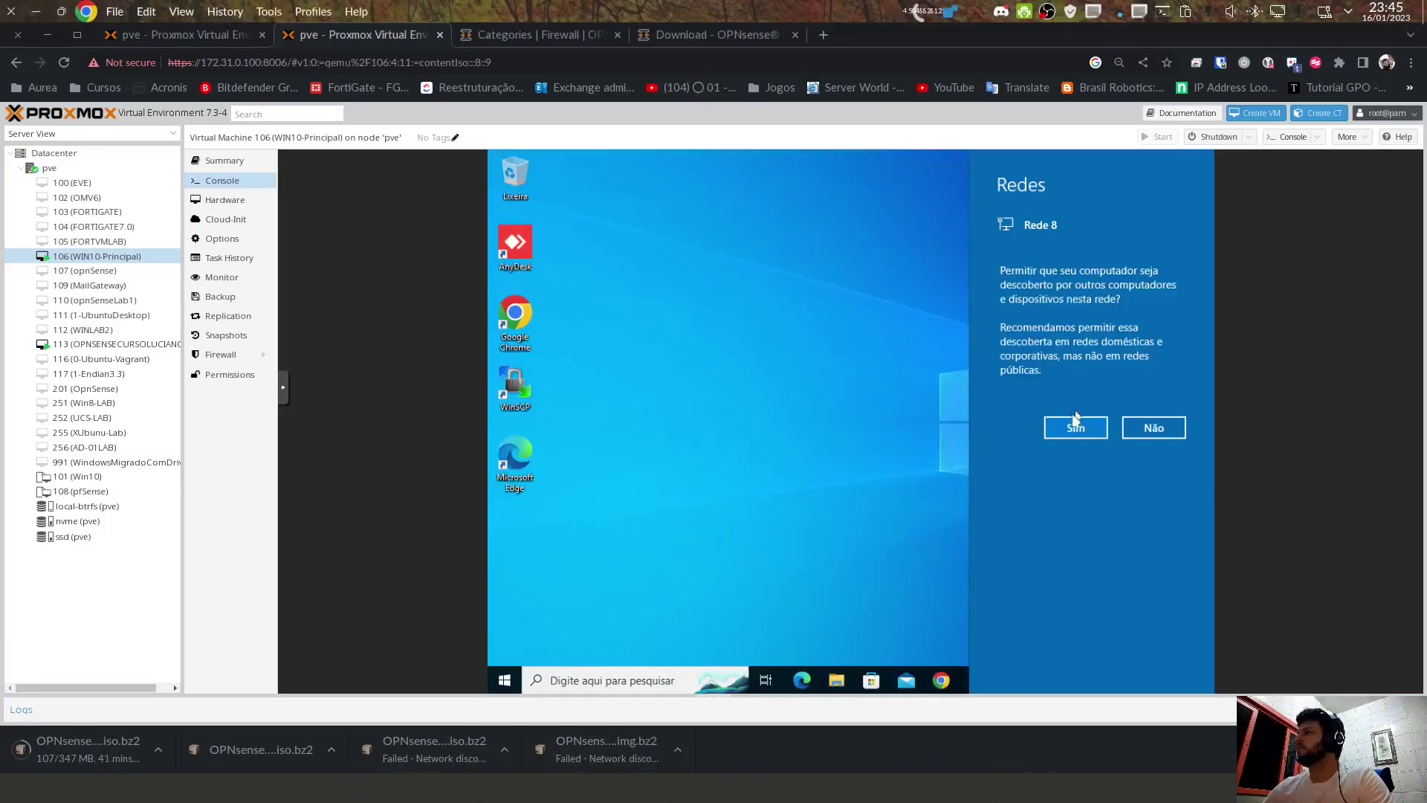
{"action": "left_click", "coordinate": [1068, 429]}
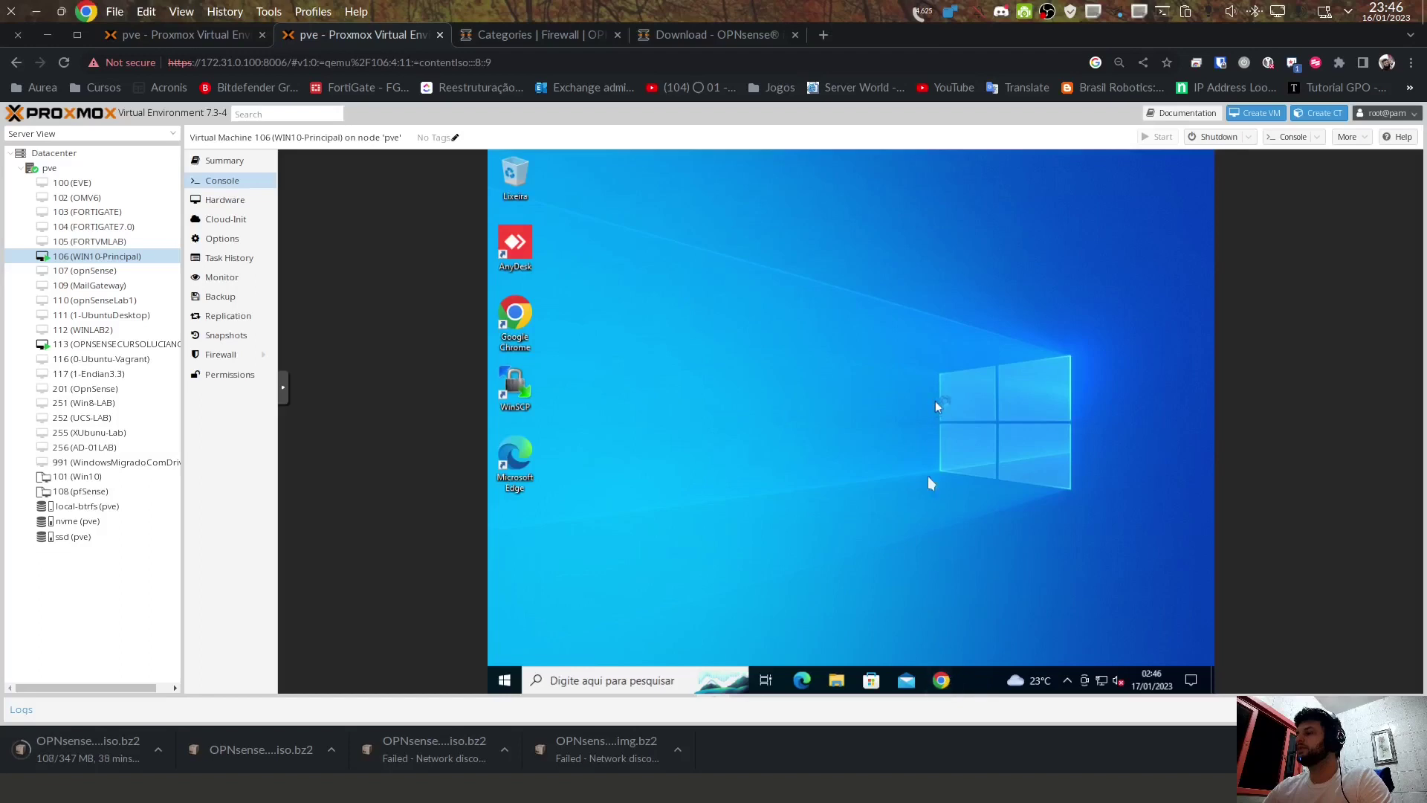
Step: Launch Chrome and browse to 192.168.1.1, reaching the certificate warning
{"action": "left_click", "coordinate": [944, 682]}
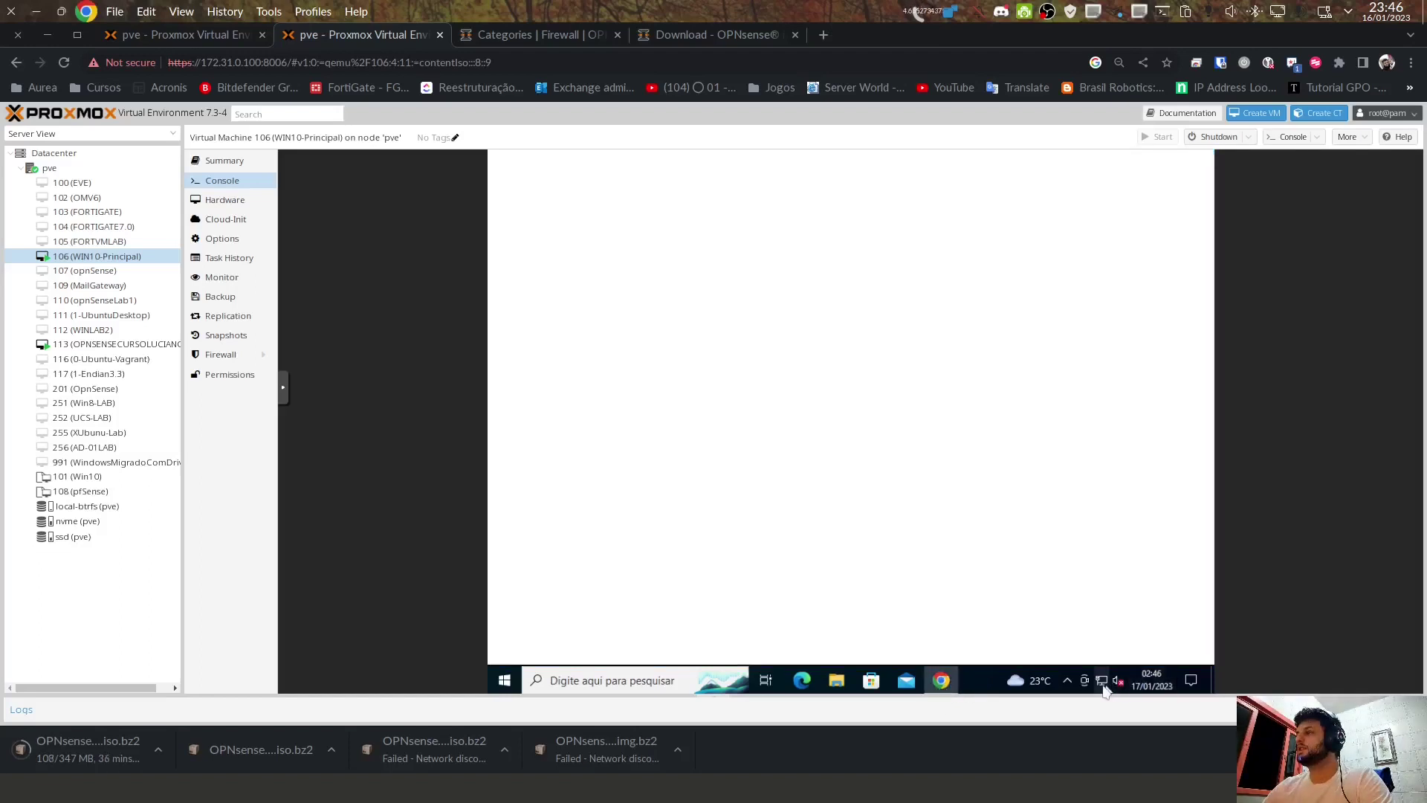
{"action": "left_click", "coordinate": [732, 187]}
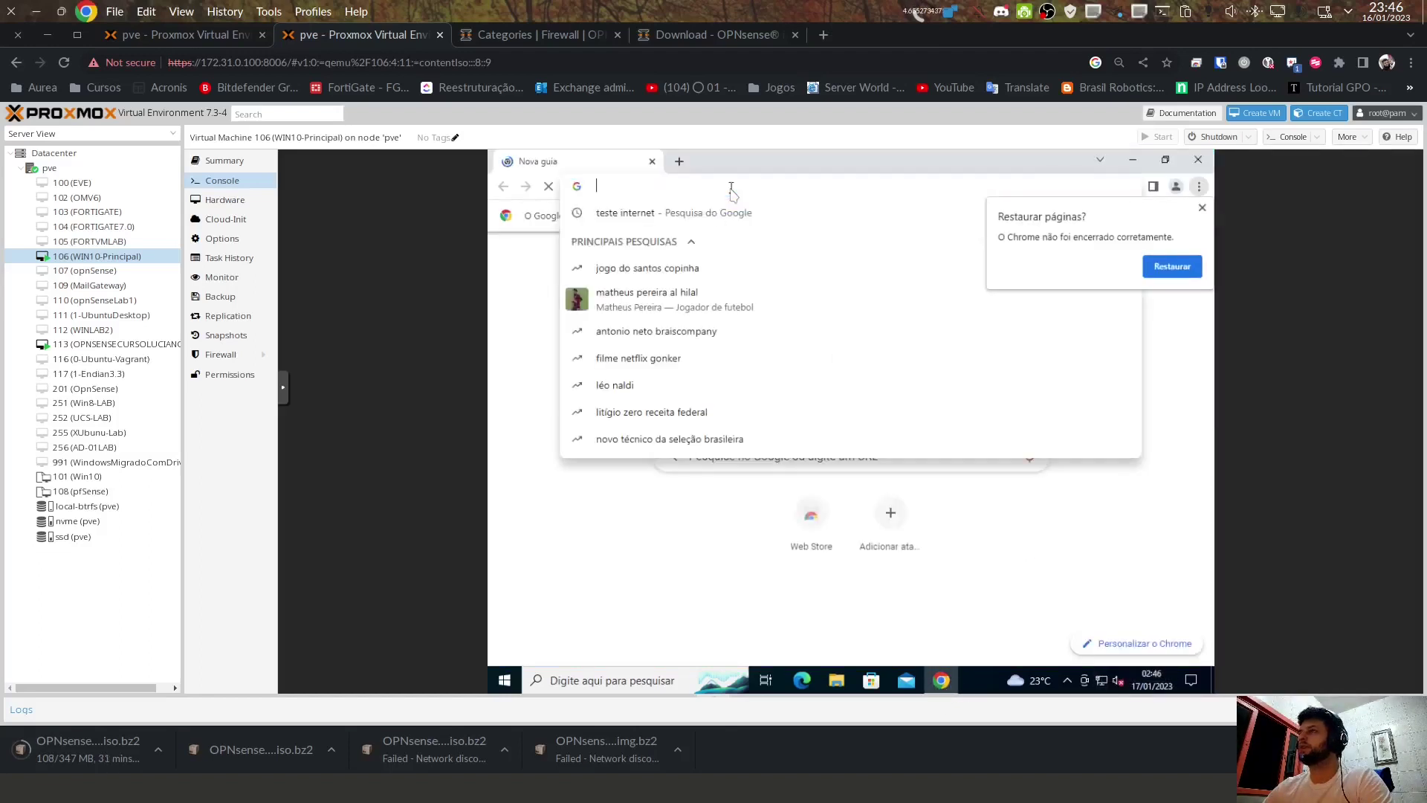
{"action": "type", "text": "192.168.1.1"}
{"action": "key", "text": "Return"}
{"action": "key", "text": "ctrl+a"}
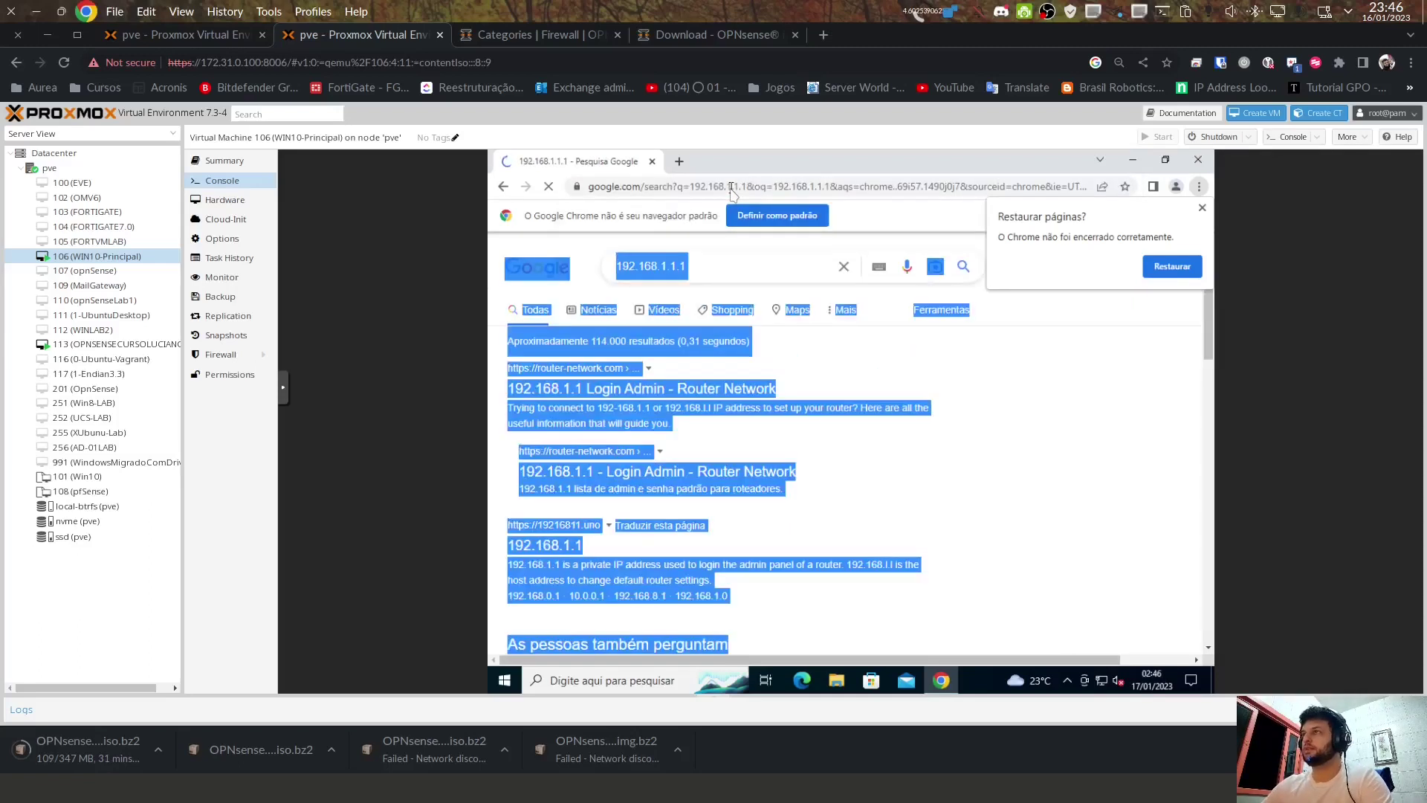
{"action": "left_click", "coordinate": [733, 187]}
{"action": "type", "text": "192.168."}
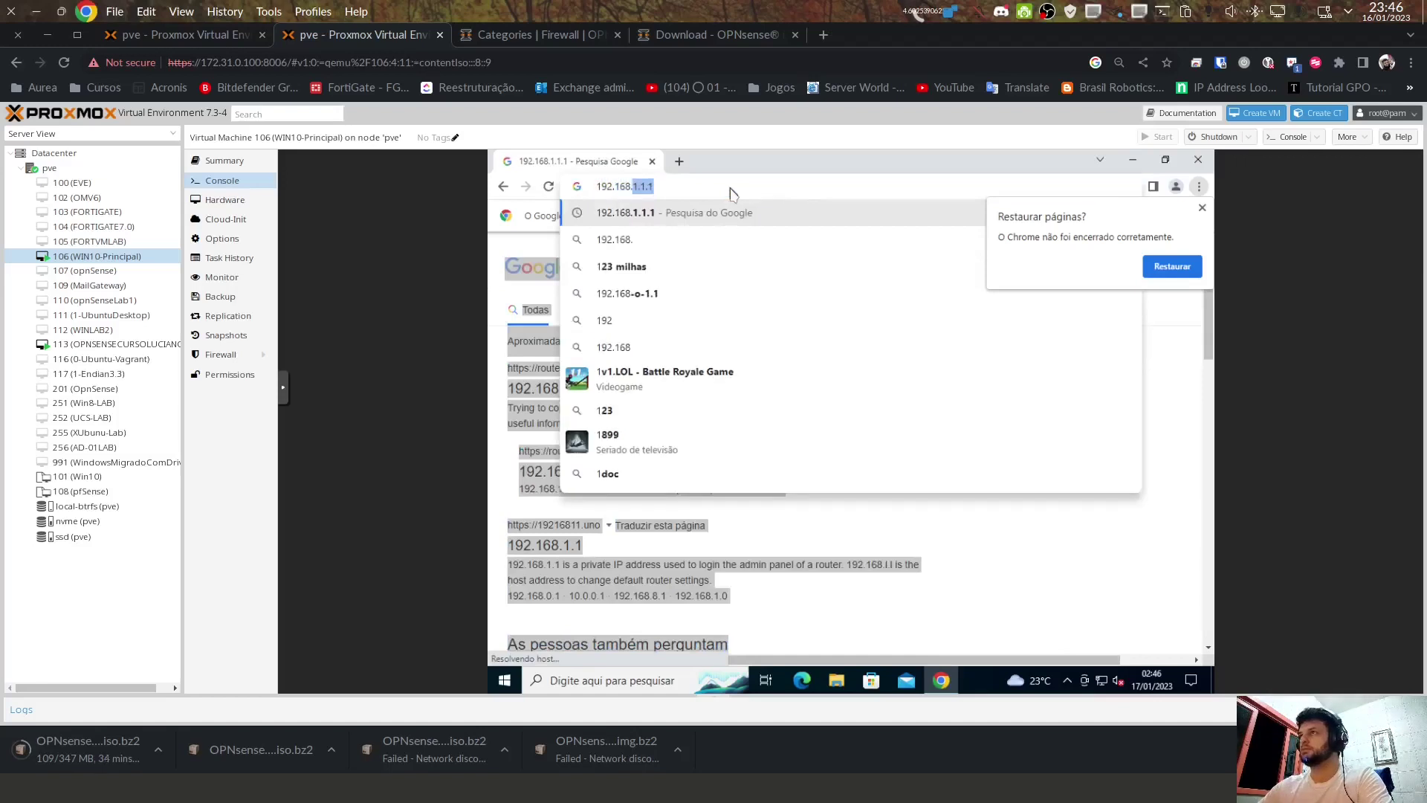
{"action": "type", "text": "1.1"}
{"action": "key", "text": "Return"}
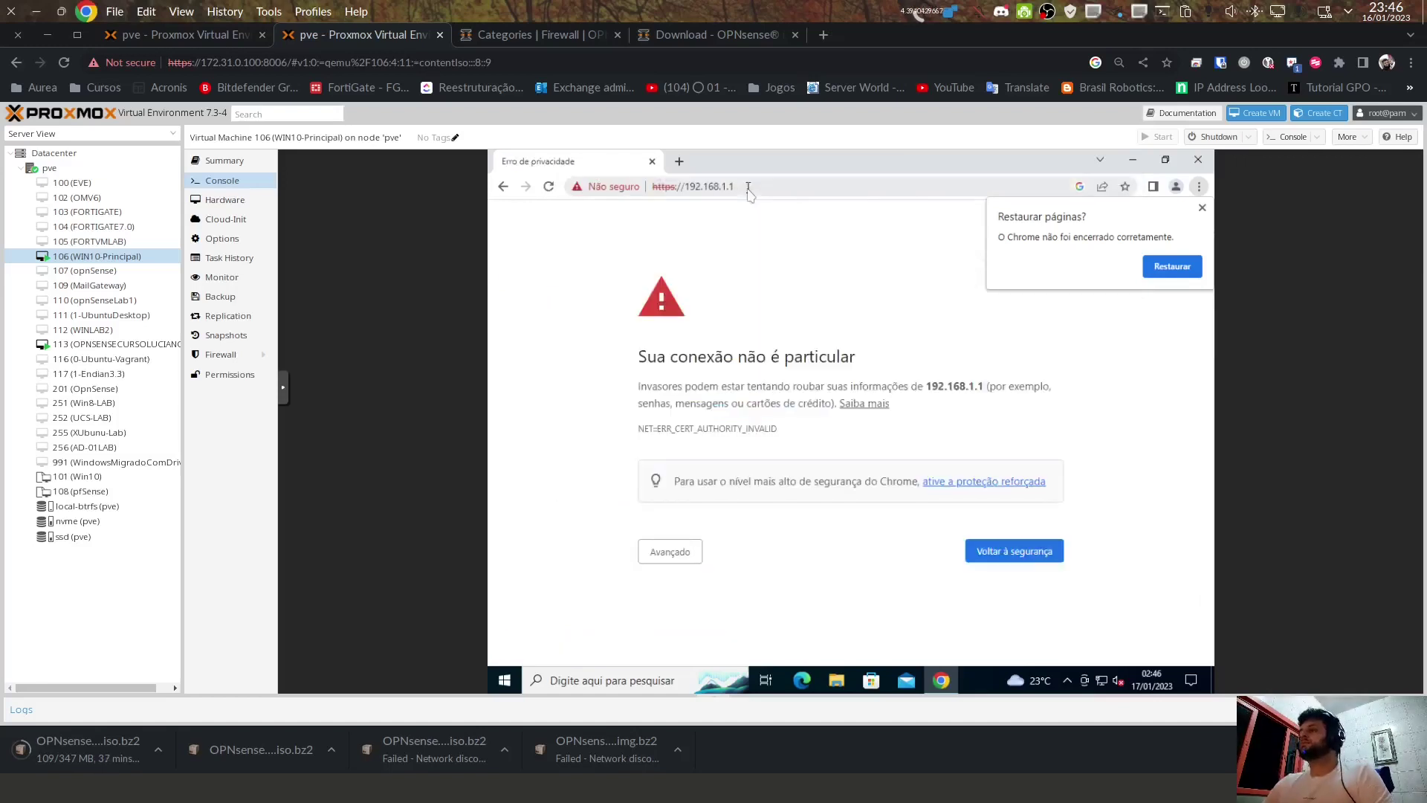
Step: Proceed past the certificate warning and log in to OPNsense as root with its password
{"action": "left_click", "coordinate": [689, 554]}
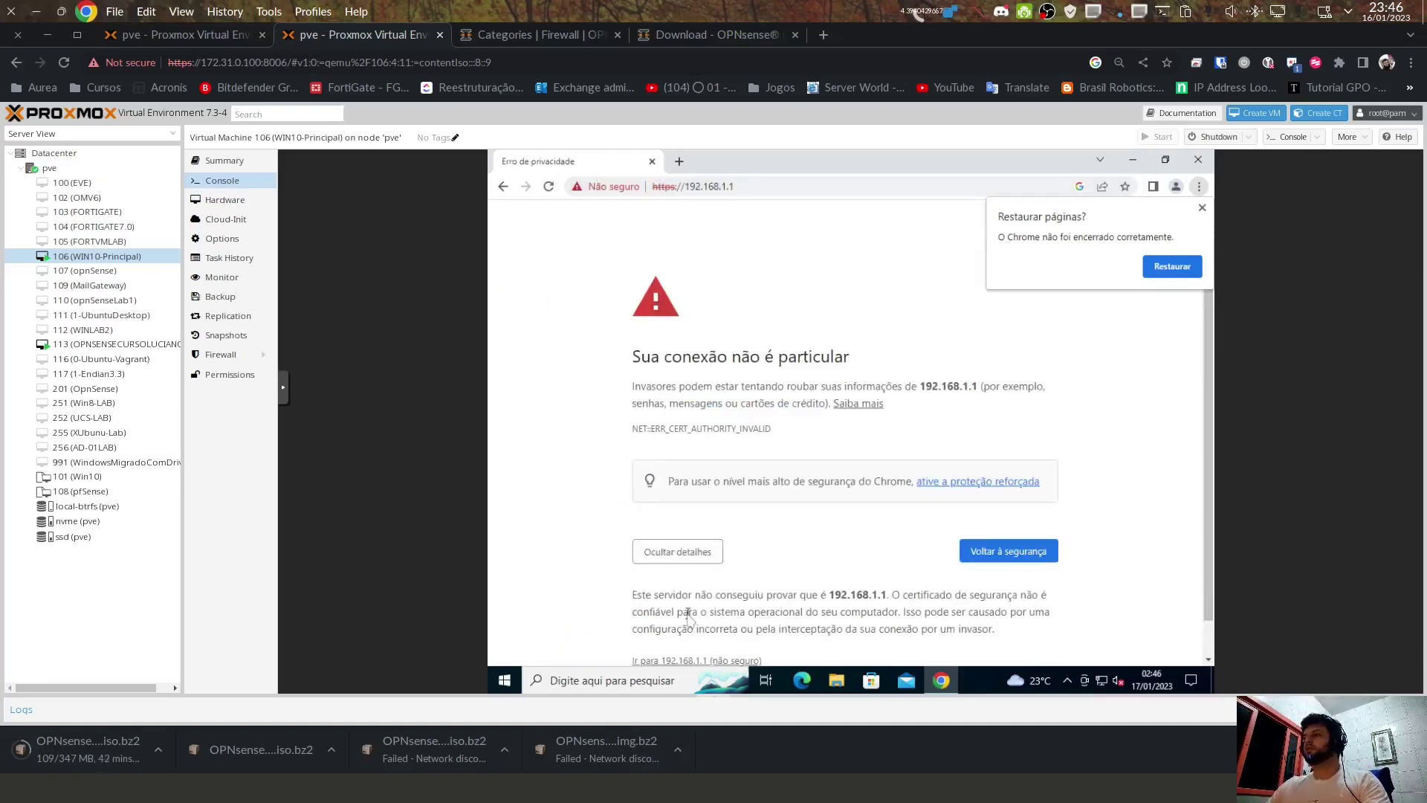
{"action": "left_click", "coordinate": [690, 659]}
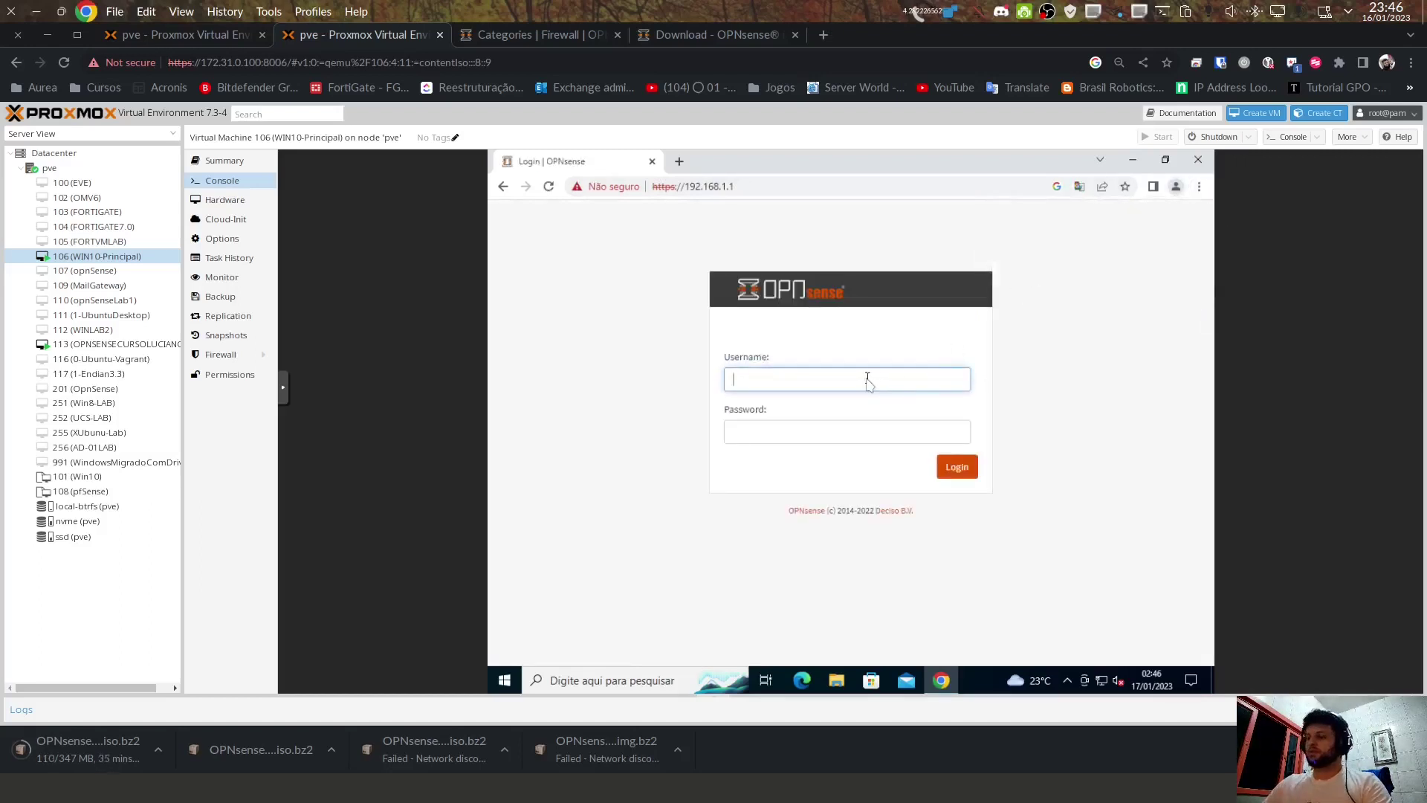
{"action": "type", "text": "root"}
{"action": "key", "text": "Tab"}
{"action": "type", "text": "123"}
{"action": "key", "text": "Return"}
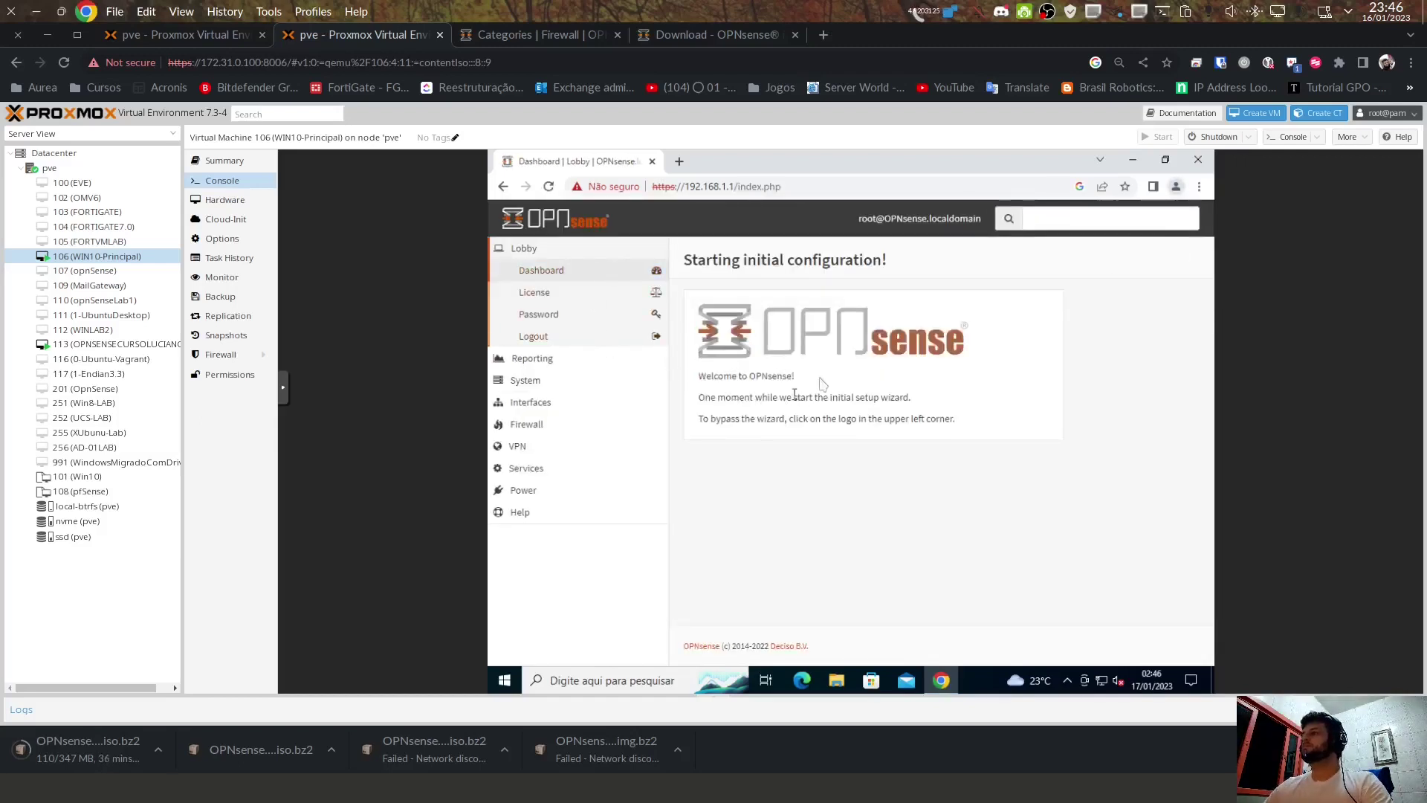
{"action": "left_click_drag", "start_coordinate": [749, 397], "coordinate": [1020, 398]}
Step: Dismiss the translation offer, start the wizard, and replace the domain with vargas.lab
{"action": "left_click", "coordinate": [947, 417]}
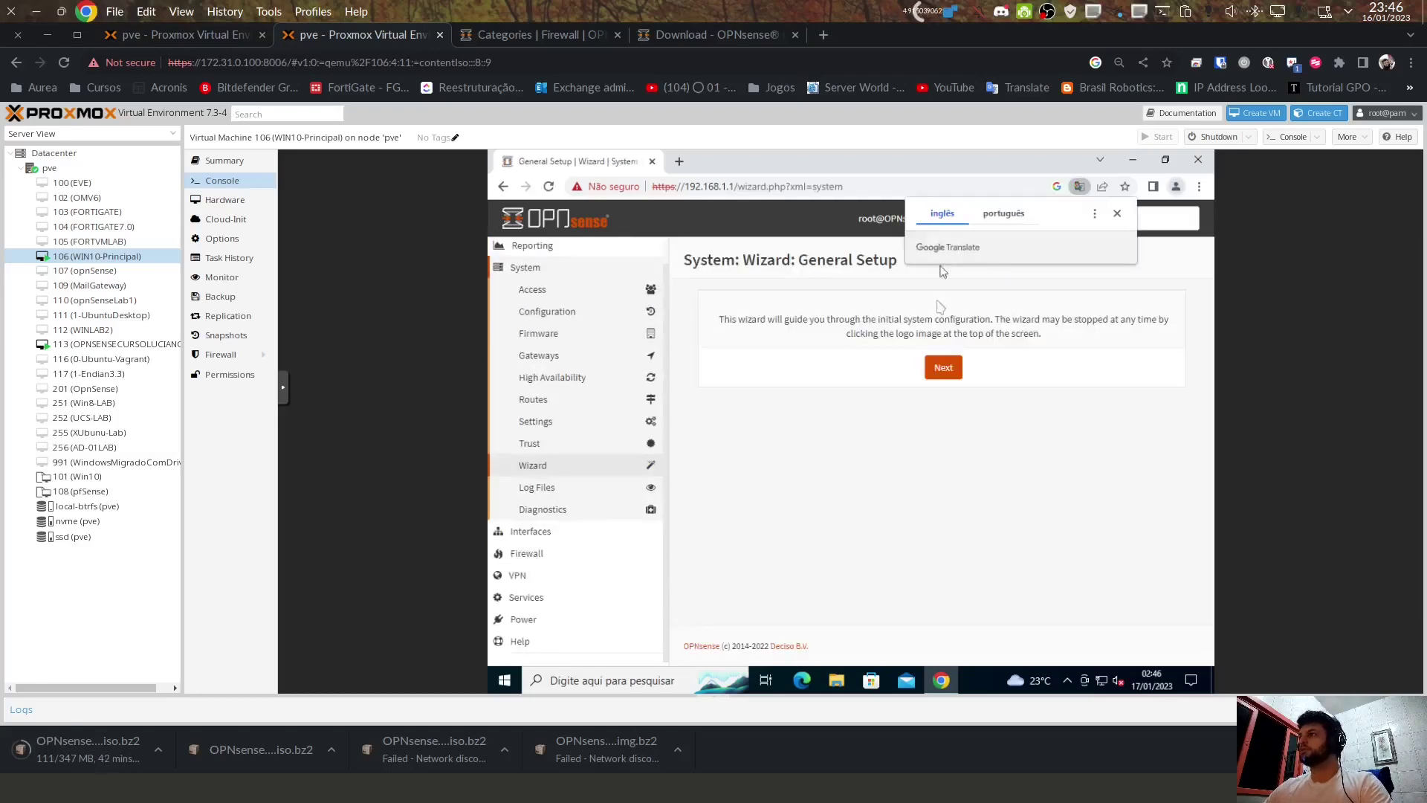
{"action": "left_click", "coordinate": [1117, 214]}
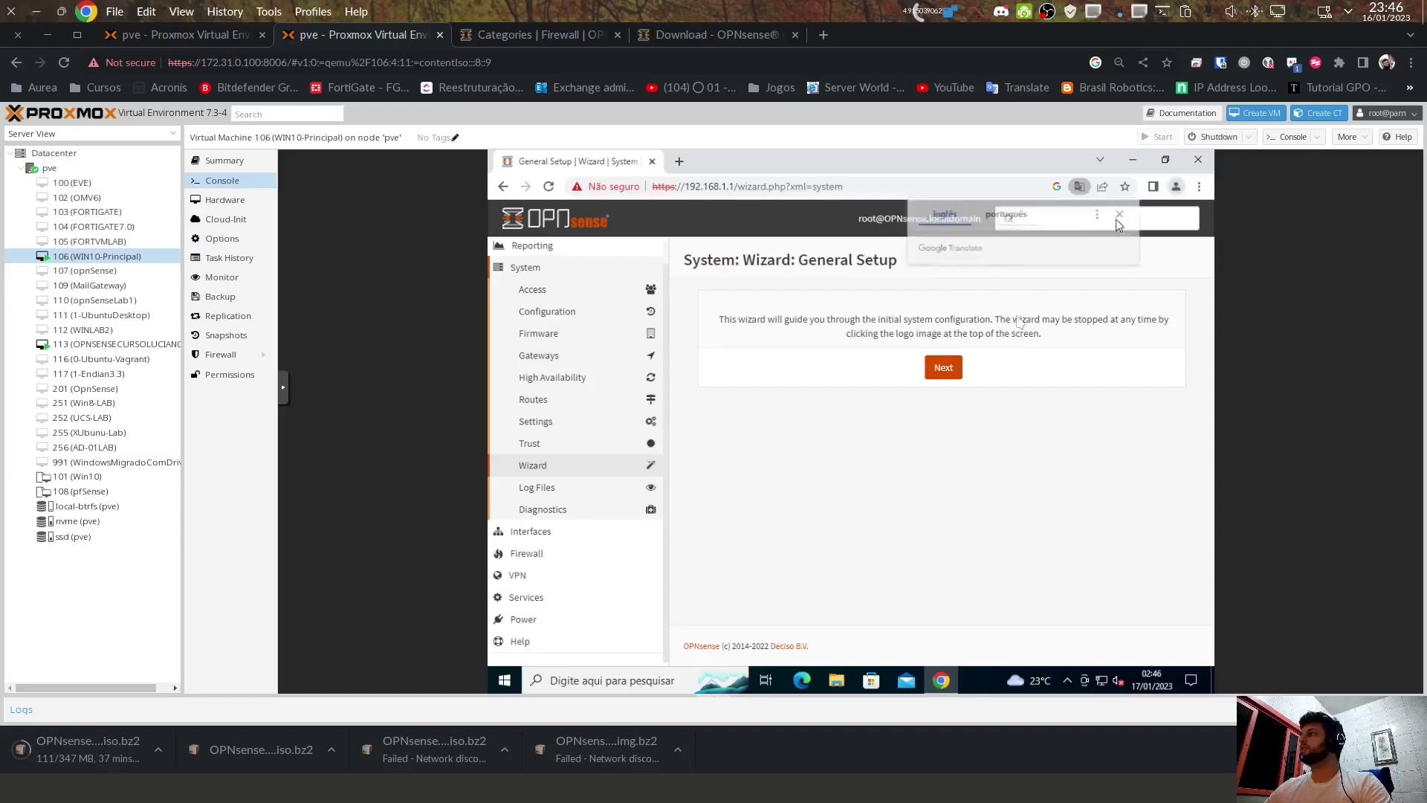
{"action": "left_click", "coordinate": [943, 367]}
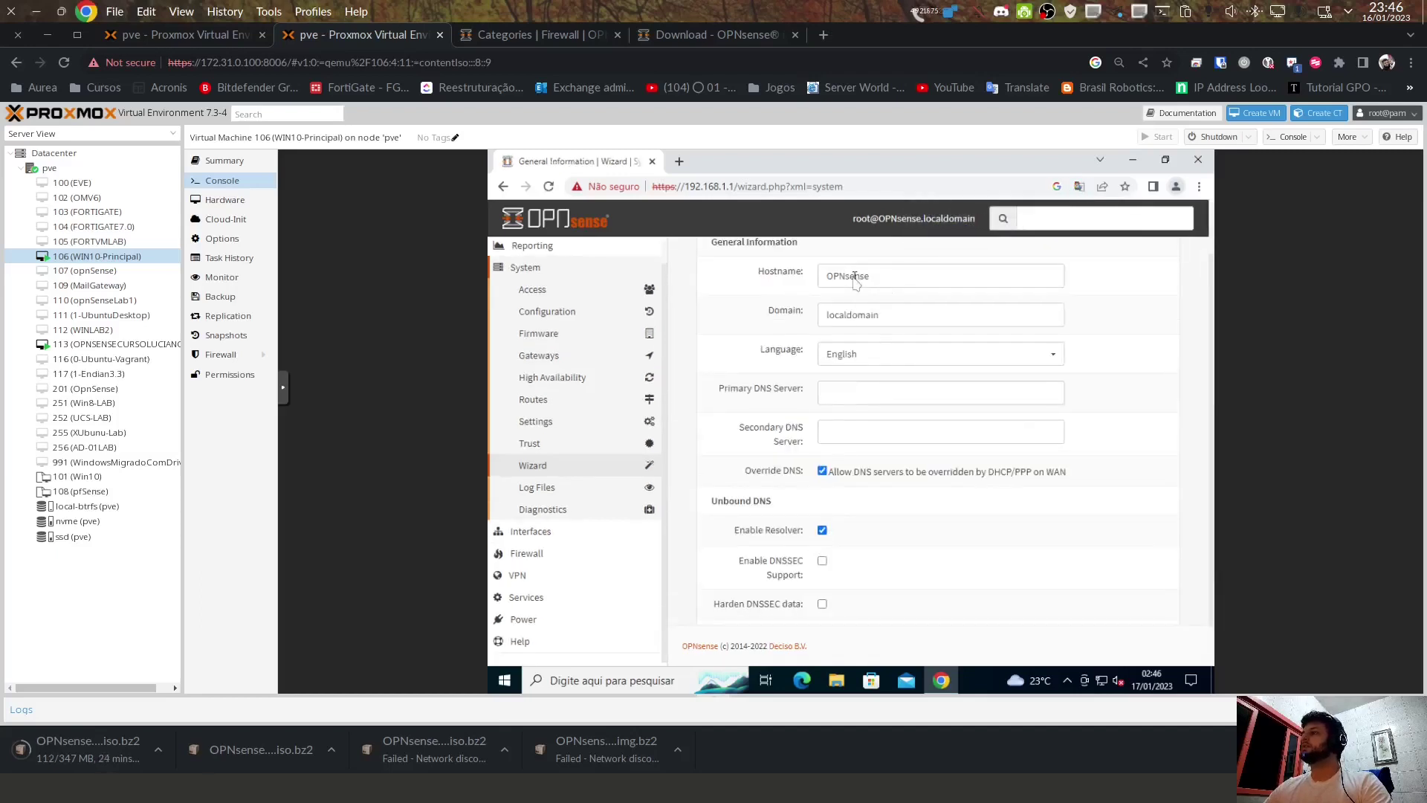
{"action": "left_click_drag", "start_coordinate": [883, 318], "coordinate": [579, 317]}
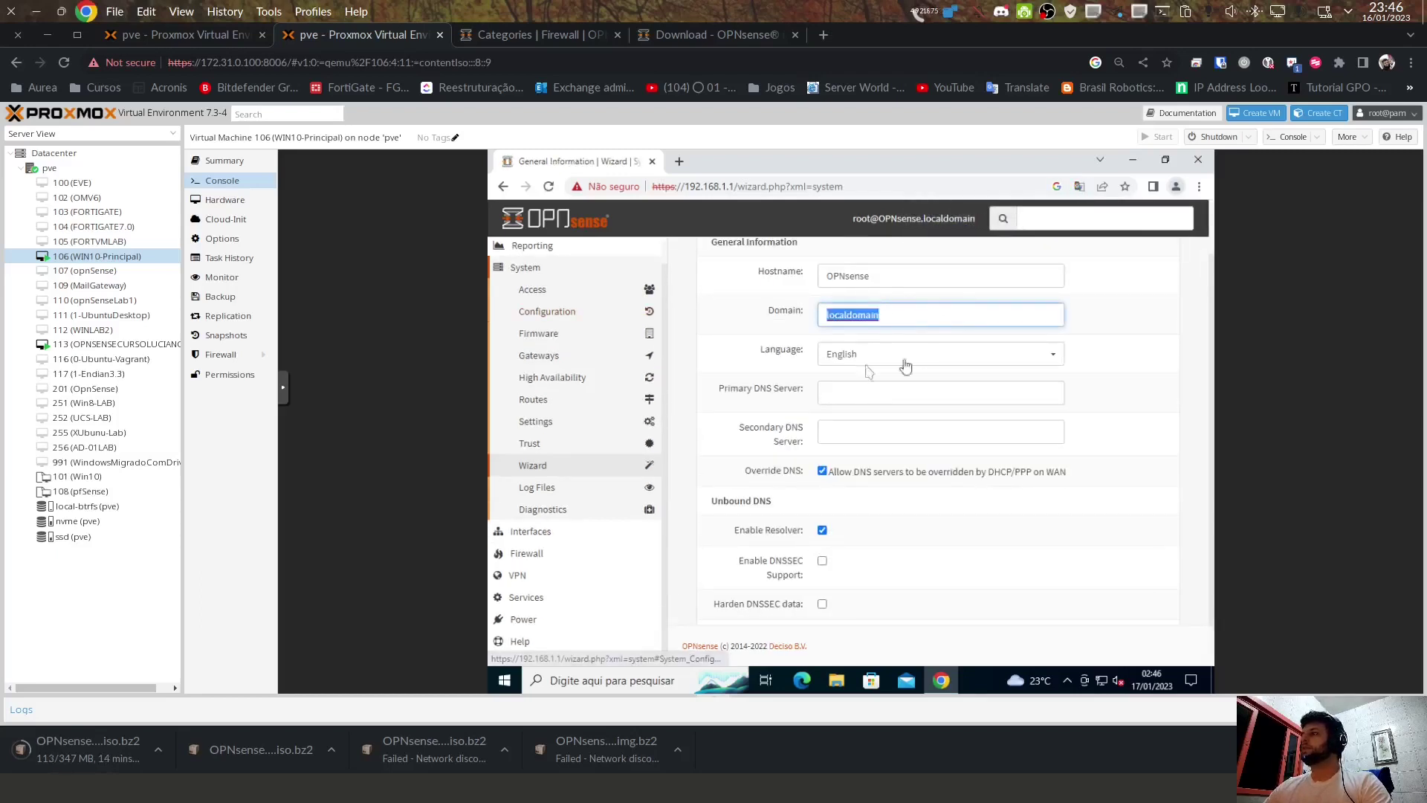
{"action": "type", "text": "vargas.lab"}
{"action": "key", "text": "Tab"}
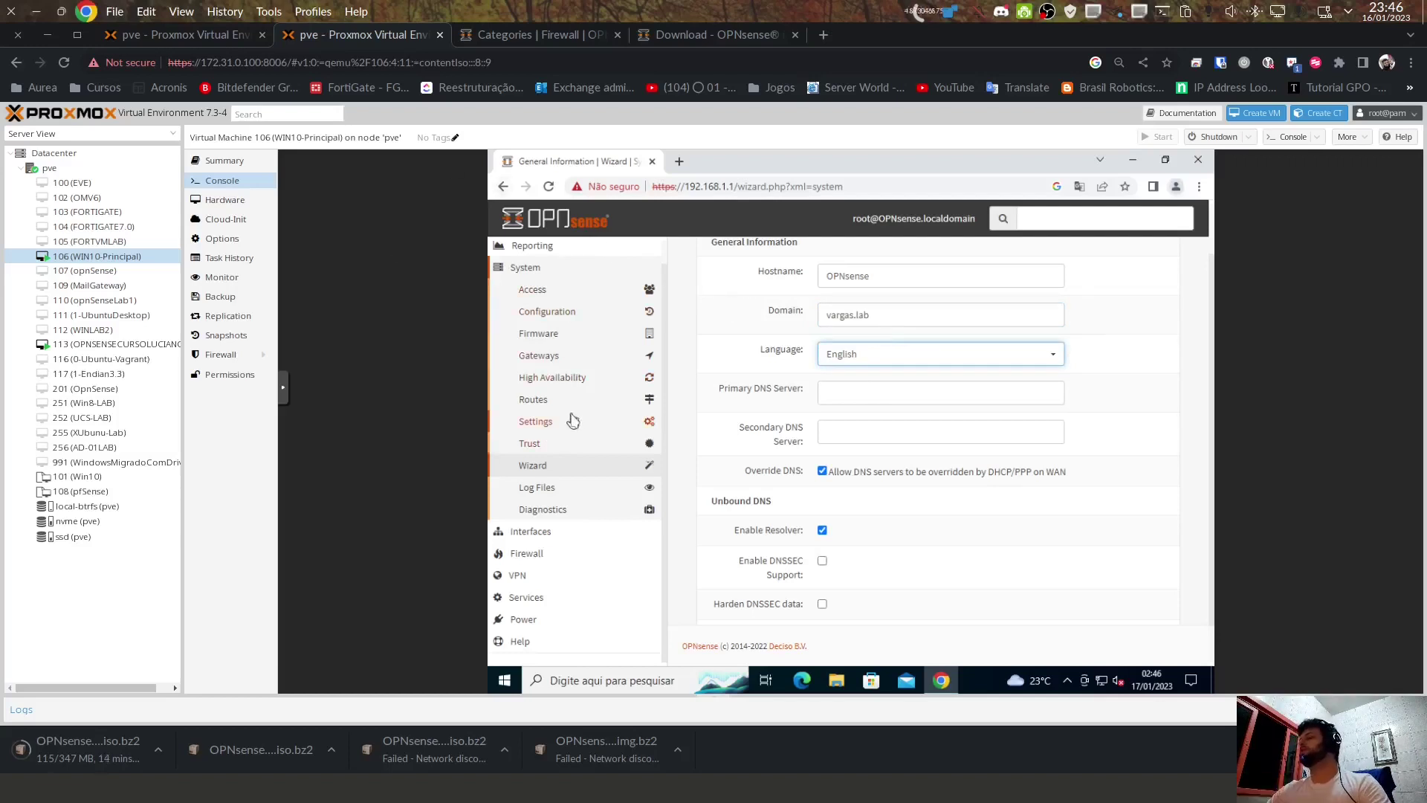
Step: Enter 8.8.8.8 as primary DNS server, keep the resolver enabled, and submit General Setup
{"action": "left_click", "coordinate": [874, 399]}
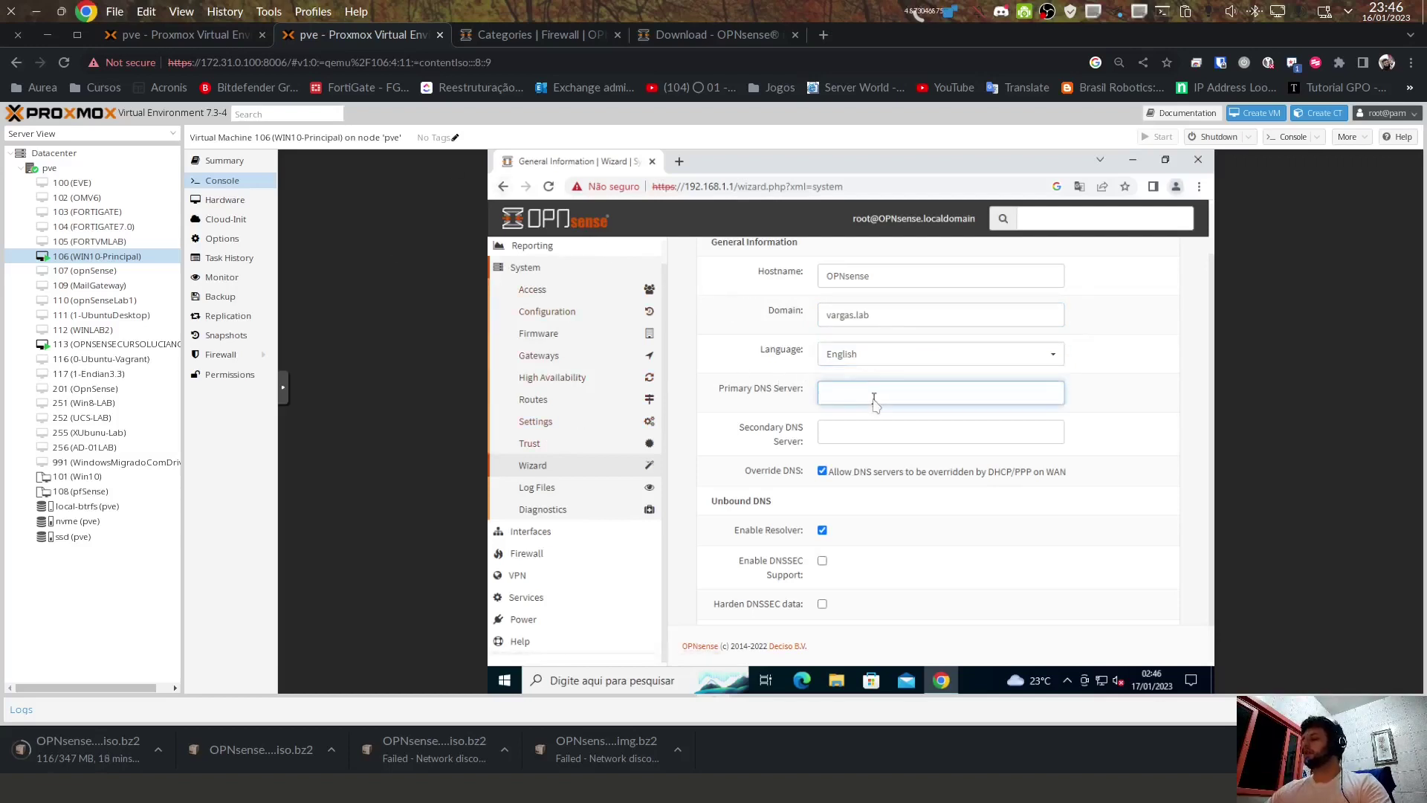
{"action": "type", "text": "8.8.8.8"}
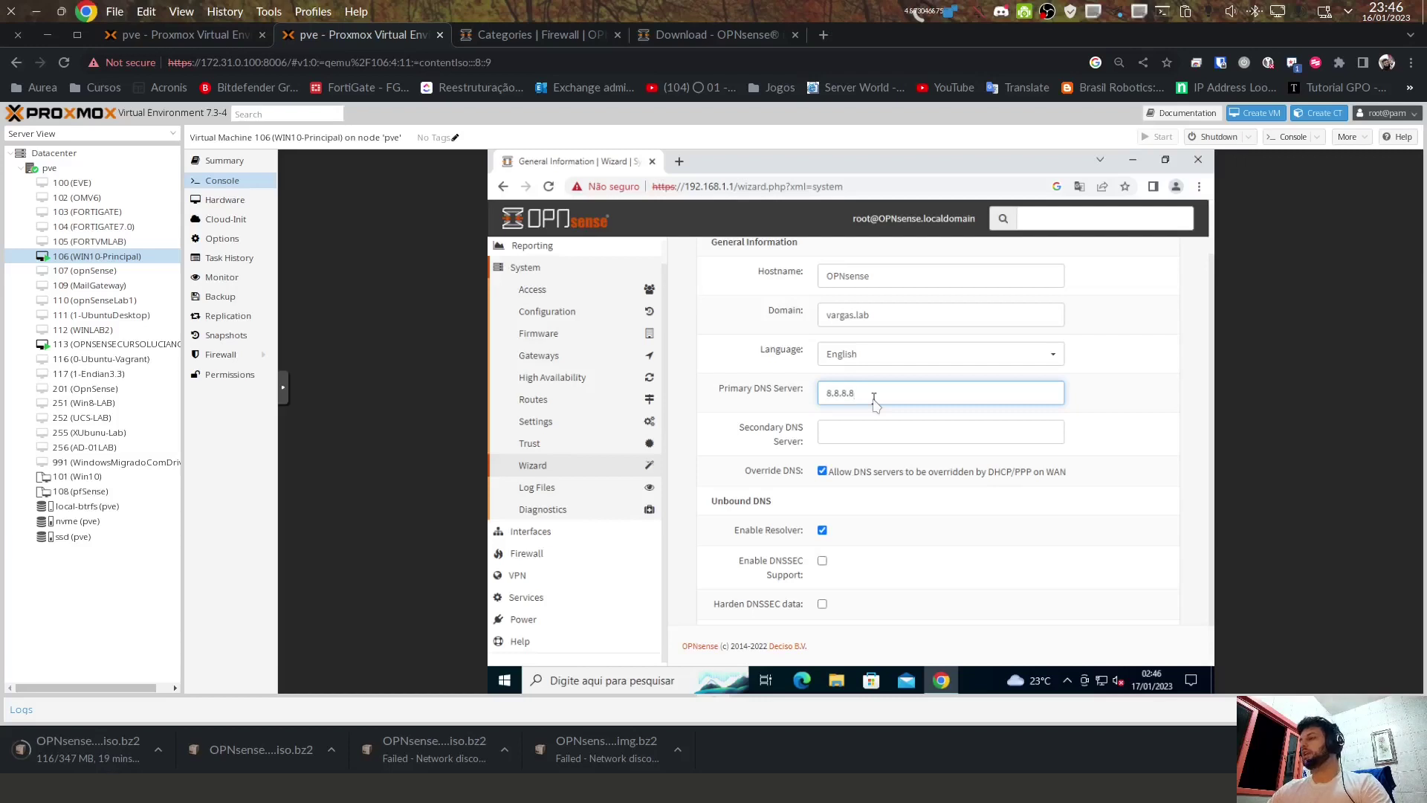
{"action": "scroll", "coordinate": [876, 411], "scroll_direction": "down", "scroll_amount": 1}
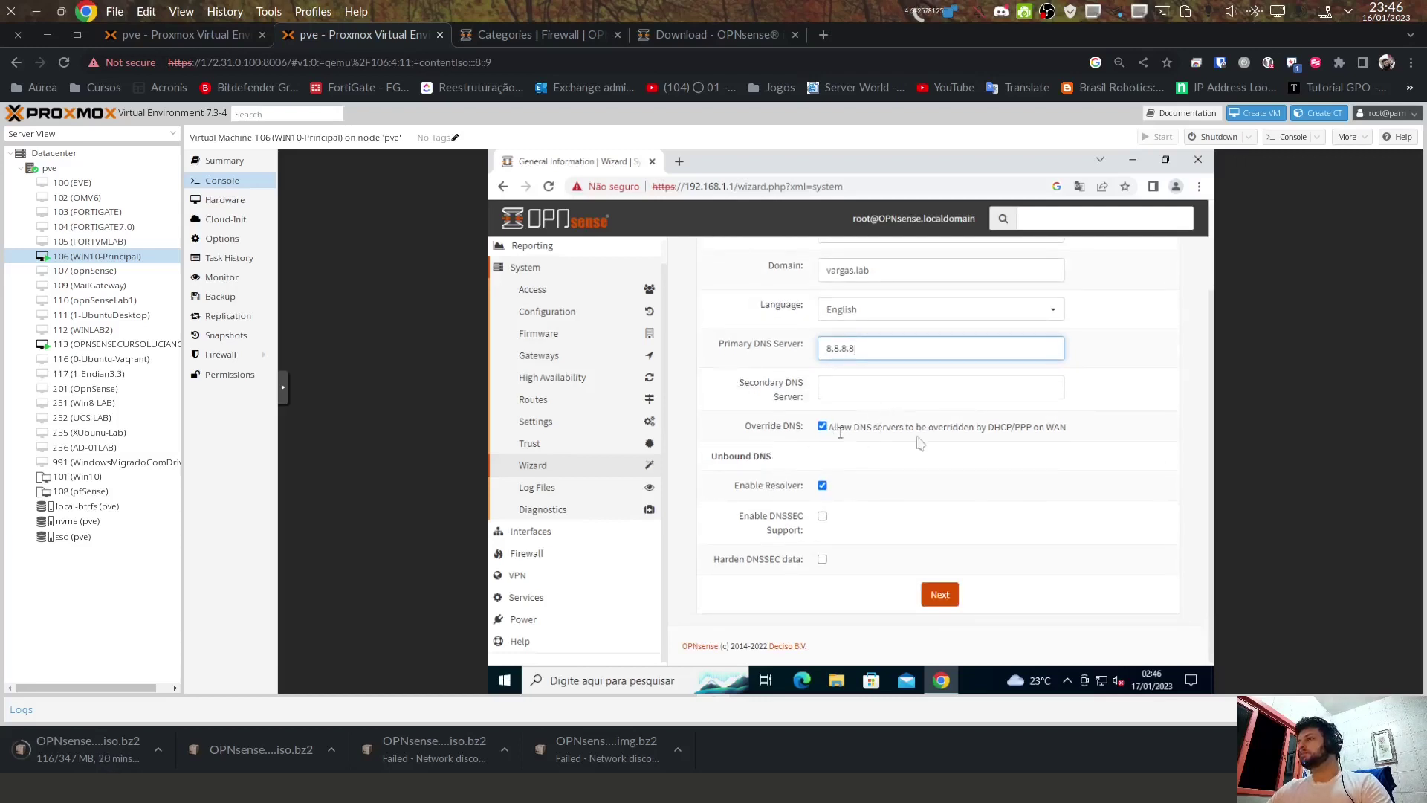
{"action": "left_click_drag", "start_coordinate": [853, 427], "coordinate": [1045, 425]}
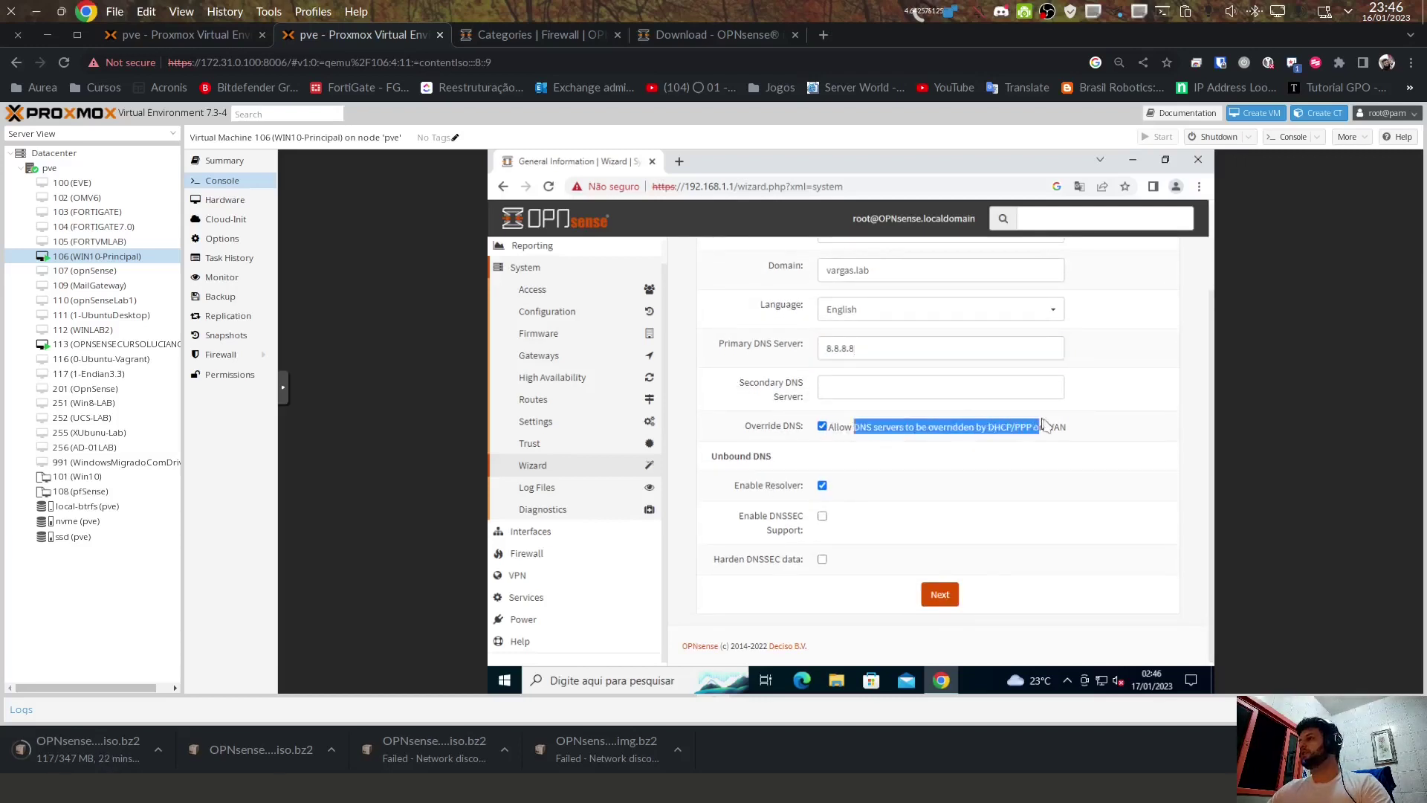
{"action": "left_click", "coordinate": [826, 437]}
{"action": "left_click_drag", "start_coordinate": [828, 430], "coordinate": [760, 497]}
{"action": "left_click", "coordinate": [800, 505]}
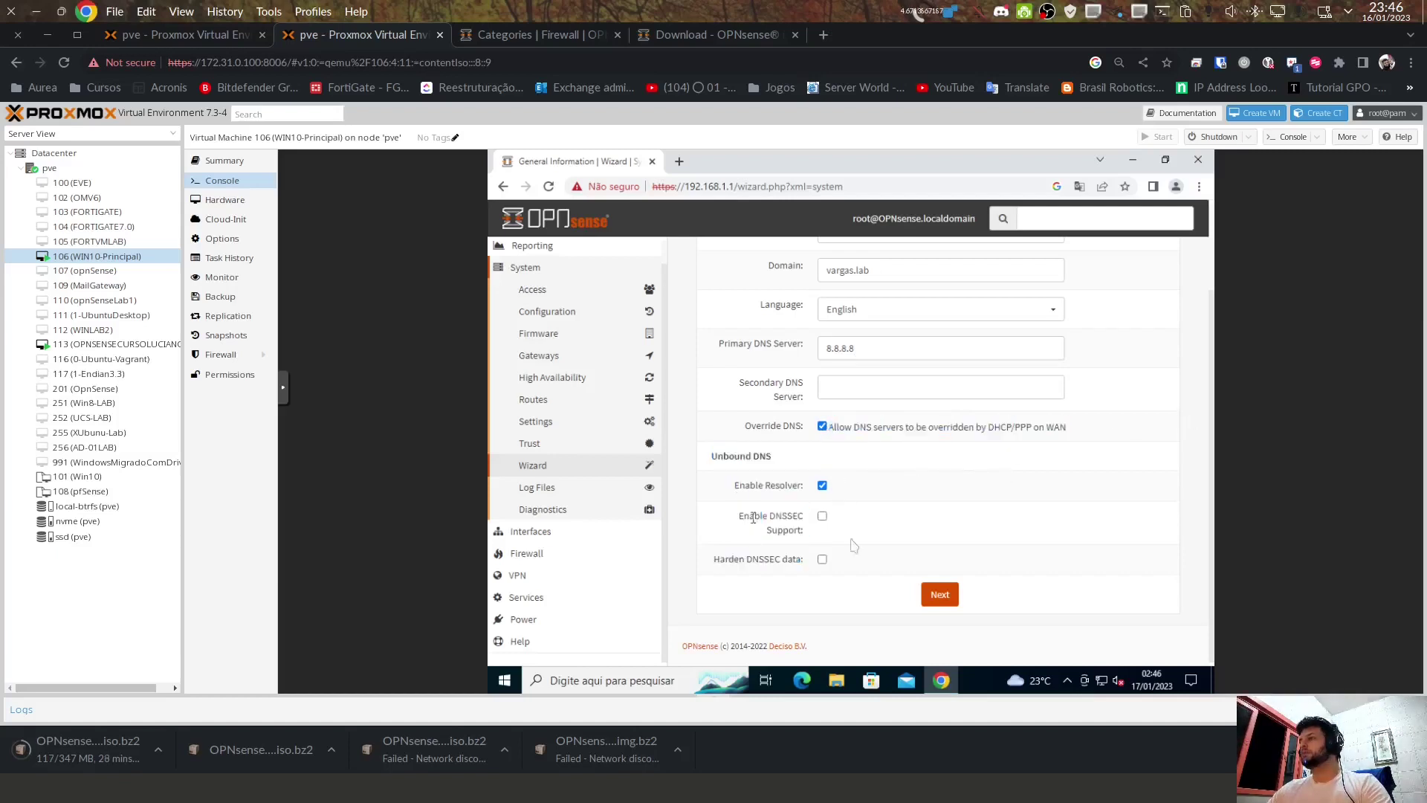
{"action": "left_click_drag", "start_coordinate": [740, 485], "coordinate": [805, 490]}
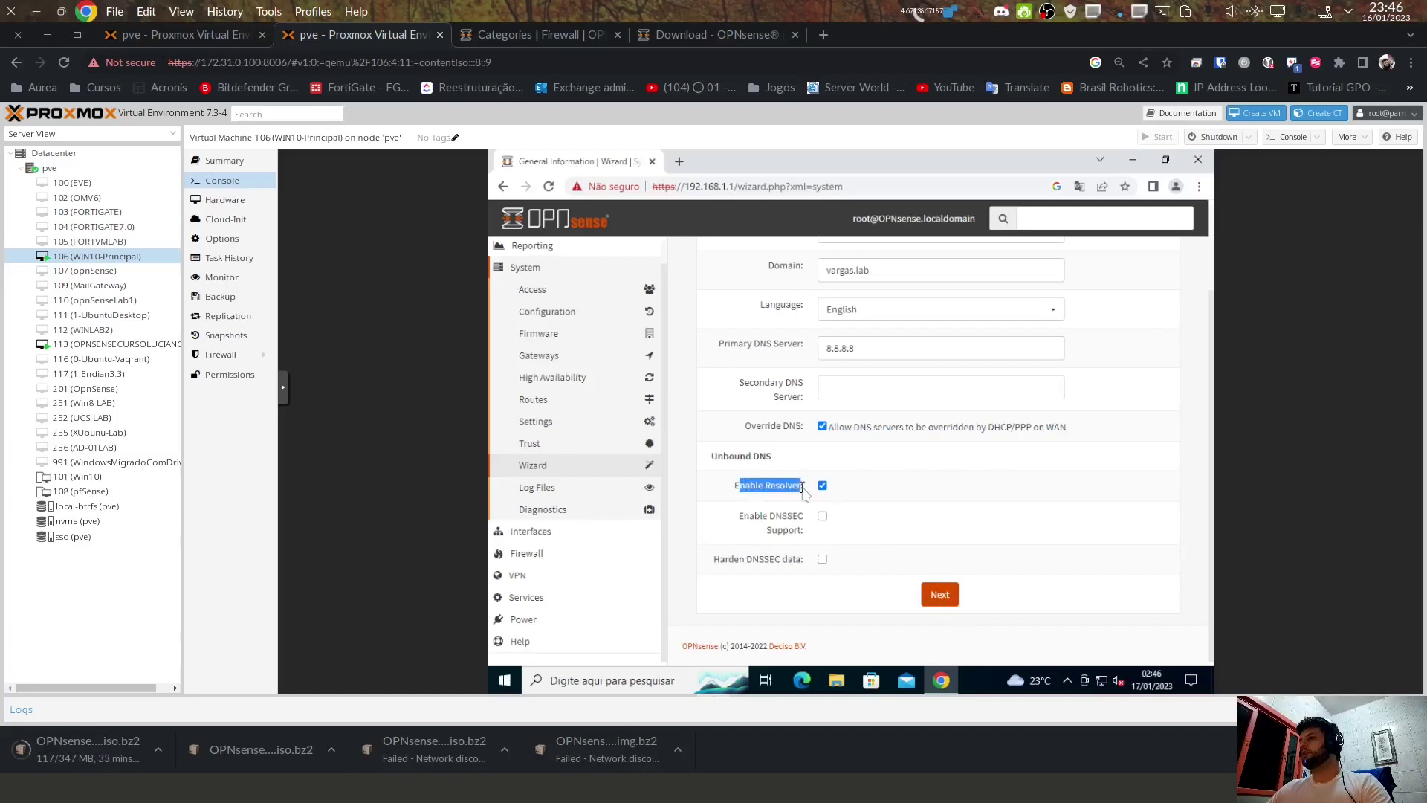
{"action": "left_click_drag", "start_coordinate": [723, 457], "coordinate": [776, 491]}
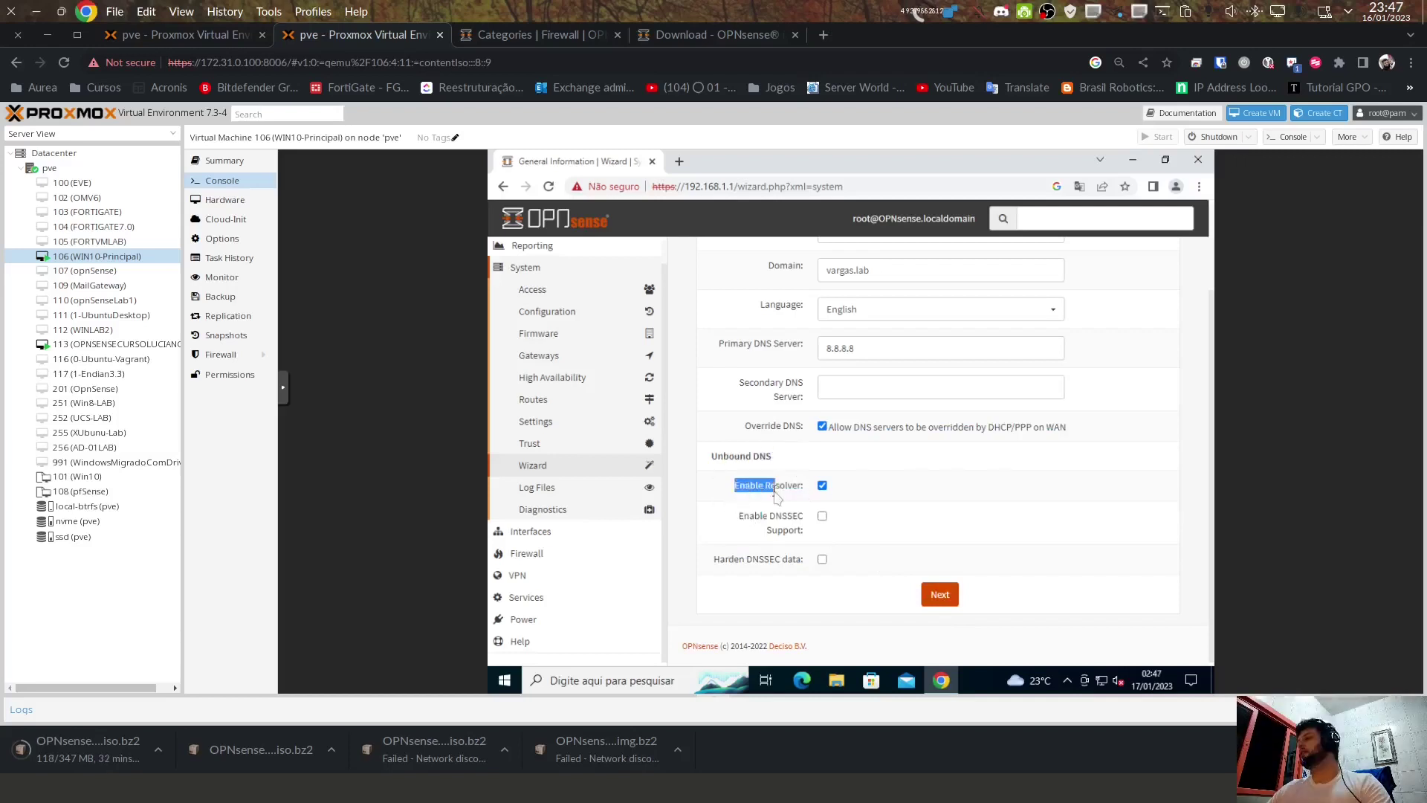
{"action": "left_click", "coordinate": [952, 600]}
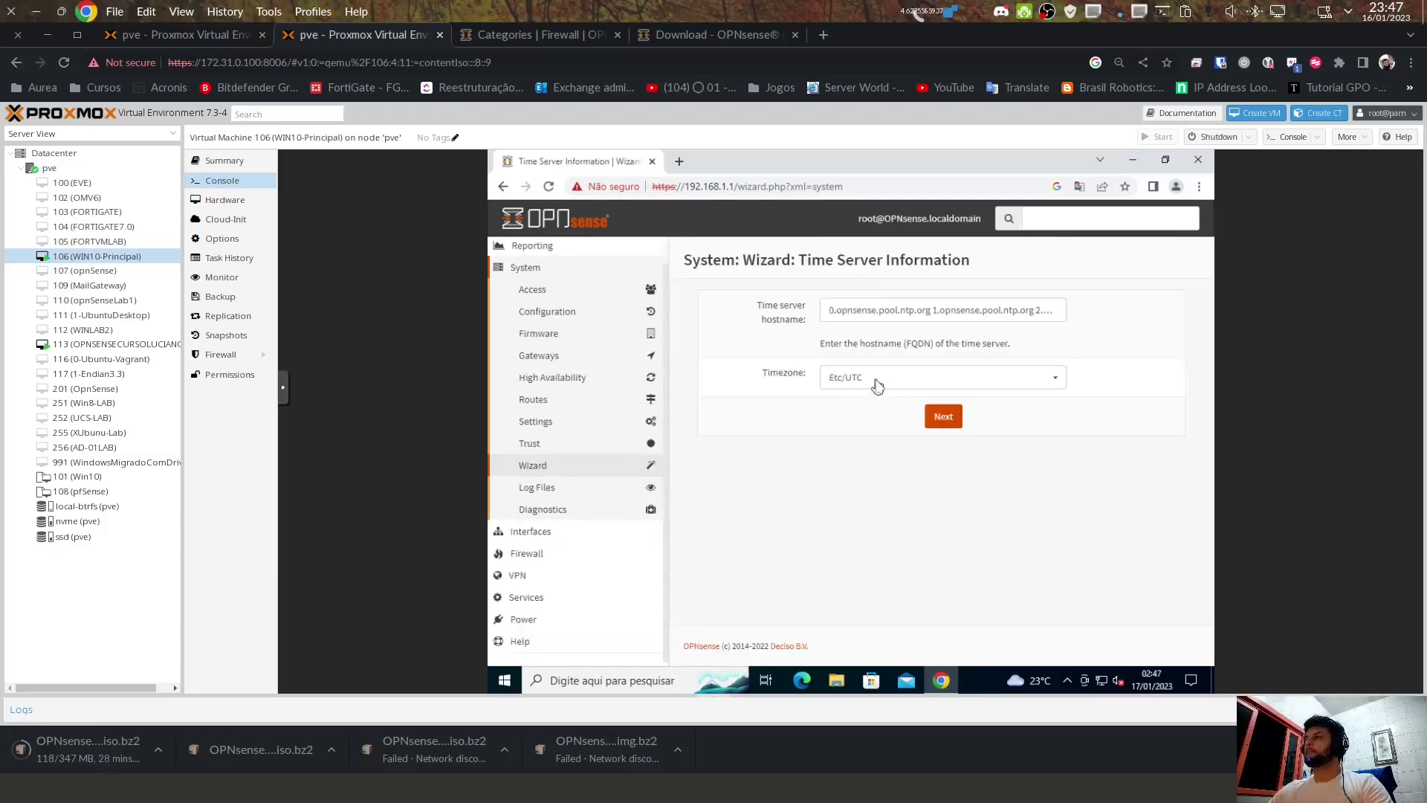
Step: Choose America/Sao_Paulo as the timezone and advance to the WAN interface step
{"action": "left_click", "coordinate": [877, 385]}
{"action": "scroll", "coordinate": [892, 593], "scroll_direction": "down", "scroll_amount": 2}
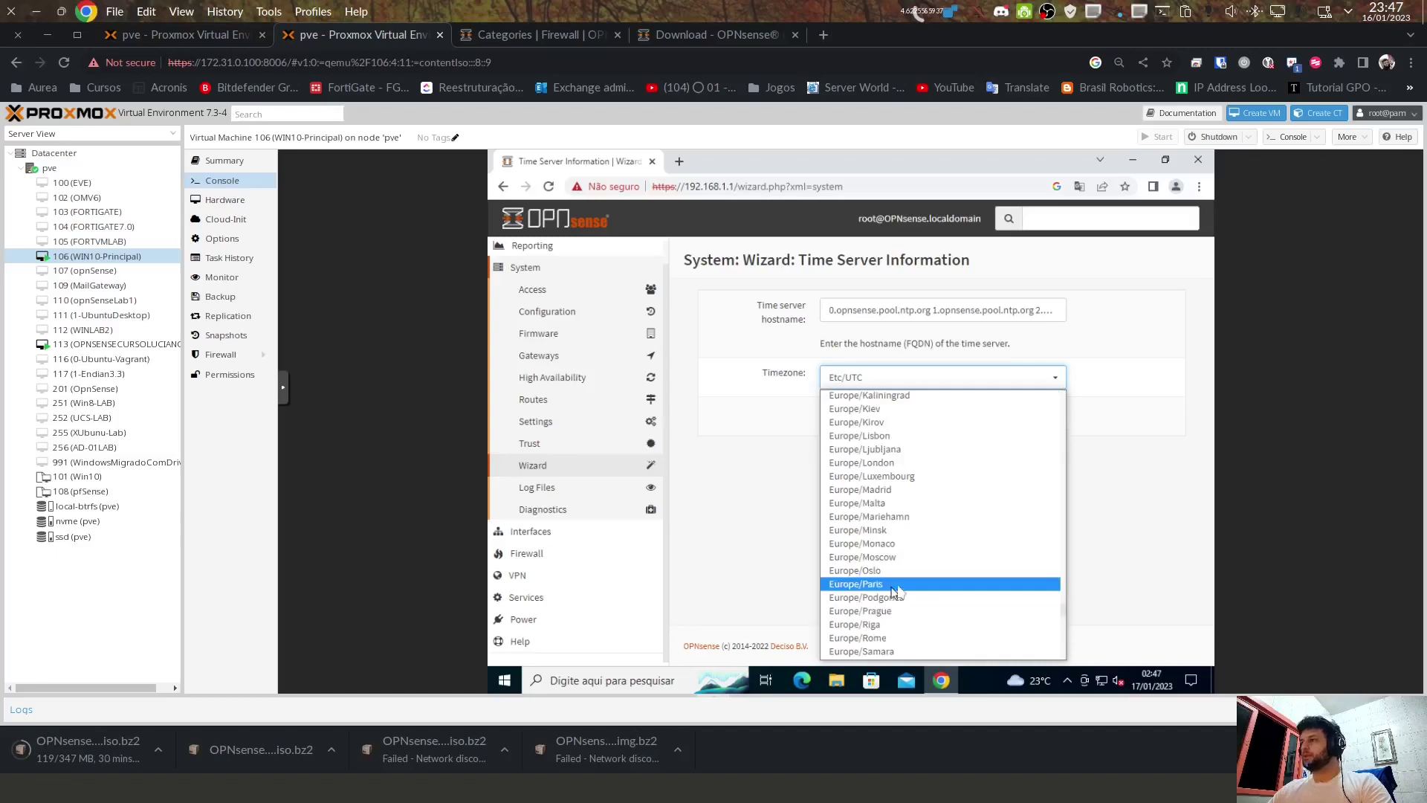
{"action": "scroll", "coordinate": [892, 591], "scroll_direction": "up", "scroll_amount": 5}
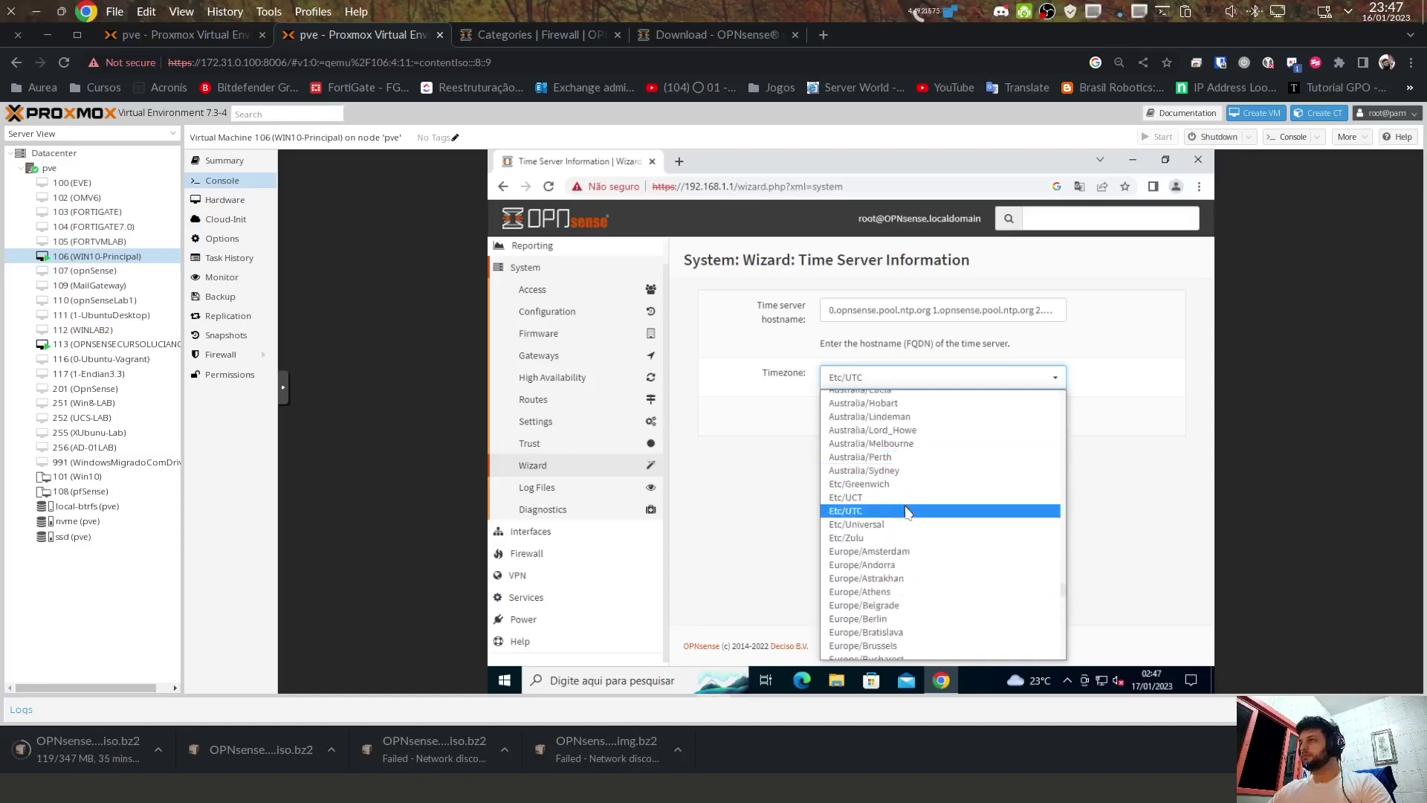
{"action": "scroll", "coordinate": [907, 507], "scroll_direction": "up", "scroll_amount": 2}
{"action": "scroll", "coordinate": [907, 508], "scroll_direction": "up", "scroll_amount": 20}
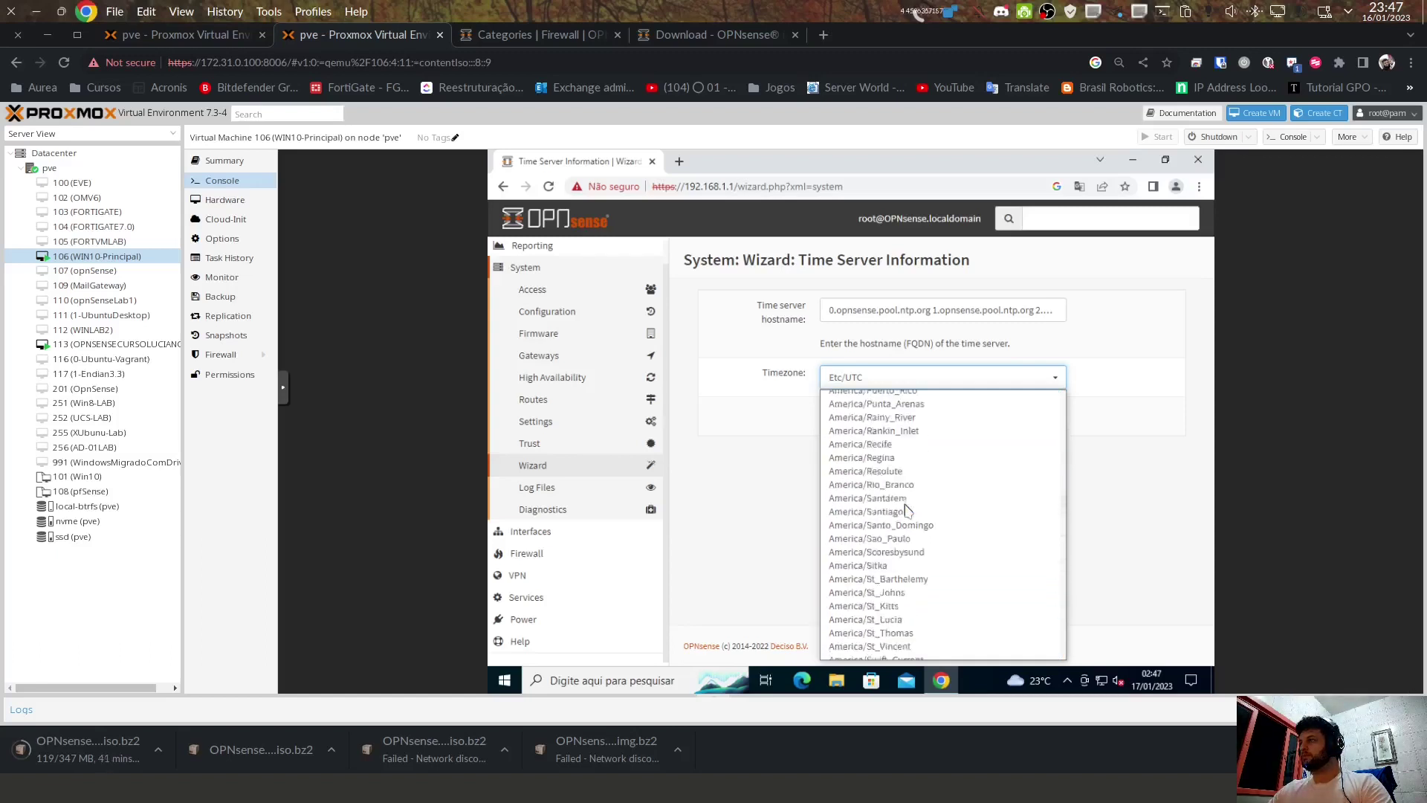
{"action": "left_click", "coordinate": [908, 497]}
{"action": "left_click", "coordinate": [934, 378]}
{"action": "scroll", "coordinate": [936, 521], "scroll_direction": "down", "scroll_amount": 1}
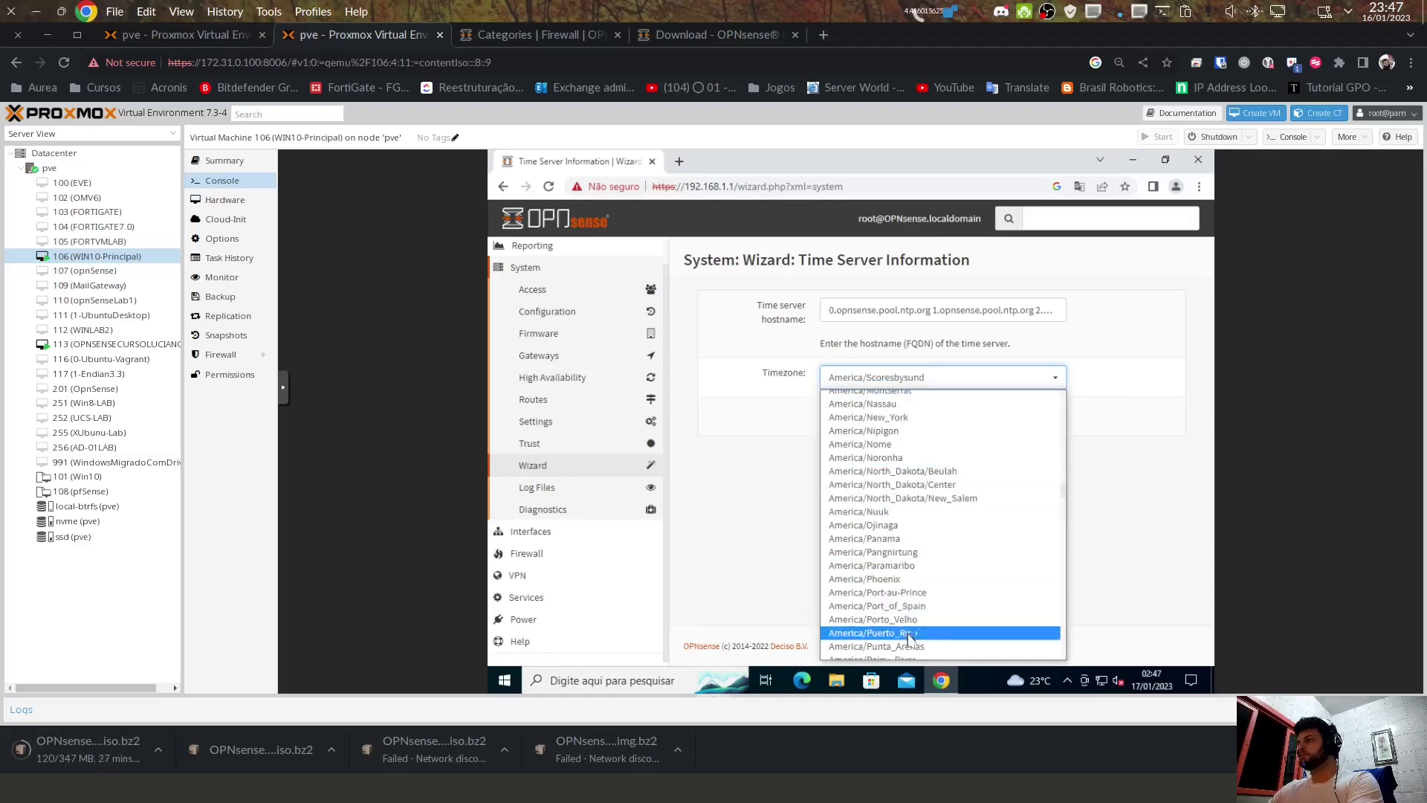
{"action": "left_click", "coordinate": [949, 418]}
{"action": "left_click", "coordinate": [949, 418]}
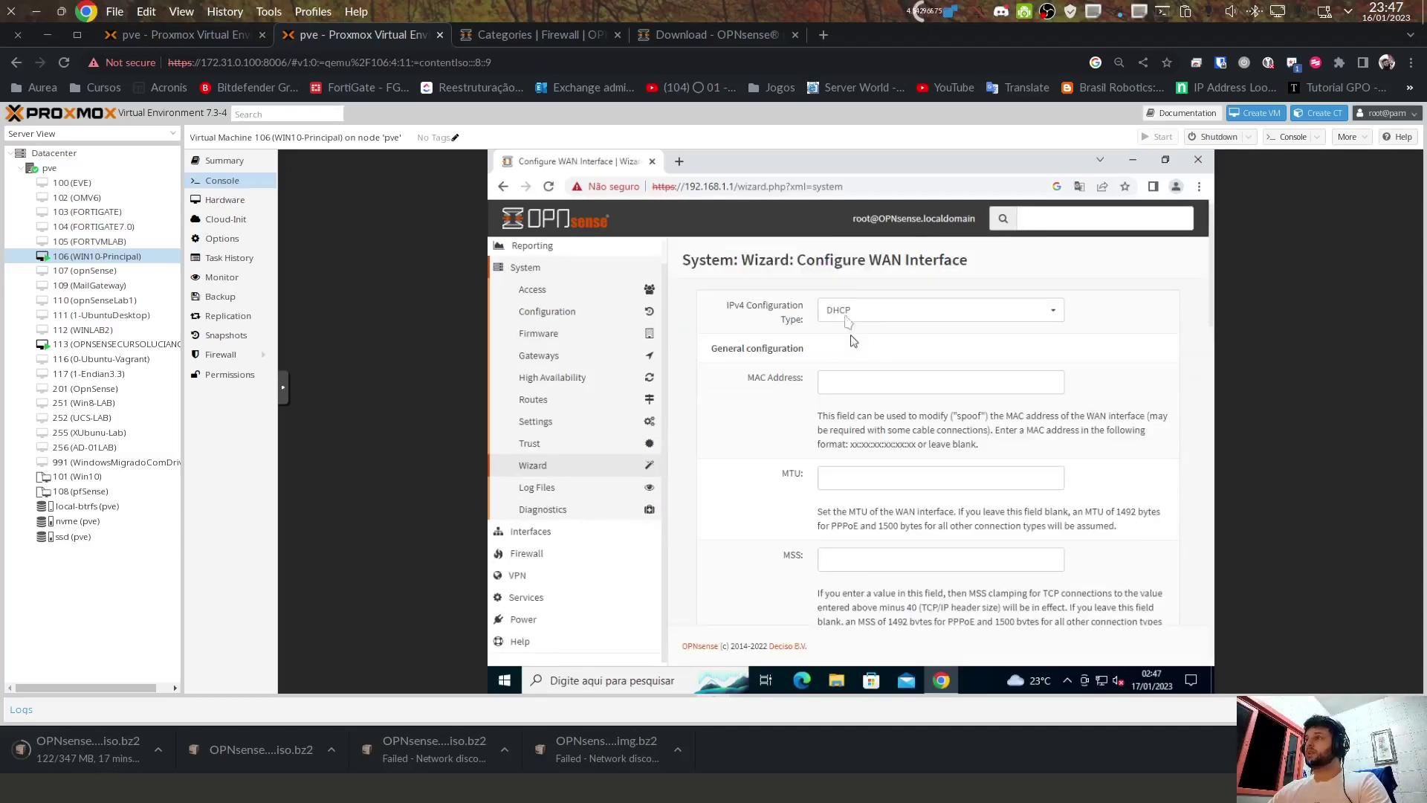
Step: Uncheck Block RFC1918 private networks and Block bogon networks on WAN, then continue to LAN
{"action": "scroll", "coordinate": [935, 512], "scroll_direction": "down", "scroll_amount": 3}
{"action": "scroll", "coordinate": [935, 511], "scroll_direction": "down", "scroll_amount": 15}
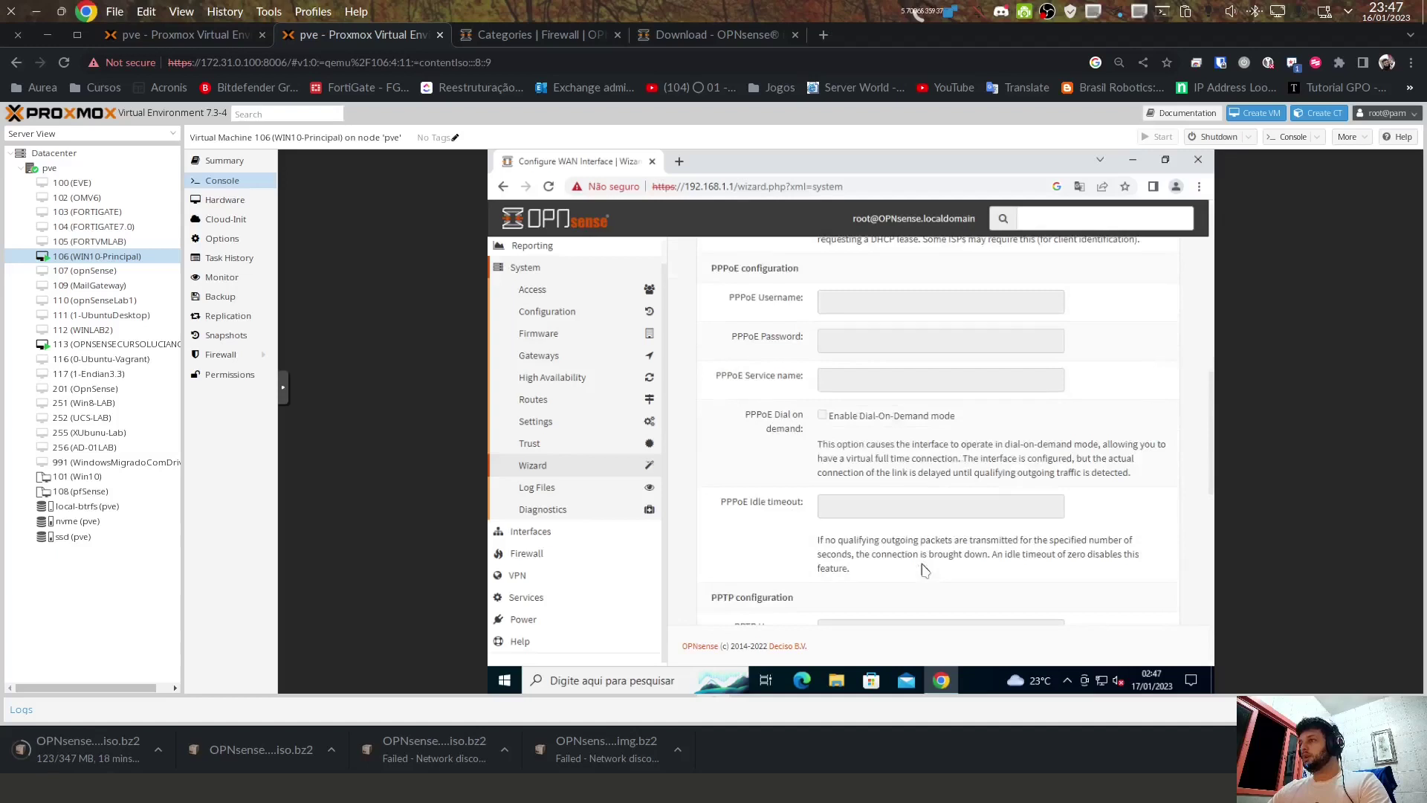
{"action": "scroll", "coordinate": [922, 569], "scroll_direction": "down", "scroll_amount": 1}
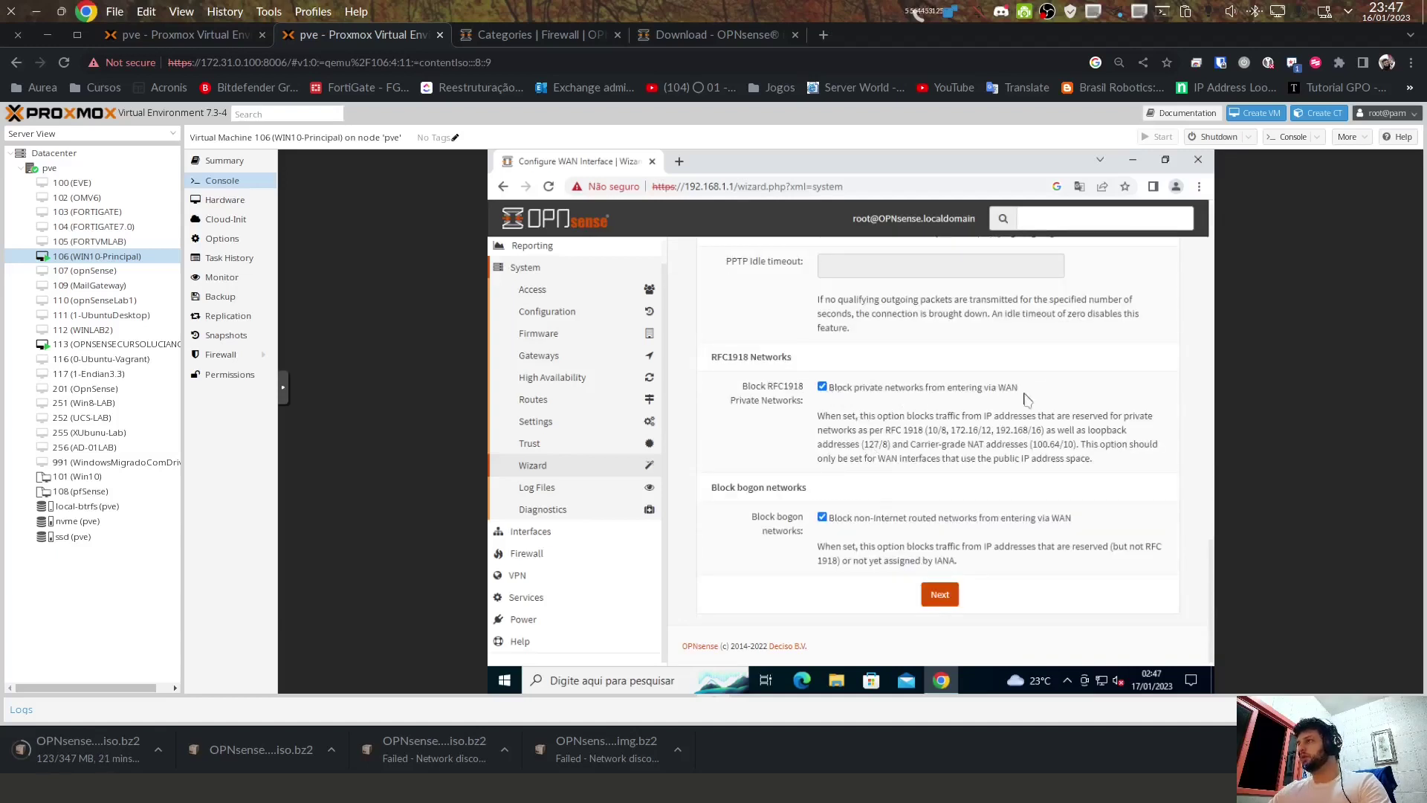
{"action": "left_click", "coordinate": [822, 517]}
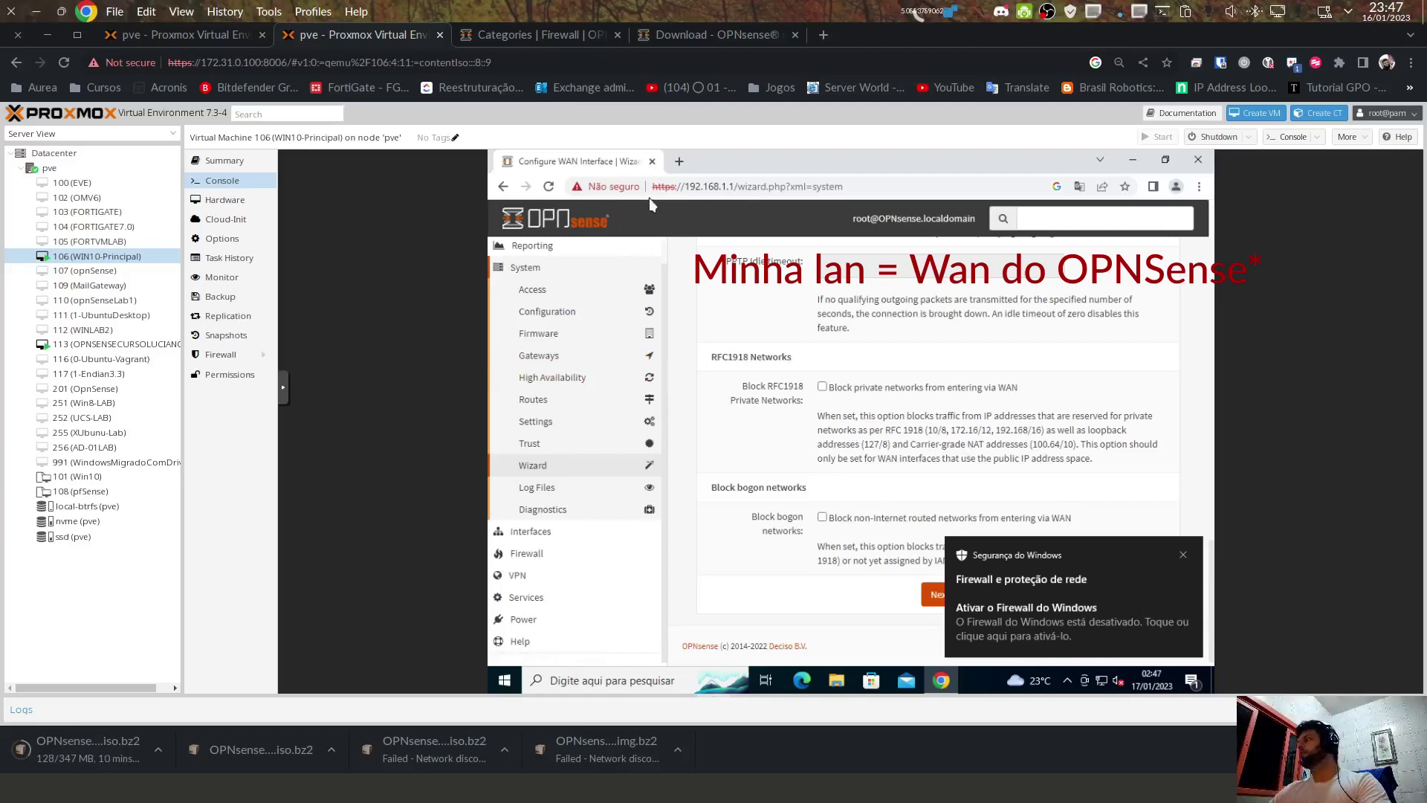
{"action": "left_click", "coordinate": [1186, 555]}
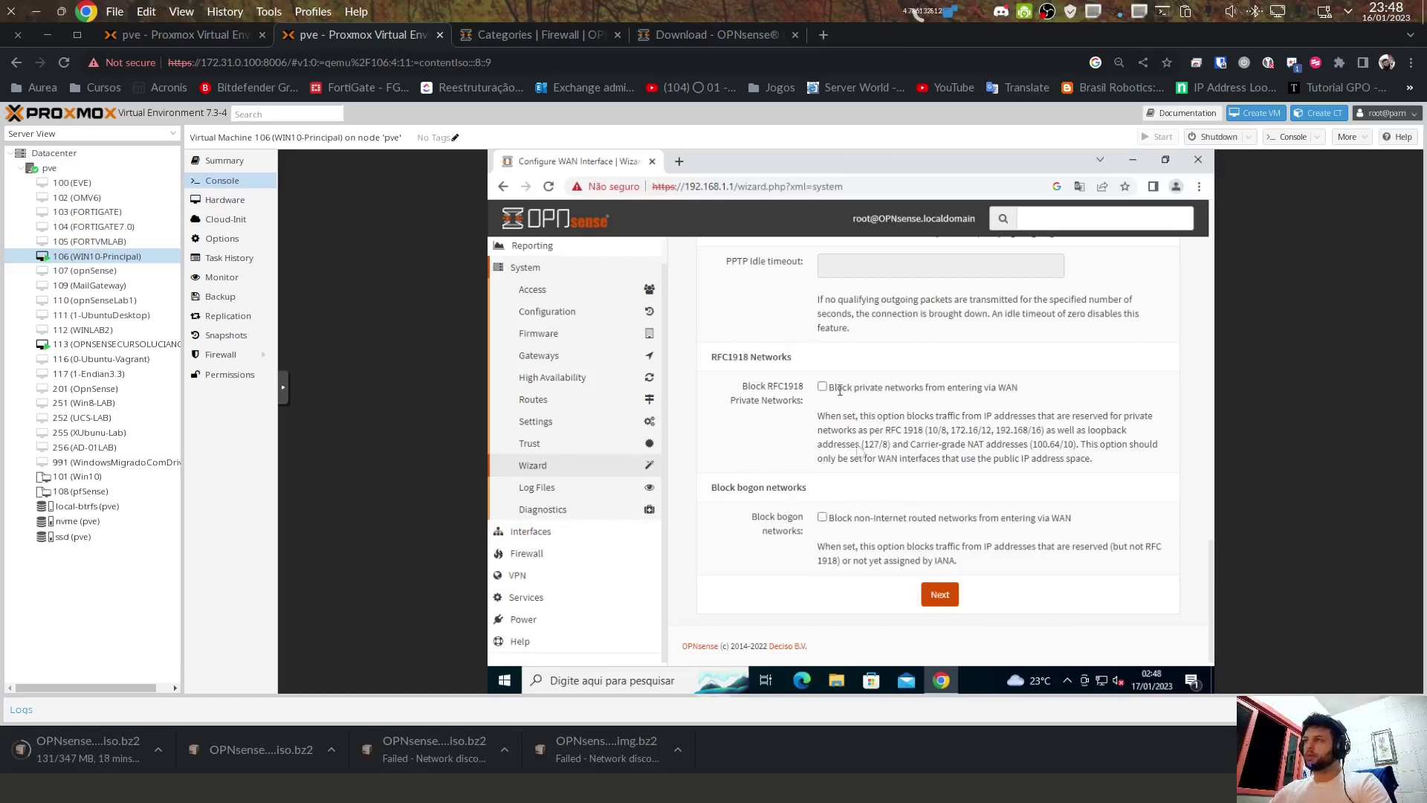
{"action": "left_click", "coordinate": [947, 604]}
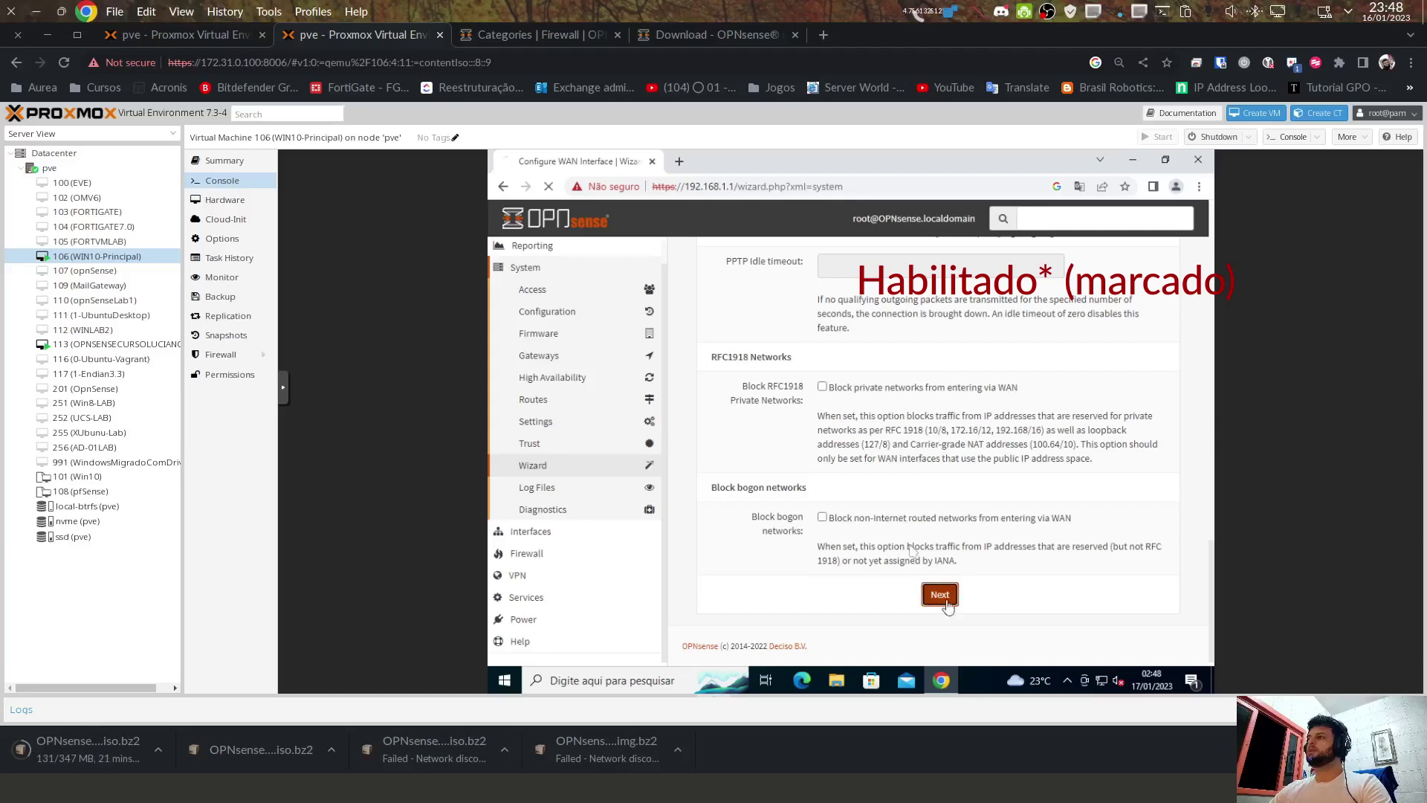
Step: Change the LAN IP address from 192.168.1.1 to 192.168.20.1 and continue
{"action": "left_click_drag", "start_coordinate": [895, 310], "coordinate": [793, 310]}
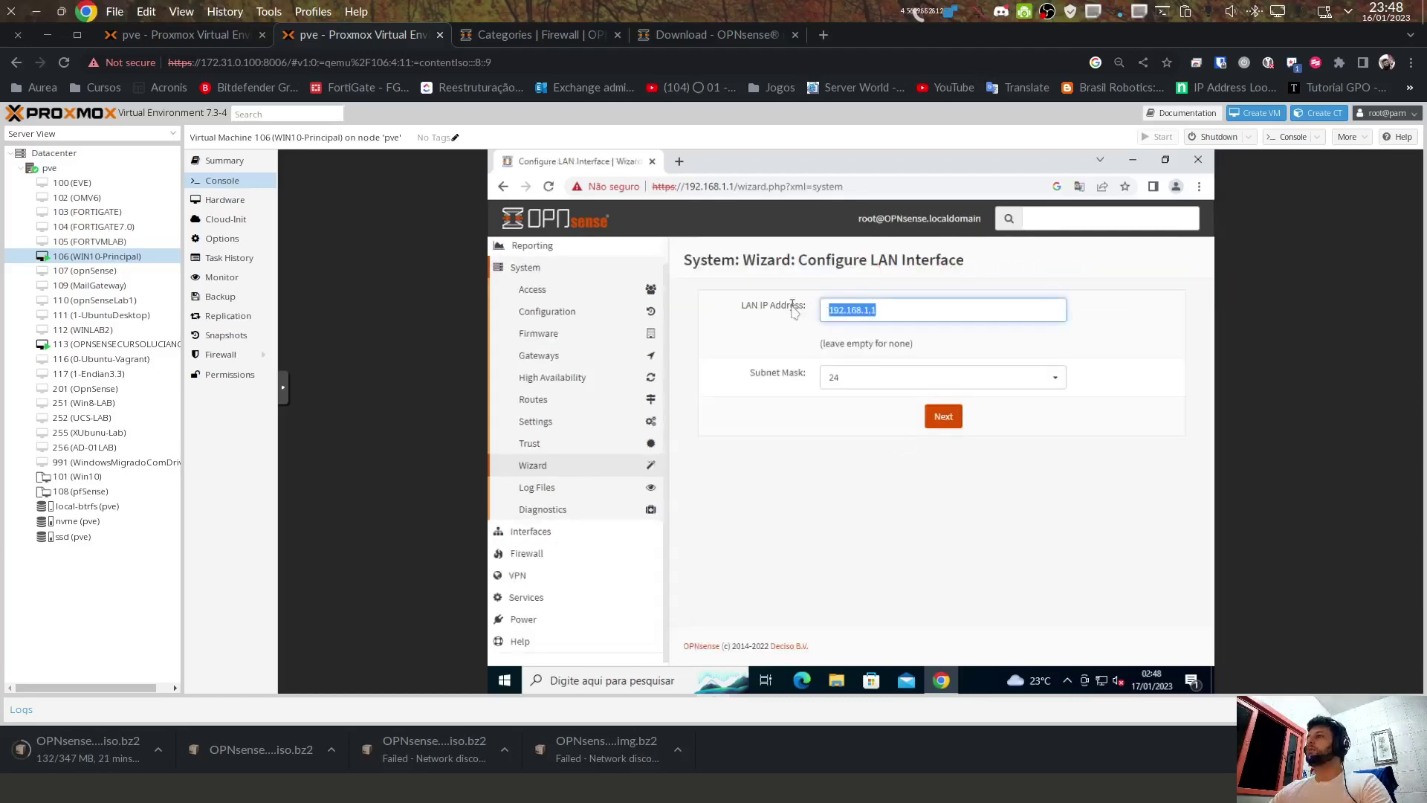
{"action": "left_click", "coordinate": [871, 313]}
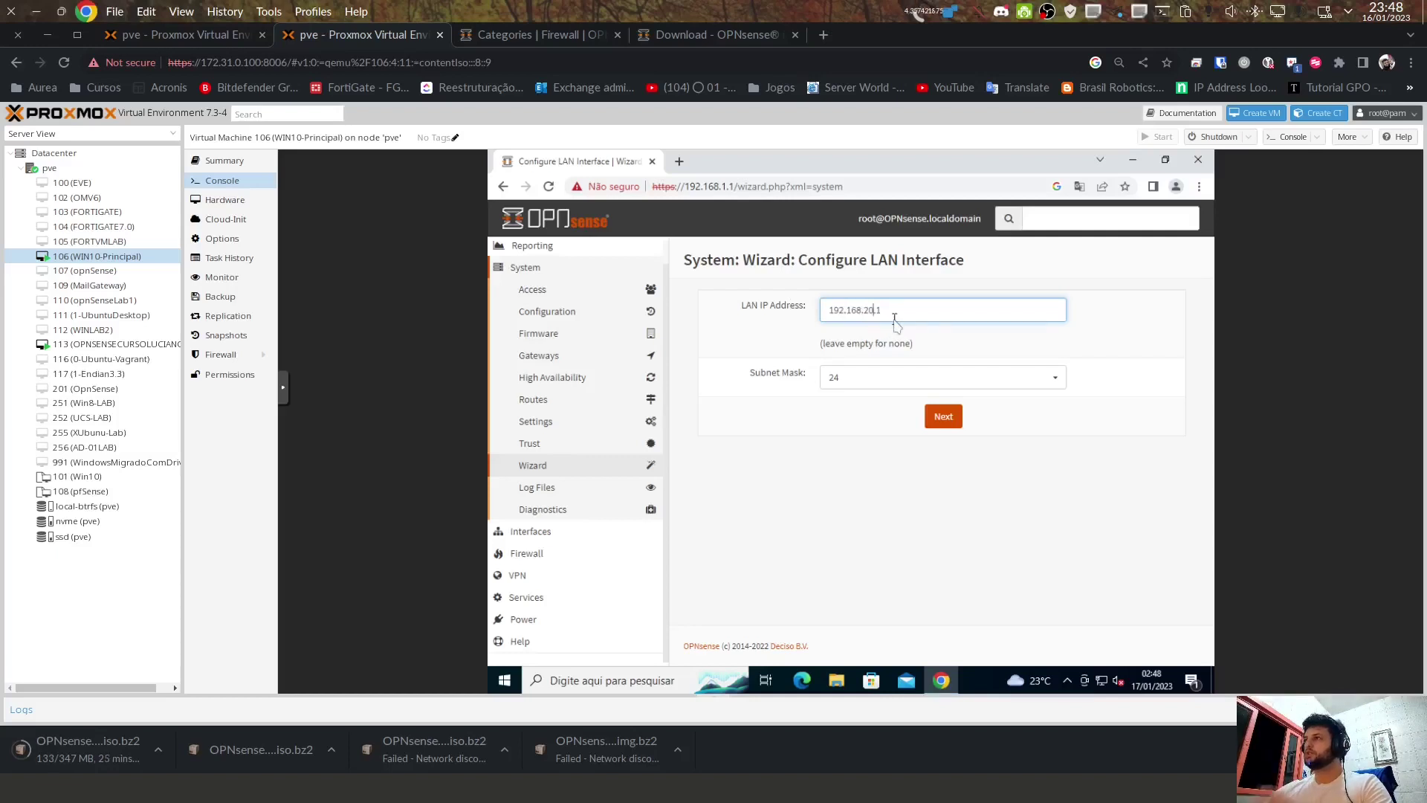
{"action": "left_click", "coordinate": [945, 419]}
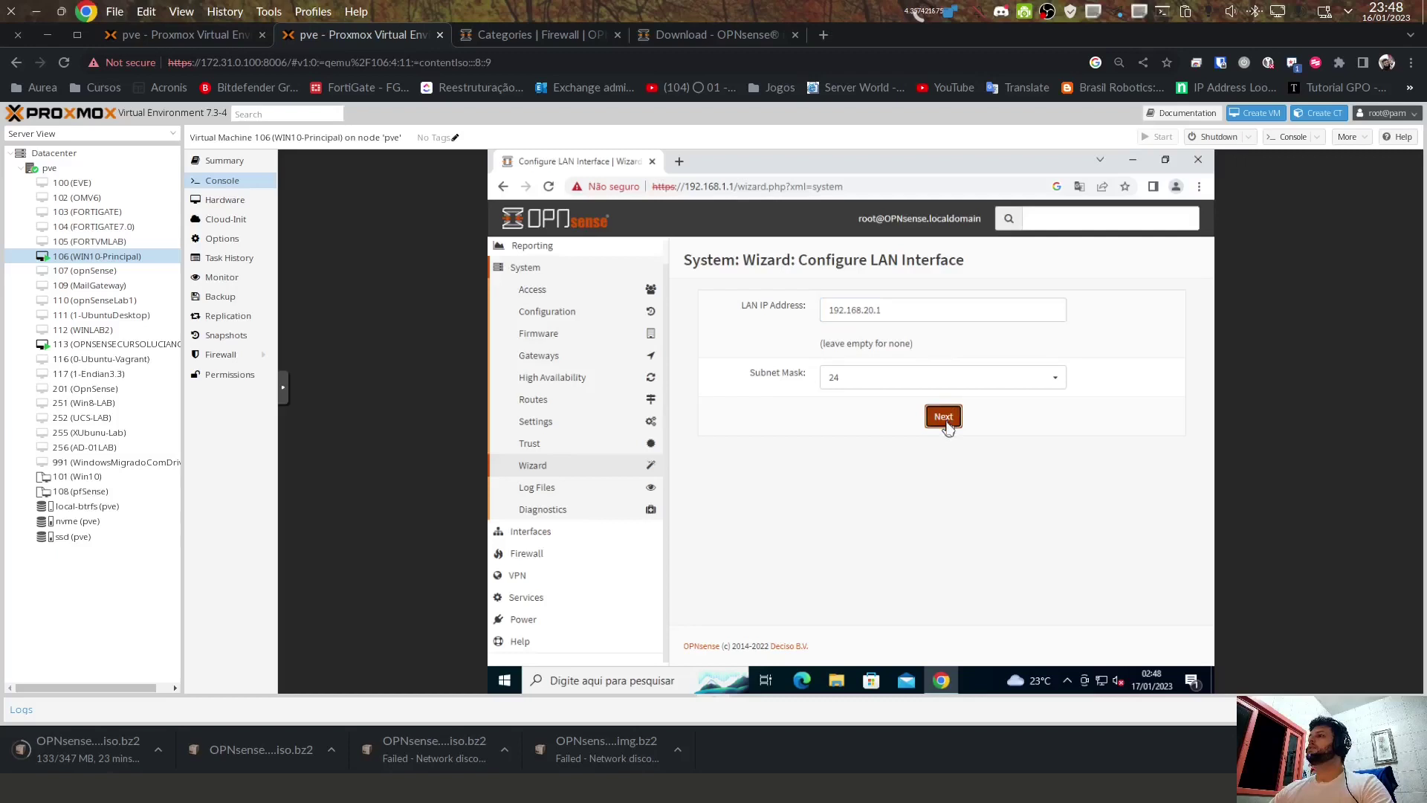
Step: Set and confirm a new root password, then apply the configuration with Reload
{"action": "left_click", "coordinate": [875, 320]}
{"action": "type", "text": "123"}
{"action": "key", "text": "Tab"}
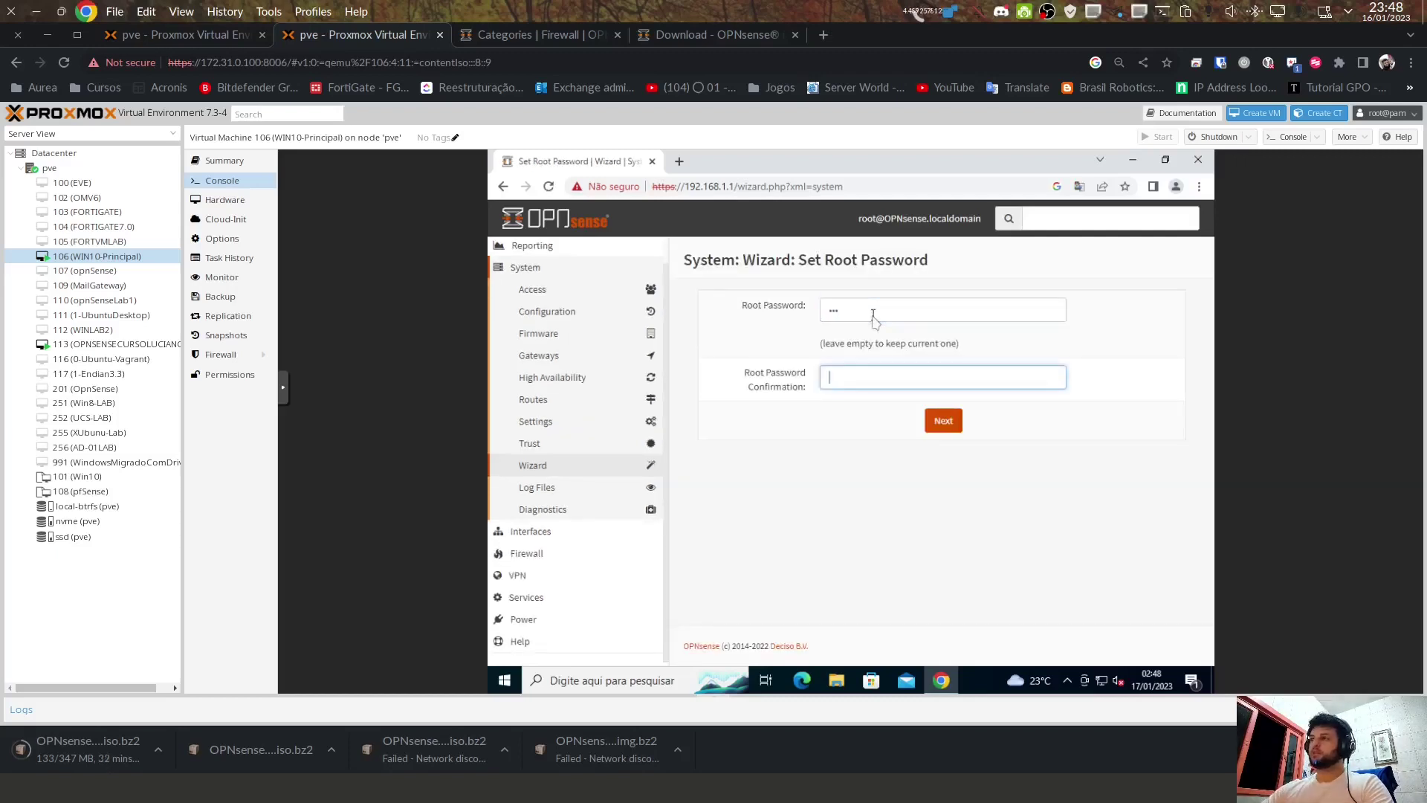
{"action": "left_click", "coordinate": [938, 420]}
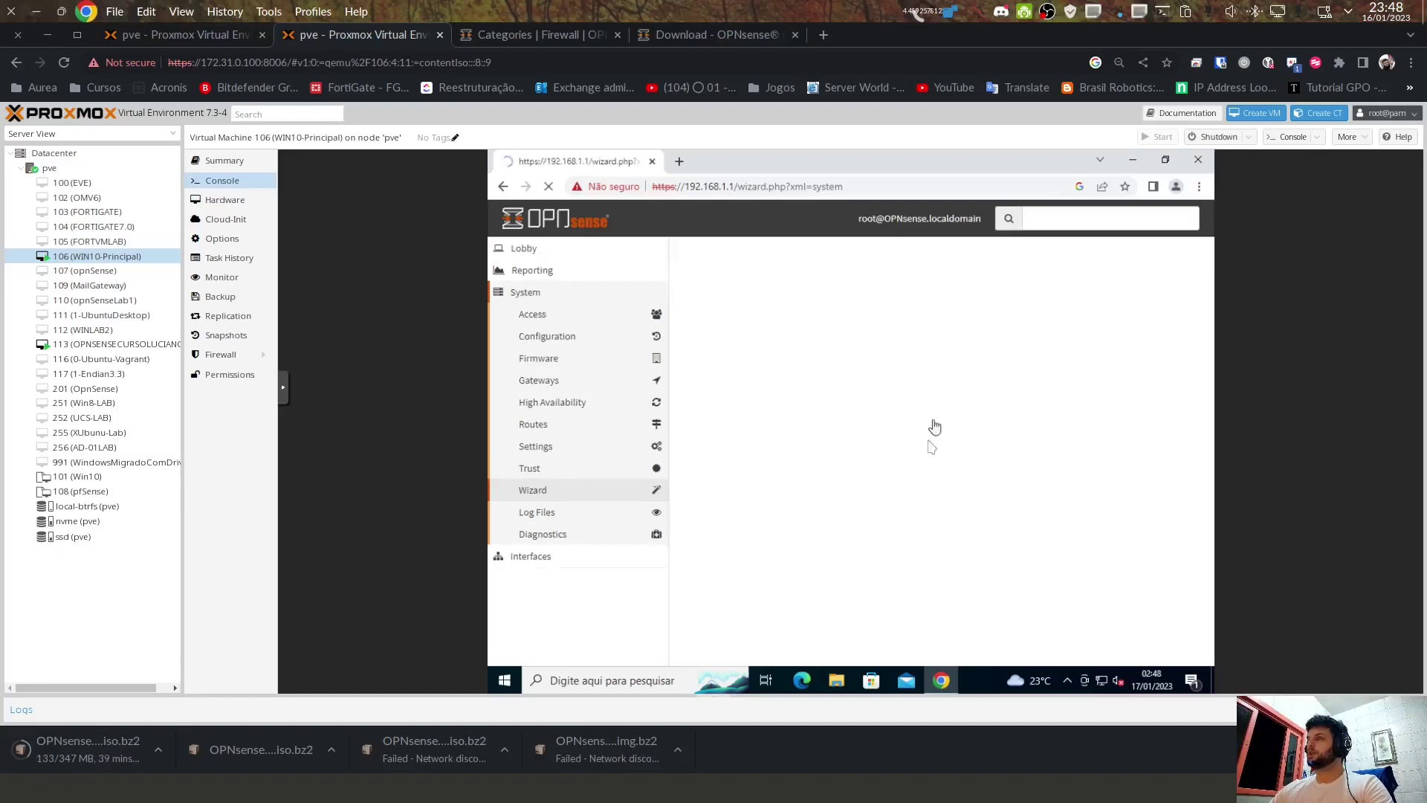
{"action": "left_click", "coordinate": [950, 355]}
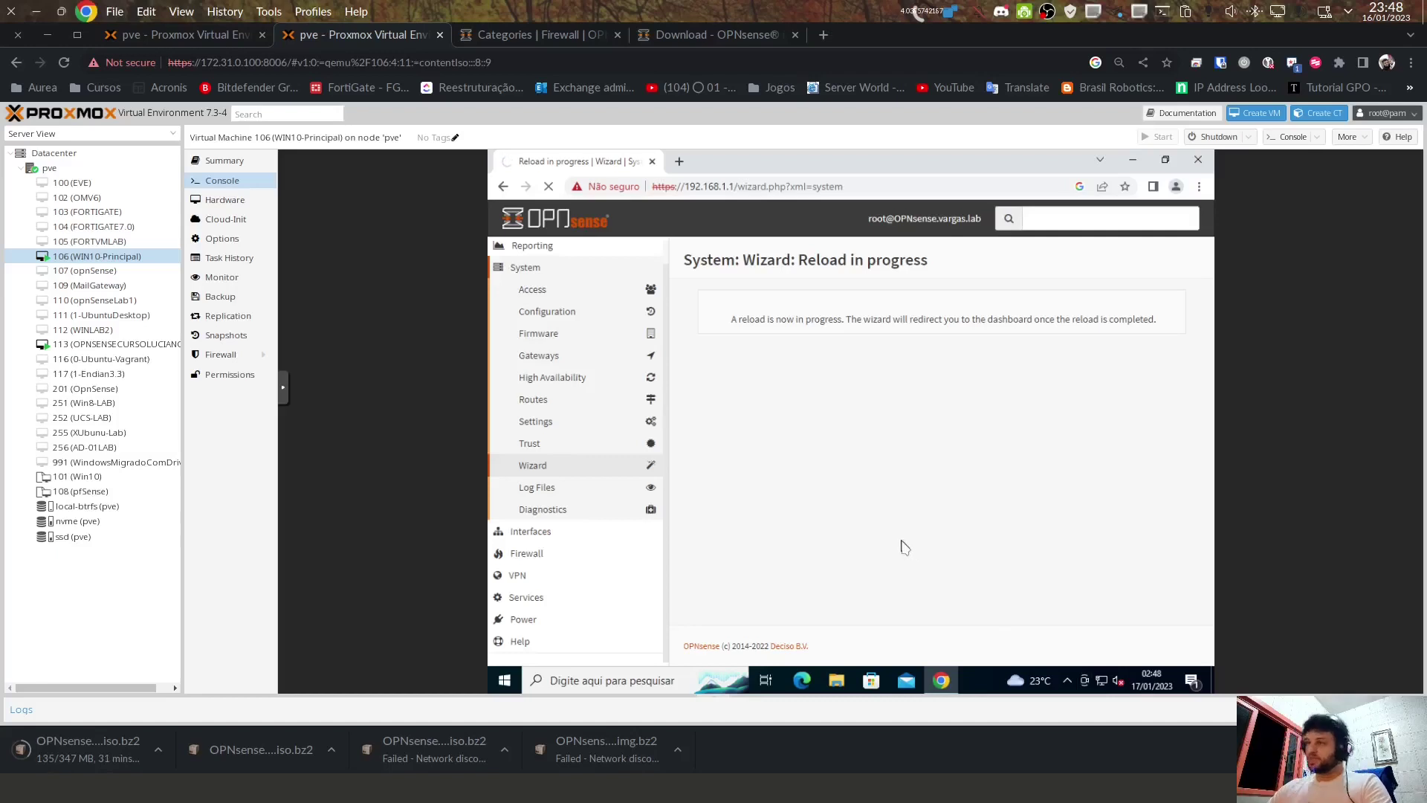
{"action": "key", "text": "super+r"}
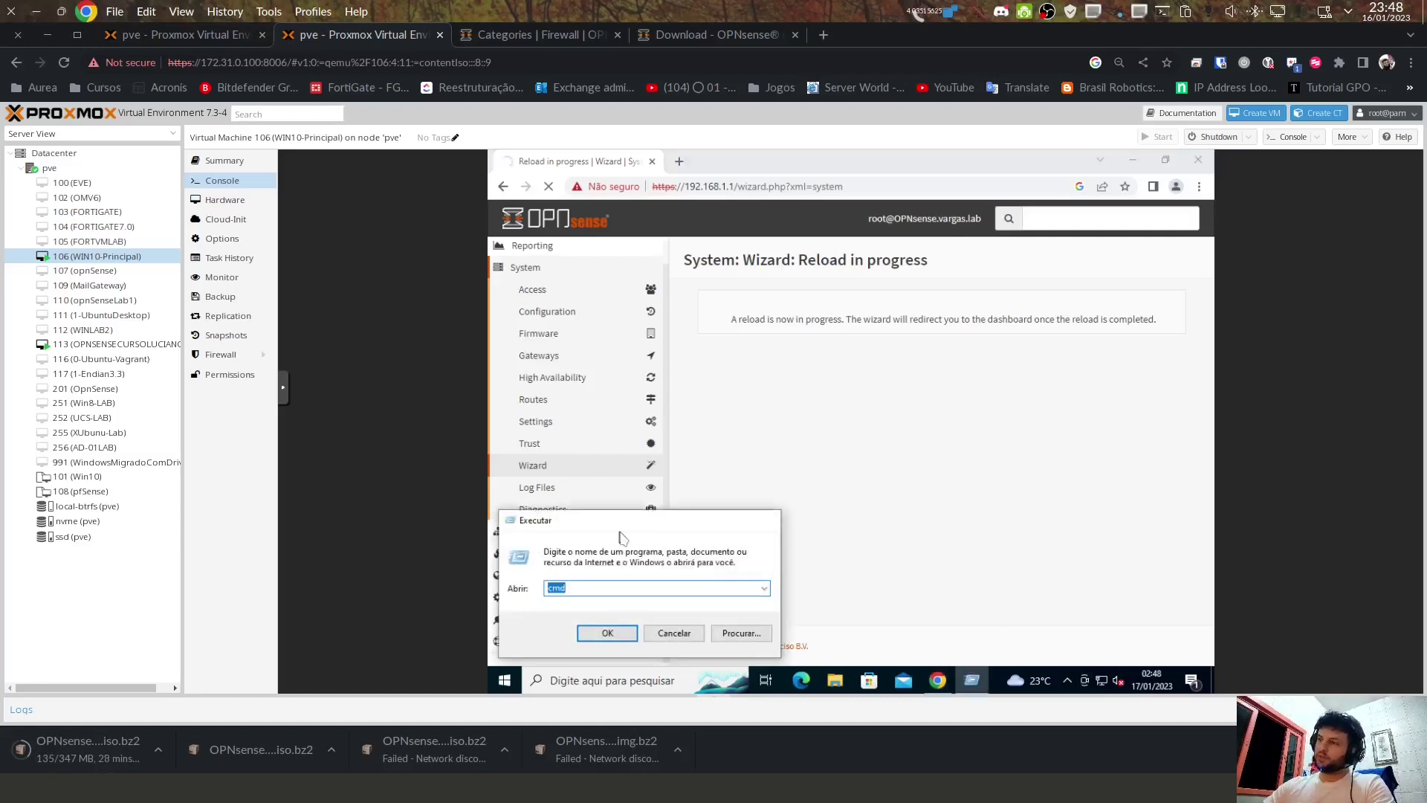
Step: Run ipconfig /release and /renew, then ipconfig to confirm 192.168.20.10 with gateway 192.168.20.1
{"action": "key", "text": "Return"}
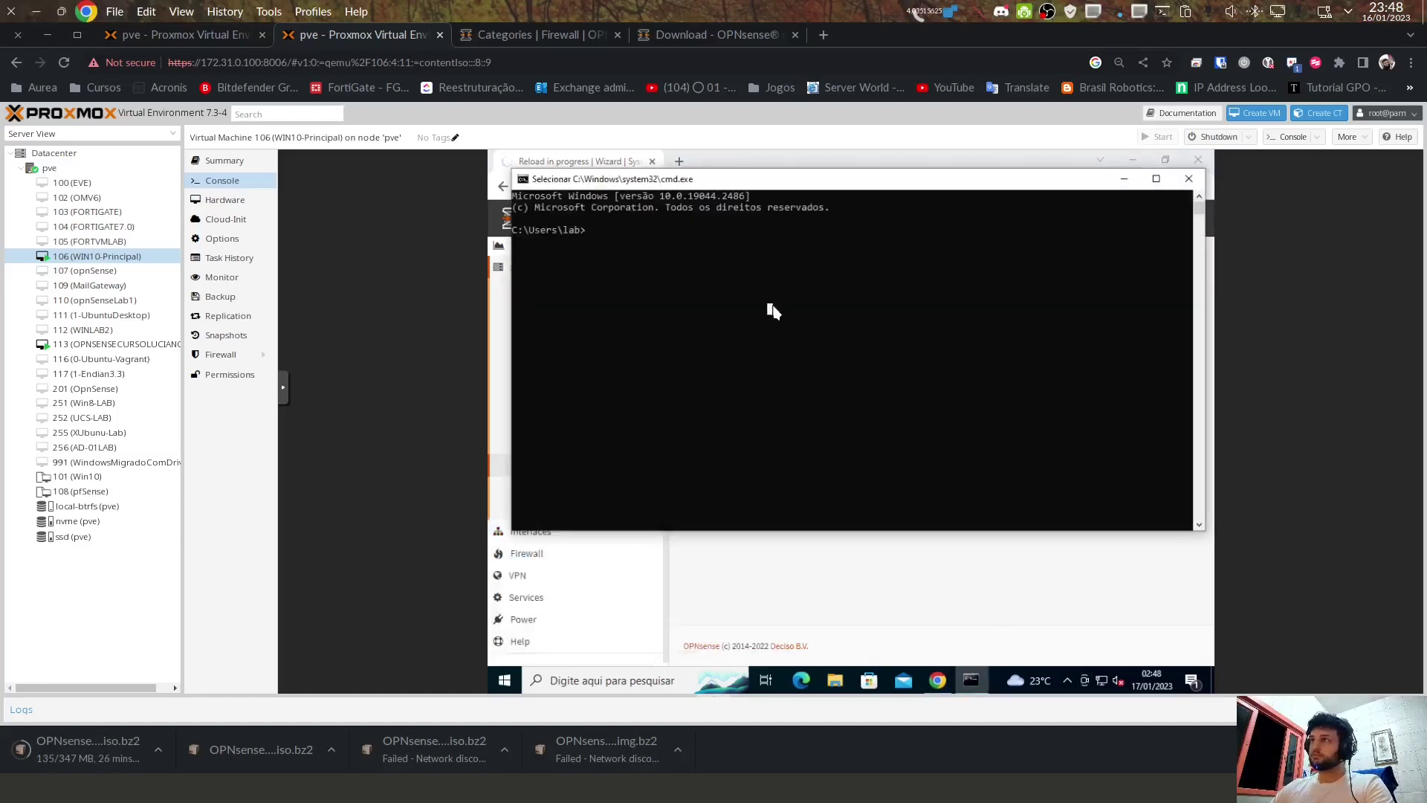
{"action": "type", "text": "ipc"}
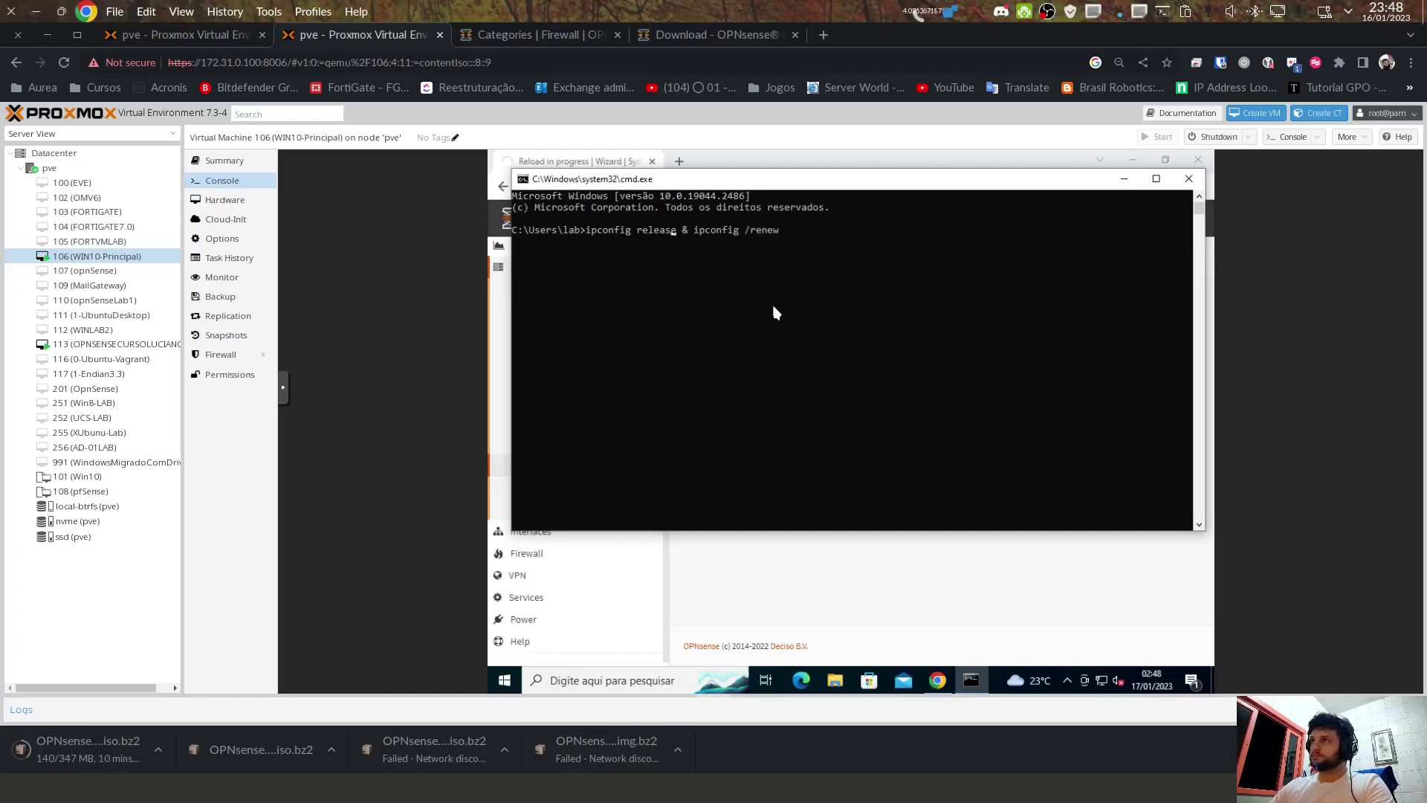
{"action": "type", "text": "/"}
{"action": "key", "text": "Return"}
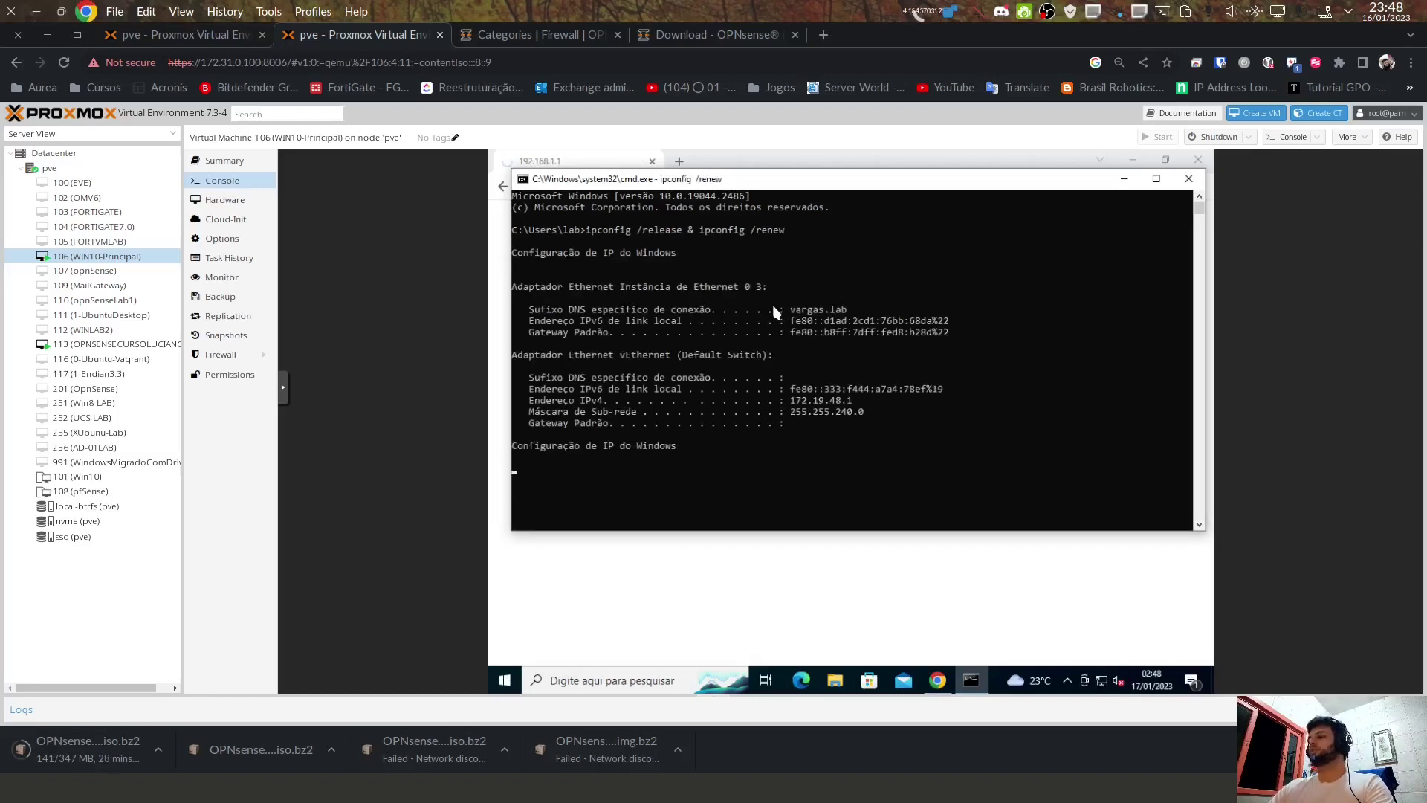
{"action": "type", "text": "ip a"}
{"action": "key", "text": "Return"}
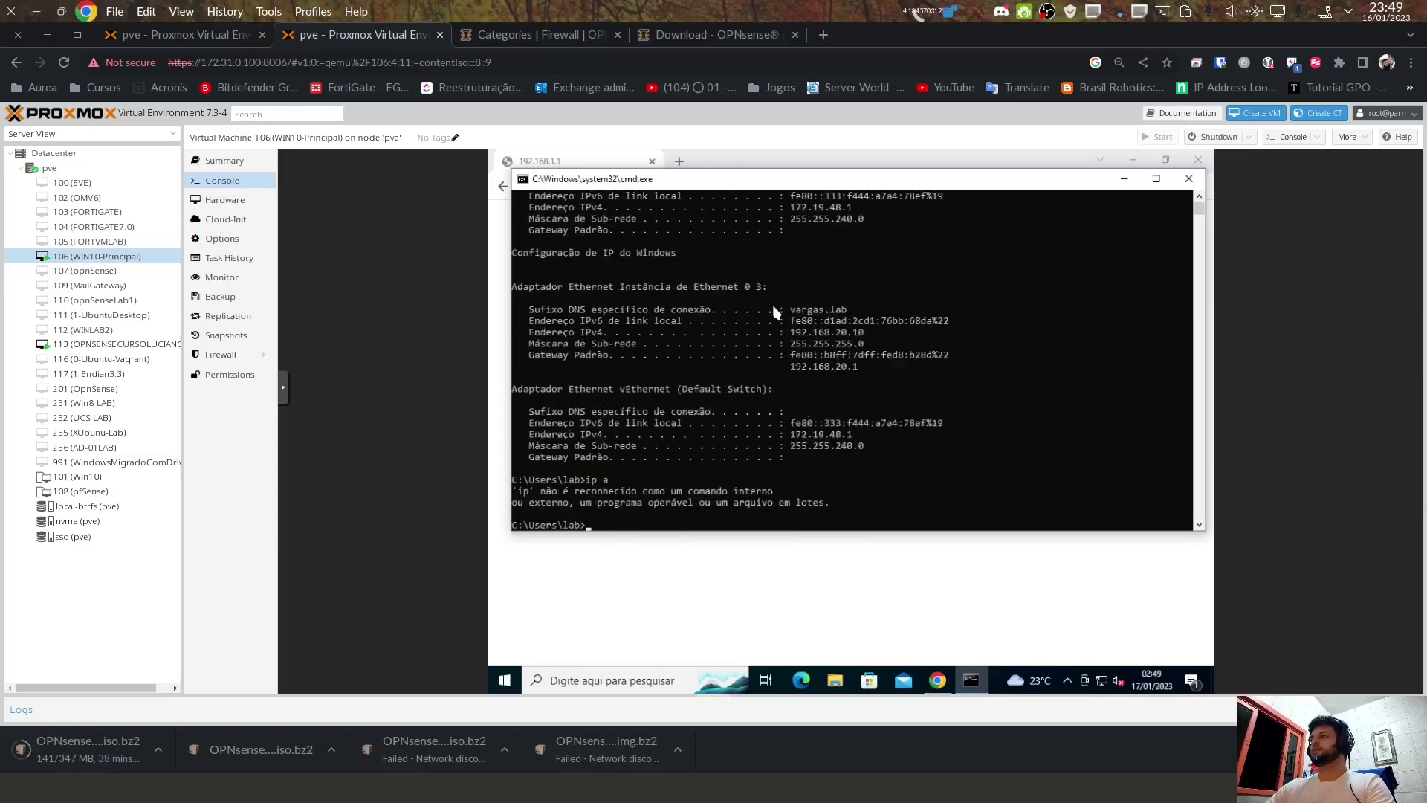
{"action": "type", "text": "ipcon"}
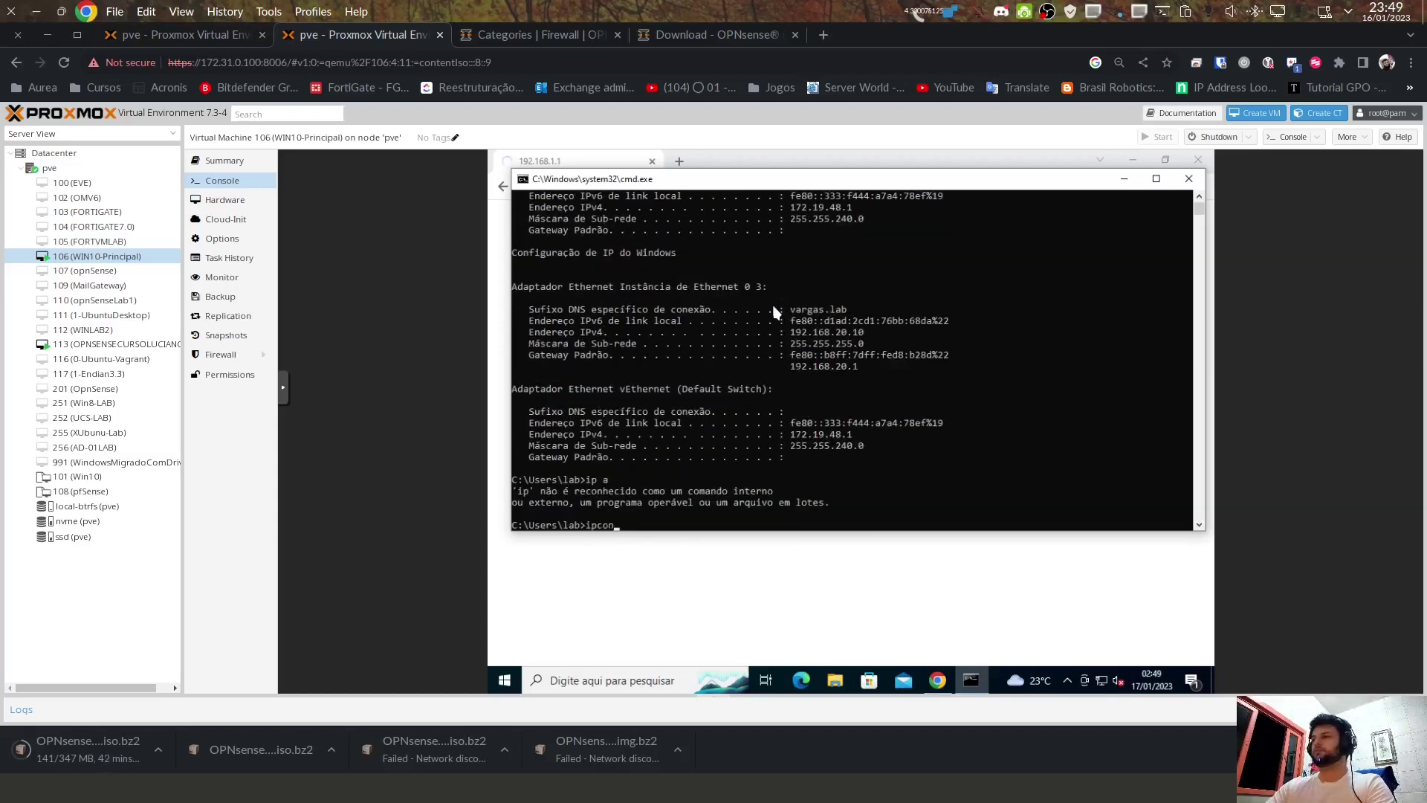
{"action": "type", "text": "fig"}
{"action": "key", "text": "Return"}
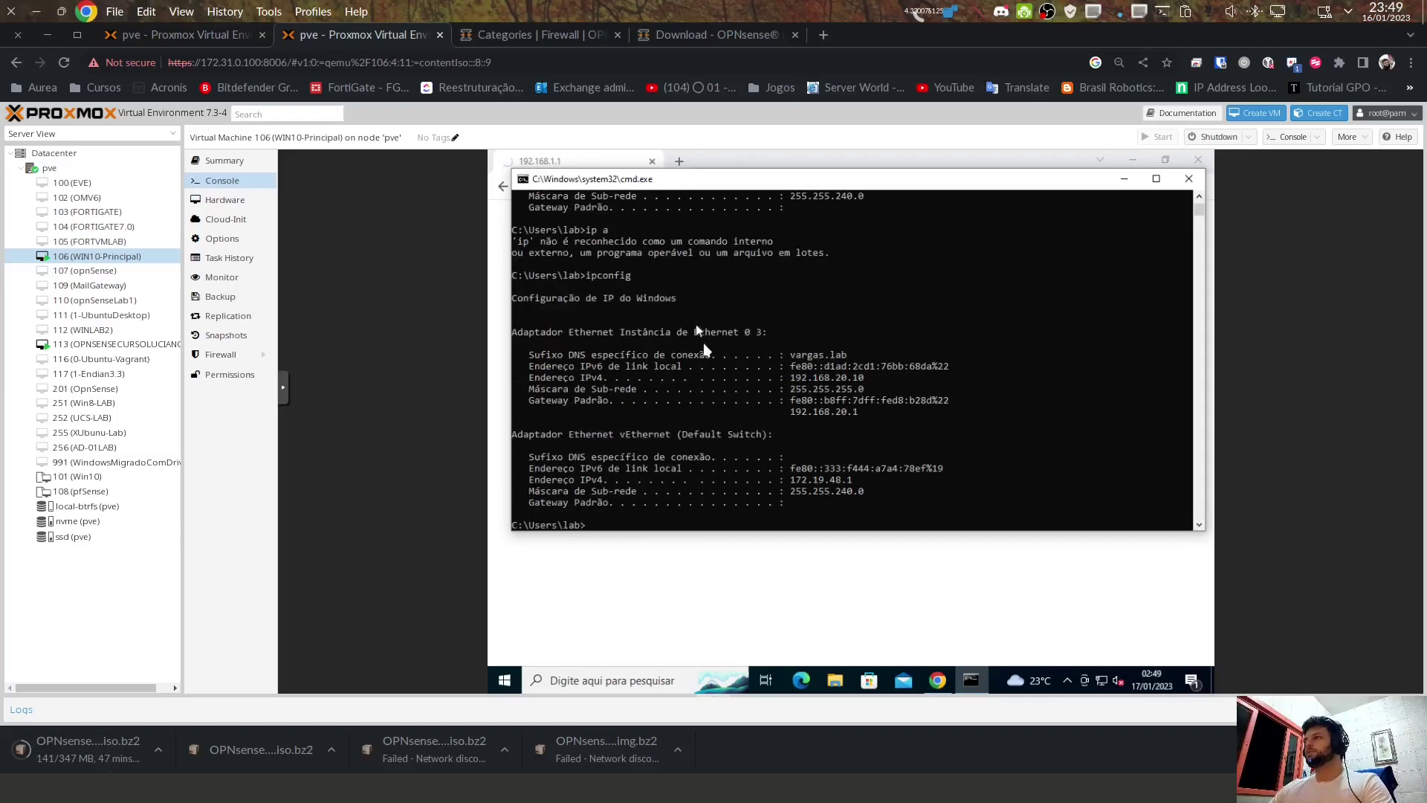
Step: Browse Chrome to 192.168.20.1, fixing the mistyped 192.168.10.1, and proceed past the certificate warning
{"action": "left_click", "coordinate": [808, 163]}
{"action": "left_click", "coordinate": [692, 189]}
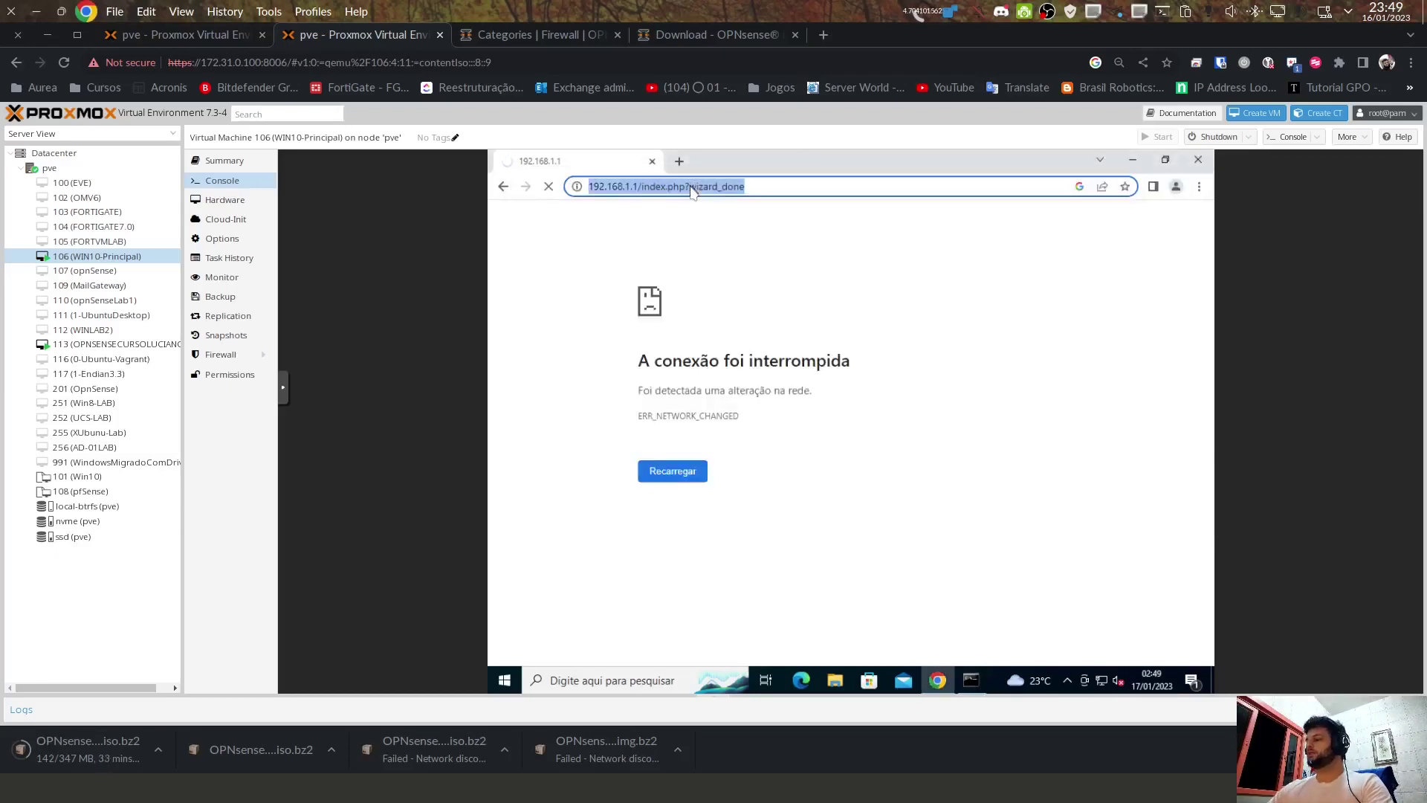
{"action": "type", "text": "192.168.10.1"}
{"action": "key", "text": "Return"}
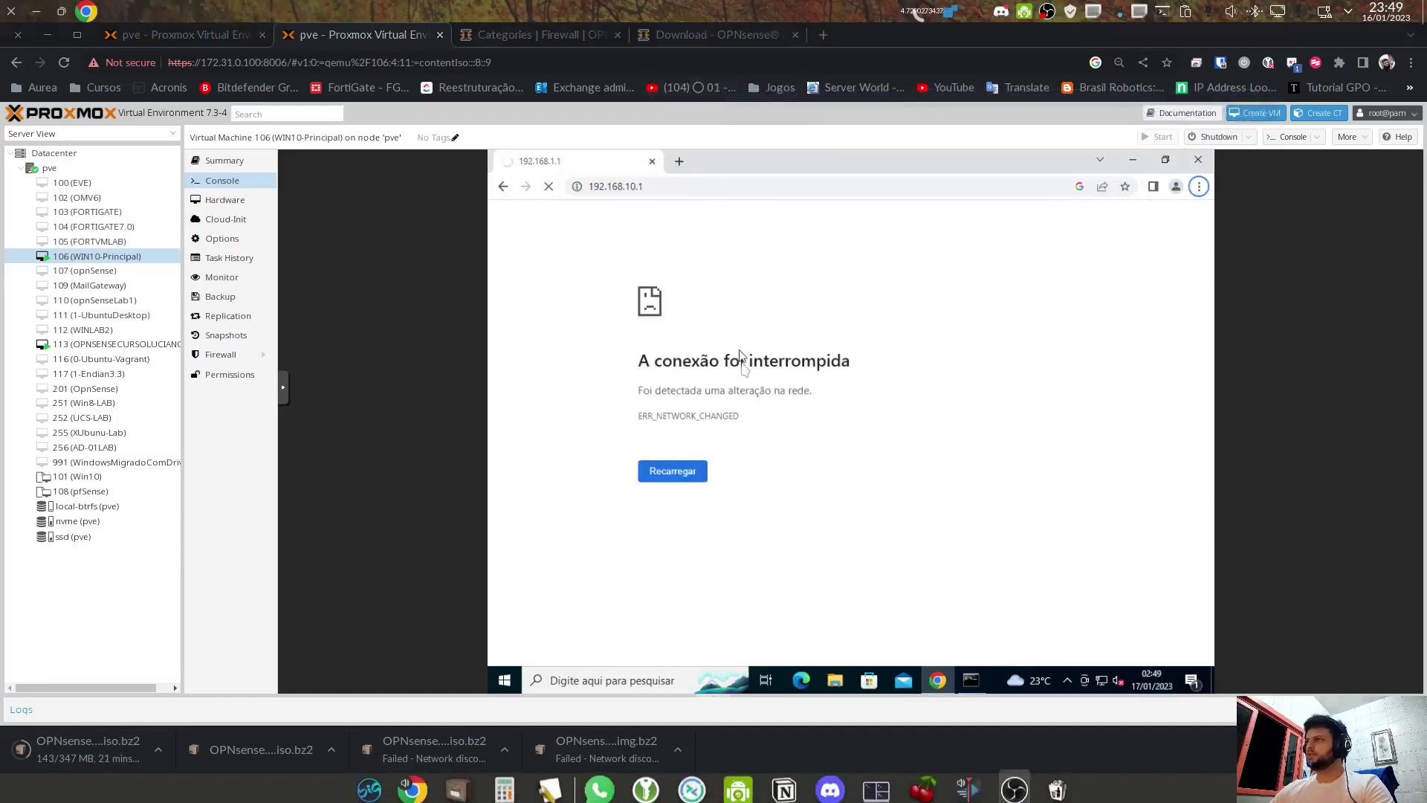
{"action": "left_click", "coordinate": [632, 187]}
{"action": "left_click", "coordinate": [633, 187]}
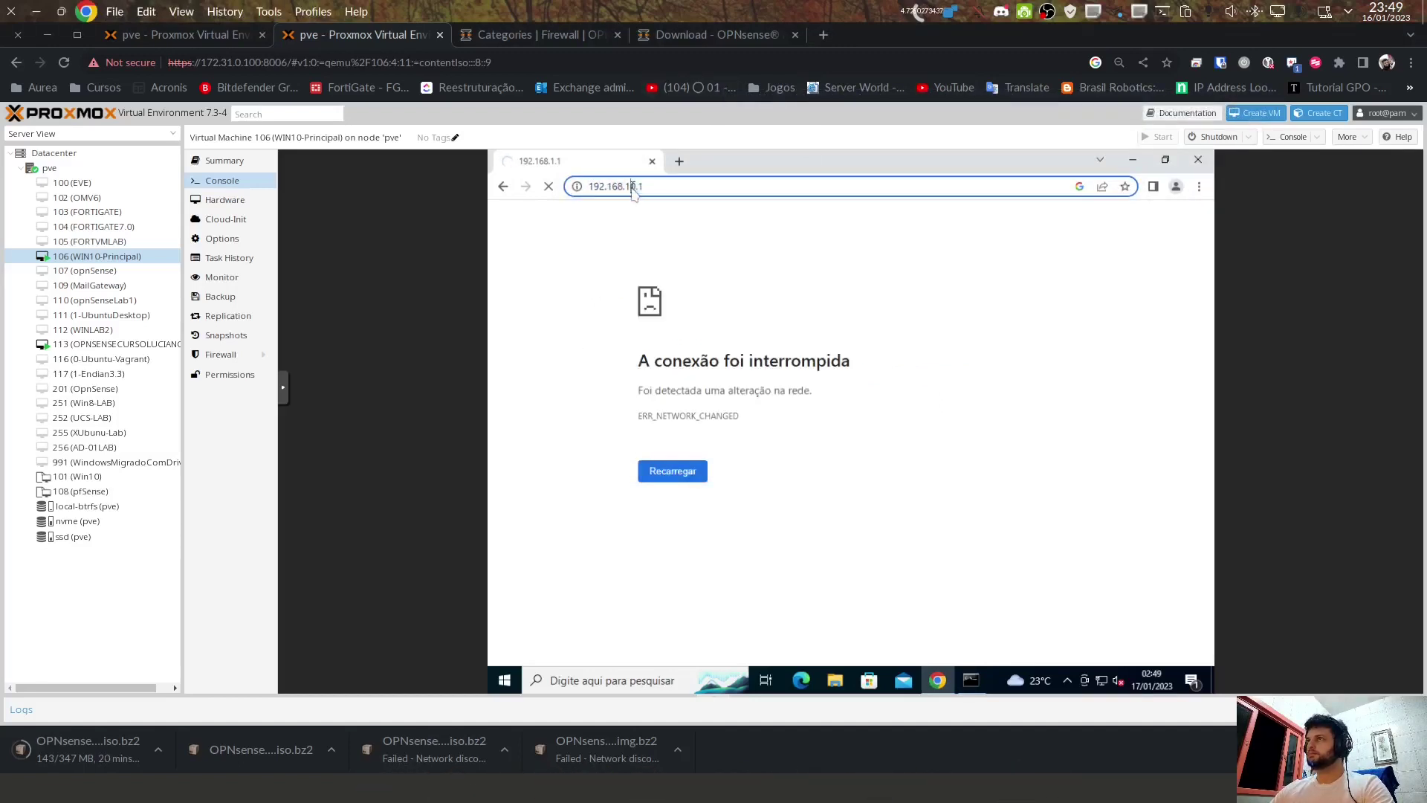
{"action": "key", "text": "BackSpace"}
{"action": "type", "text": "2"}
{"action": "key", "text": "Return"}
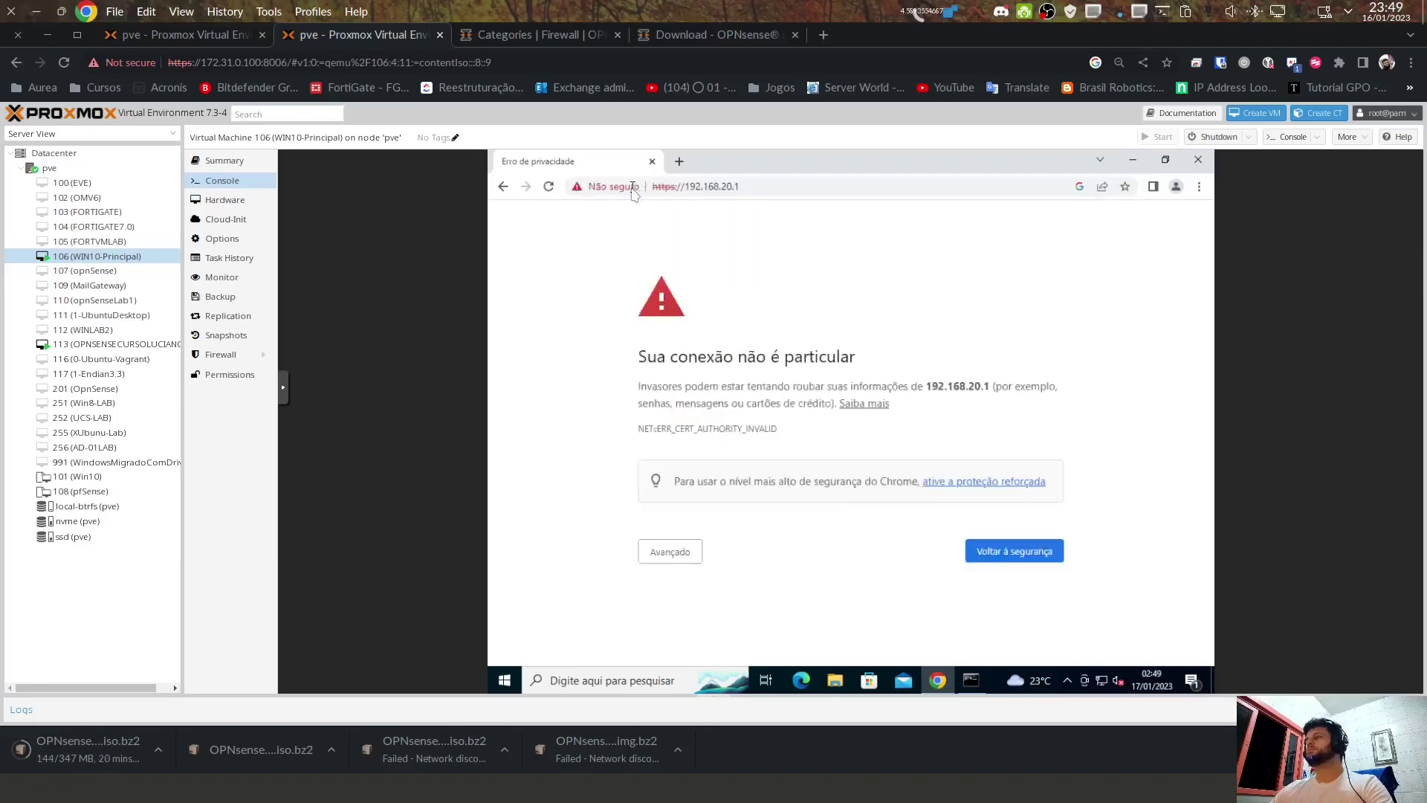
{"action": "left_click", "coordinate": [664, 550]}
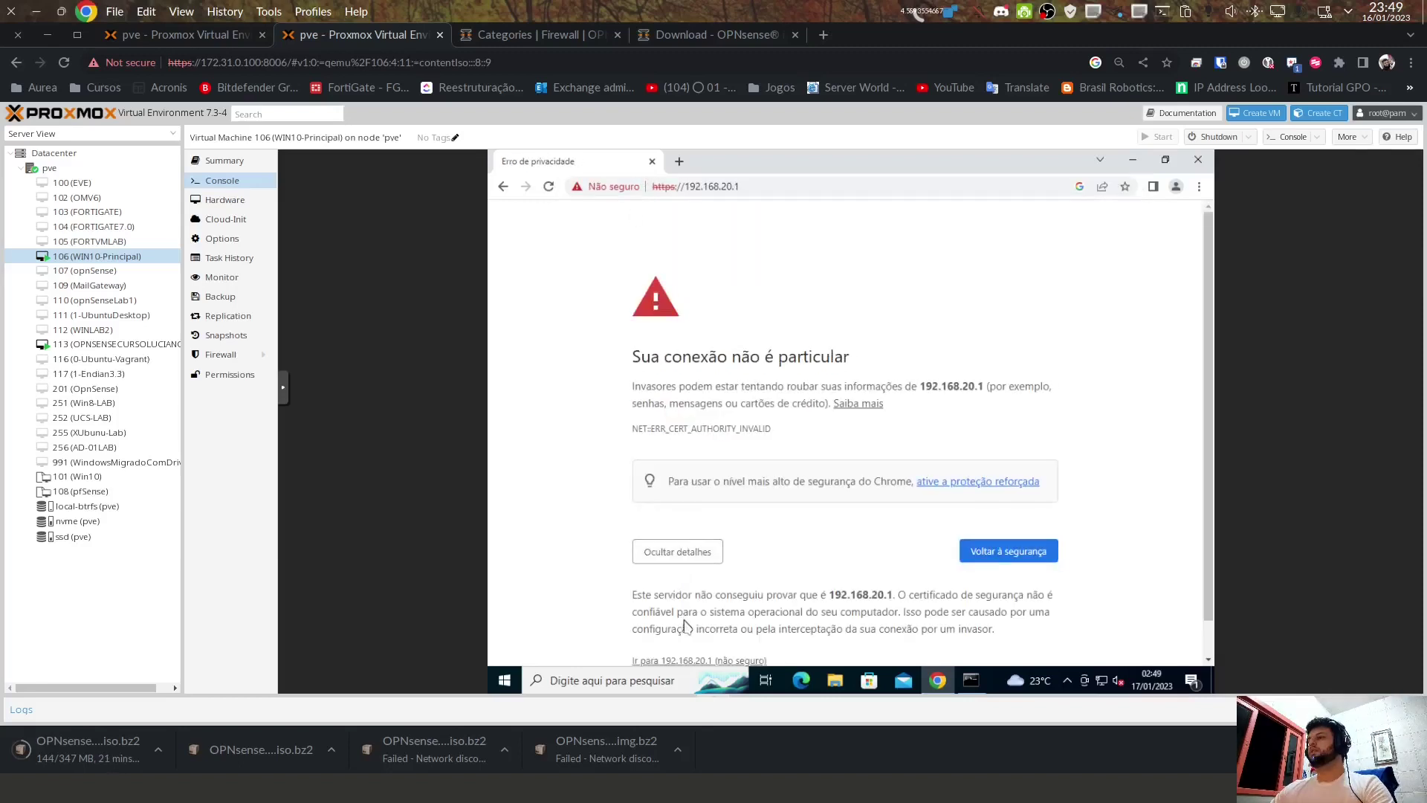
{"action": "left_click", "coordinate": [685, 623]}
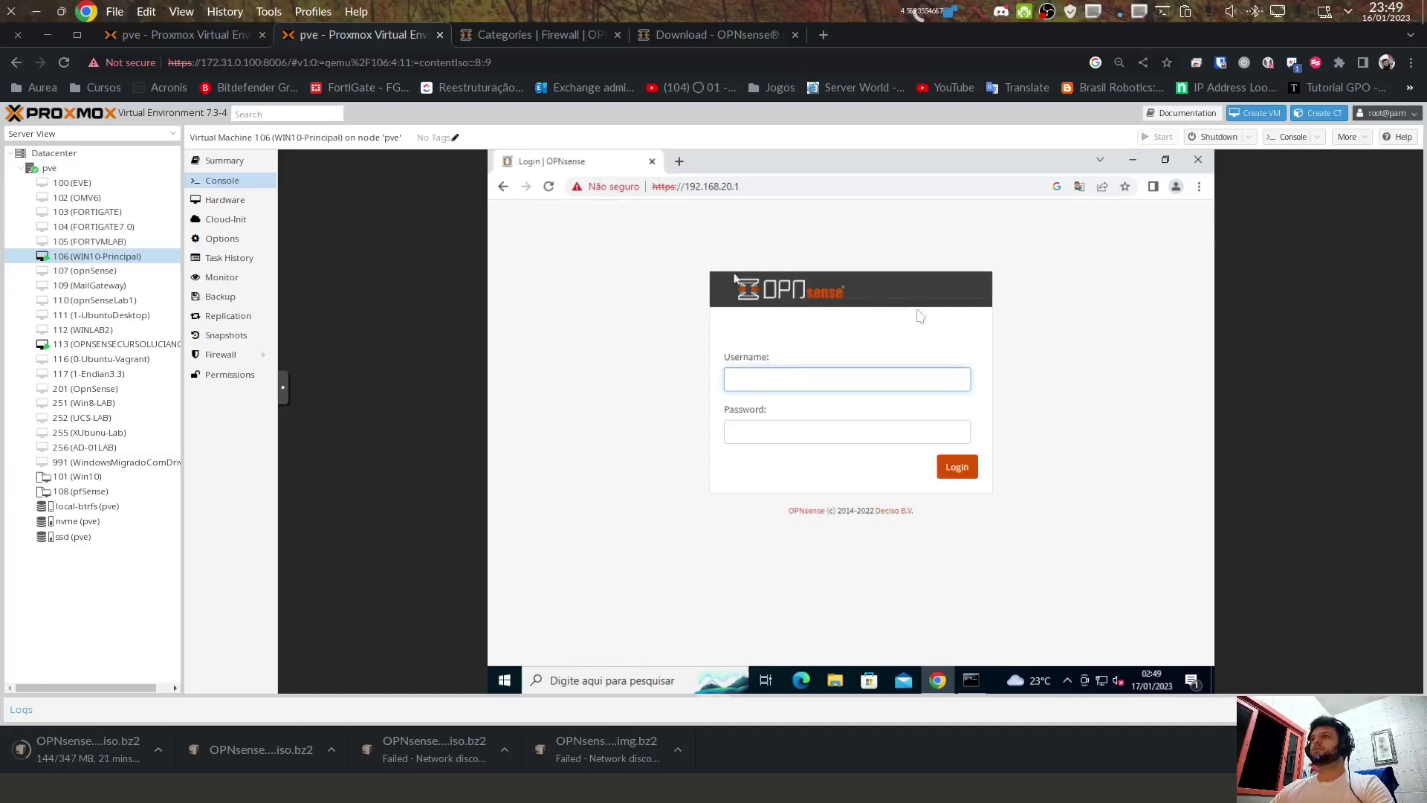